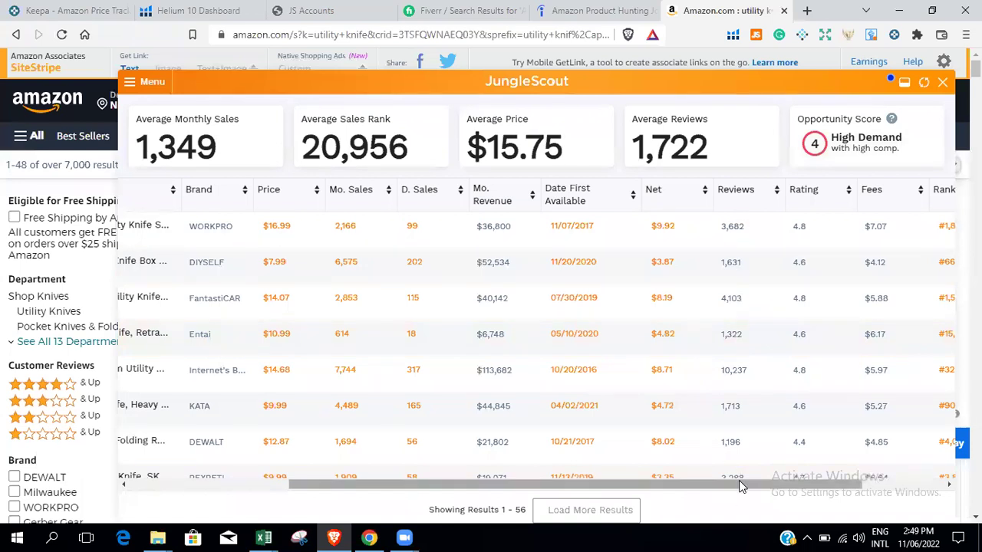
Scroll through the utility knife results table to review its existing columns.
{"action": "left_click_drag", "start_coordinate": [755, 484], "coordinate": [784, 484]}
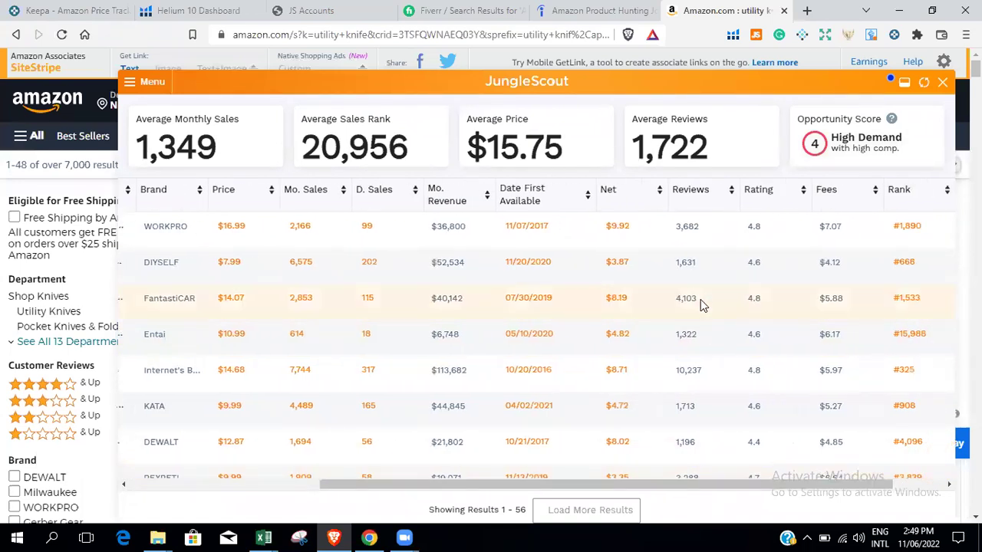
{"action": "scroll", "coordinate": [734, 329], "scroll_direction": "down", "scroll_amount": 1}
{"action": "scroll", "coordinate": [734, 329], "scroll_direction": "up", "scroll_amount": 1}
{"action": "scroll", "coordinate": [701, 432], "scroll_direction": "down", "scroll_amount": 2}
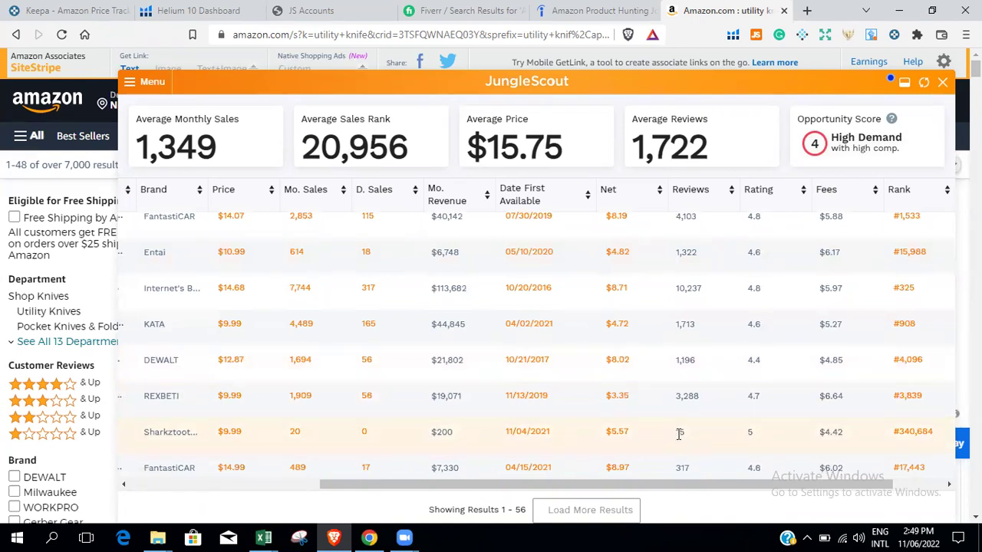
{"action": "left_click_drag", "start_coordinate": [687, 483], "coordinate": [666, 495]}
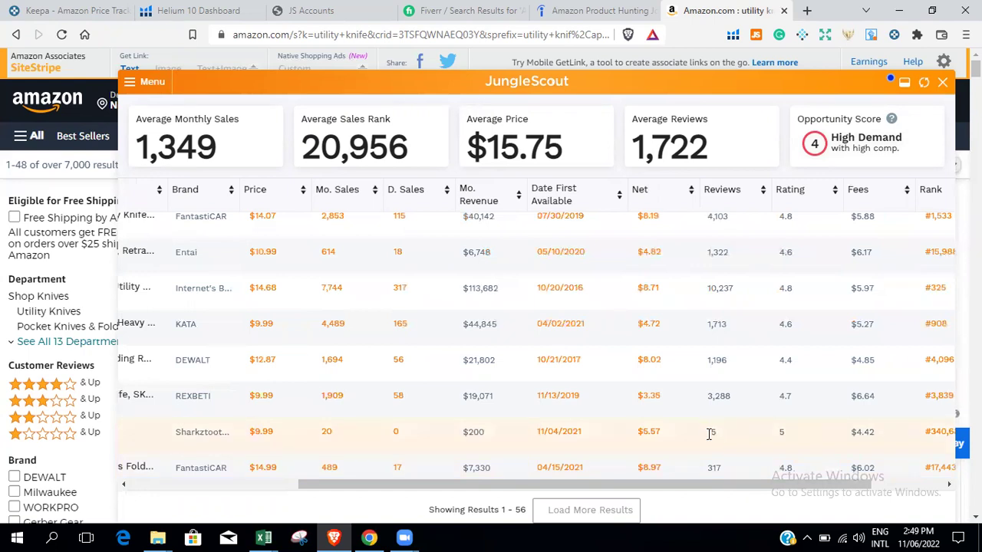
{"action": "scroll", "coordinate": [710, 447], "scroll_direction": "down", "scroll_amount": 1}
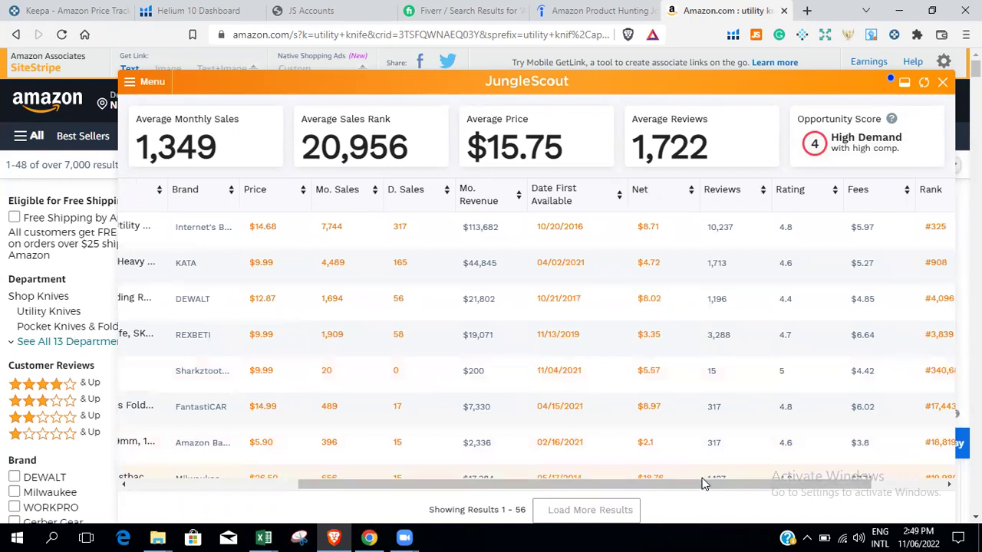
{"action": "left_click_drag", "start_coordinate": [699, 483], "coordinate": [584, 489]}
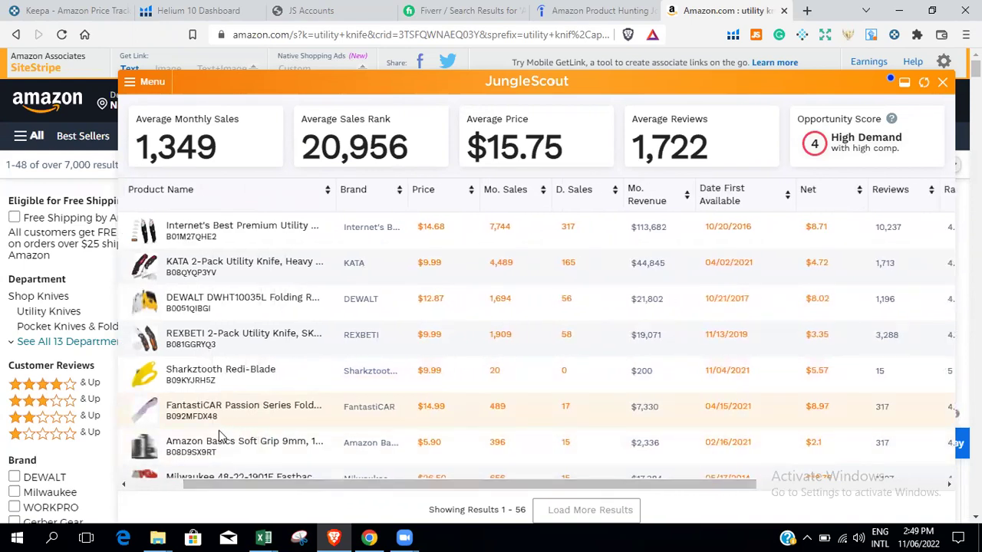
{"action": "mouse_move", "coordinate": [144, 451]}
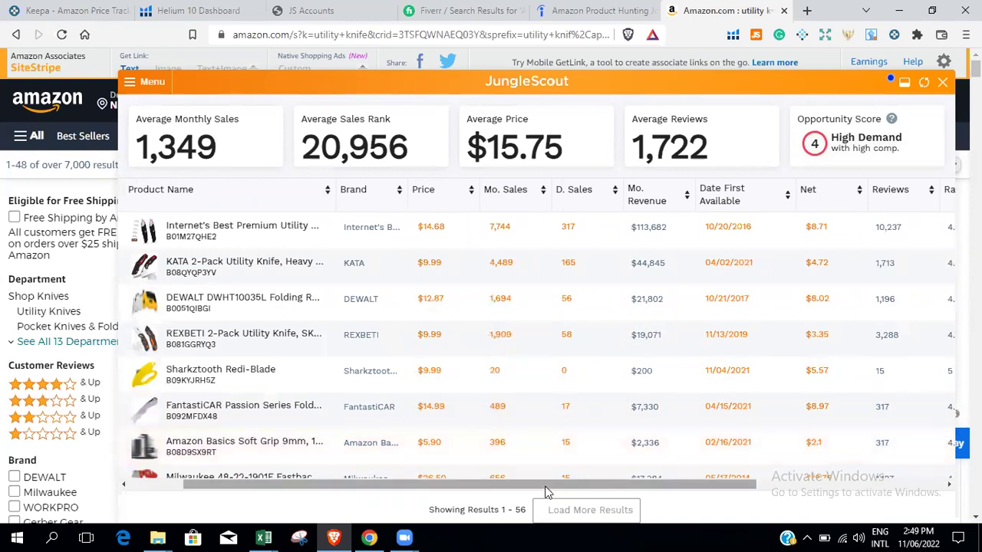
{"action": "left_click_drag", "start_coordinate": [547, 491], "coordinate": [698, 495]}
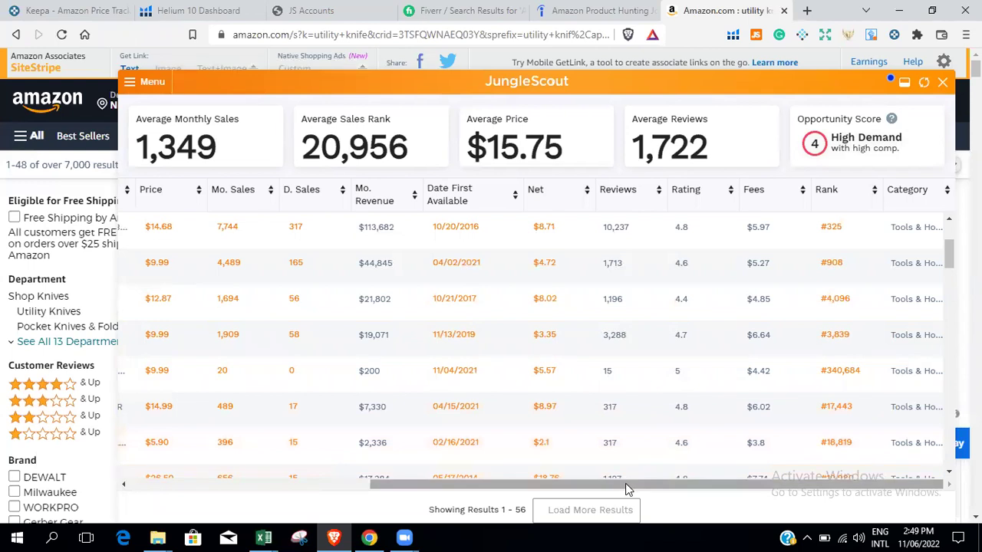
{"action": "left_click_drag", "start_coordinate": [610, 490], "coordinate": [454, 486]}
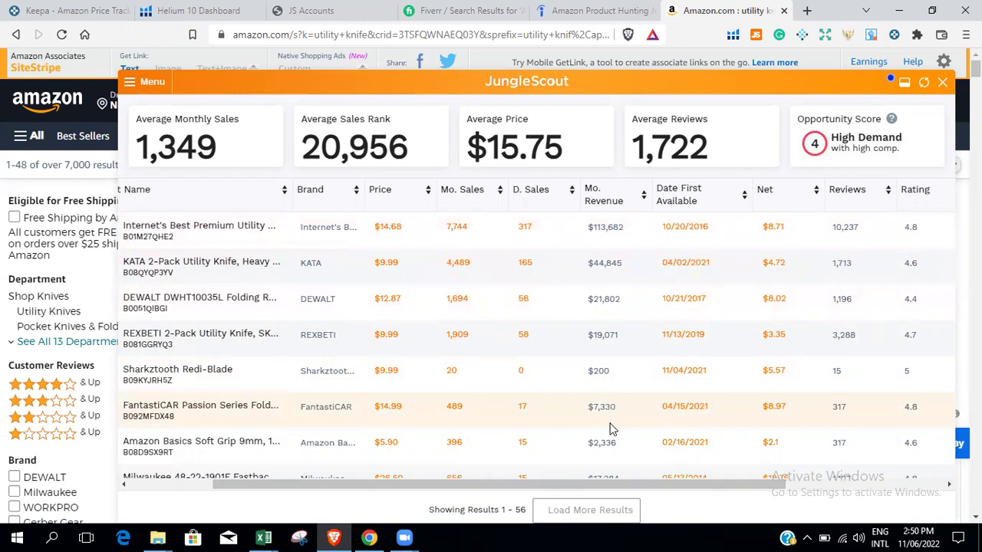
{"action": "scroll", "coordinate": [612, 431], "scroll_direction": "down", "scroll_amount": 2}
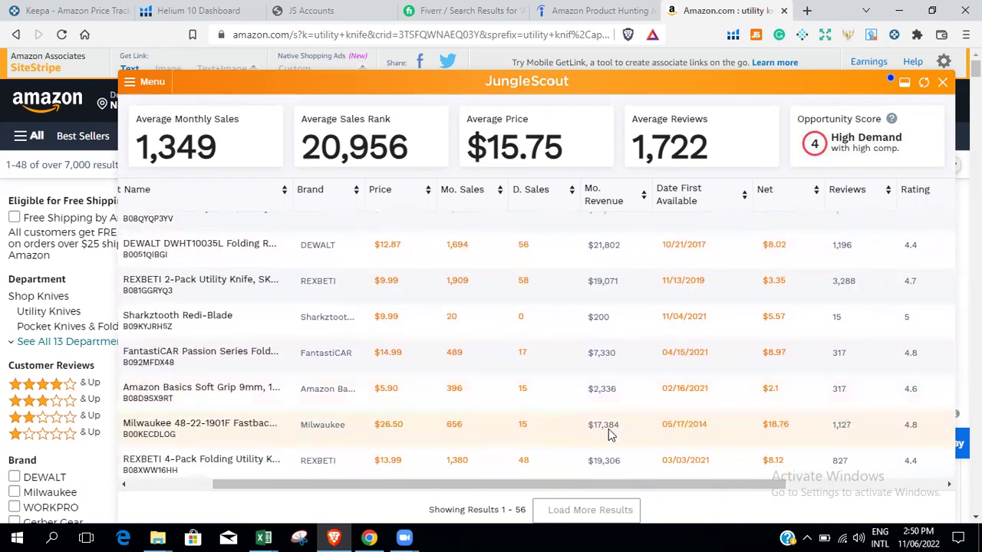
{"action": "left_click_drag", "start_coordinate": [603, 487], "coordinate": [457, 476]}
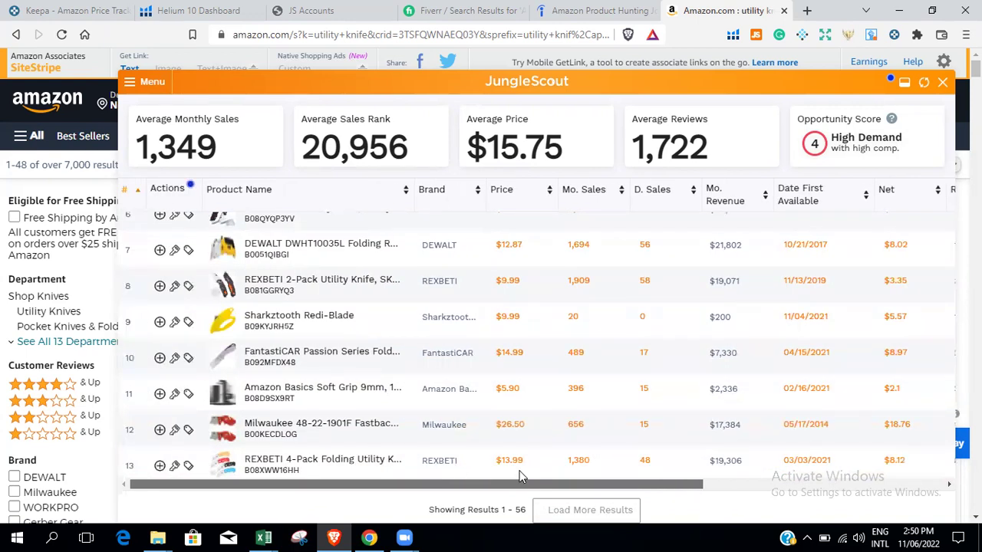
{"action": "left_click_drag", "start_coordinate": [520, 476], "coordinate": [621, 476]}
{"action": "scroll", "coordinate": [551, 257], "scroll_direction": "up", "scroll_amount": 4}
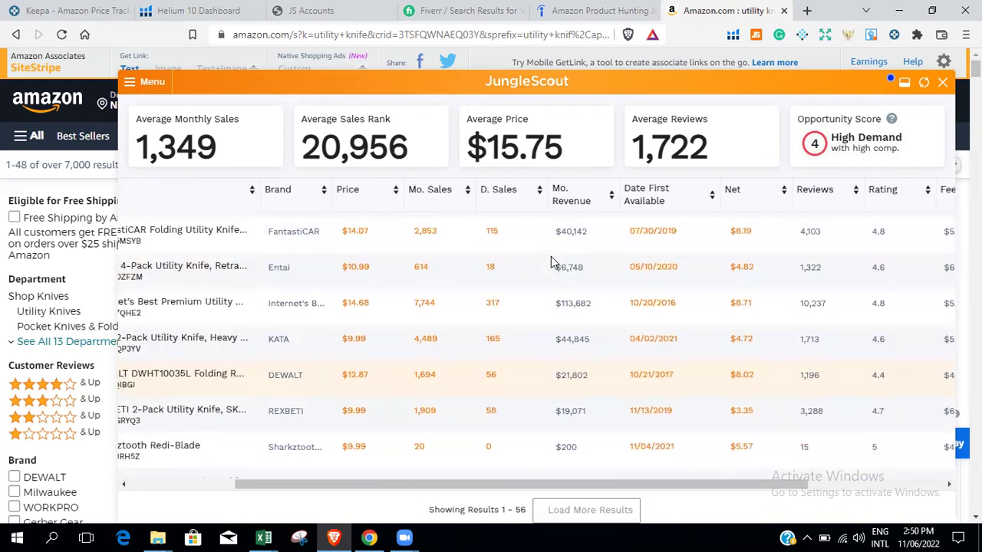
{"action": "scroll", "coordinate": [551, 262], "scroll_direction": "up", "scroll_amount": 2}
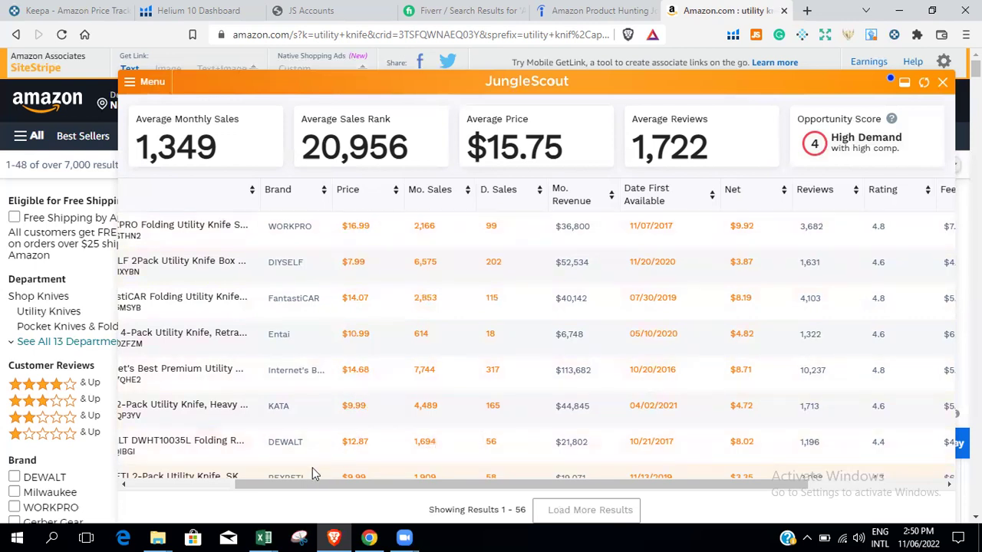
{"action": "left_click_drag", "start_coordinate": [305, 484], "coordinate": [263, 485]}
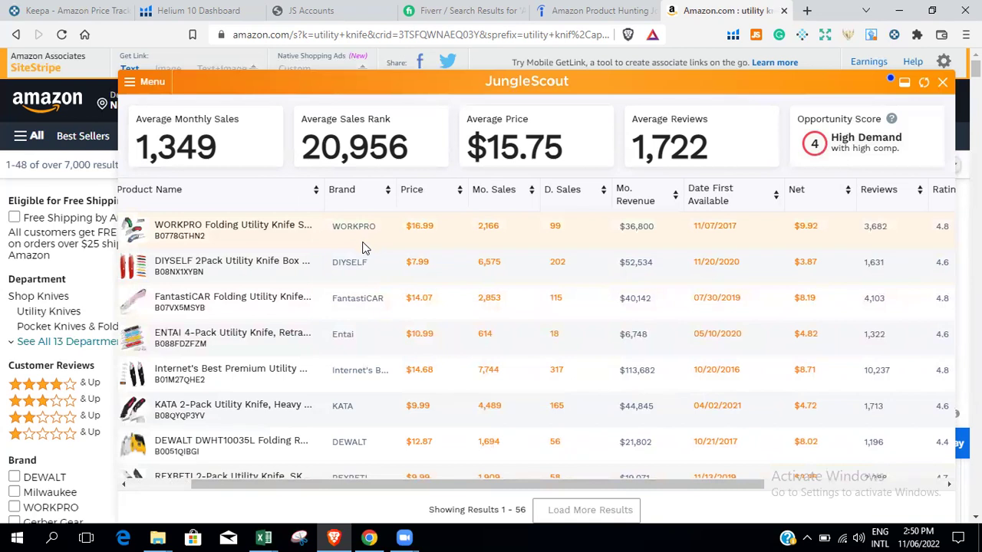
{"action": "scroll", "coordinate": [362, 286], "scroll_direction": "down", "scroll_amount": 2}
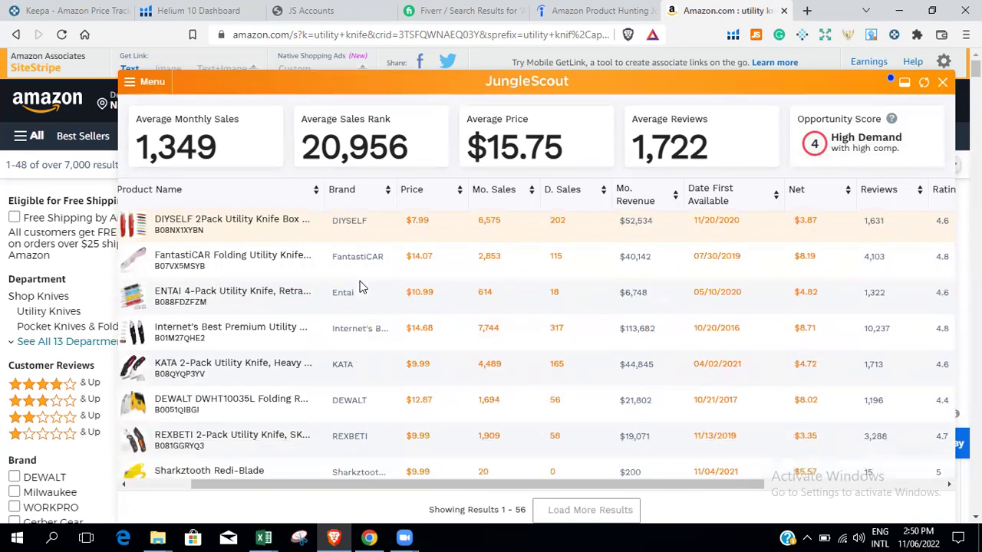
{"action": "scroll", "coordinate": [362, 286], "scroll_direction": "up", "scroll_amount": 2}
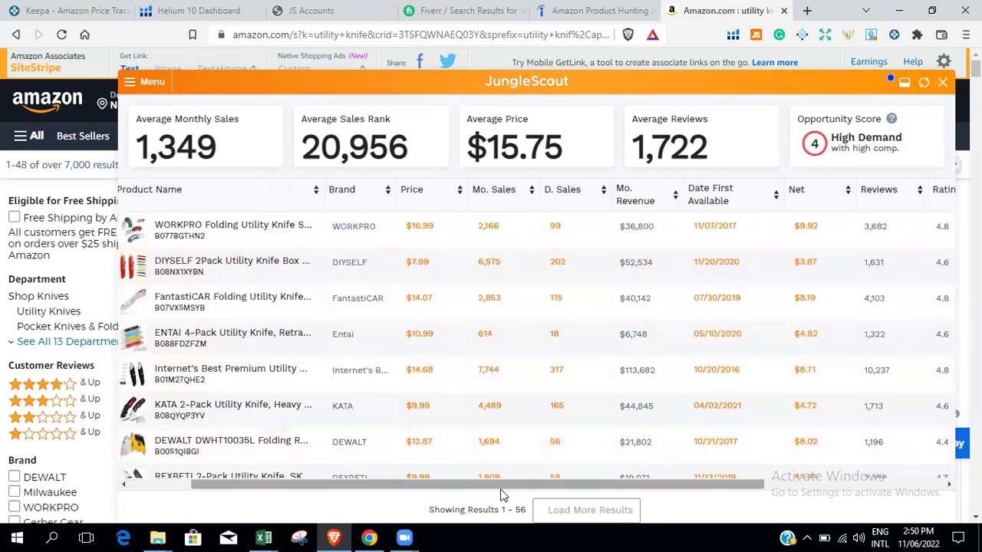
{"action": "left_click_drag", "start_coordinate": [505, 483], "coordinate": [763, 474]}
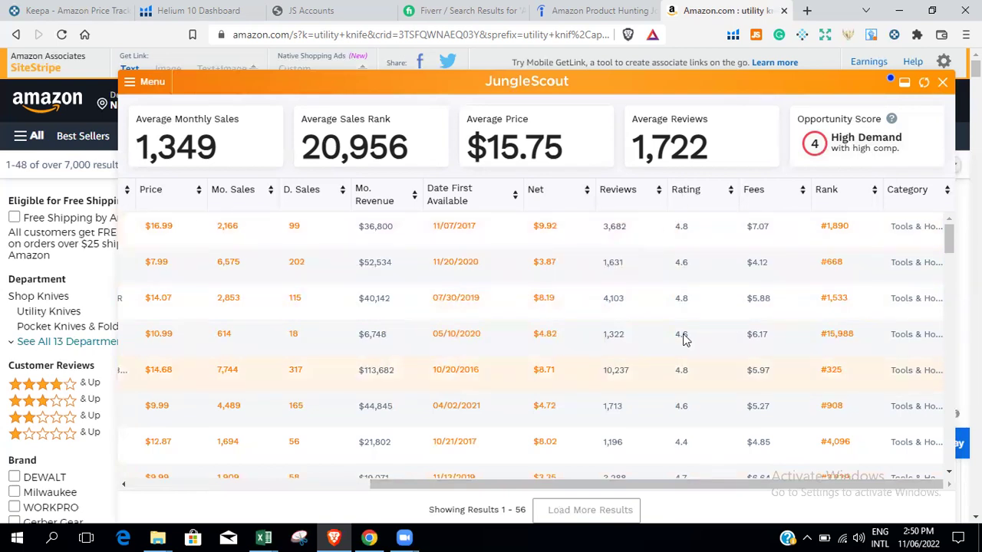
{"action": "scroll", "coordinate": [700, 424], "scroll_direction": "down", "scroll_amount": 1}
{"action": "scroll", "coordinate": [701, 431], "scroll_direction": "up", "scroll_amount": 1}
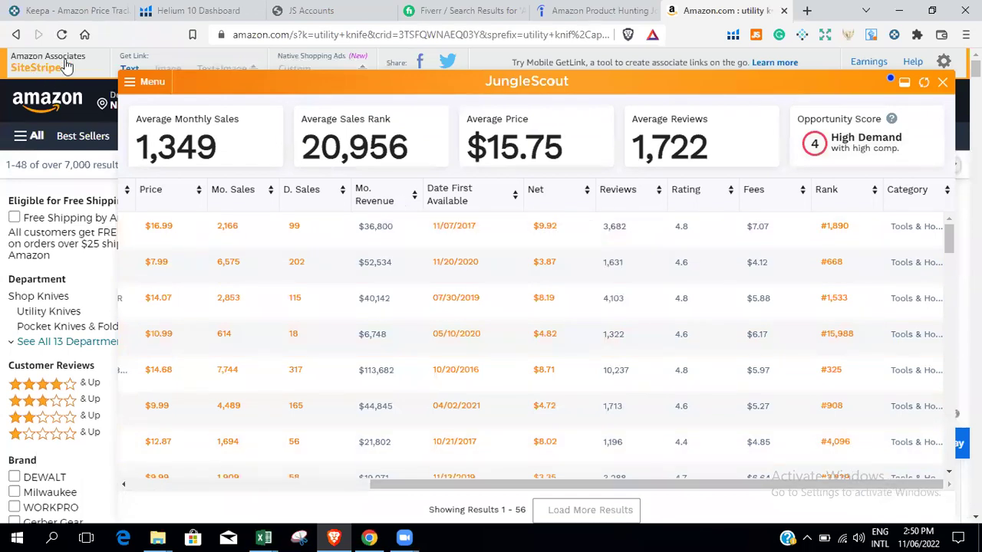
Enable Listing Quality Score, Seller type and Product Dimensions columns in Customize View and apply.
{"action": "left_click", "coordinate": [130, 84]}
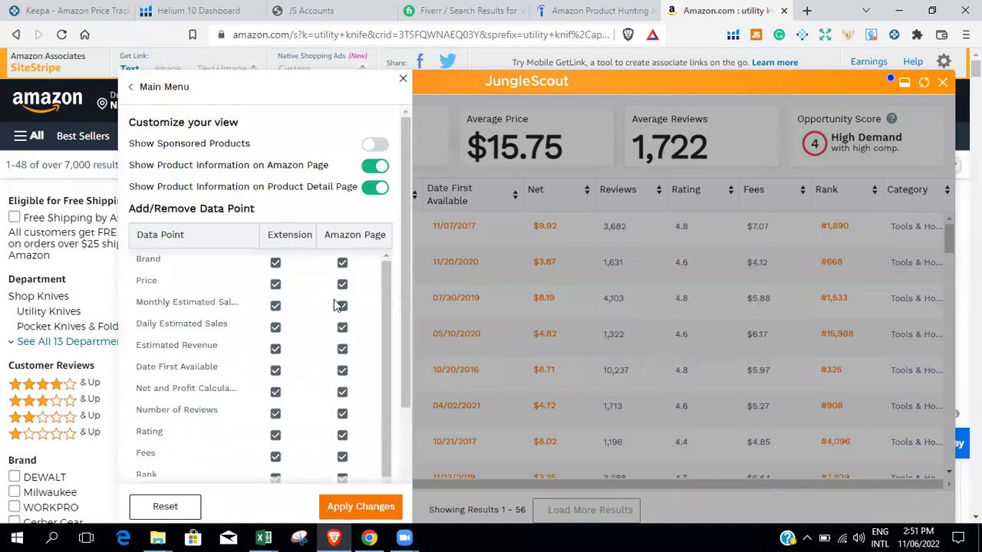
{"action": "left_click_drag", "start_coordinate": [405, 341], "coordinate": [408, 454]}
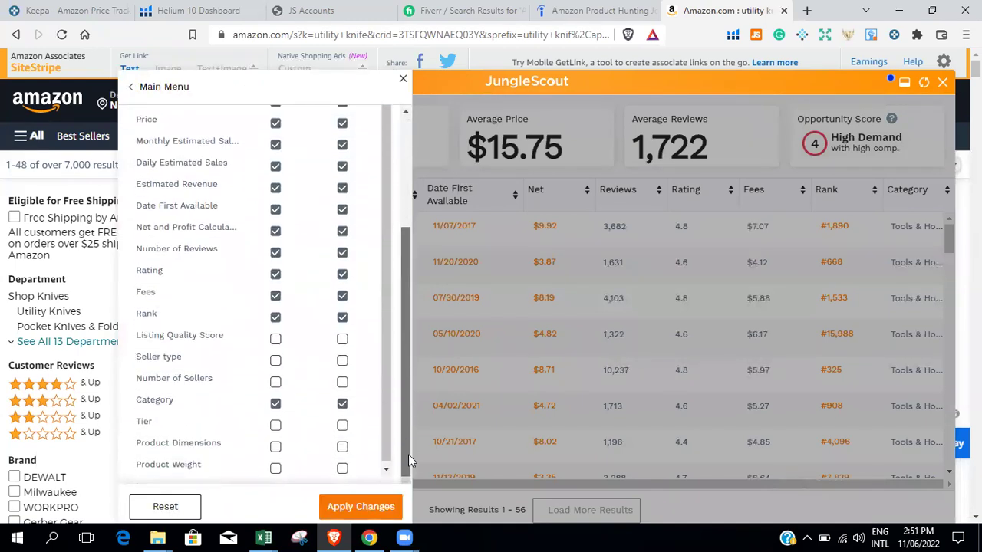
{"action": "left_click", "coordinate": [276, 342]}
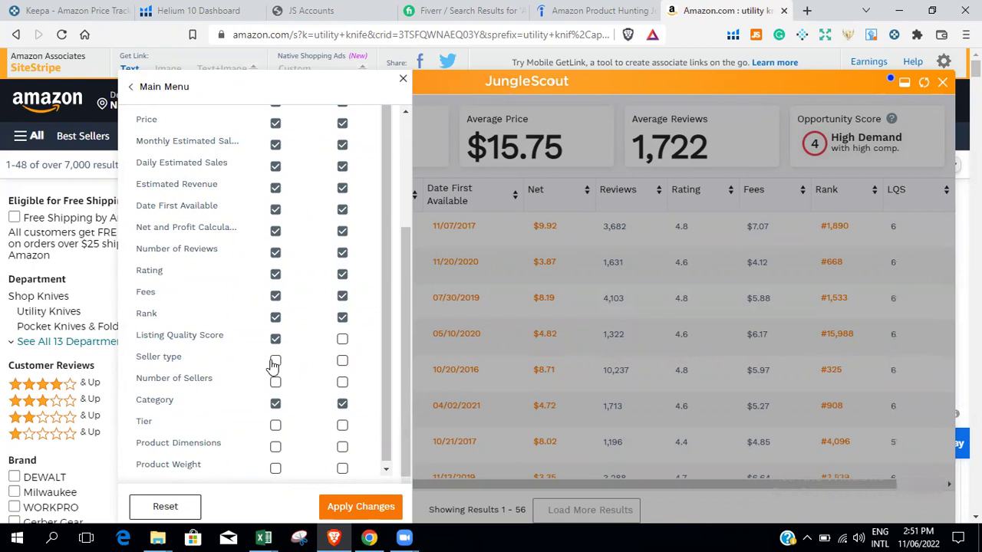
{"action": "left_click", "coordinate": [275, 362]}
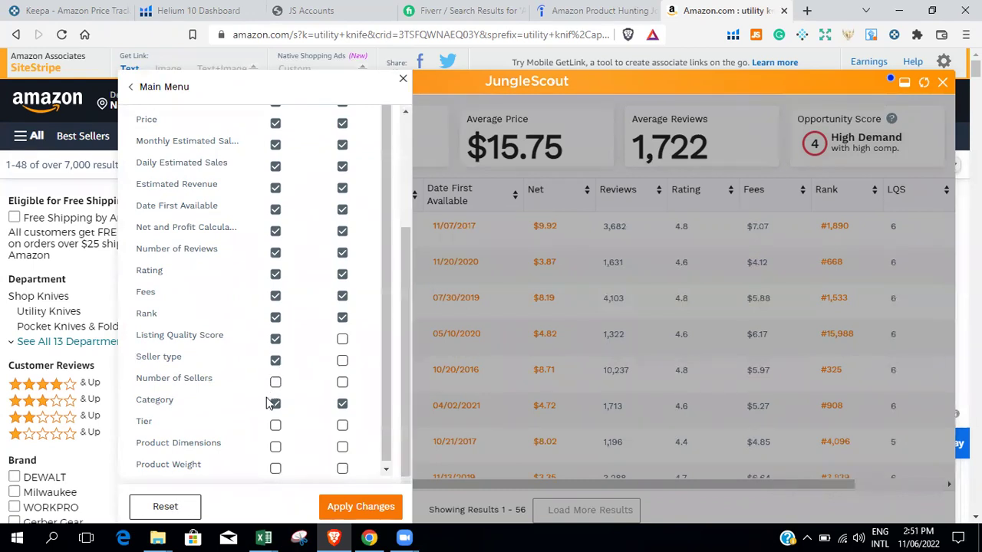
{"action": "left_click", "coordinate": [275, 447]}
{"action": "left_click", "coordinate": [332, 505]}
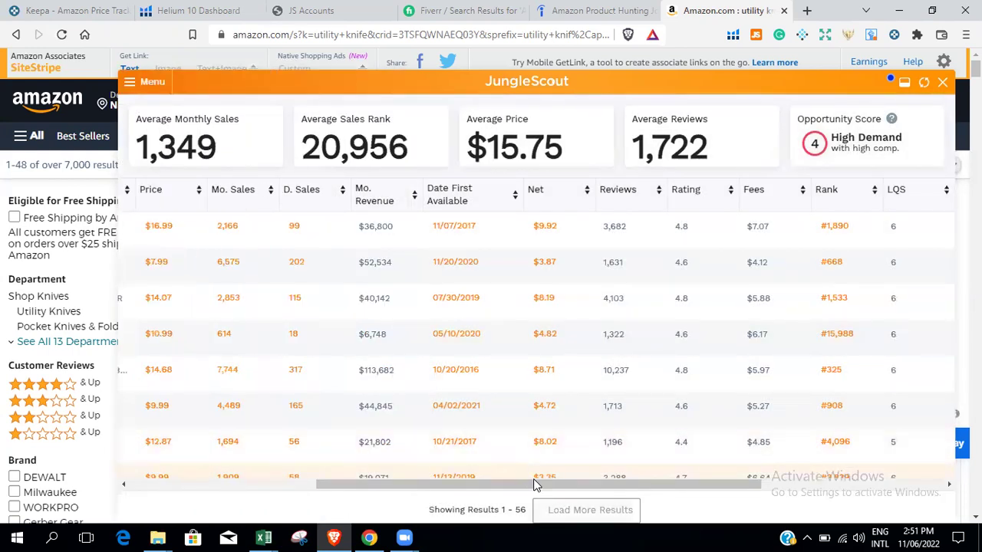
Review the new LQS, seller type and product dimensions columns across the knife results.
{"action": "left_click_drag", "start_coordinate": [535, 488], "coordinate": [621, 487]}
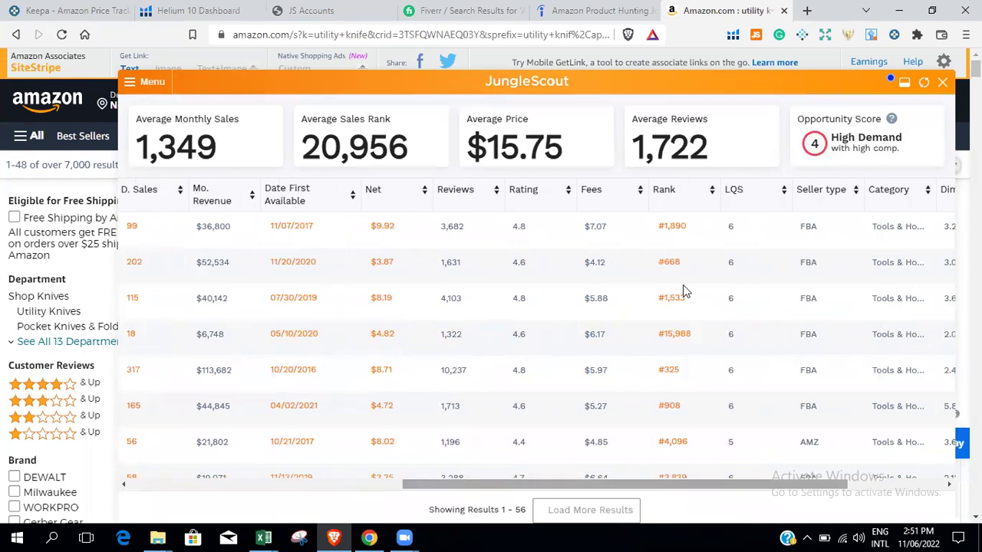
{"action": "scroll", "coordinate": [742, 277], "scroll_direction": "down", "scroll_amount": 2}
{"action": "scroll", "coordinate": [742, 277], "scroll_direction": "up", "scroll_amount": 2}
{"action": "mouse_move", "coordinate": [734, 198]}
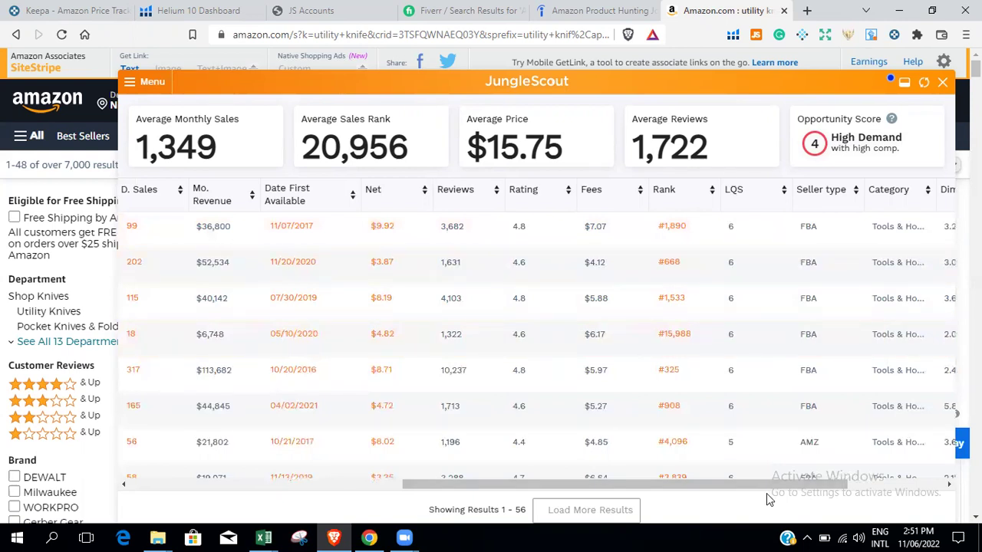
{"action": "left_click_drag", "start_coordinate": [795, 487], "coordinate": [857, 480]}
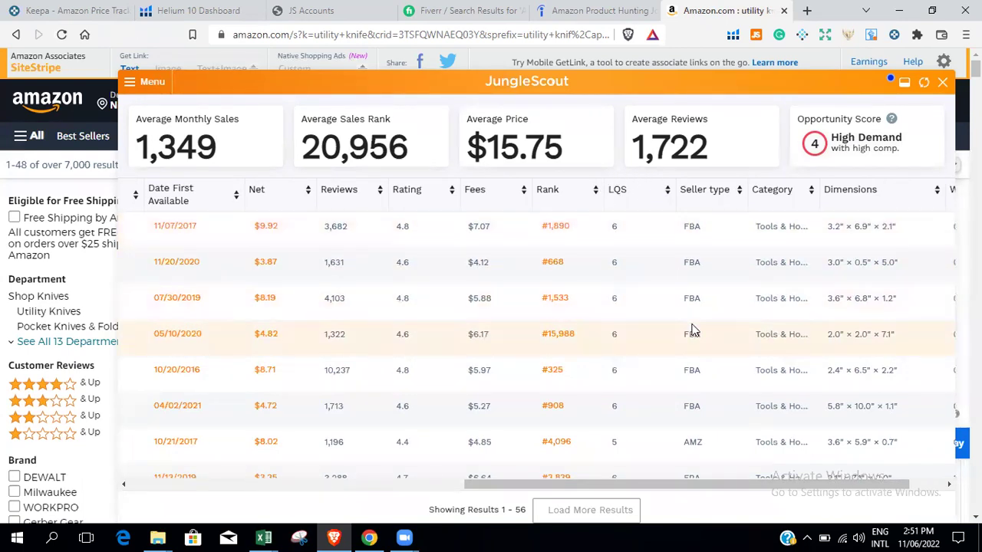
{"action": "scroll", "coordinate": [691, 330], "scroll_direction": "down", "scroll_amount": 2}
{"action": "scroll", "coordinate": [691, 330], "scroll_direction": "up", "scroll_amount": 2}
{"action": "scroll", "coordinate": [691, 330], "scroll_direction": "down", "scroll_amount": 1}
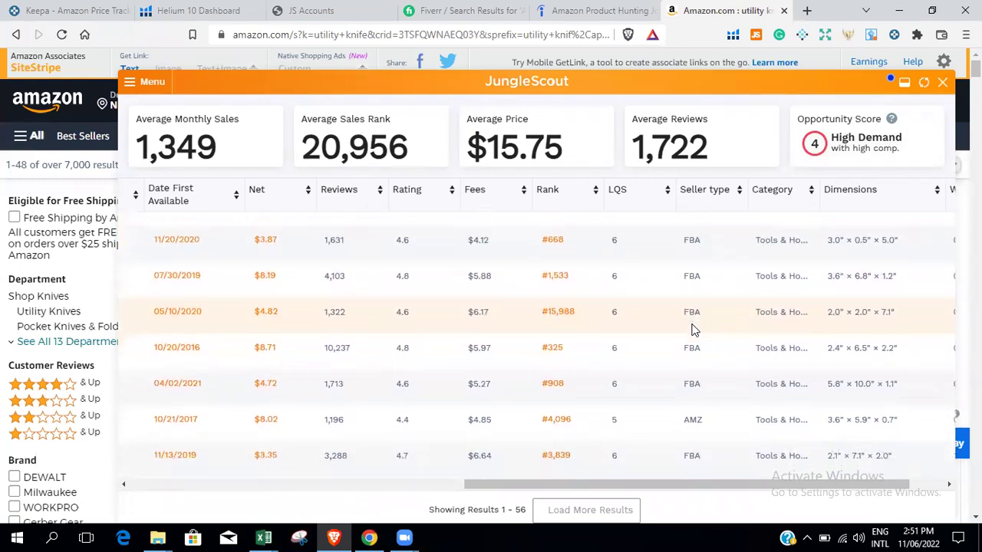
{"action": "scroll", "coordinate": [691, 330], "scroll_direction": "down", "scroll_amount": 1}
{"action": "scroll", "coordinate": [693, 329], "scroll_direction": "up", "scroll_amount": 2}
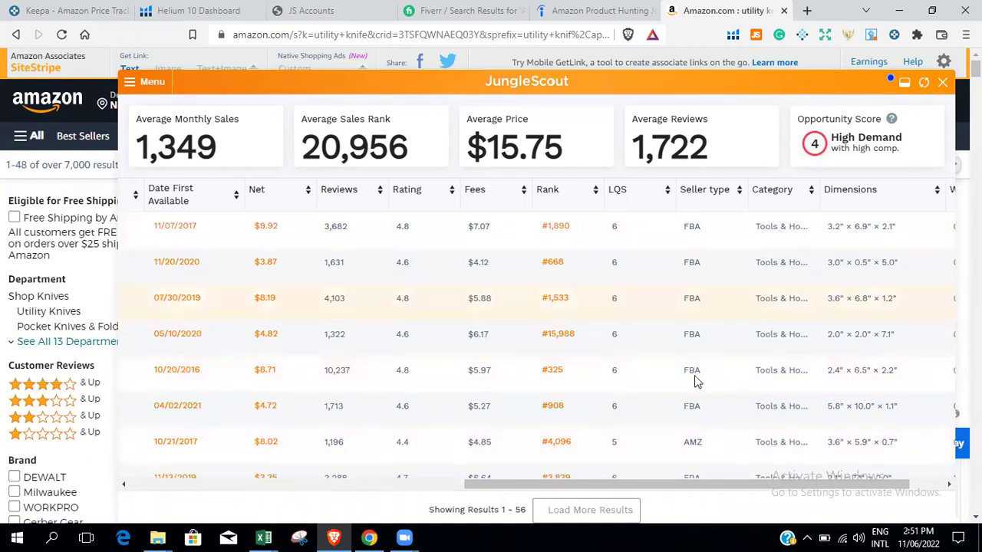
{"action": "scroll", "coordinate": [693, 441], "scroll_direction": "down", "scroll_amount": 1}
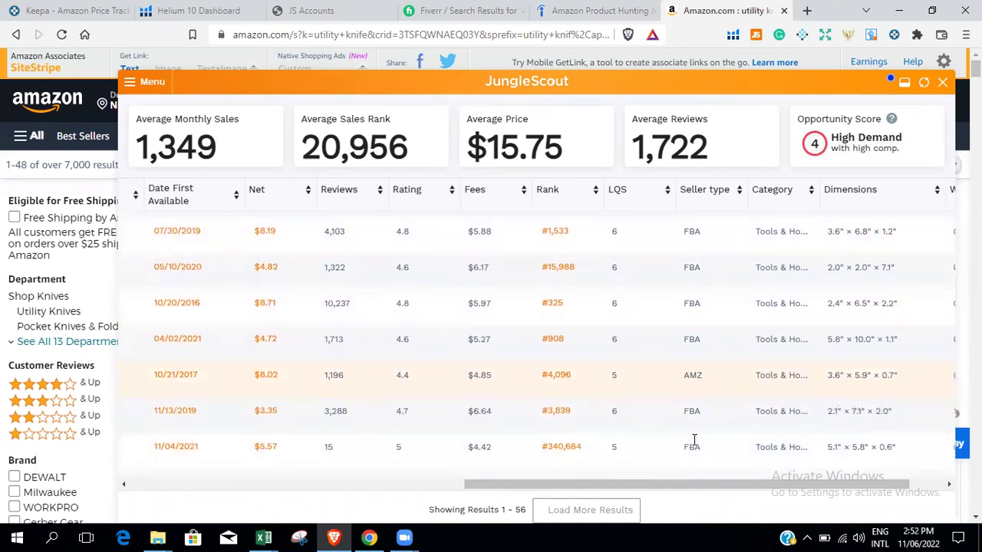
Select an AMZ seller value, scroll the table back left, and open column display settings.
{"action": "double_click", "coordinate": [685, 368]}
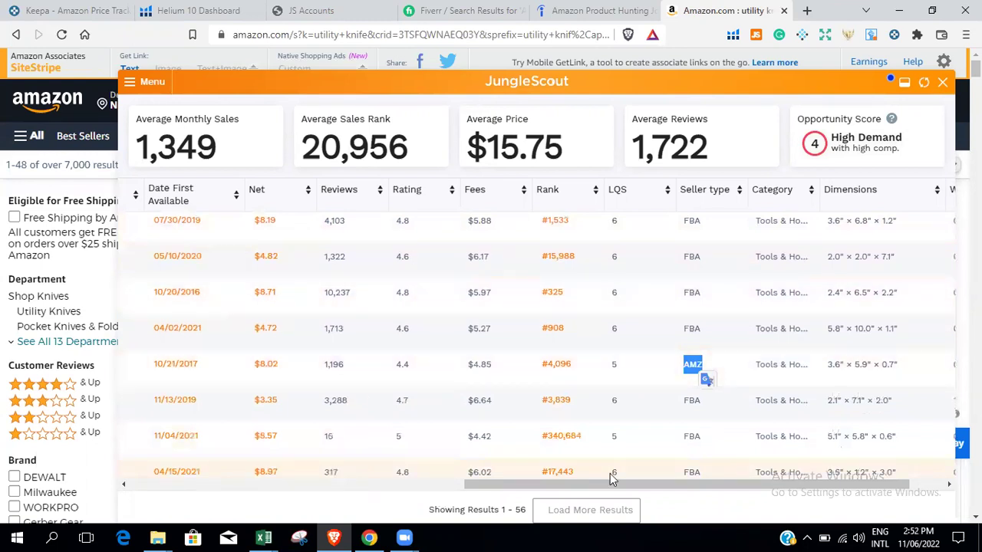
{"action": "left_click_drag", "start_coordinate": [699, 487], "coordinate": [365, 487]}
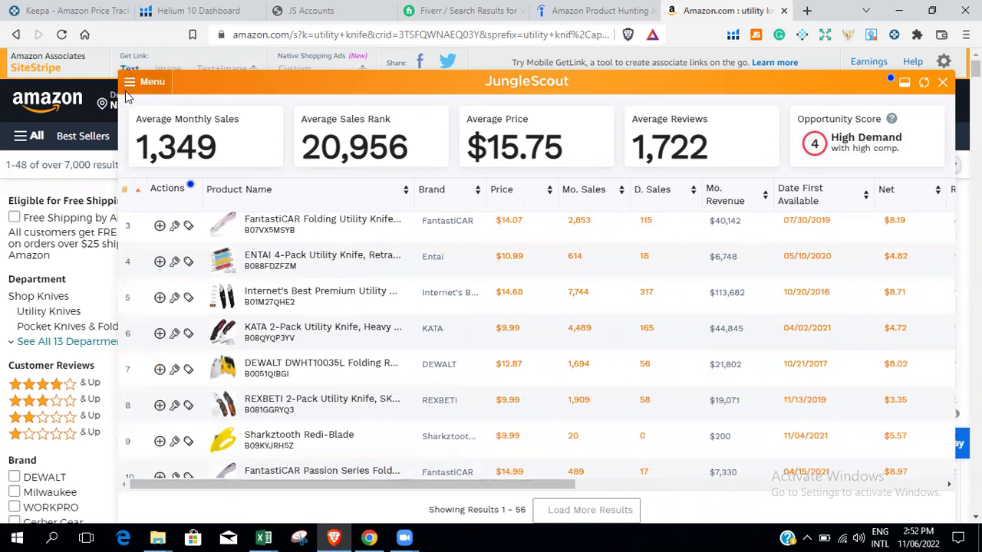
{"action": "left_click", "coordinate": [125, 91]}
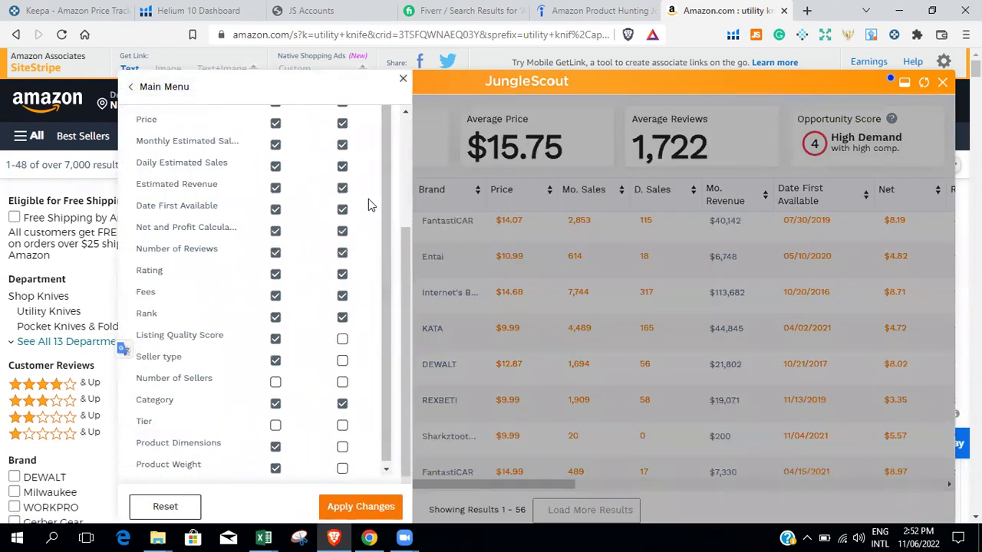
Return to Jungle Scout's Main Menu and open Search Trends for utility knife.
{"action": "left_click", "coordinate": [132, 90]}
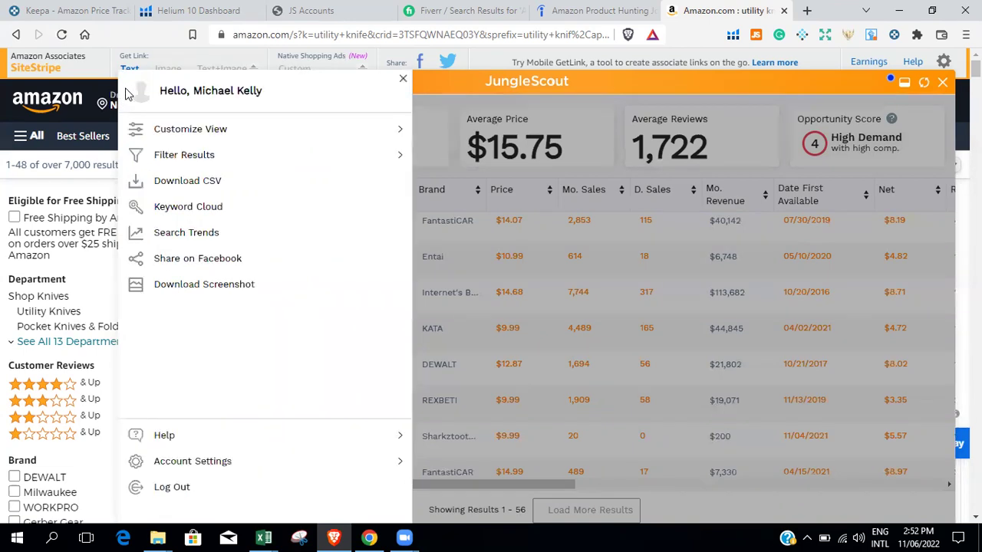
{"action": "left_click", "coordinate": [195, 239]}
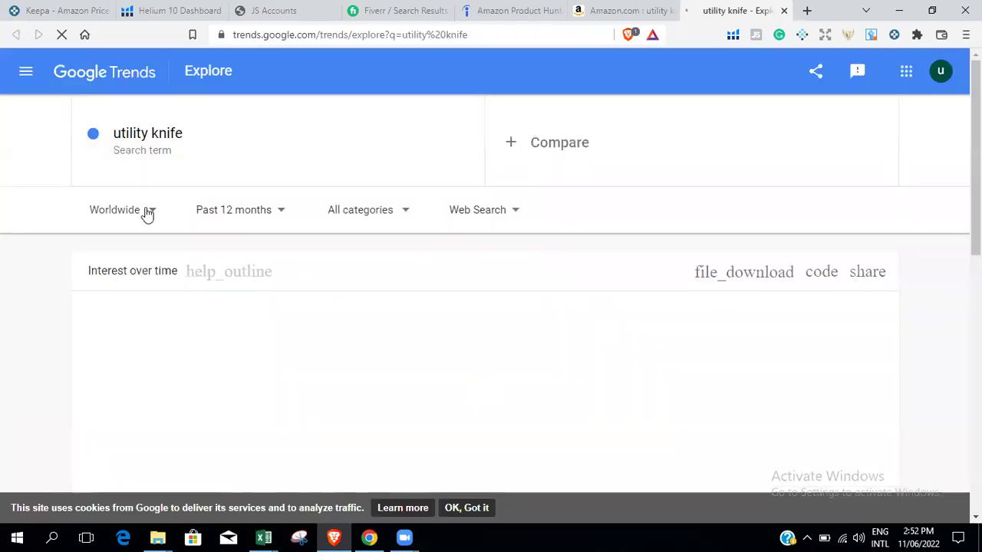
Change the Google Trends region to United States and the time range to Past 5 years.
{"action": "left_click", "coordinate": [145, 210]}
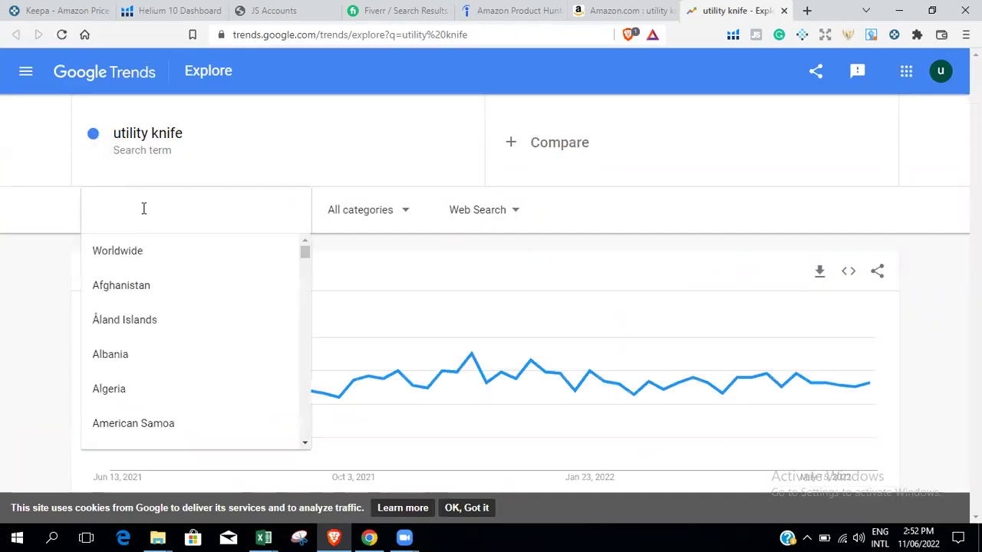
{"action": "type", "text": "us"}
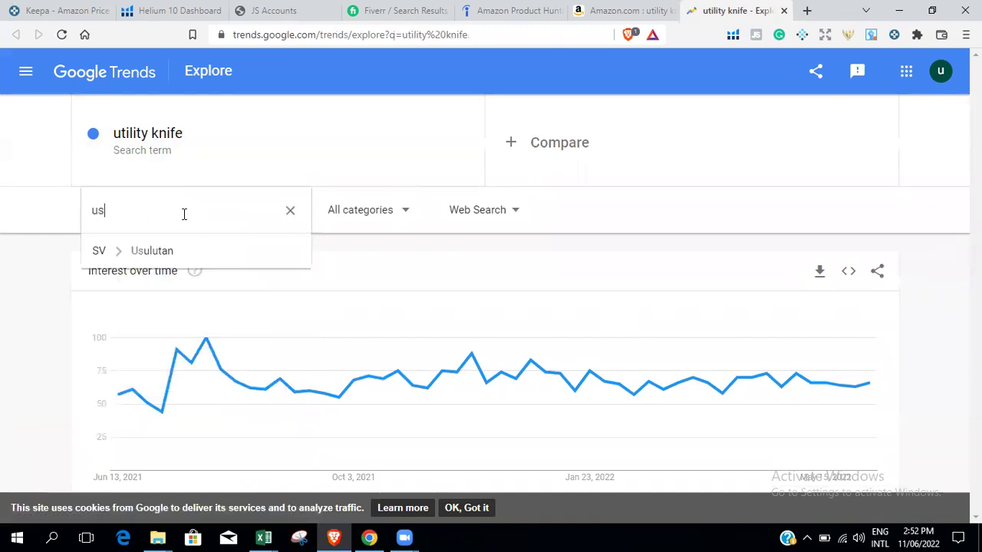
{"action": "key", "text": "BackSpace"}
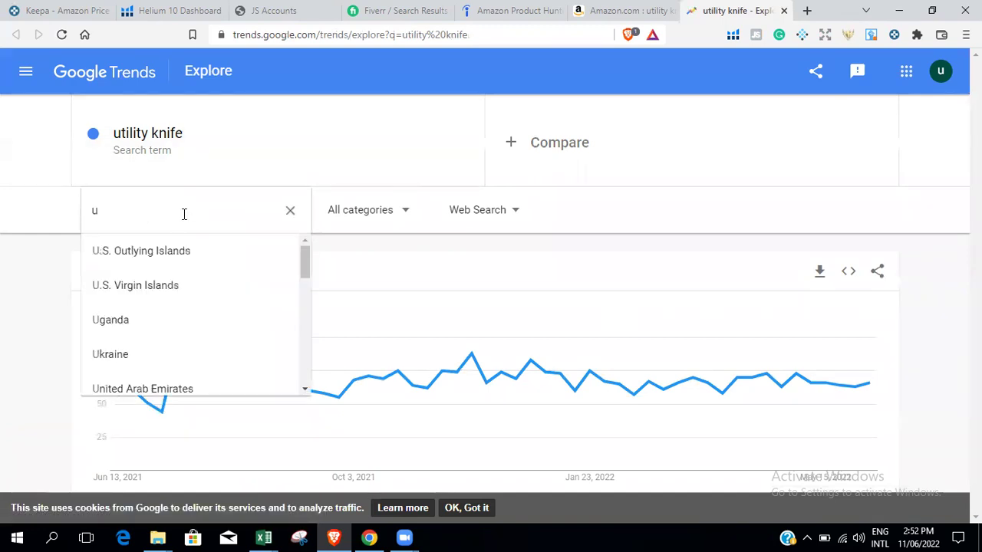
{"action": "type", "text": "ni"}
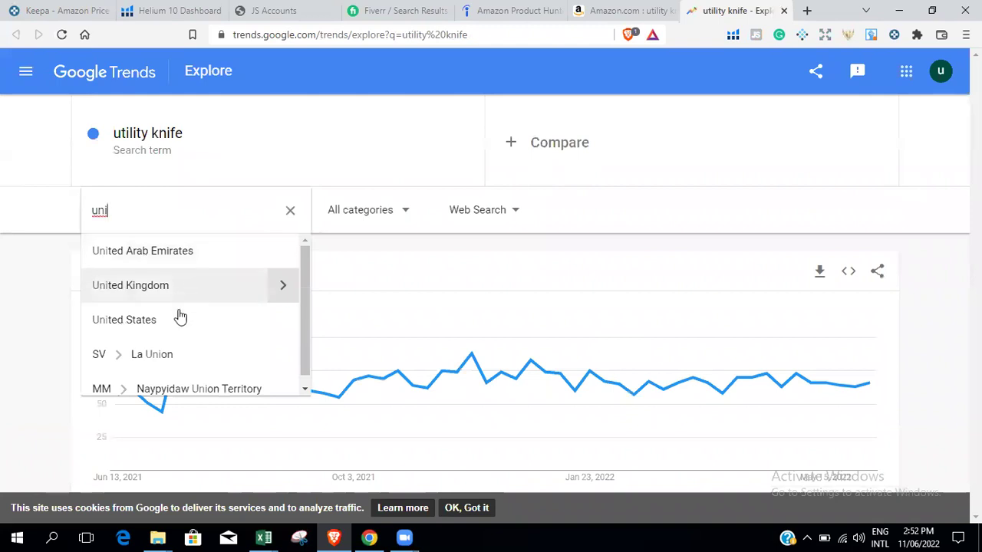
{"action": "left_click", "coordinate": [175, 332]}
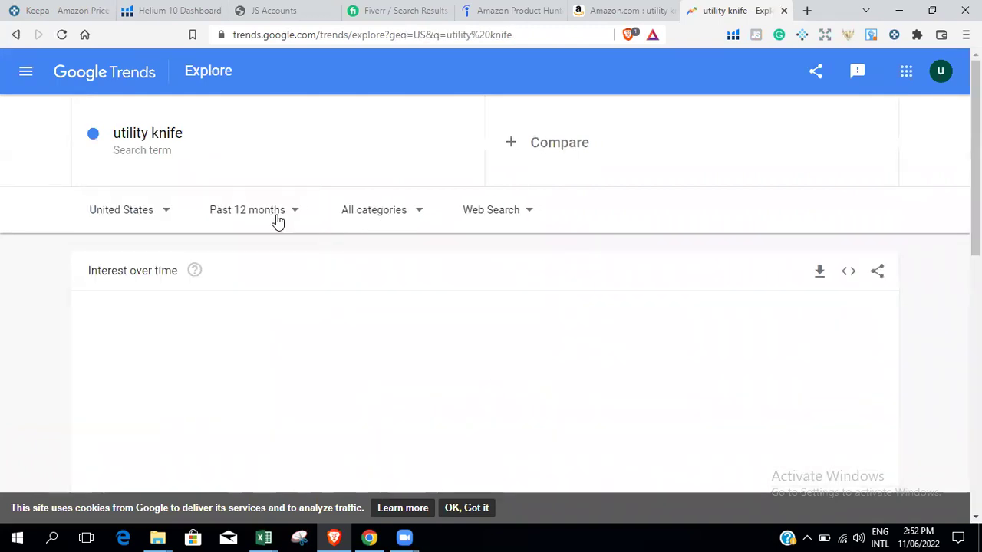
{"action": "left_click", "coordinate": [276, 220]}
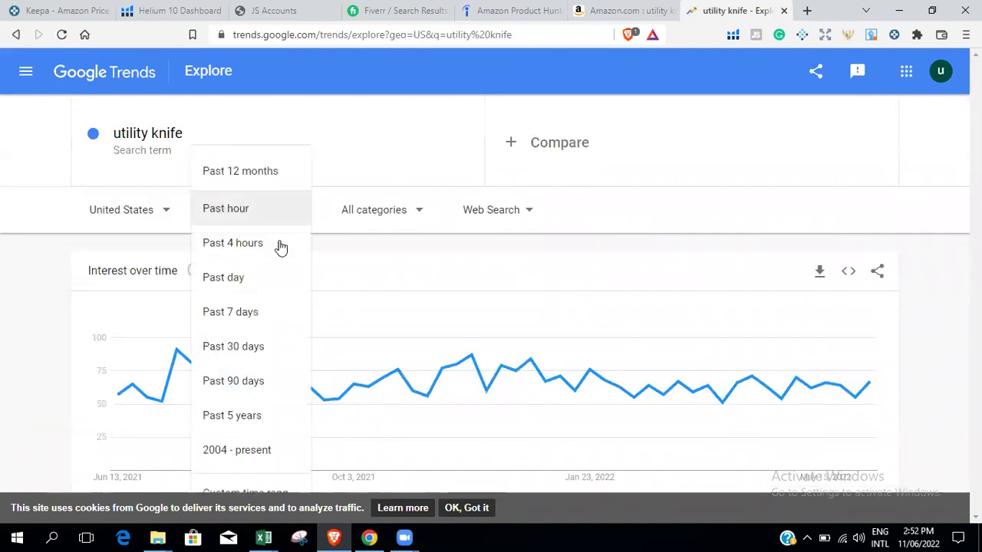
{"action": "left_click", "coordinate": [253, 419]}
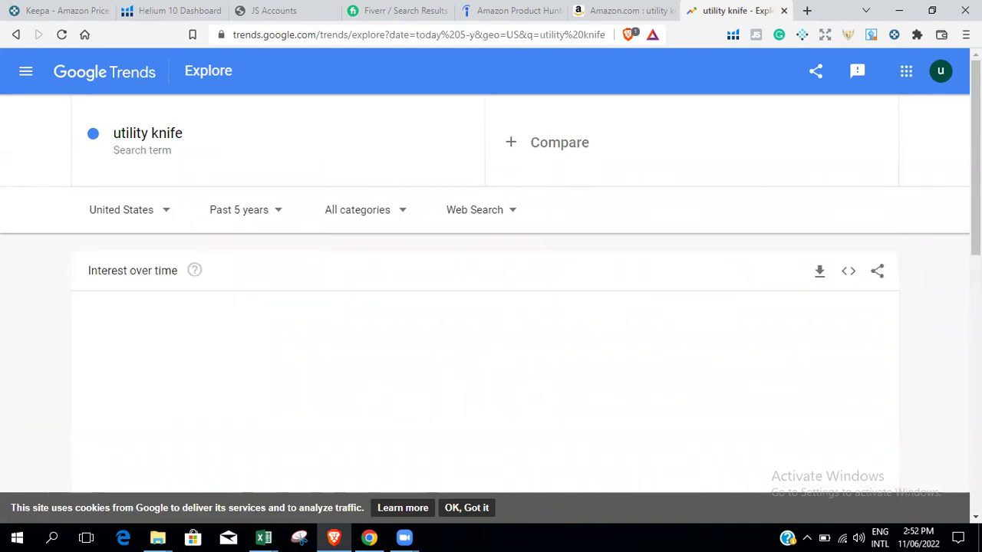
{"action": "scroll", "coordinate": [471, 245], "scroll_direction": "down", "scroll_amount": 2}
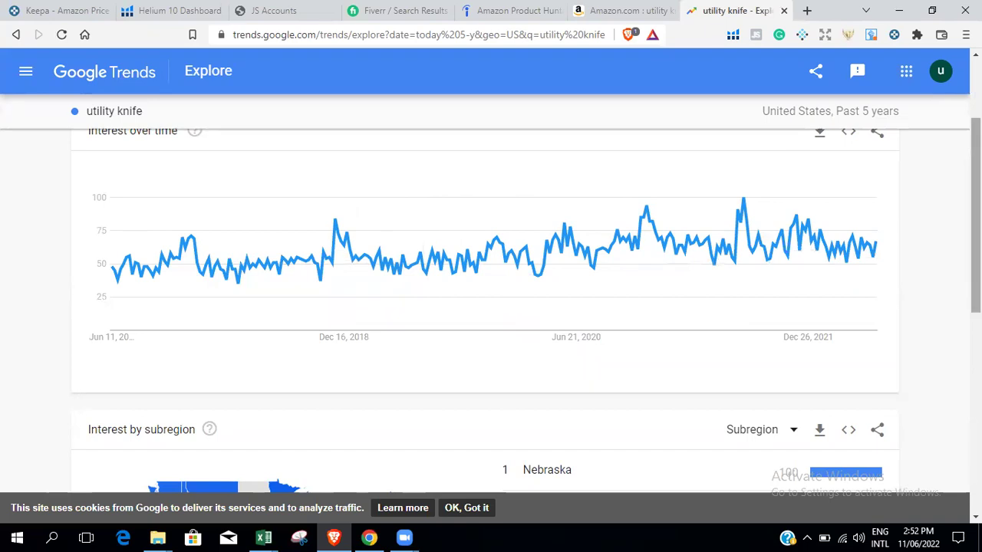
{"action": "scroll", "coordinate": [975, 214], "scroll_direction": "up", "scroll_amount": 2}
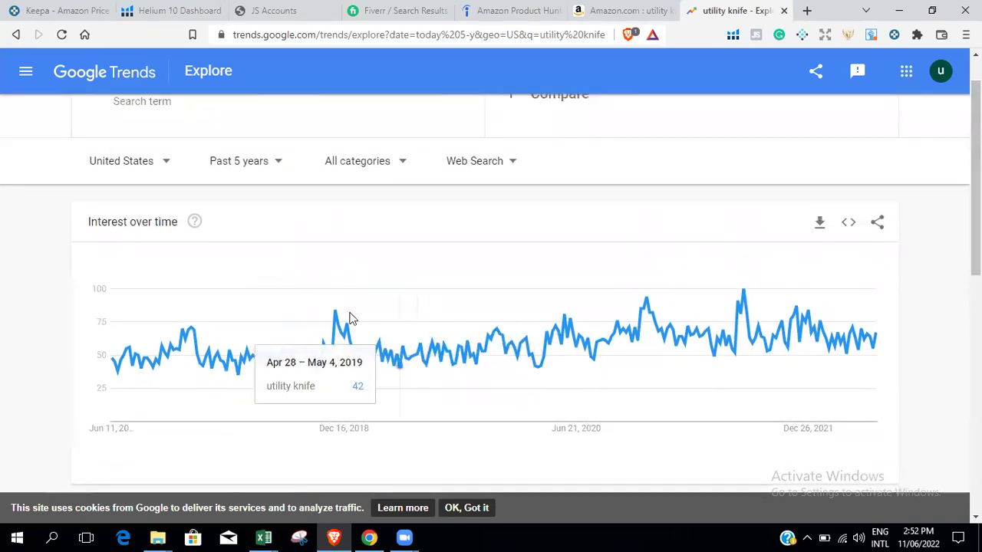
Search 'Utility knife' in the Helium 10 dashboard's Research a Keyword box.
{"action": "left_click", "coordinate": [169, 10]}
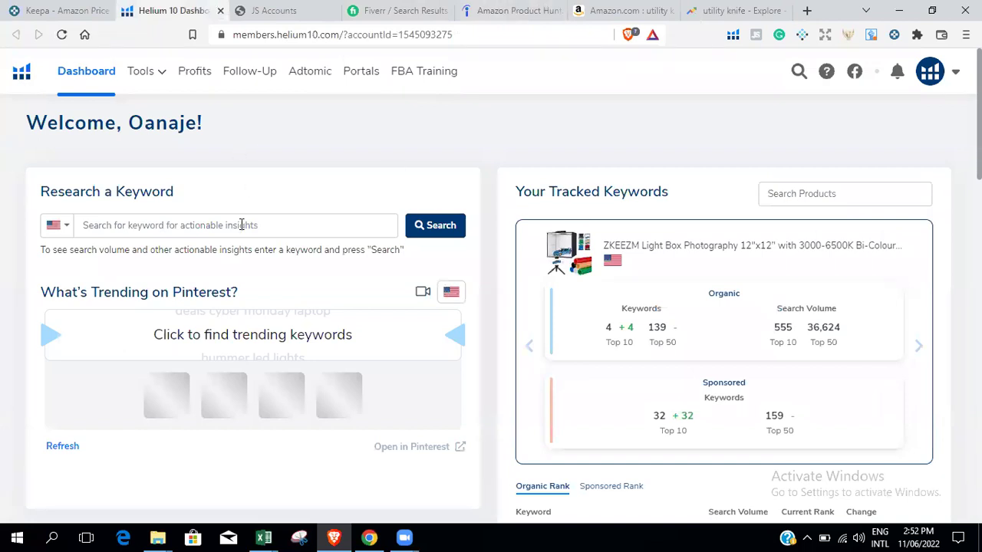
{"action": "key", "text": "ctrl+v"}
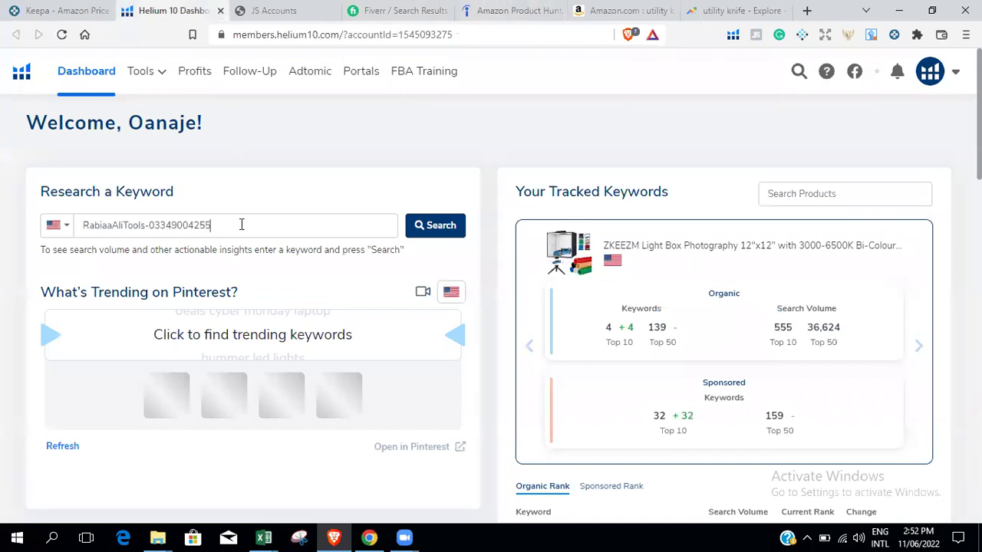
{"action": "key", "text": "BackSpace"}
{"action": "key", "text": "BackSpace"}
{"action": "key", "text": "BackSpace"}
{"action": "key", "text": "BackSpace"}
{"action": "key", "text": "BackSpace"}
{"action": "key", "text": "BackSpace"}
{"action": "key", "text": "BackSpace"}
{"action": "key", "text": "BackSpace"}
{"action": "key", "text": "BackSpace"}
{"action": "key", "text": "BackSpace"}
{"action": "key", "text": "BackSpace"}
{"action": "key", "text": "BackSpace"}
{"action": "key", "text": "BackSpace"}
{"action": "key", "text": "BackSpace"}
{"action": "key", "text": "BackSpace"}
{"action": "key", "text": "BackSpace"}
{"action": "key", "text": "BackSpace"}
{"action": "key", "text": "BackSpace"}
{"action": "key", "text": "BackSpace"}
{"action": "key", "text": "BackSpace"}
{"action": "type", "text": "Utility"}
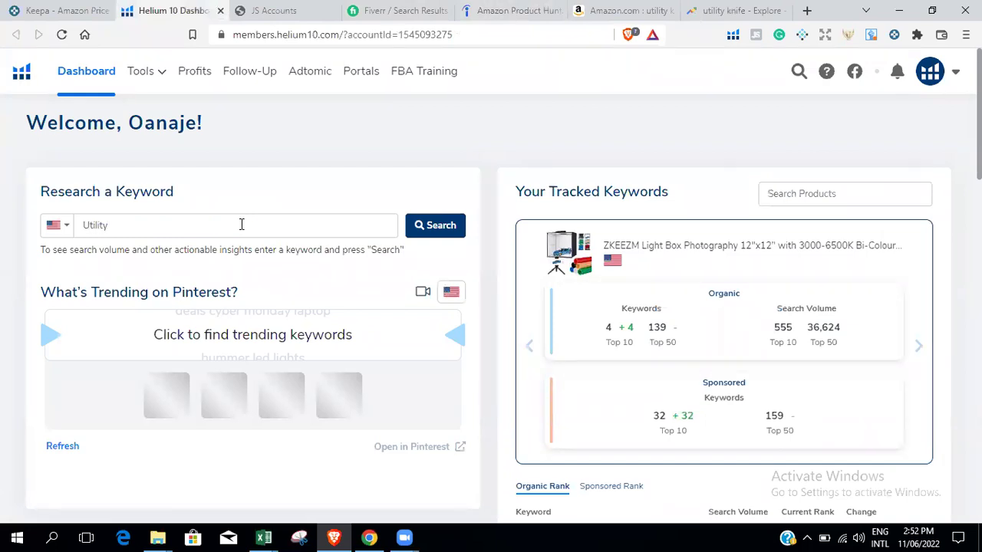
{"action": "type", "text": "knife"}
{"action": "key", "text": "Return"}
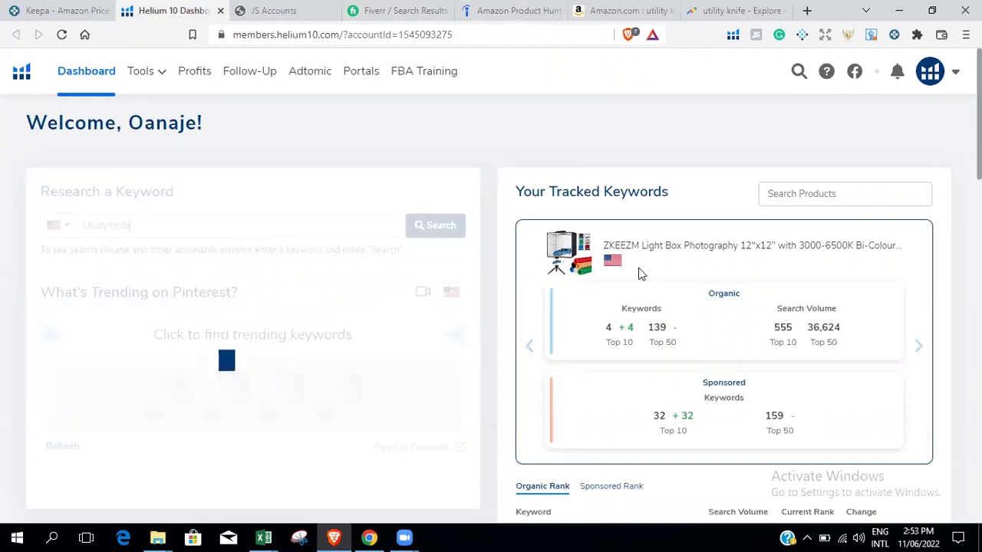
{"action": "scroll", "coordinate": [491, 306], "scroll_direction": "down", "scroll_amount": 1}
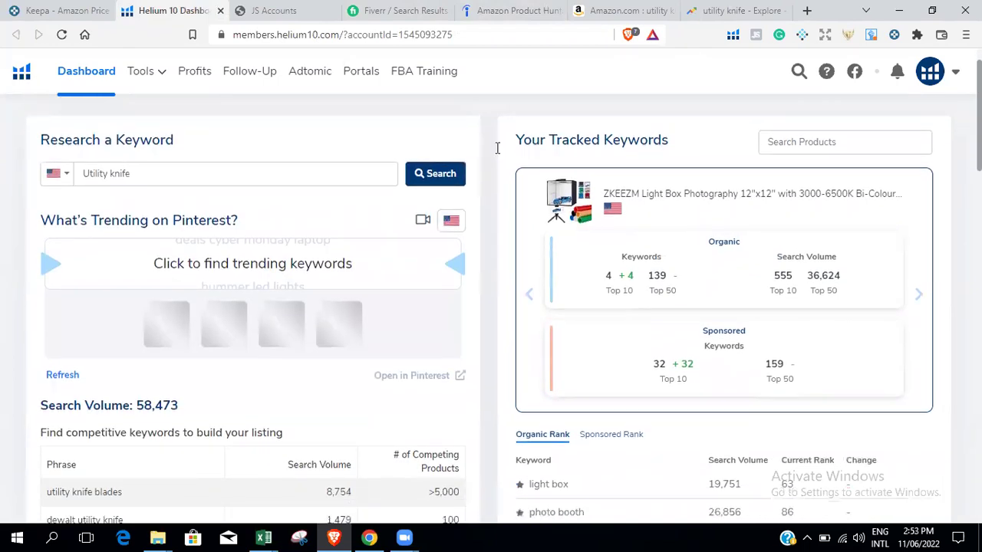
Rerun the keyword search to see 58,473 volume, then open Magnet from Tools.
{"action": "left_click", "coordinate": [430, 183]}
{"action": "scroll", "coordinate": [329, 252], "scroll_direction": "down", "scroll_amount": 4}
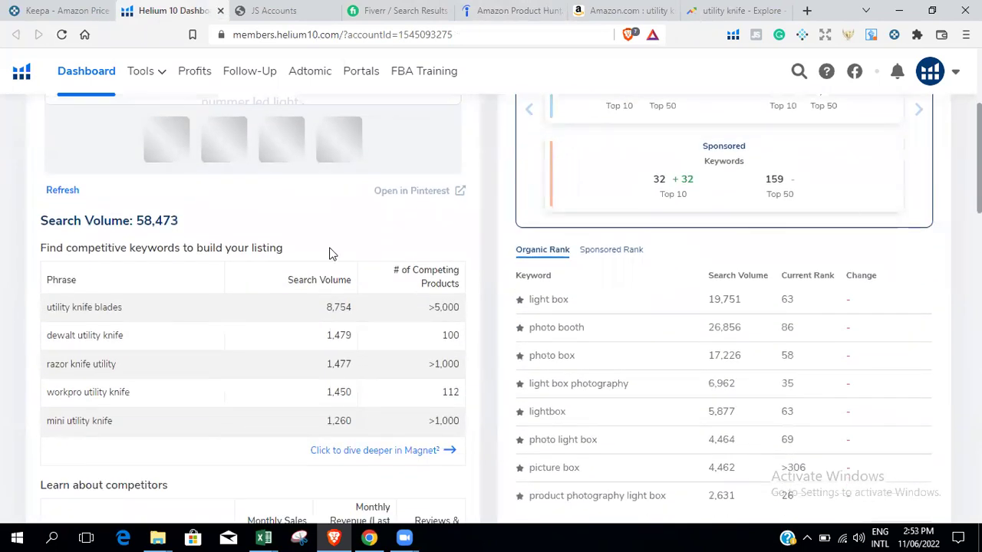
{"action": "left_click", "coordinate": [149, 74]}
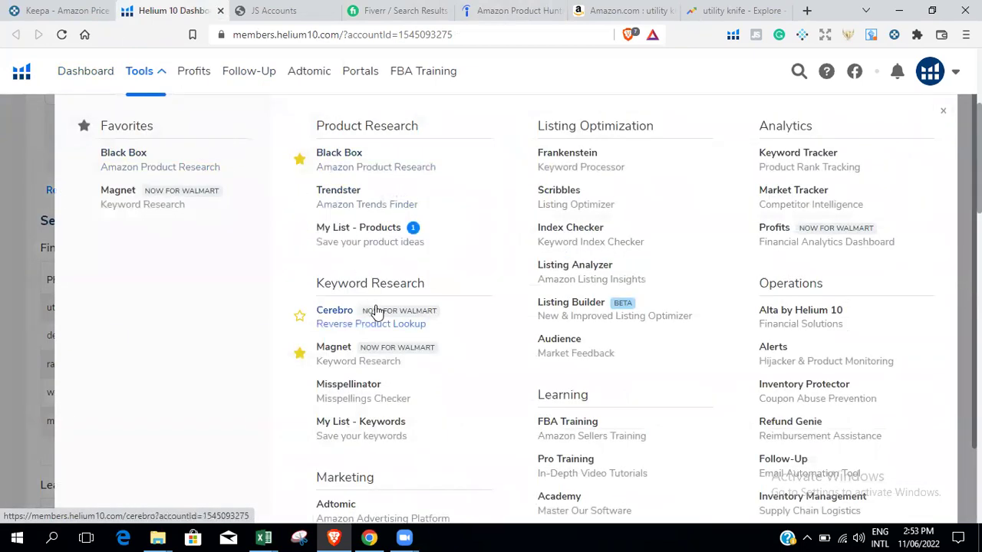
{"action": "left_click", "coordinate": [373, 349]}
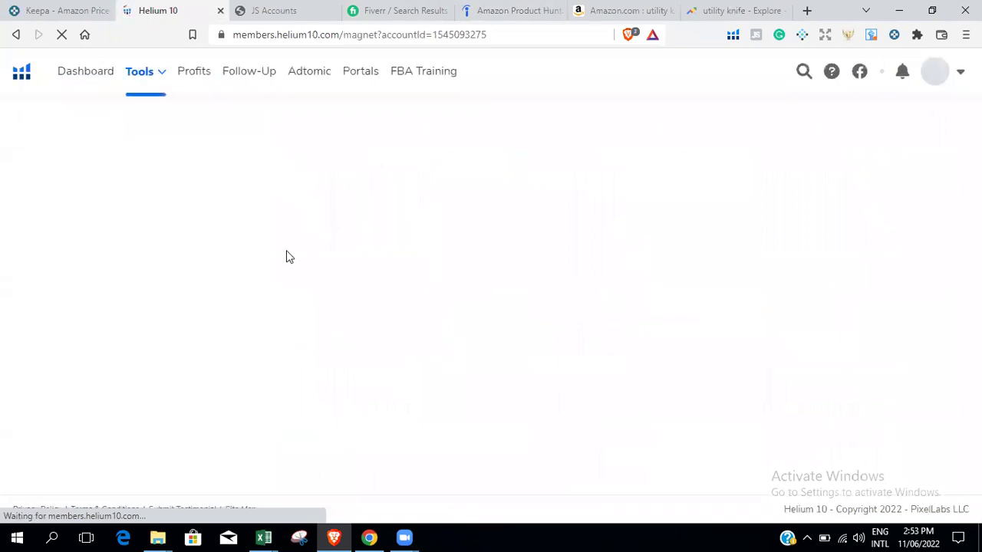
Run Magnet on 'utility knife' and review its 4,496 keywords and 106 CPR.
{"action": "left_click", "coordinate": [244, 251]}
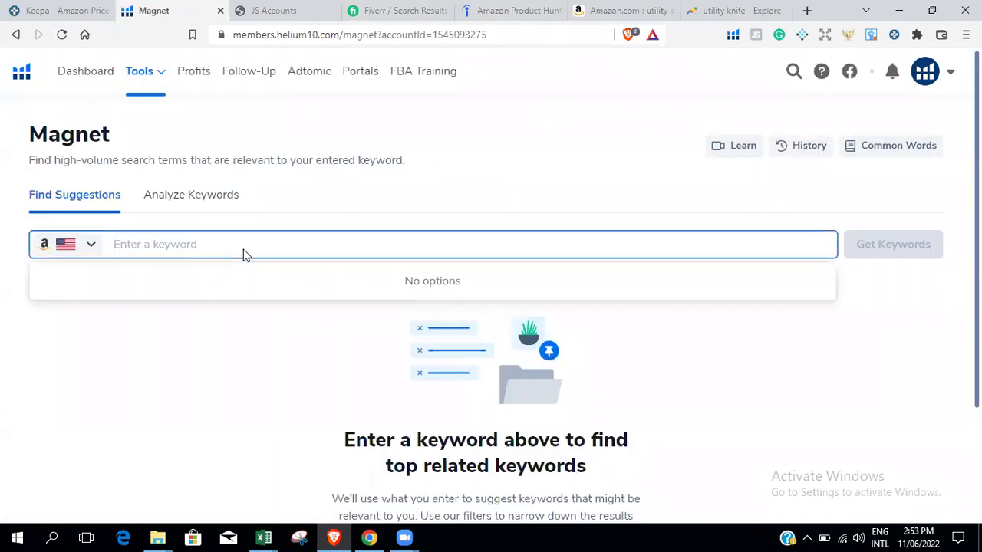
{"action": "type", "text": "utility"}
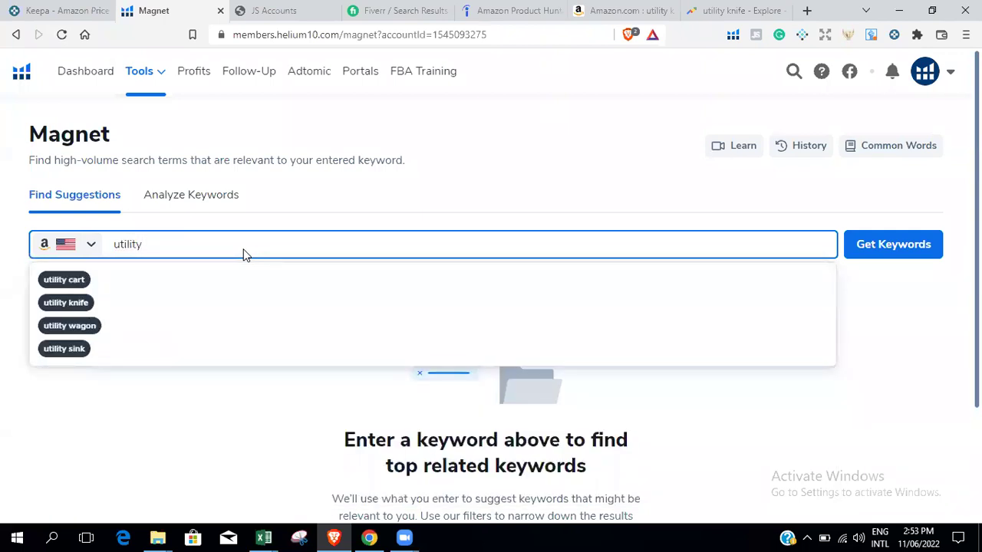
{"action": "left_click", "coordinate": [72, 302]}
{"action": "left_click", "coordinate": [901, 248]}
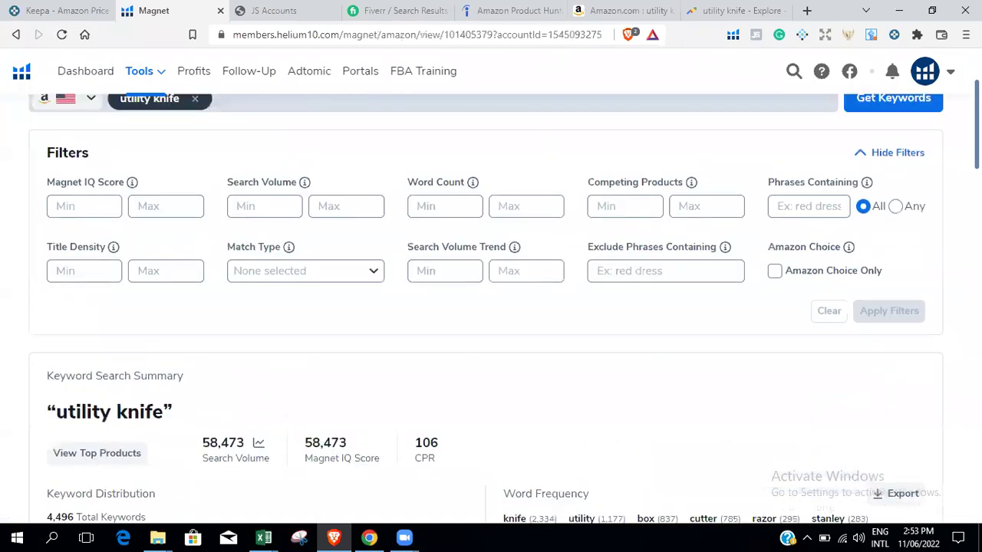
{"action": "scroll", "coordinate": [491, 307], "scroll_direction": "down", "scroll_amount": 2}
{"action": "scroll", "coordinate": [491, 307], "scroll_direction": "down", "scroll_amount": 2}
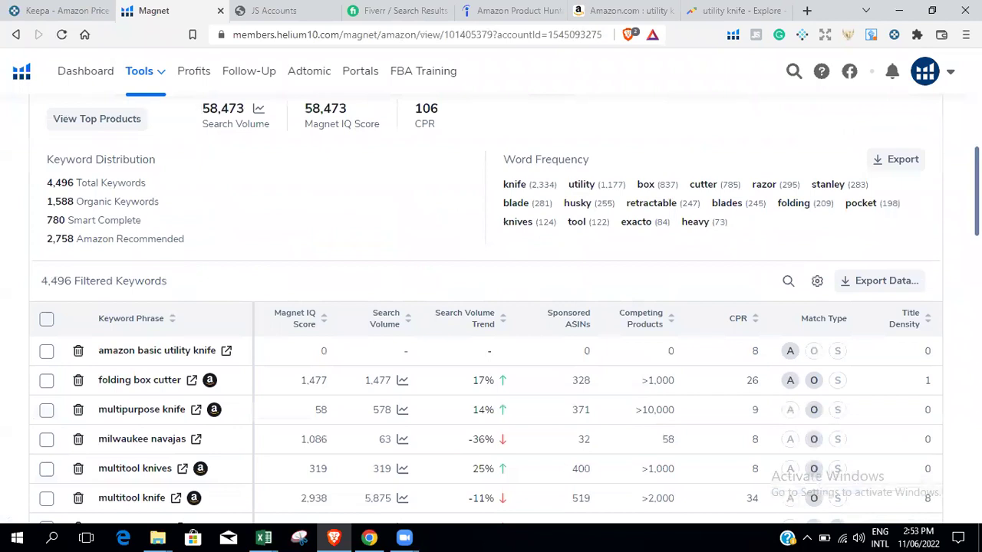
{"action": "scroll", "coordinate": [491, 306], "scroll_direction": "up", "scroll_amount": 3}
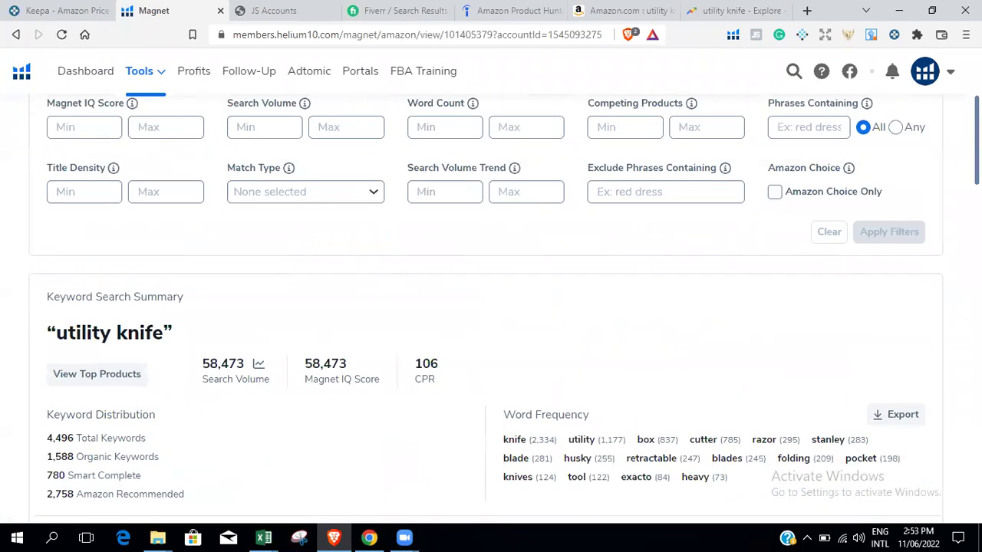
{"action": "left_click", "coordinate": [258, 364]}
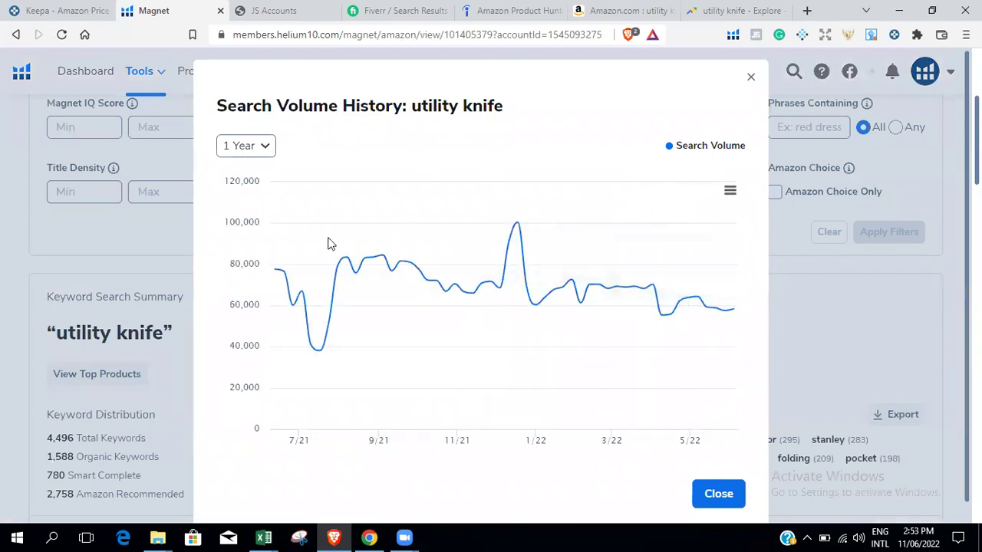
{"action": "left_click", "coordinate": [264, 150]}
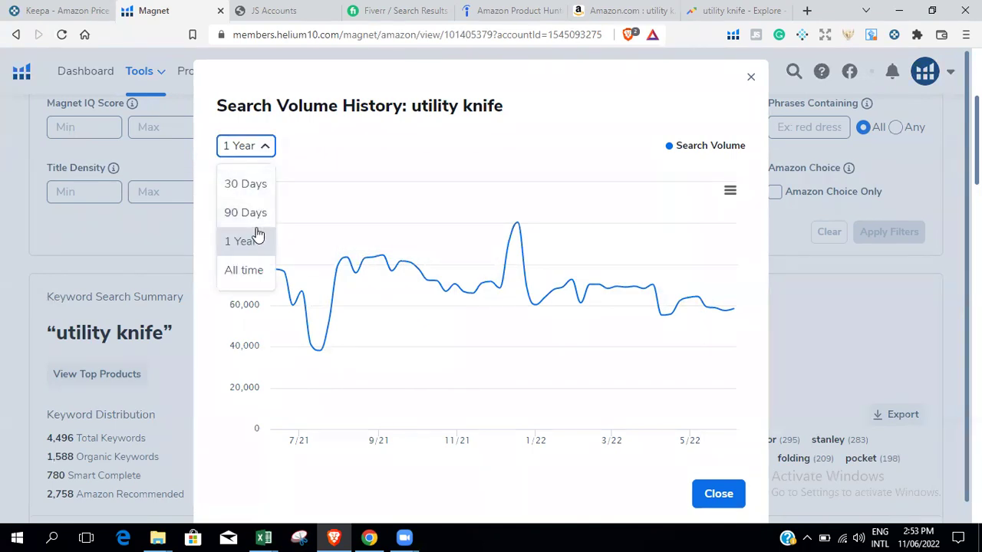
{"action": "left_click", "coordinate": [256, 272]}
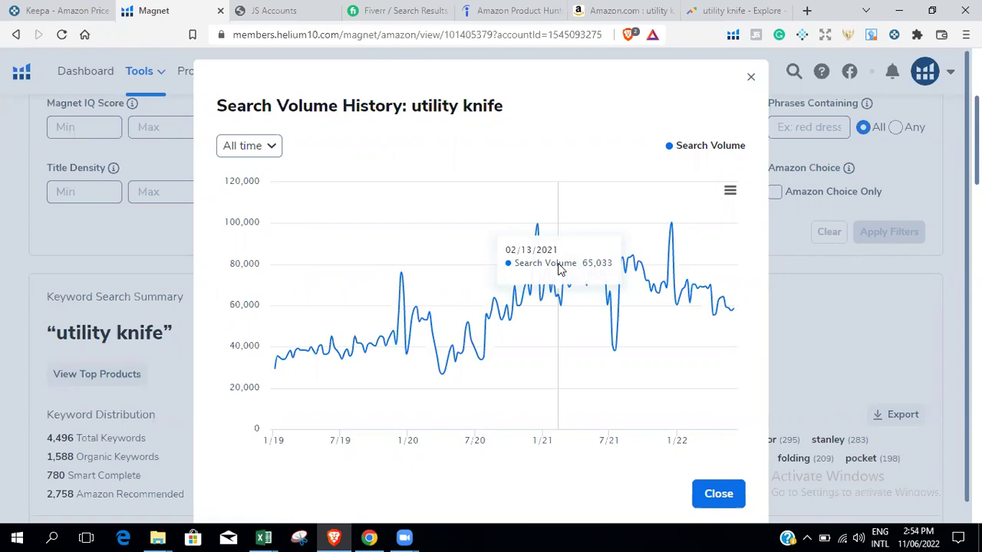
{"action": "left_click", "coordinate": [751, 77]}
Review Google Trends' interest over time, subregion map and related queries, then return to Amazon.
{"action": "left_click", "coordinate": [633, 10]}
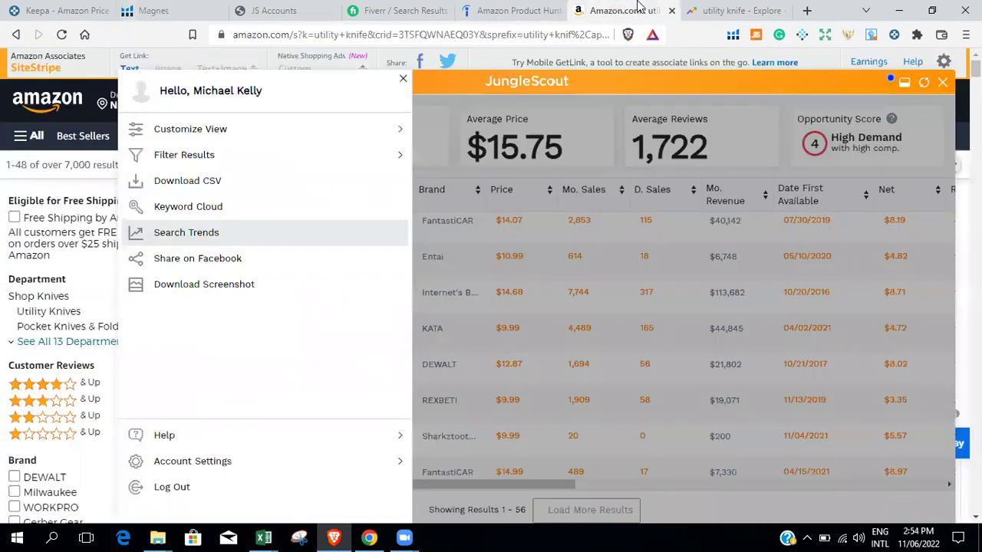
{"action": "left_click", "coordinate": [741, 9]}
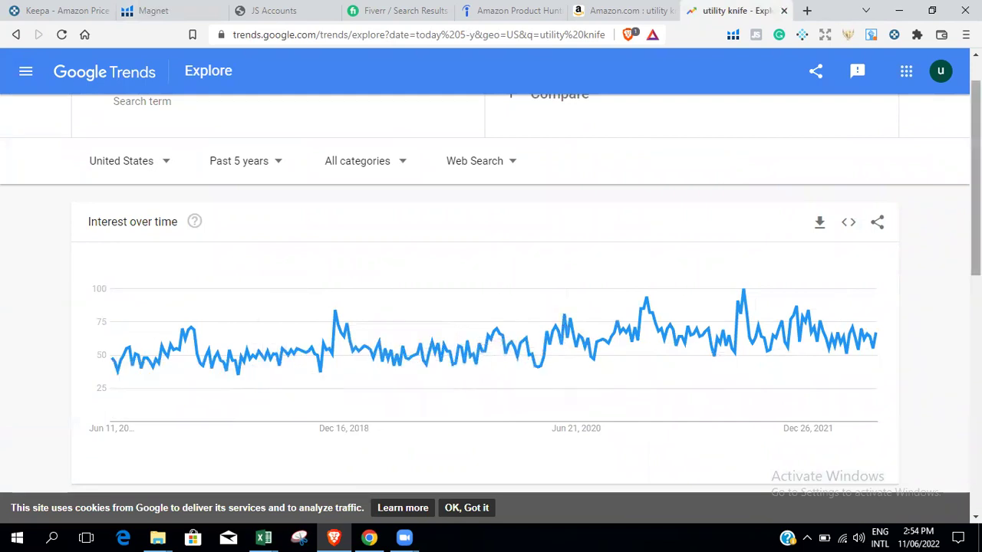
{"action": "scroll", "coordinate": [976, 191], "scroll_direction": "up", "scroll_amount": 1}
{"action": "scroll", "coordinate": [976, 191], "scroll_direction": "up", "scroll_amount": 1}
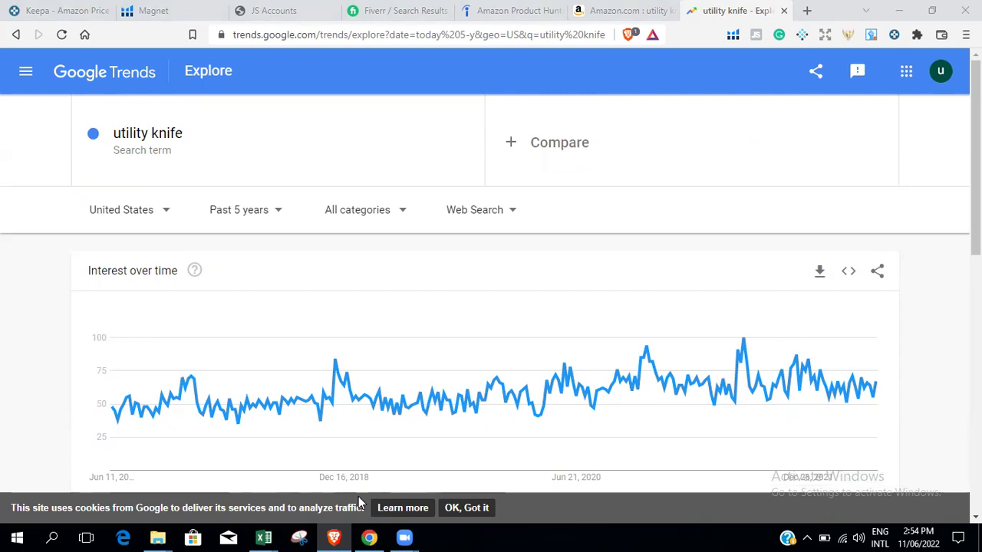
{"action": "mouse_move", "coordinate": [976, 153]}
{"action": "left_mouse_down"}
{"action": "mouse_move", "coordinate": [976, 348]}
{"action": "mouse_move", "coordinate": [975, 154]}
{"action": "left_mouse_up"}
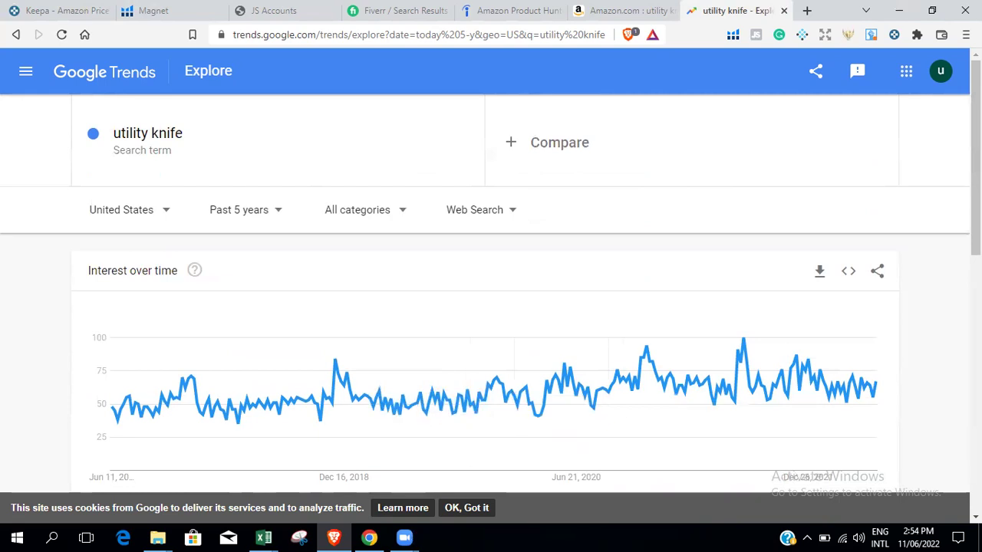
{"action": "scroll", "coordinate": [491, 306], "scroll_direction": "down", "scroll_amount": 4}
{"action": "scroll", "coordinate": [491, 307], "scroll_direction": "down", "scroll_amount": 3}
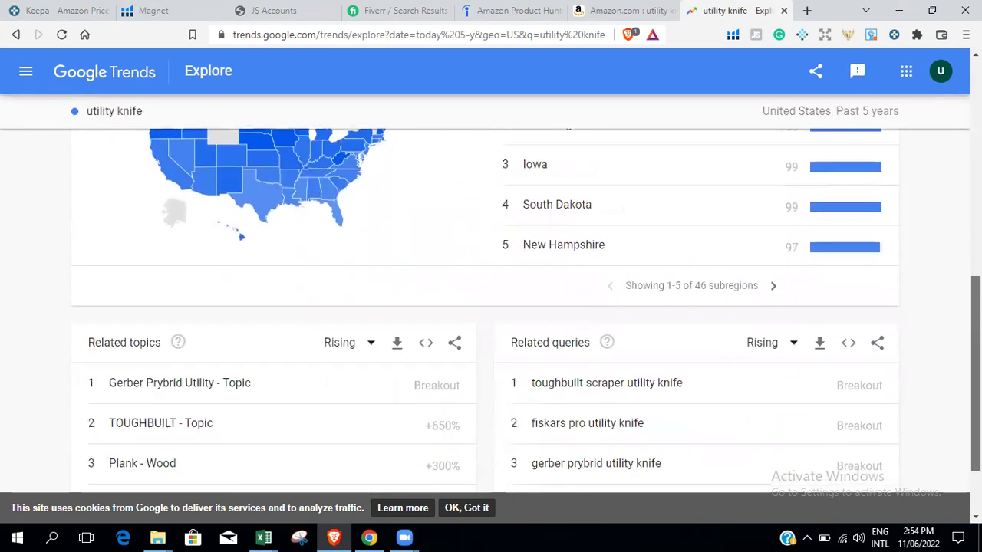
{"action": "scroll", "coordinate": [491, 307], "scroll_direction": "up", "scroll_amount": 7}
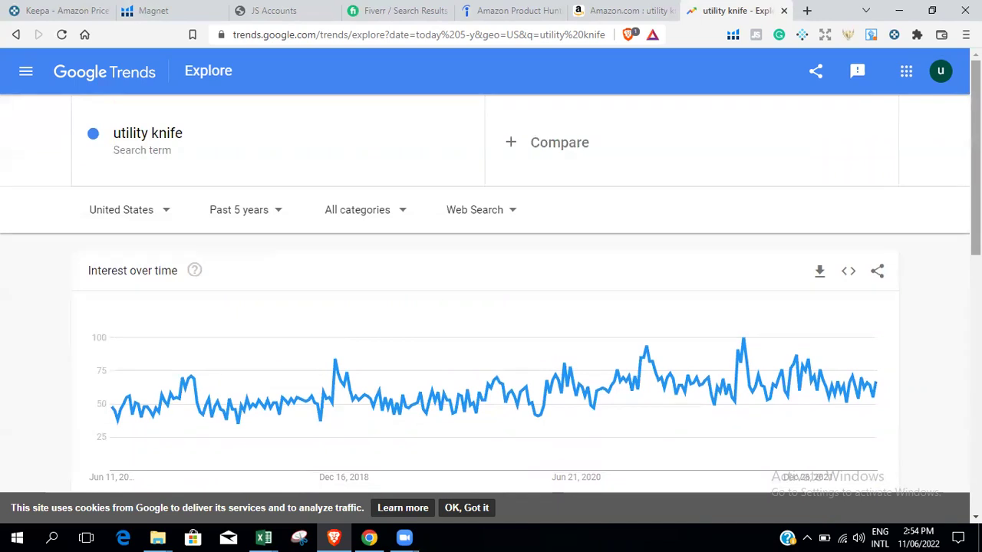
{"action": "scroll", "coordinate": [483, 487], "scroll_direction": "down", "scroll_amount": 3}
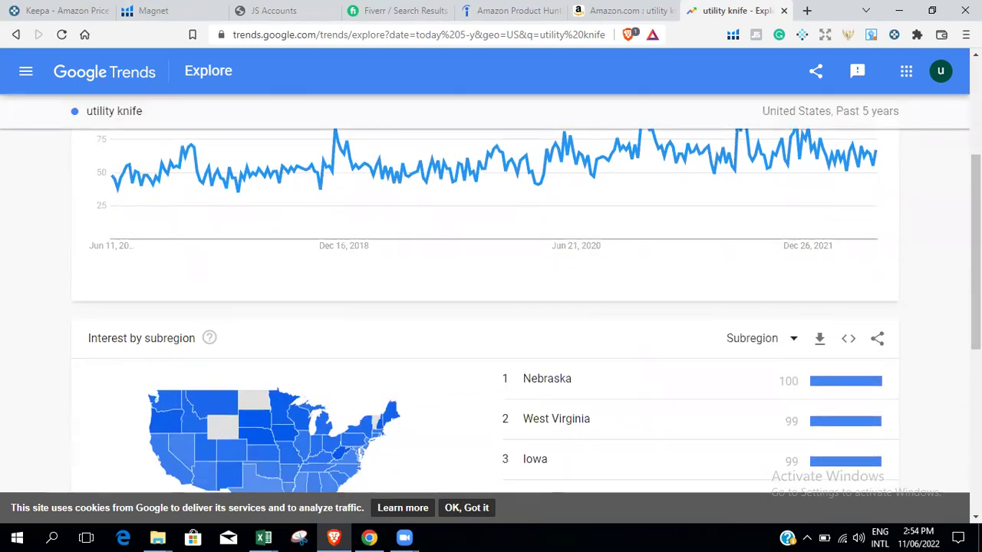
{"action": "scroll", "coordinate": [483, 307], "scroll_direction": "up", "scroll_amount": 3}
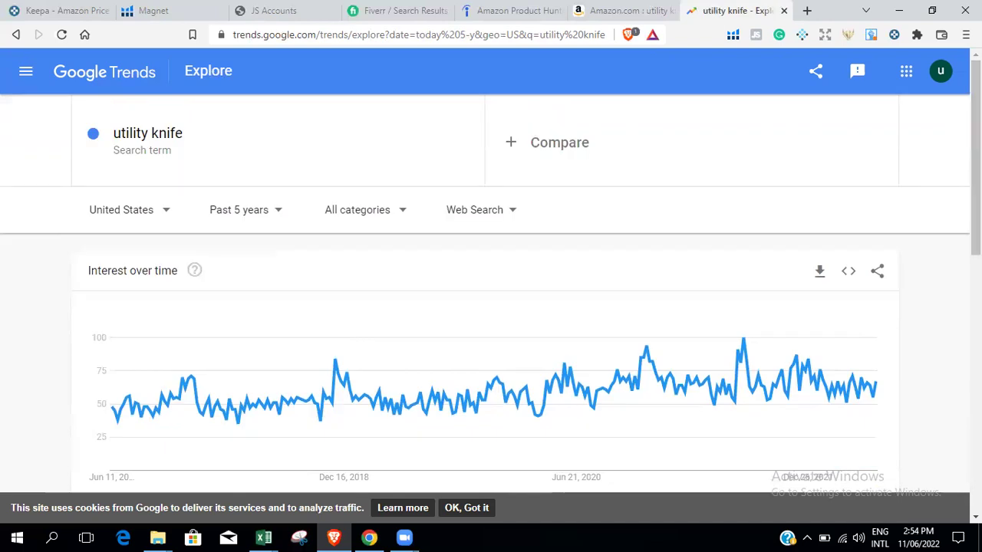
{"action": "scroll", "coordinate": [491, 307], "scroll_direction": "down", "scroll_amount": 10}
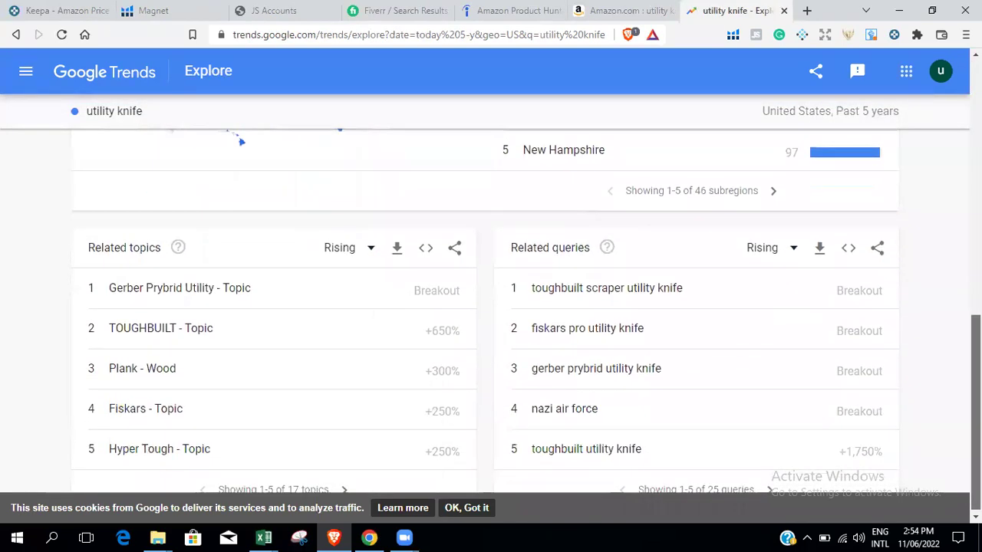
{"action": "scroll", "coordinate": [491, 307], "scroll_direction": "up", "scroll_amount": 10}
{"action": "left_click", "coordinate": [623, 10]}
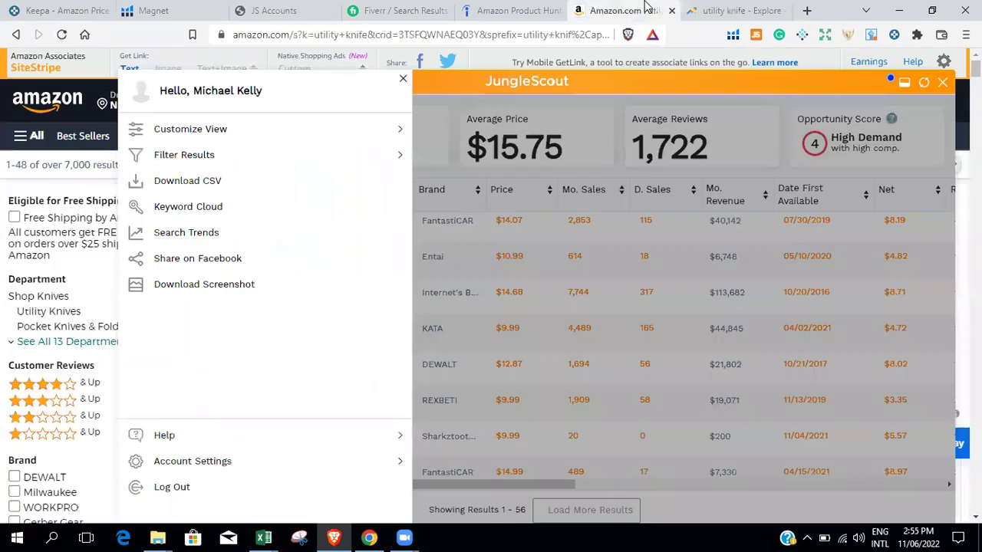
Close the Jungle Scout side menu and then the product analysis overlay.
{"action": "left_click", "coordinate": [403, 82]}
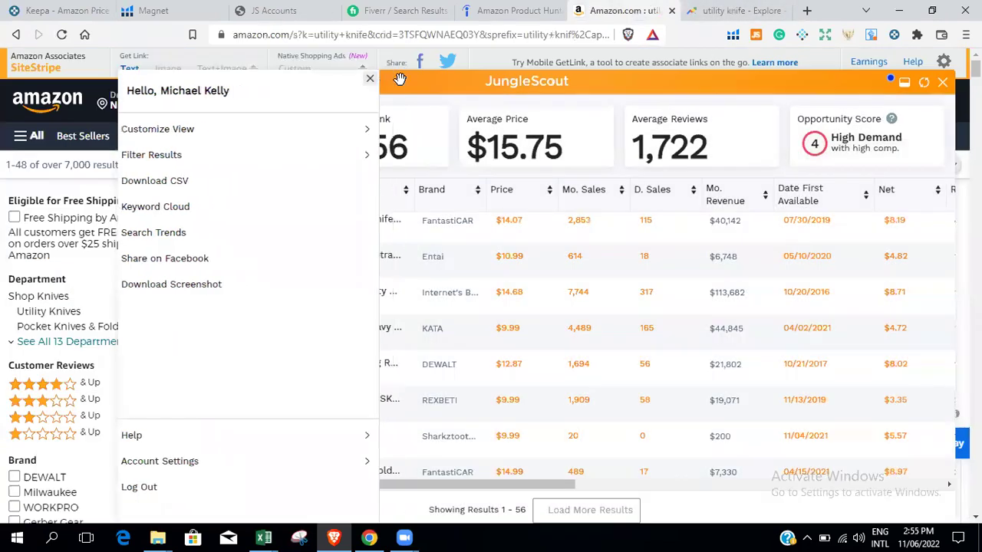
{"action": "left_click_drag", "start_coordinate": [530, 489], "coordinate": [785, 469]}
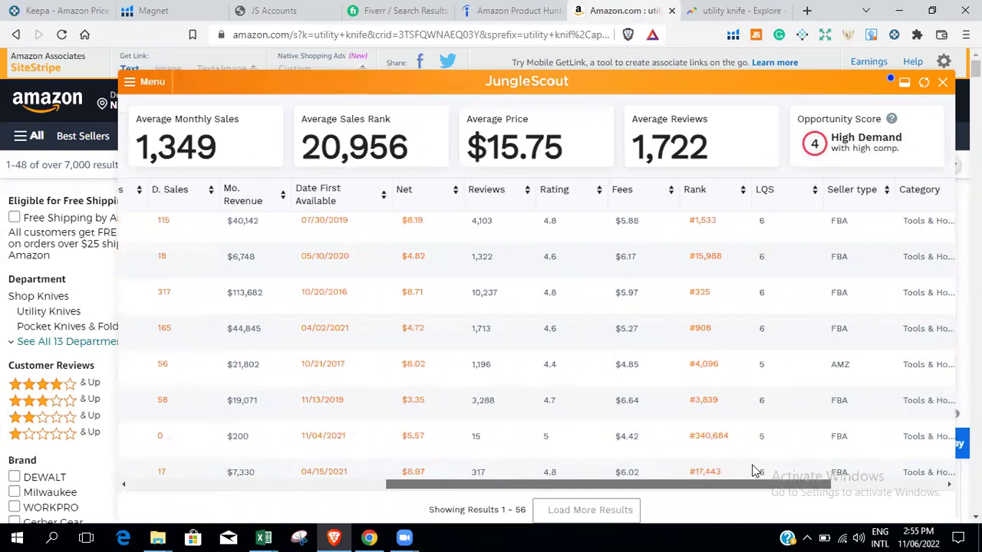
{"action": "scroll", "coordinate": [752, 467], "scroll_direction": "left", "scroll_amount": 5}
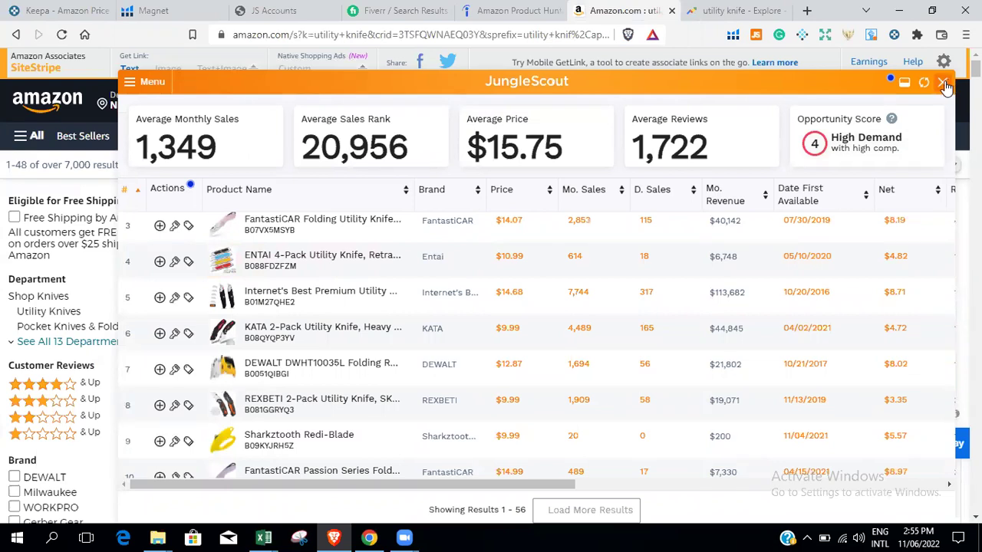
{"action": "left_click", "coordinate": [944, 83]}
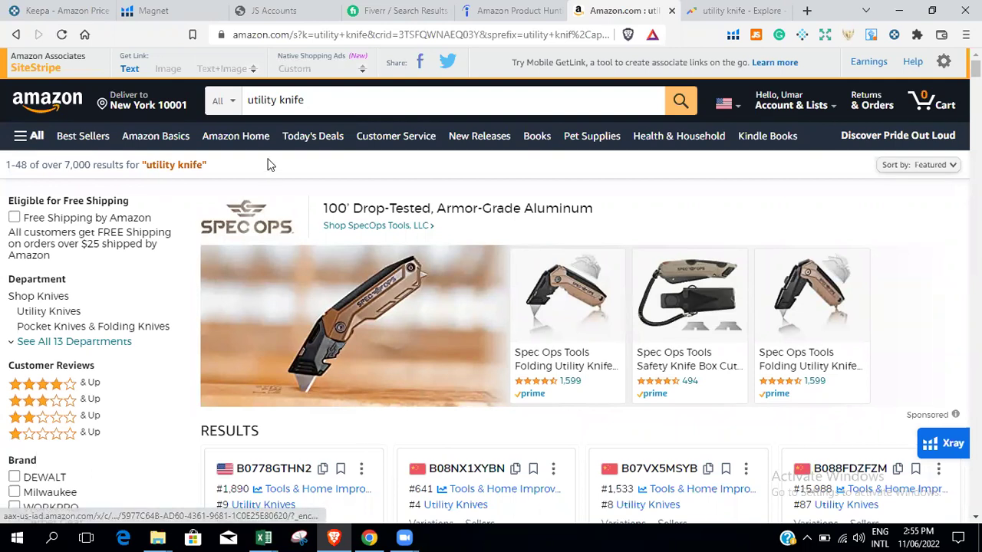
Resubmit the utility knife search and run Helium 10 Xray on the 60 results.
{"action": "left_click", "coordinate": [349, 95]}
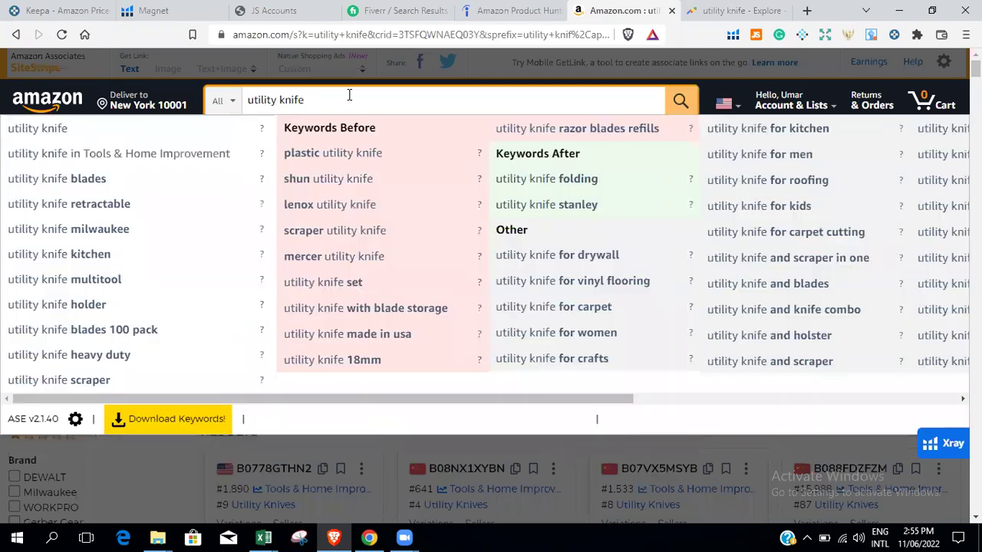
{"action": "key", "text": "Return"}
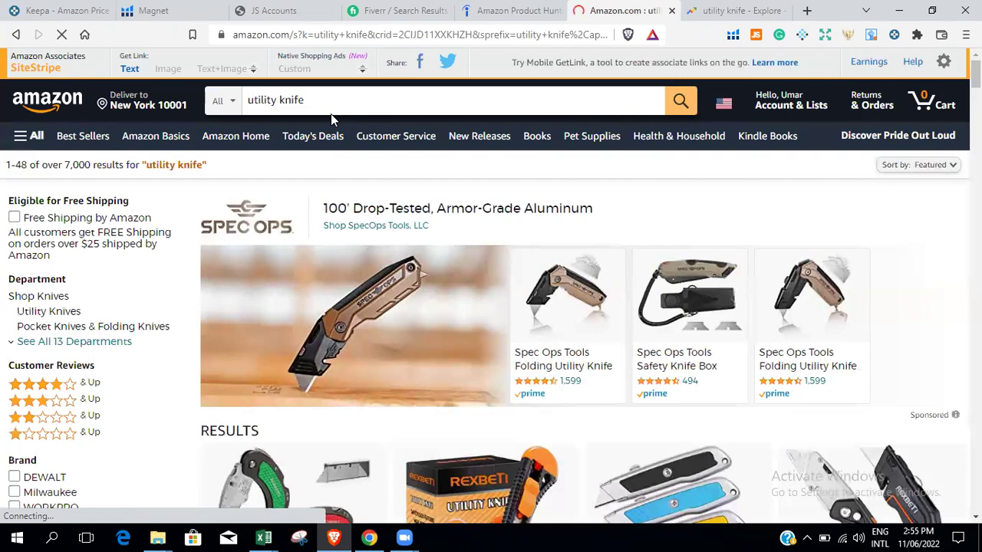
{"action": "left_click", "coordinate": [732, 36]}
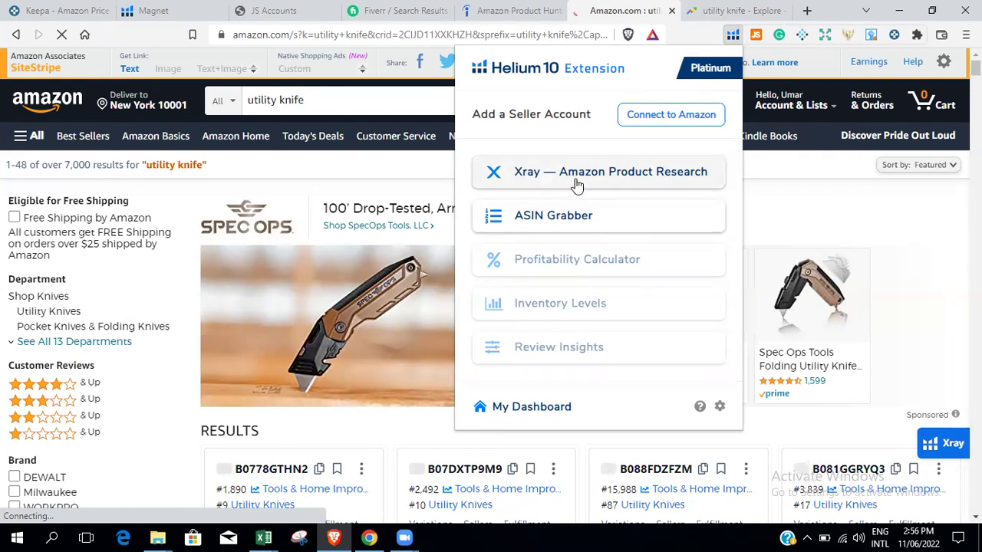
{"action": "left_click", "coordinate": [576, 174]}
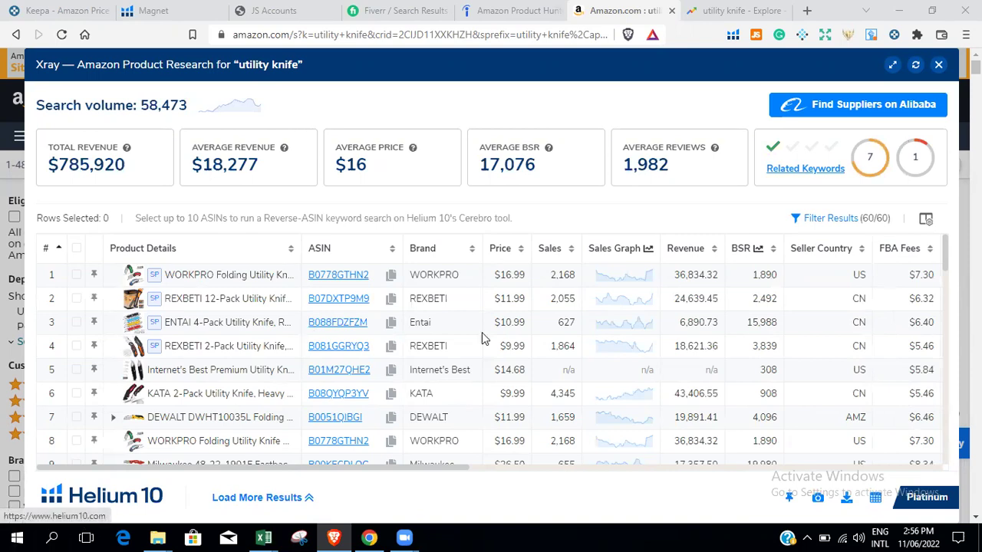
{"action": "mouse_move", "coordinate": [296, 302]}
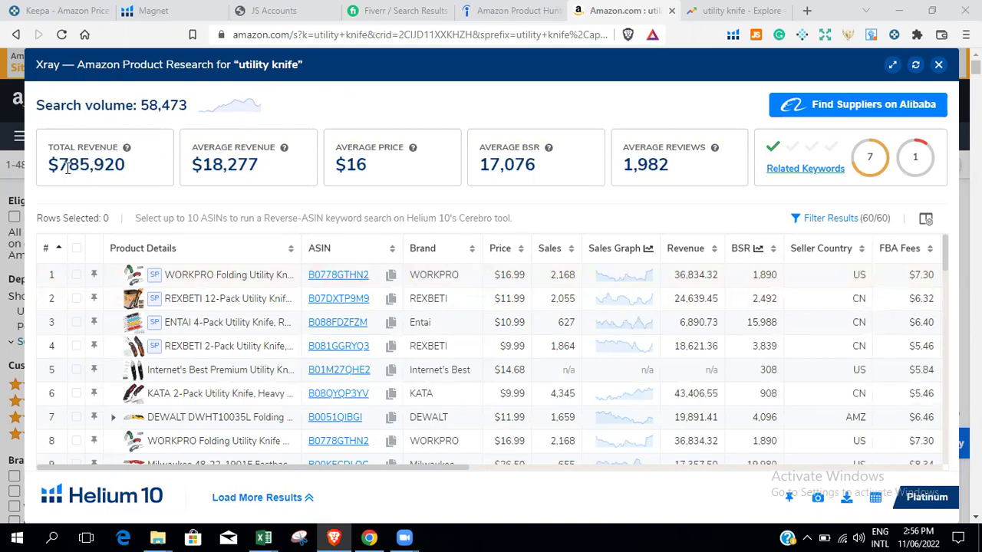
{"action": "left_click_drag", "start_coordinate": [47, 164], "coordinate": [130, 165]}
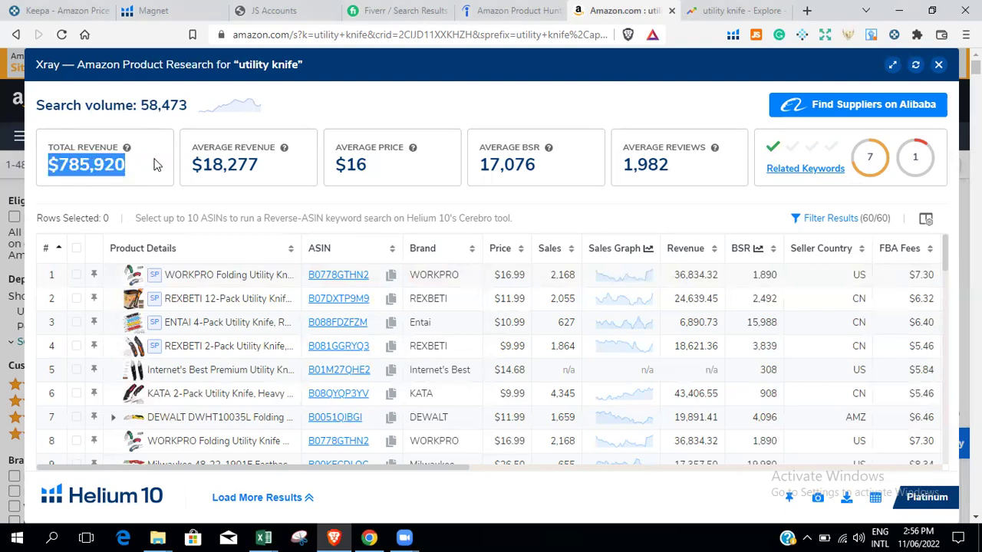
{"action": "left_click_drag", "start_coordinate": [191, 164], "coordinate": [262, 169]}
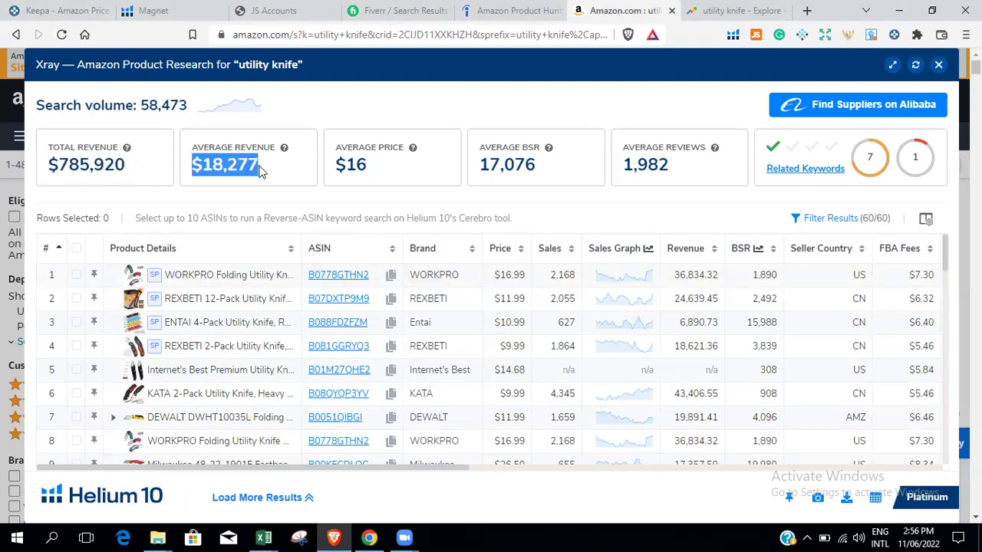
{"action": "left_click_drag", "start_coordinate": [339, 166], "coordinate": [376, 171]}
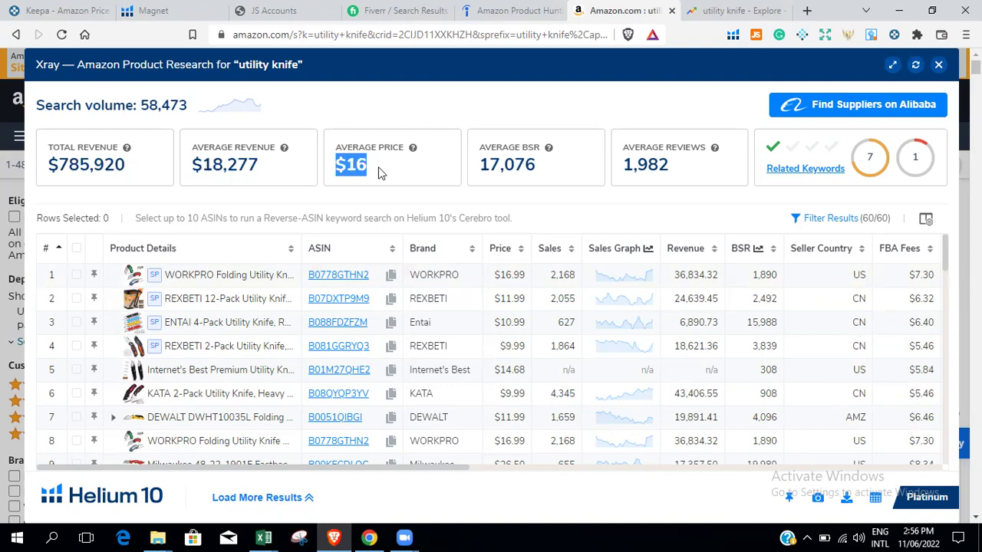
{"action": "left_click_drag", "start_coordinate": [481, 164], "coordinate": [541, 175]}
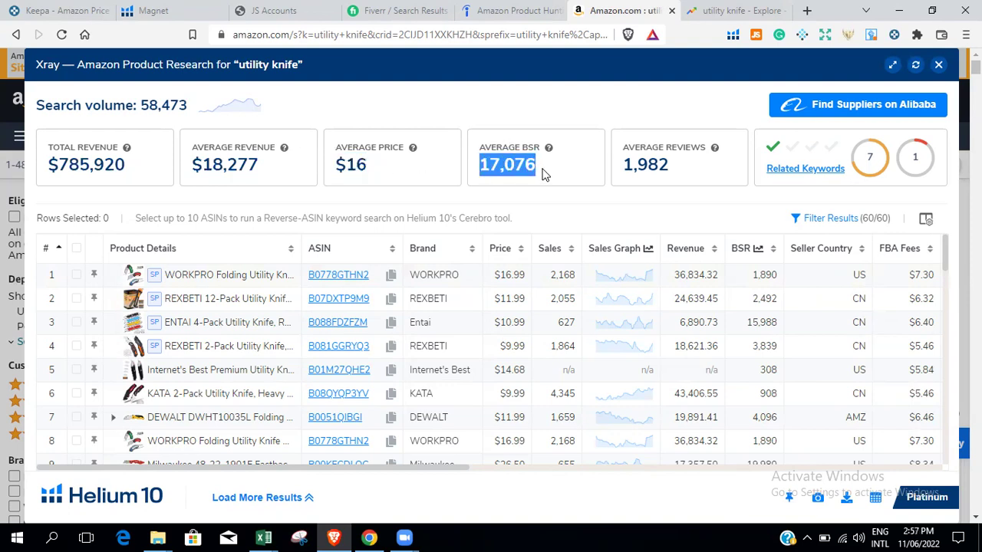
{"action": "left_click_drag", "start_coordinate": [622, 166], "coordinate": [682, 175]}
{"action": "left_click_drag", "start_coordinate": [453, 474], "coordinate": [537, 460]}
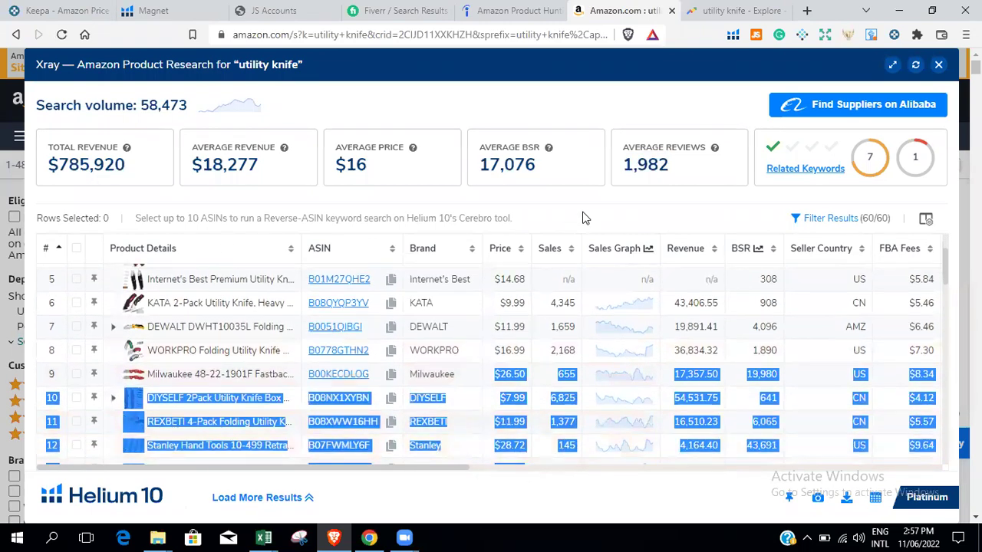
{"action": "left_click", "coordinate": [588, 216]}
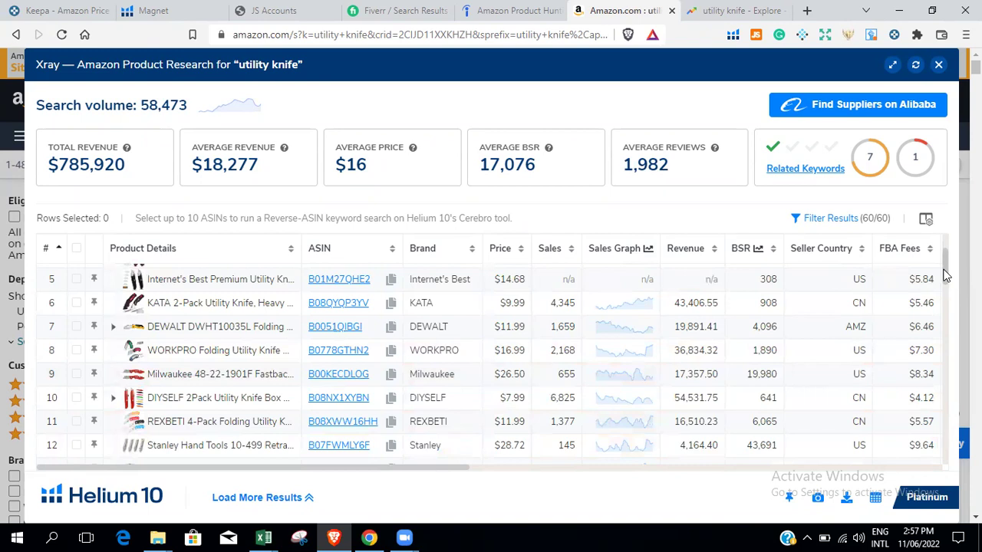
{"action": "scroll", "coordinate": [945, 276], "scroll_direction": "up", "scroll_amount": 2}
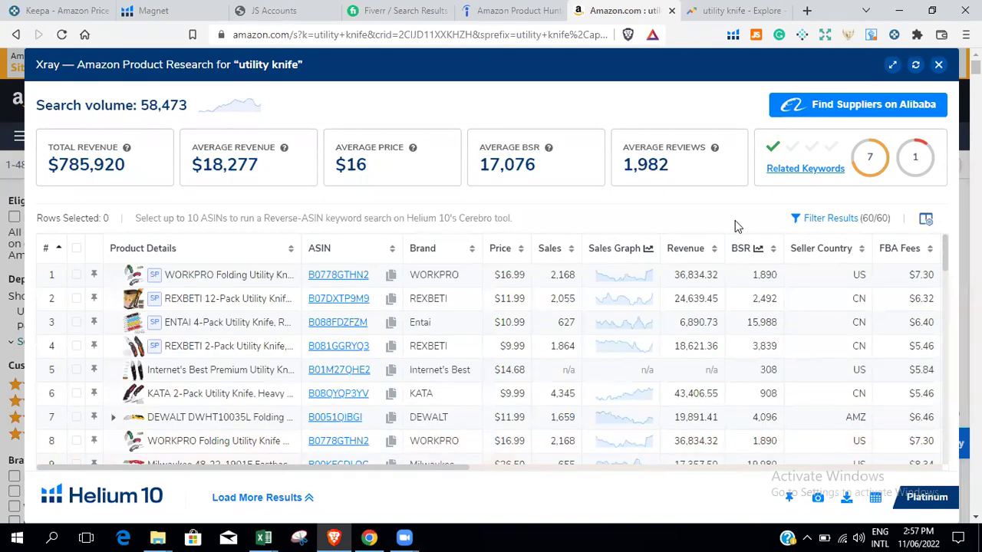
Filter the Xray results to hide sponsored products, leaving 48 of 60.
{"action": "left_click", "coordinate": [817, 219]}
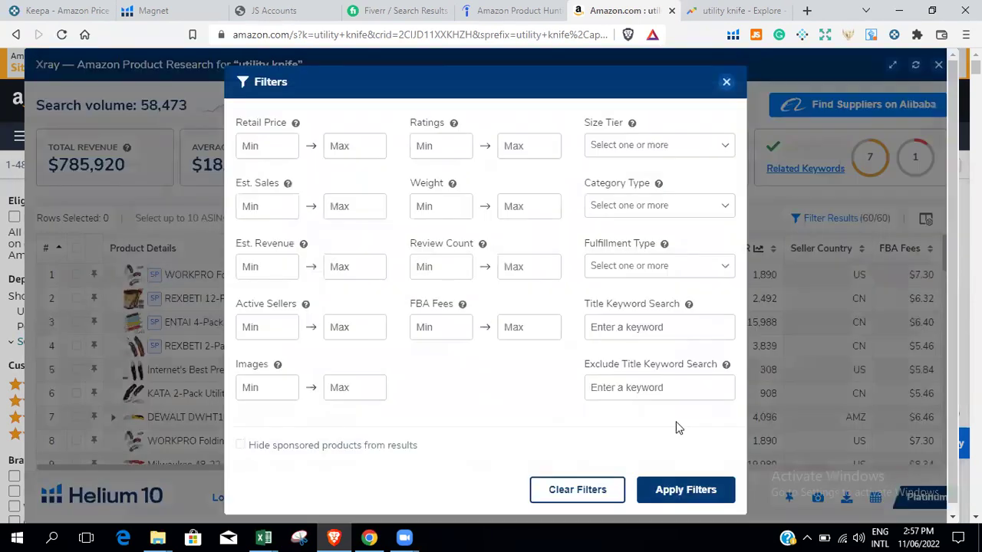
{"action": "left_click", "coordinate": [318, 446]}
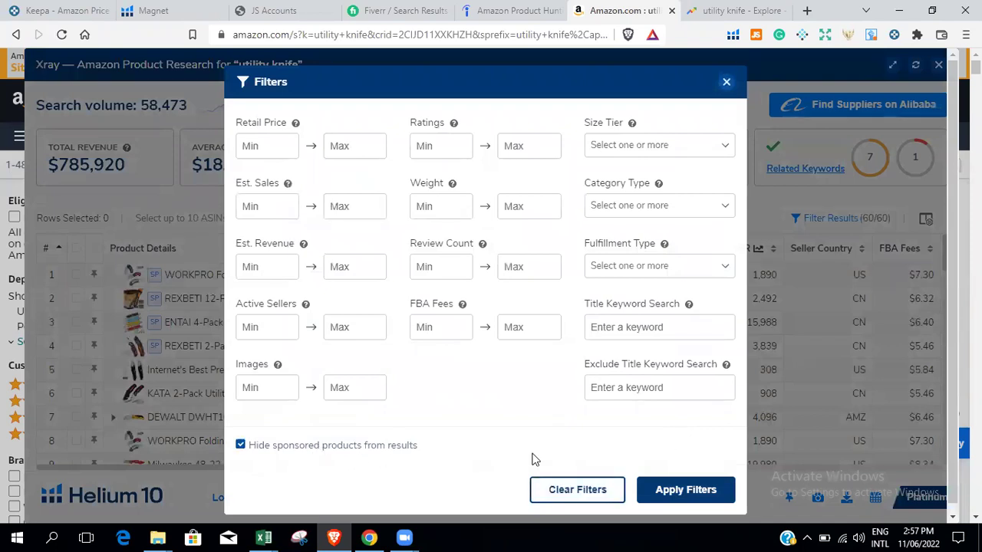
{"action": "left_click", "coordinate": [674, 490]}
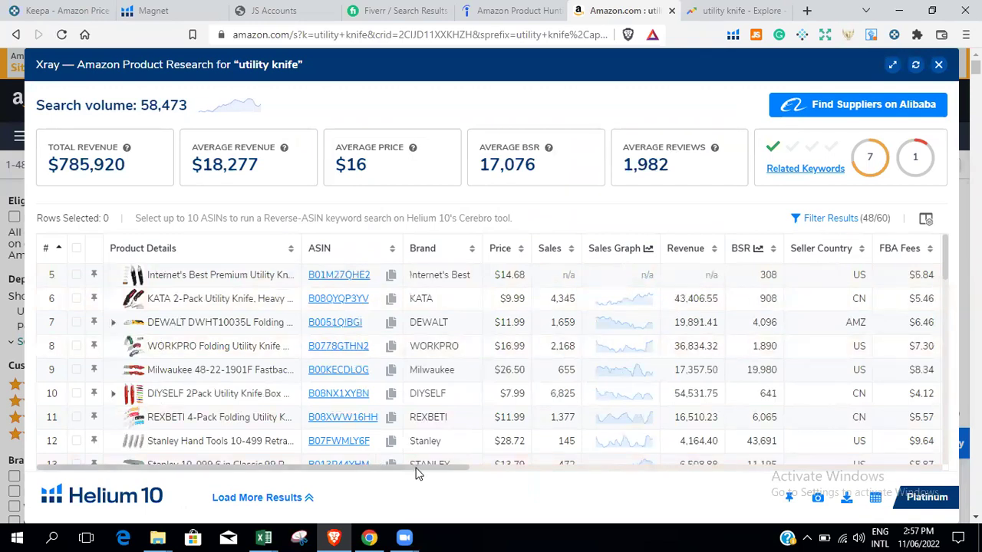
Scroll the Xray table right to show size tier, fulfillment, dimensions, weight and creation date.
{"action": "key", "text": "alt+Tab"}
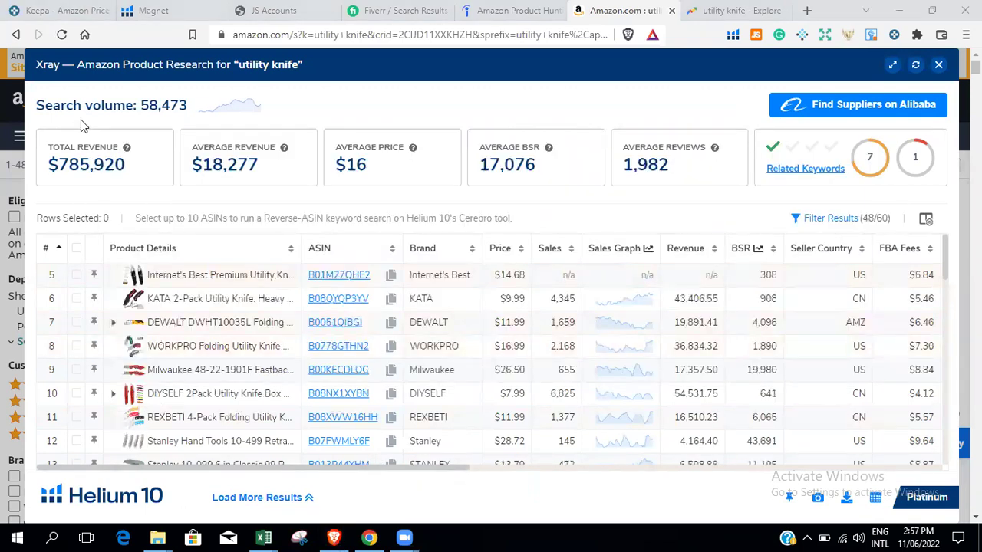
{"action": "left_click", "coordinate": [700, 468]}
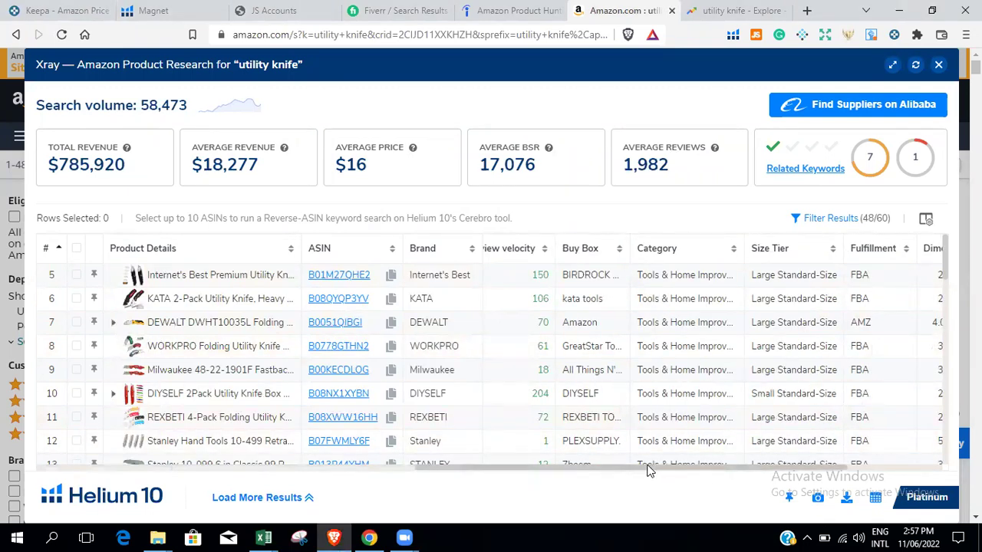
{"action": "left_click_drag", "start_coordinate": [650, 467], "coordinate": [781, 455]}
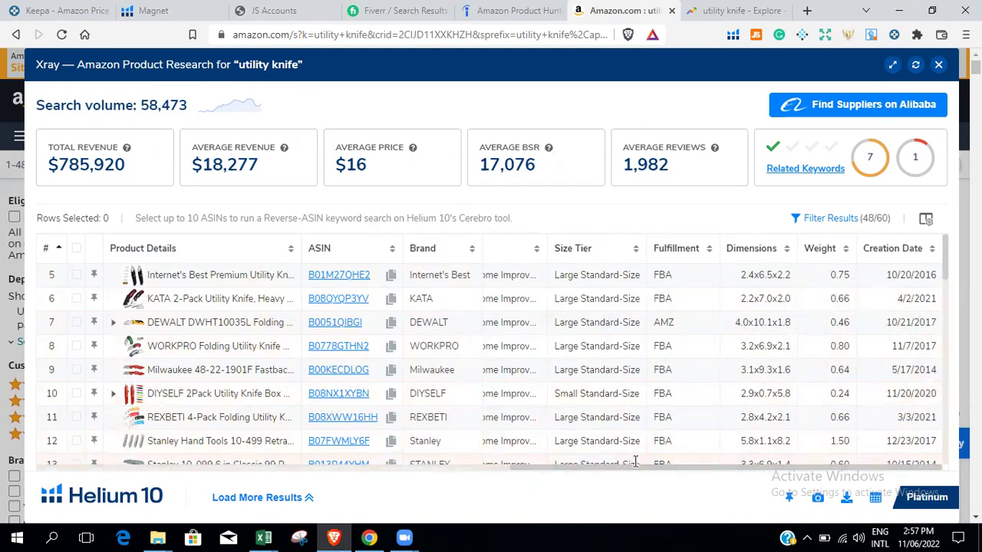
{"action": "left_click_drag", "start_coordinate": [623, 472], "coordinate": [230, 480]}
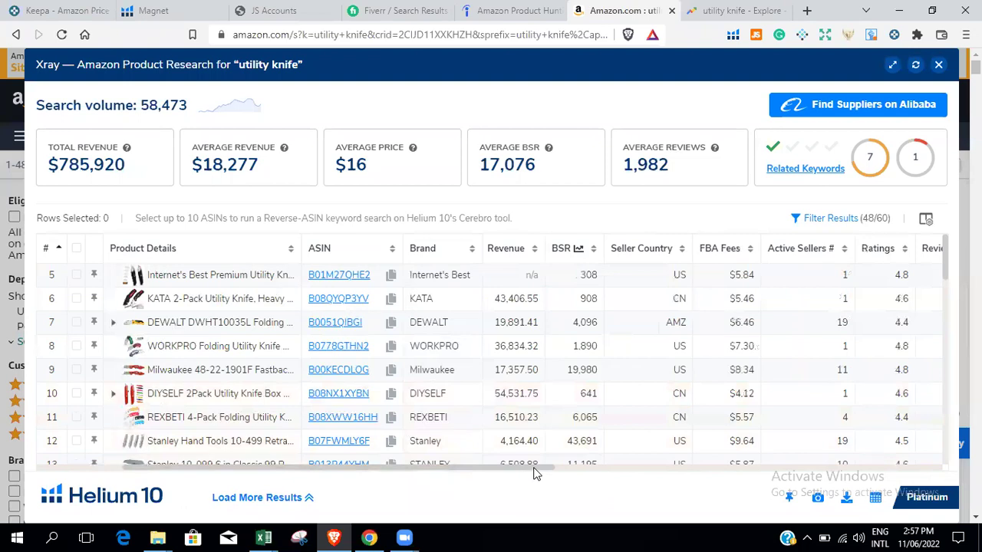
{"action": "left_click_drag", "start_coordinate": [536, 471], "coordinate": [670, 472]}
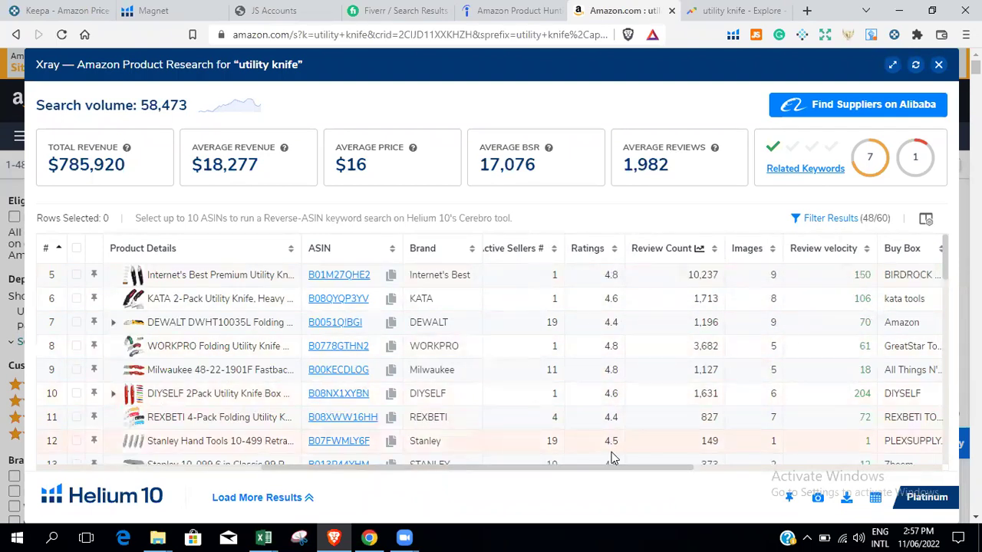
{"action": "left_click_drag", "start_coordinate": [666, 465], "coordinate": [834, 454]}
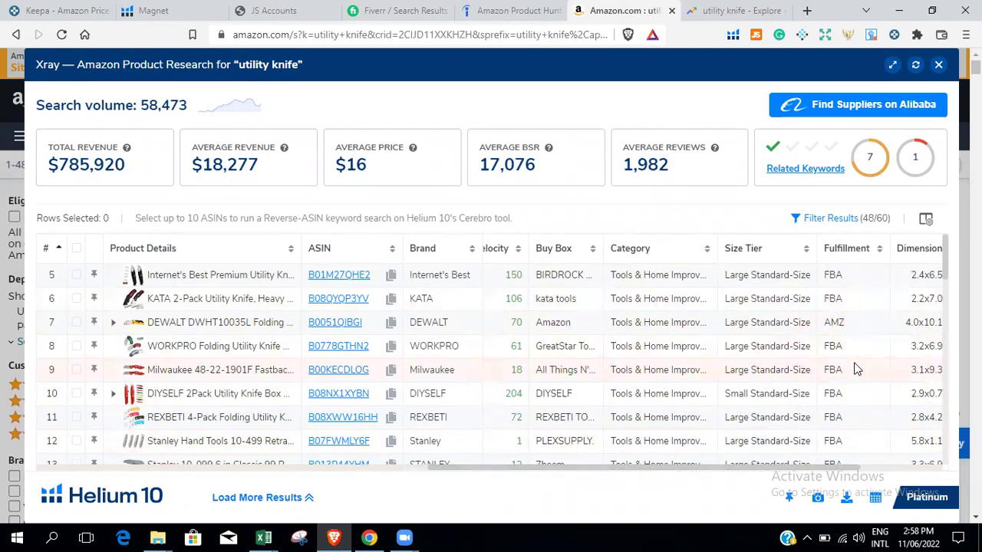
{"action": "scroll", "coordinate": [852, 368], "scroll_direction": "down", "scroll_amount": 2}
{"action": "scroll", "coordinate": [857, 369], "scroll_direction": "up", "scroll_amount": 2}
{"action": "left_click_drag", "start_coordinate": [48, 165], "coordinate": [129, 175]}
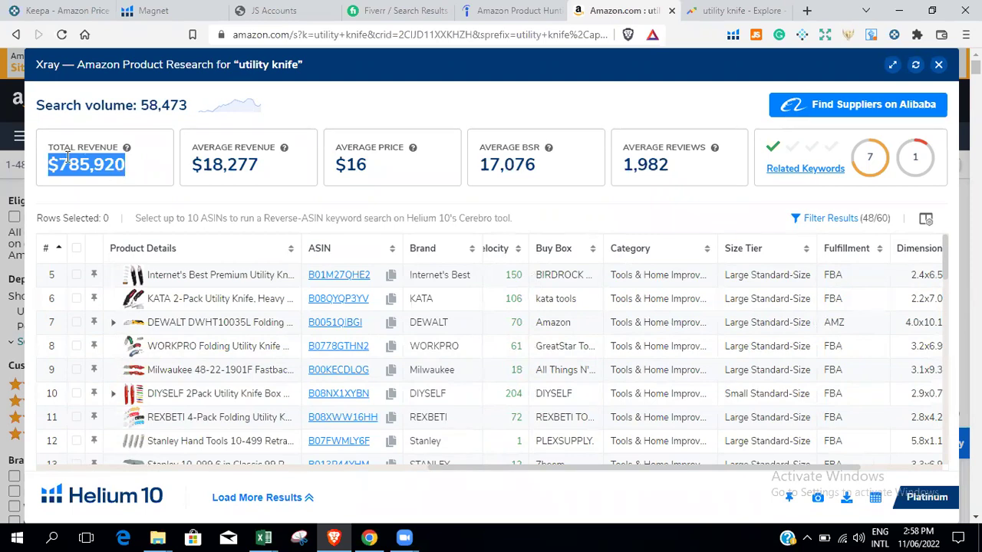
{"action": "left_click", "coordinate": [140, 175]}
{"action": "left_click_drag", "start_coordinate": [69, 165], "coordinate": [127, 163]}
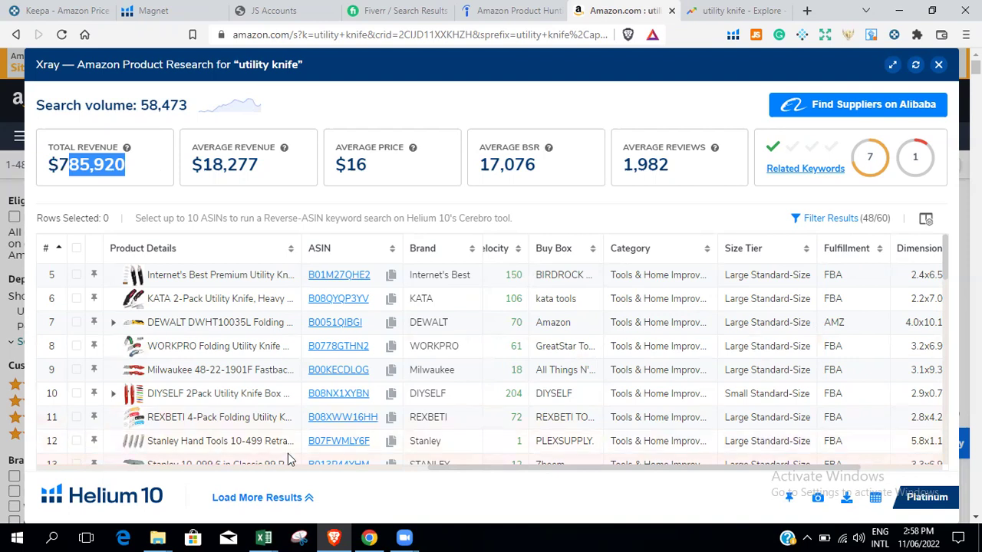
{"action": "left_click_drag", "start_coordinate": [513, 471], "coordinate": [518, 504]}
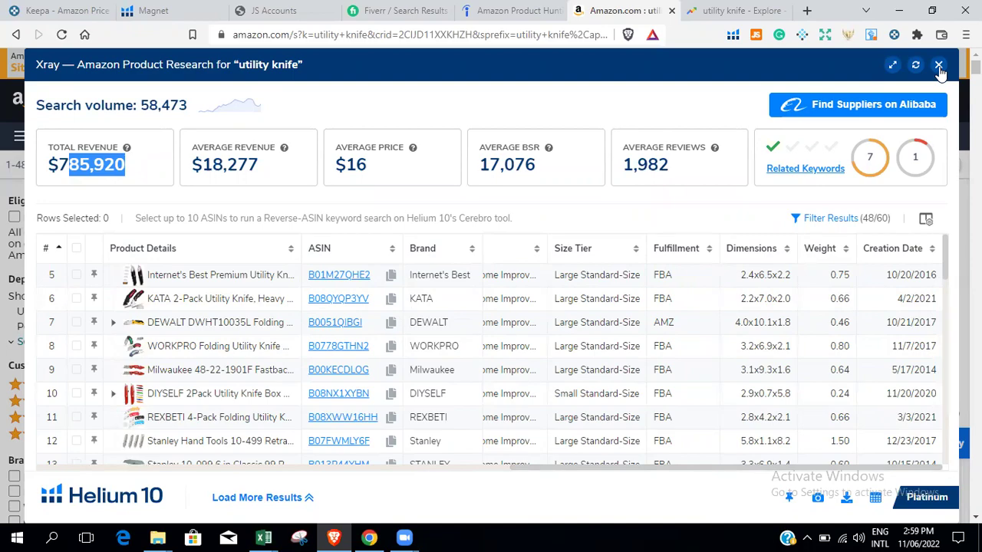
Close the Xray panel and highlight the 7,000 results count for utility knife on Amazon.
{"action": "left_click", "coordinate": [939, 65]}
{"action": "scroll", "coordinate": [940, 64], "scroll_direction": "down", "scroll_amount": 10}
{"action": "key", "text": "Home"}
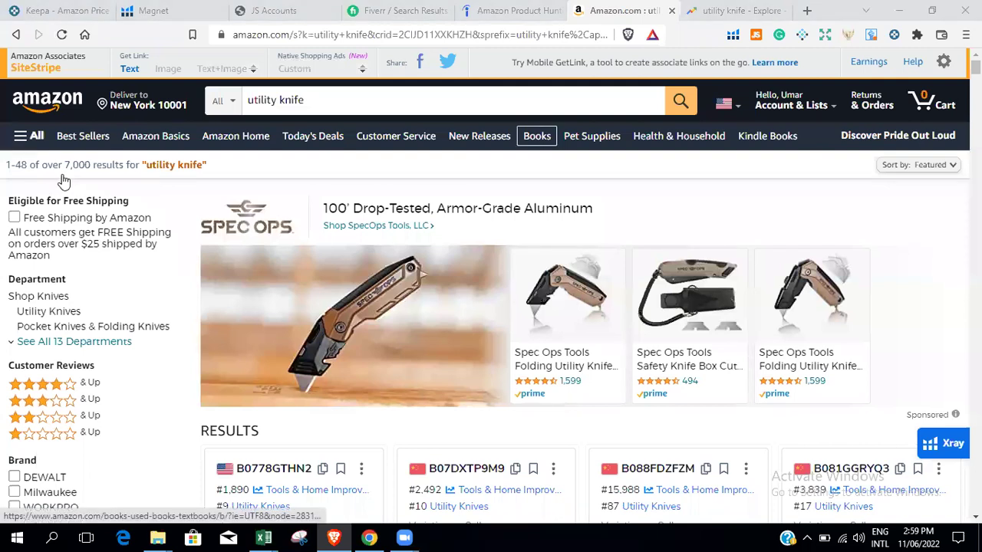
{"action": "left_click_drag", "start_coordinate": [63, 164], "coordinate": [90, 163]}
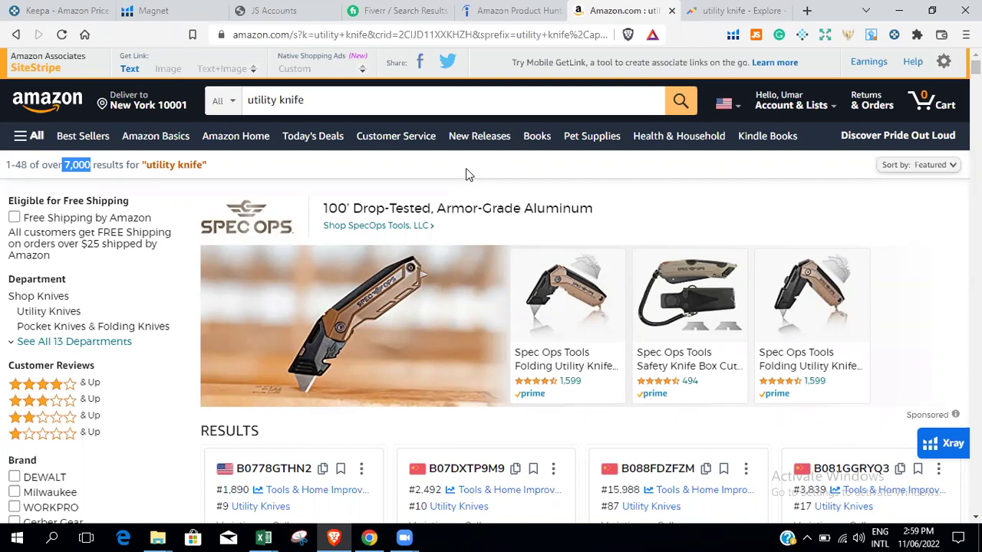
{"action": "left_click", "coordinate": [375, 177]}
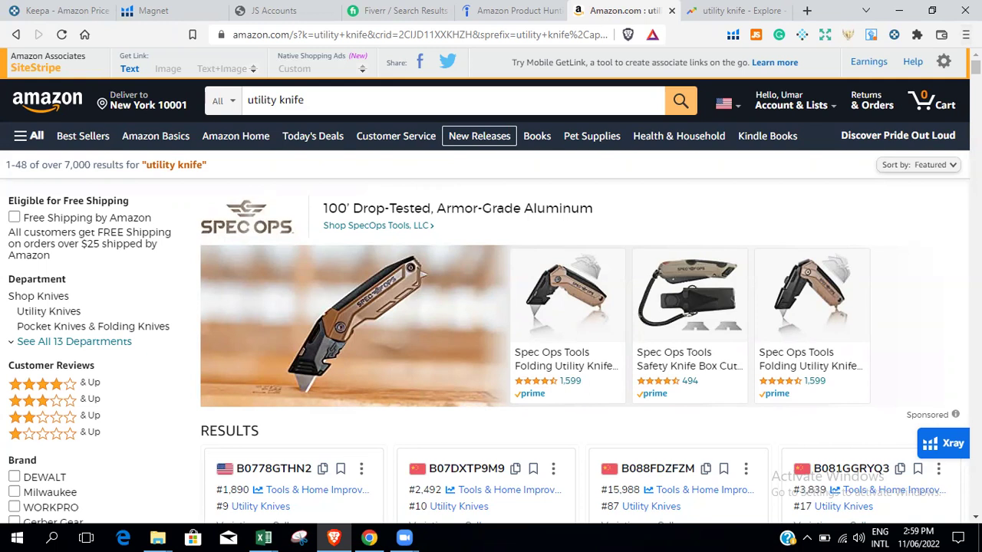
{"action": "scroll", "coordinate": [479, 136], "scroll_direction": "down", "scroll_amount": 1}
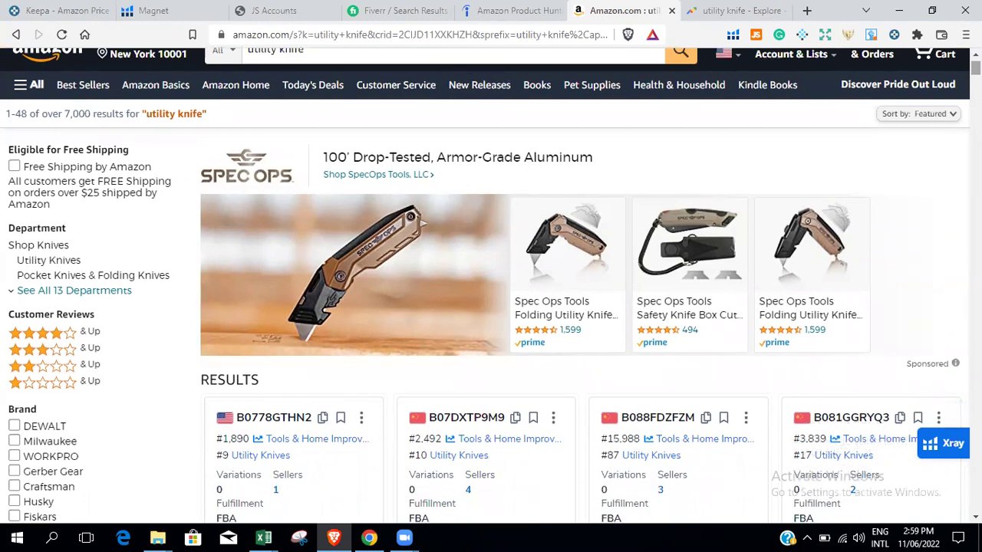
{"action": "scroll", "coordinate": [486, 285], "scroll_direction": "up", "scroll_amount": 1}
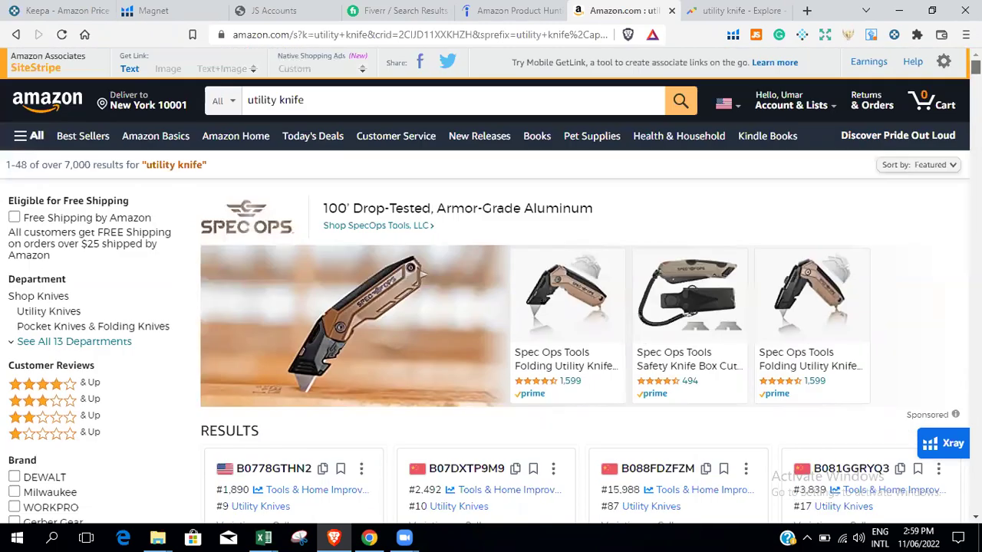
{"action": "scroll", "coordinate": [318, 121], "scroll_direction": "down", "scroll_amount": 2}
{"action": "scroll", "coordinate": [319, 121], "scroll_direction": "up", "scroll_amount": 2}
{"action": "left_click_drag", "start_coordinate": [65, 164], "coordinate": [93, 165]}
Erase the utility knife text from the Amazon search box and switch to Google Trends.
{"action": "left_click", "coordinate": [732, 10]}
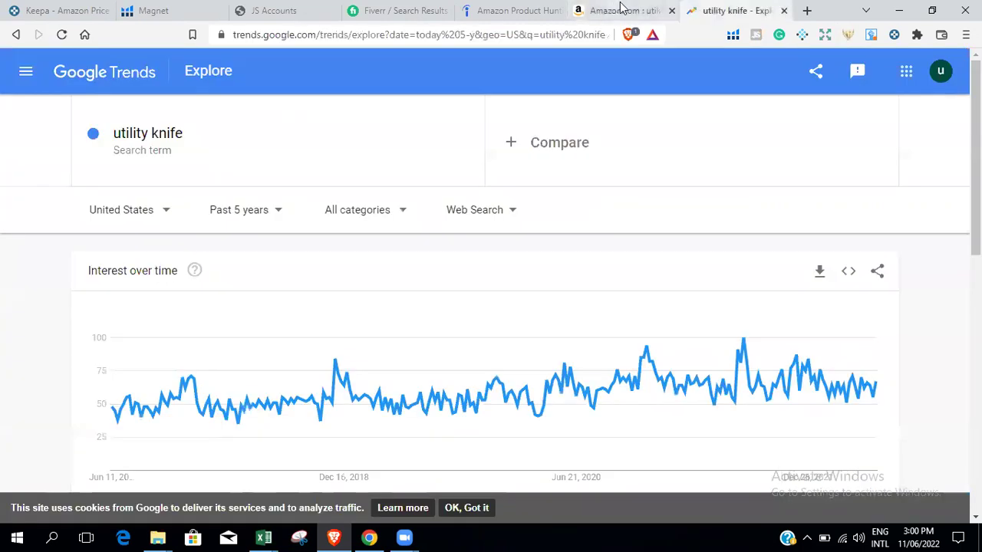
{"action": "left_click", "coordinate": [621, 10]}
{"action": "left_click", "coordinate": [351, 102]}
{"action": "key", "text": "BackSpace"}
{"action": "key", "text": "BackSpace"}
{"action": "key", "text": "BackSpace"}
{"action": "key", "text": "BackSpace"}
{"action": "key", "text": "BackSpace"}
{"action": "key", "text": "BackSpace"}
{"action": "key", "text": "BackSpace"}
{"action": "key", "text": "BackSpace"}
{"action": "key", "text": "BackSpace"}
{"action": "key", "text": "BackSpace"}
{"action": "key", "text": "BackSpace"}
{"action": "key", "text": "BackSpace"}
{"action": "key", "text": "BackSpace"}
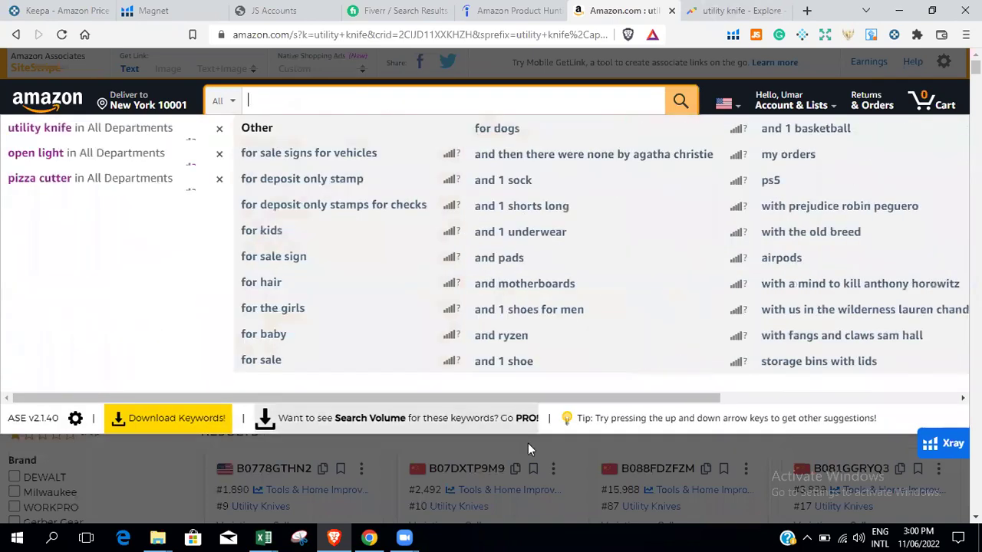
{"action": "key", "text": "Escape"}
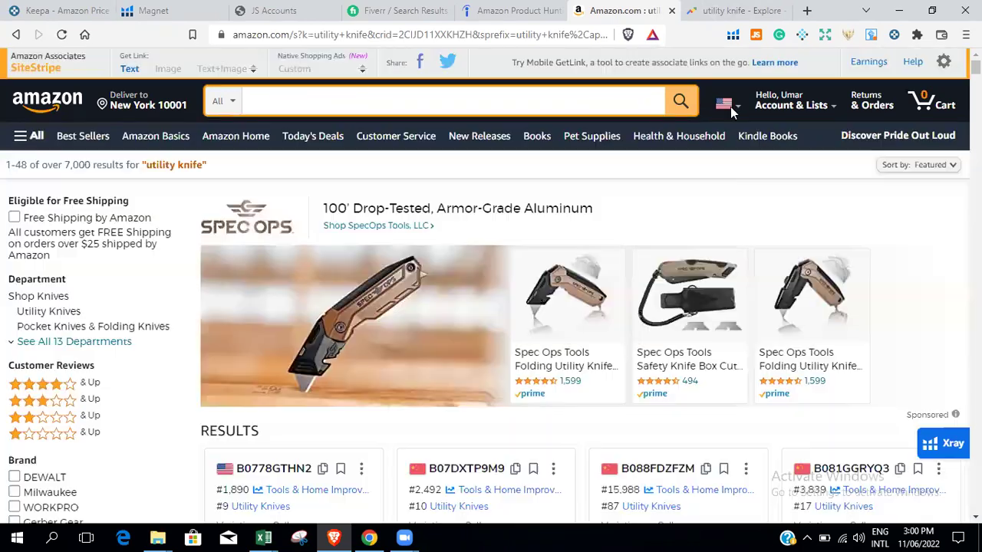
{"action": "left_click", "coordinate": [751, 11]}
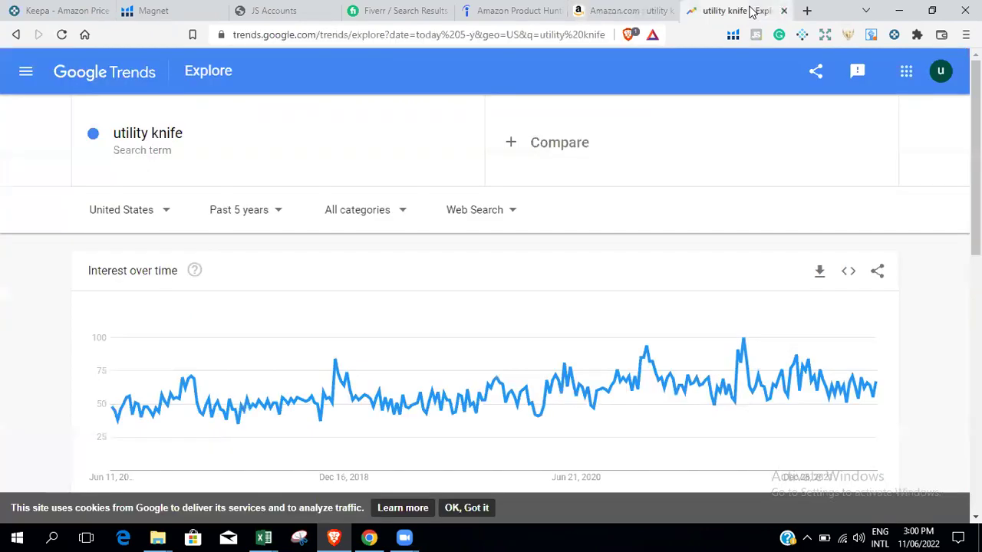
{"action": "left_click", "coordinate": [806, 11]}
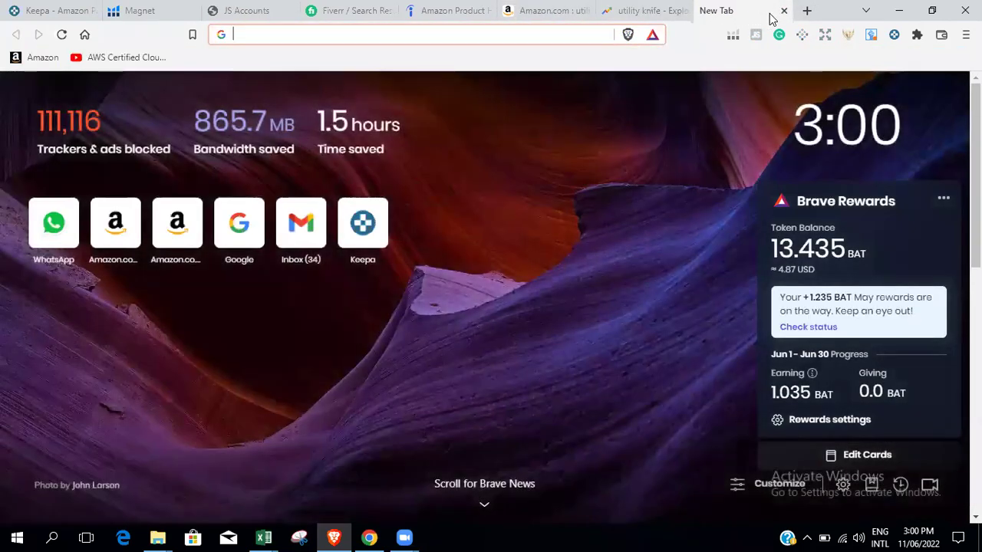
Replace the blank tab with a fresh Brave new tab and scroll its start page.
{"action": "left_click", "coordinate": [784, 11]}
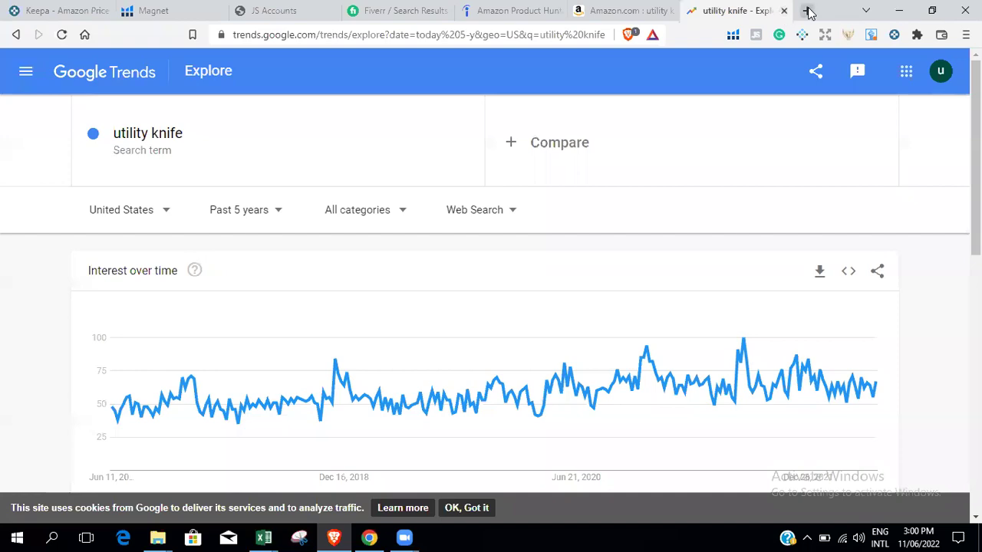
{"action": "left_click", "coordinate": [806, 11]}
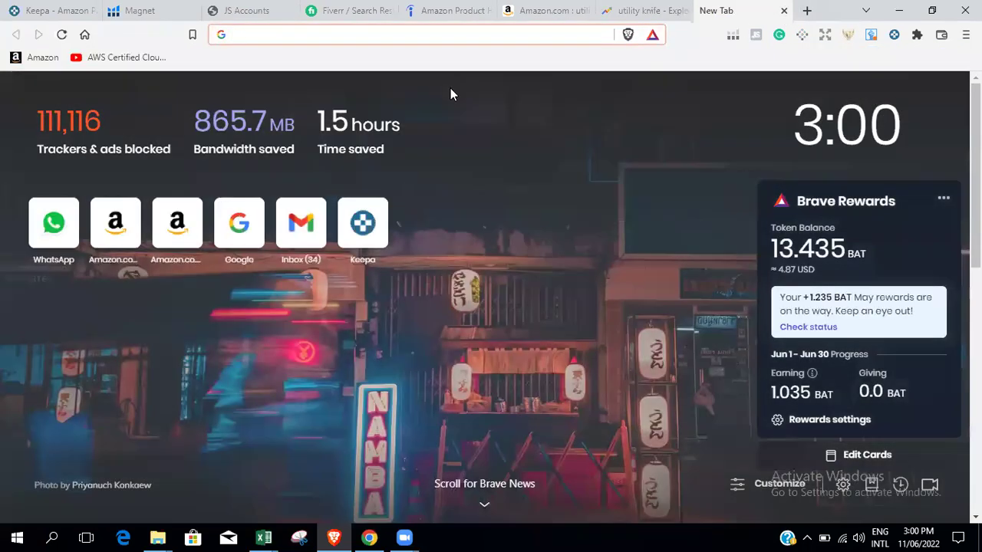
{"action": "scroll", "coordinate": [491, 307], "scroll_direction": "down", "scroll_amount": 5}
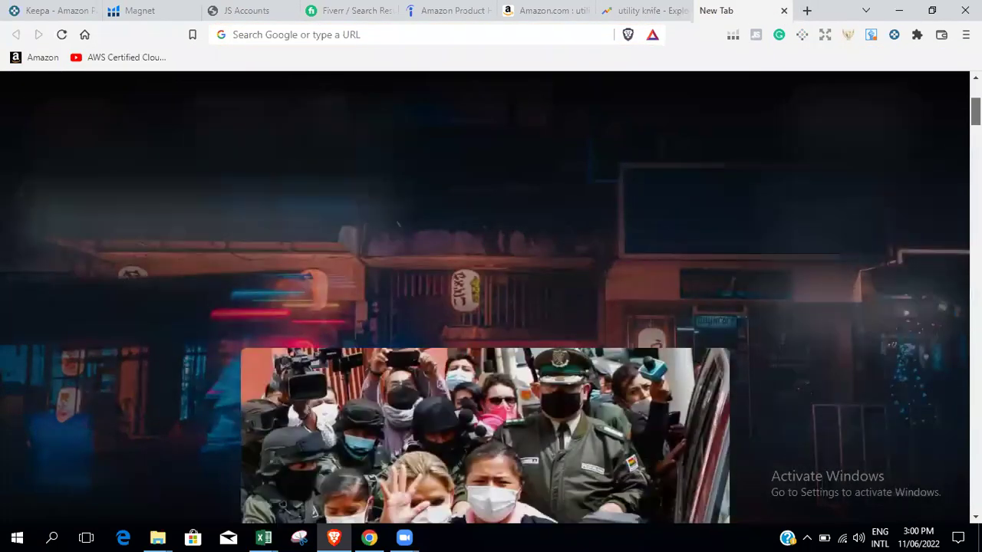
{"action": "scroll", "coordinate": [491, 307], "scroll_direction": "up", "scroll_amount": 5}
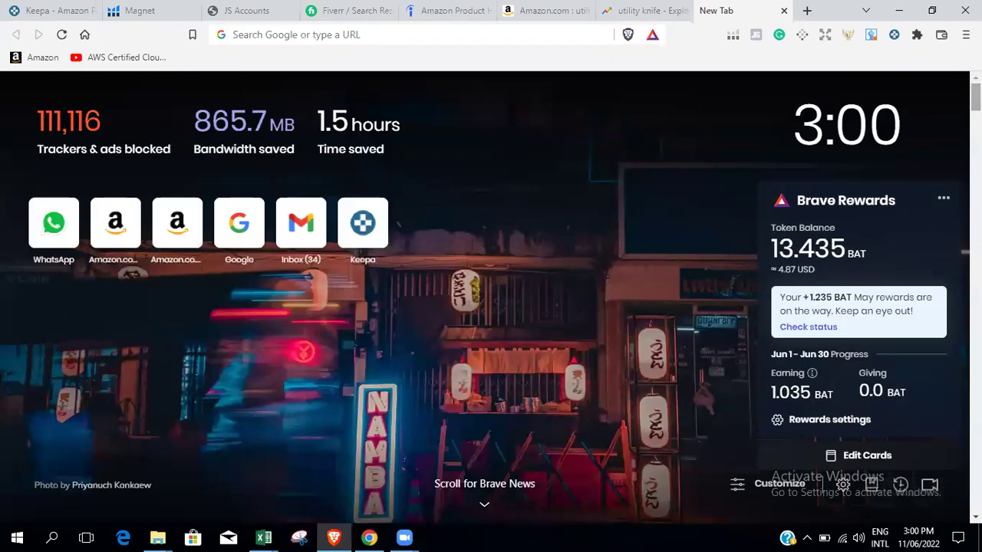
{"action": "scroll", "coordinate": [491, 307], "scroll_direction": "down", "scroll_amount": 5}
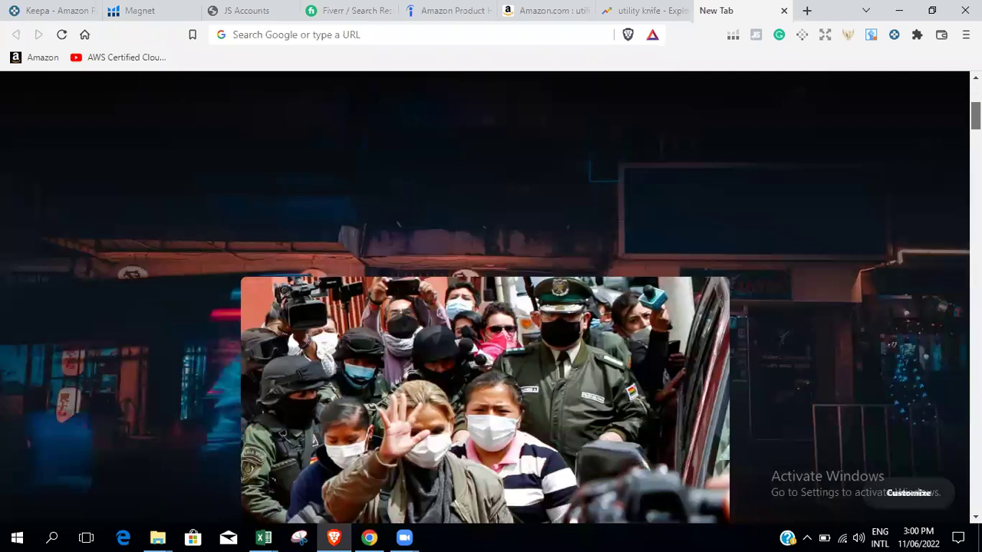
{"action": "scroll", "coordinate": [491, 306], "scroll_direction": "up", "scroll_amount": 5}
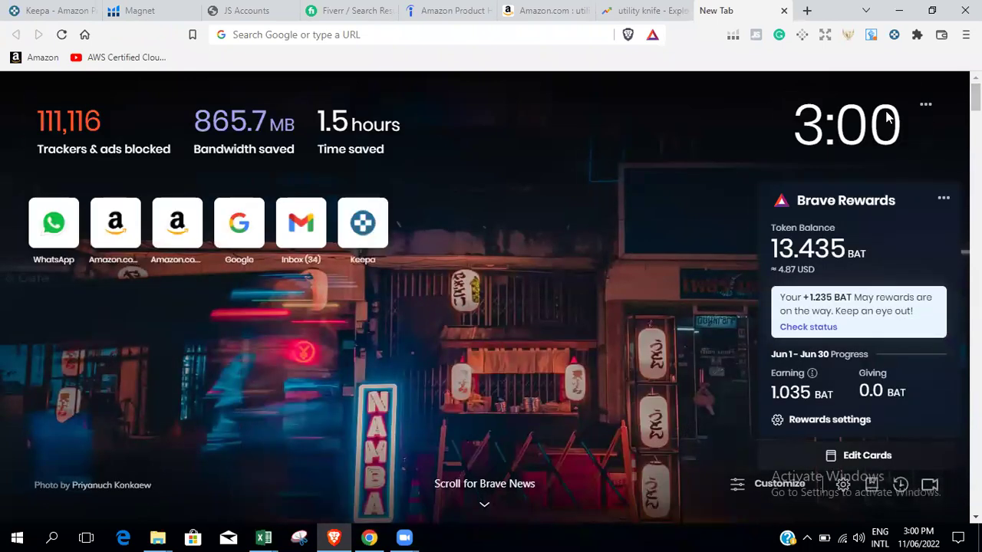
Glance at the utility knife Google Trends results, then review the new tab's stats, shortcuts and Rewards card.
{"action": "left_click", "coordinate": [652, 10]}
{"action": "left_click", "coordinate": [745, 9]}
{"action": "scroll", "coordinate": [566, 345], "scroll_direction": "down", "scroll_amount": 5}
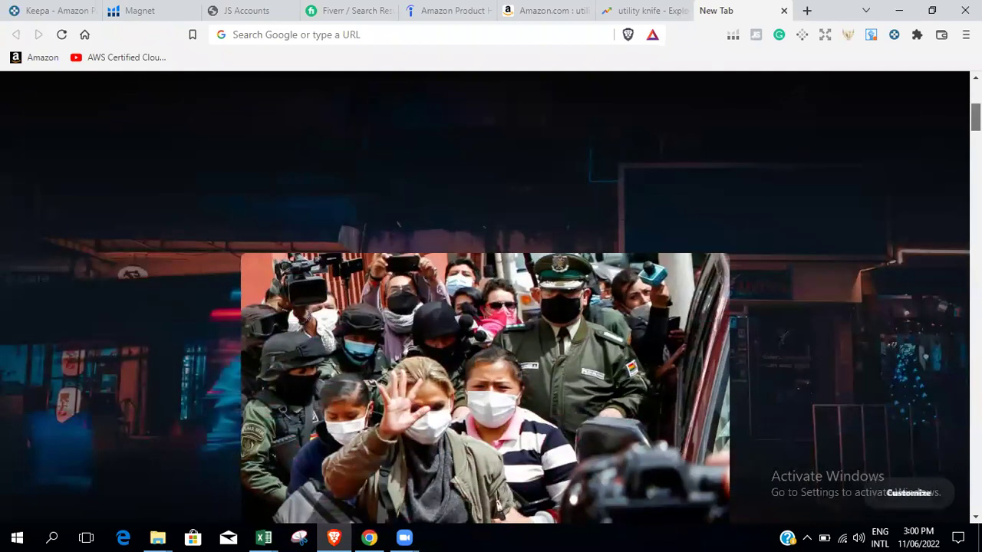
{"action": "scroll", "coordinate": [566, 345], "scroll_direction": "up", "scroll_amount": 5}
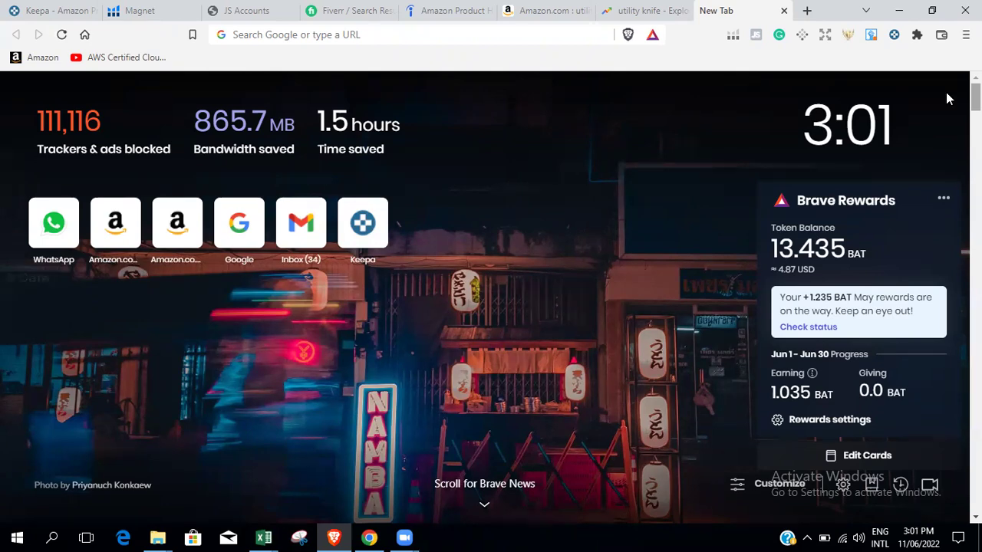
{"action": "scroll", "coordinate": [484, 299], "scroll_direction": "down", "scroll_amount": 5}
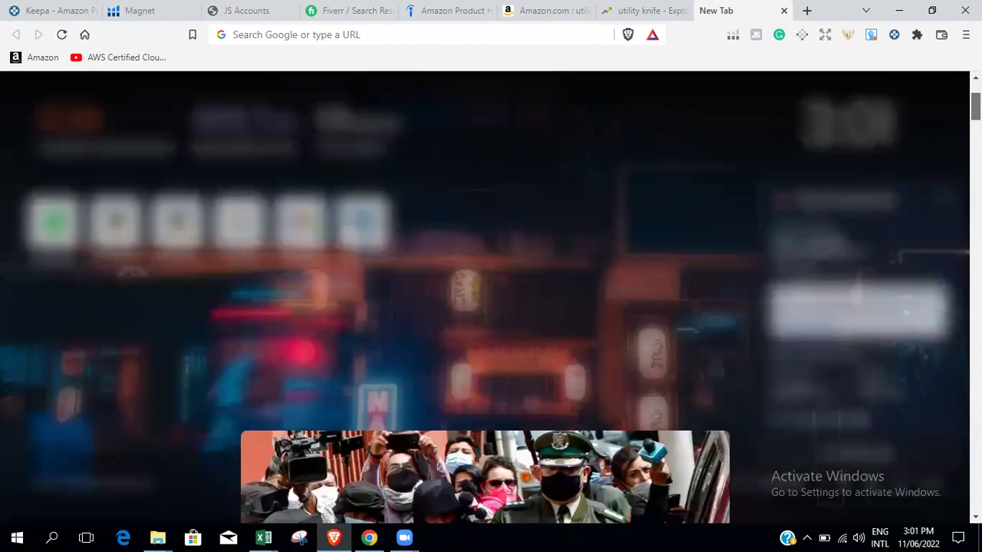
{"action": "scroll", "coordinate": [485, 300], "scroll_direction": "up", "scroll_amount": 5}
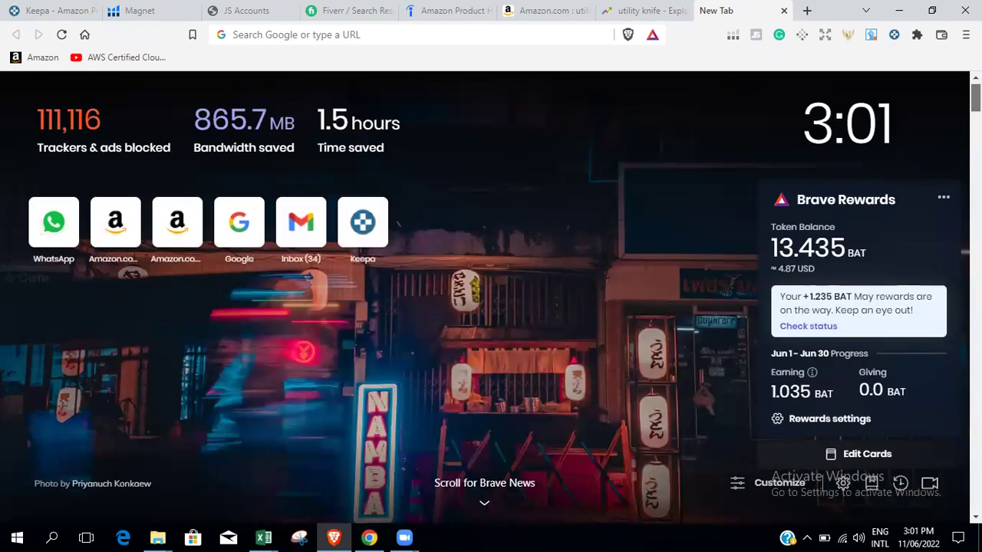
{"action": "scroll", "coordinate": [485, 300], "scroll_direction": "down", "scroll_amount": 2}
{"action": "scroll", "coordinate": [485, 299], "scroll_direction": "up", "scroll_amount": 3}
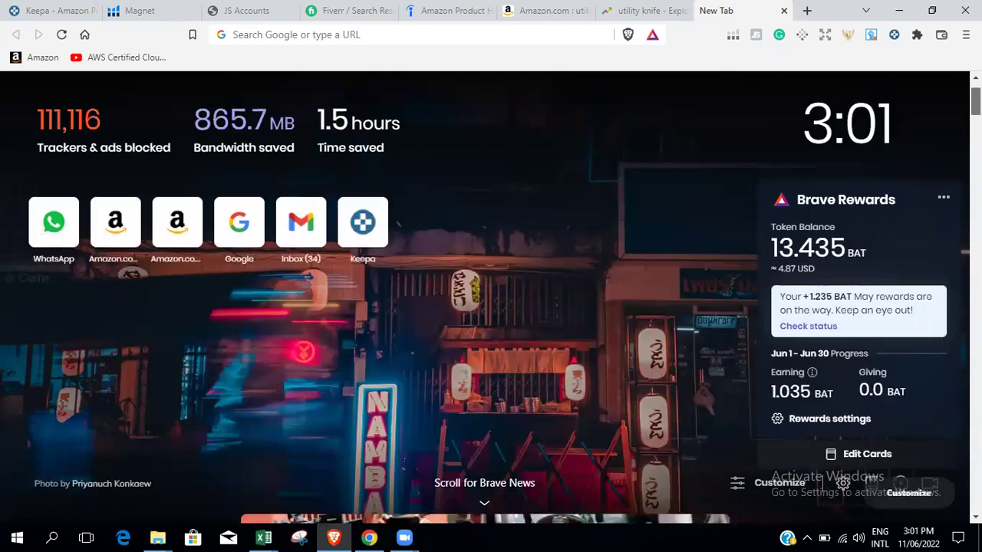
Dismiss the address-bar suggestions, then open and close an extra new tab.
{"action": "left_click", "coordinate": [396, 31]}
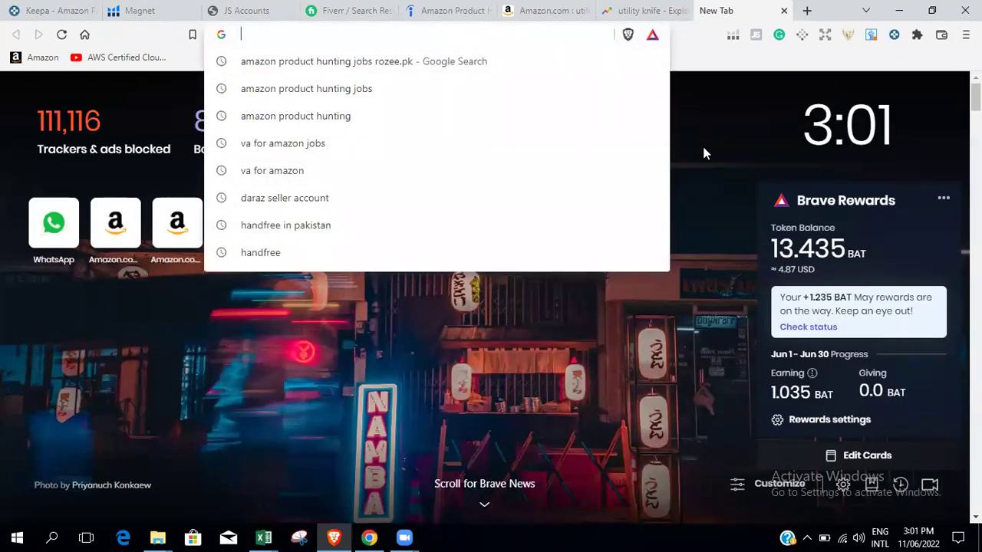
{"action": "left_click", "coordinate": [701, 142]}
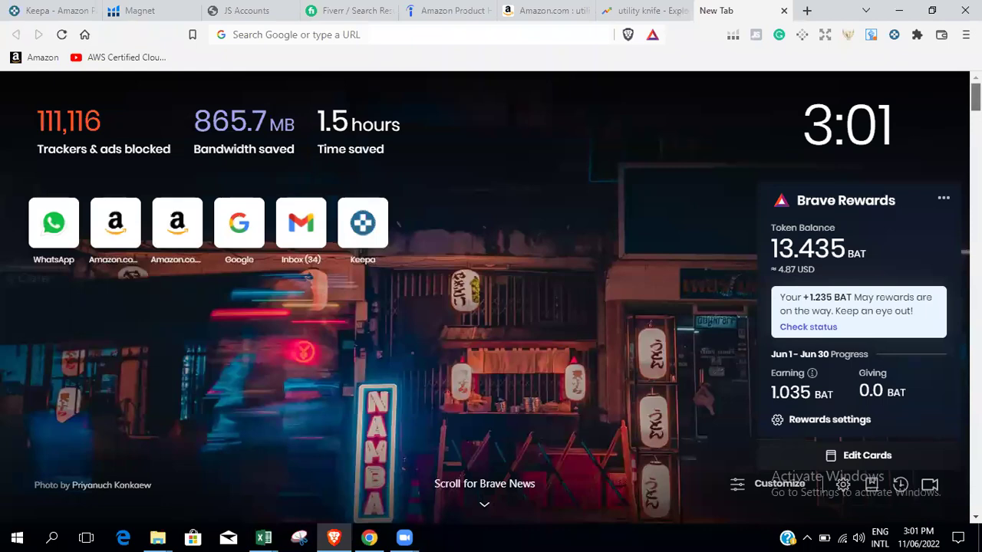
{"action": "left_click", "coordinate": [807, 10]}
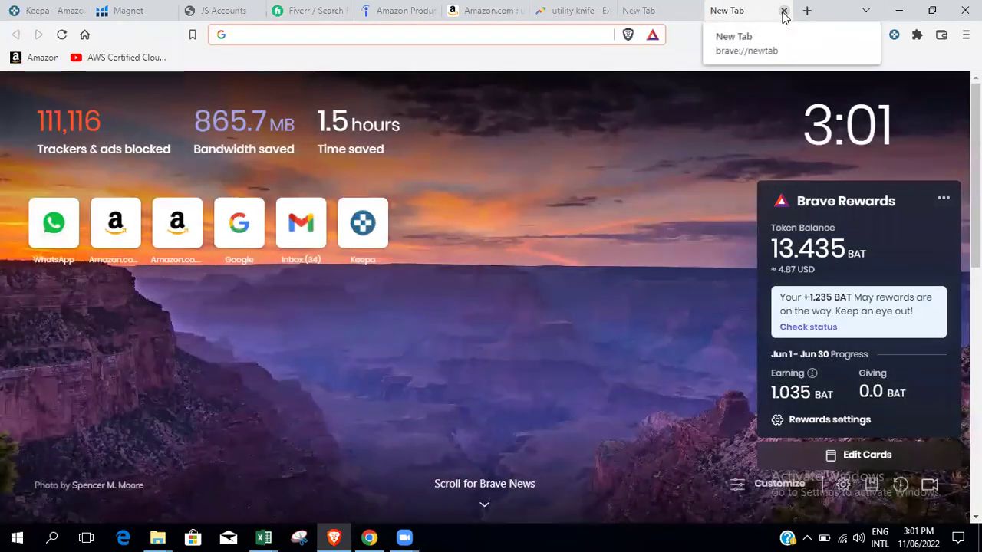
{"action": "left_click", "coordinate": [784, 10]}
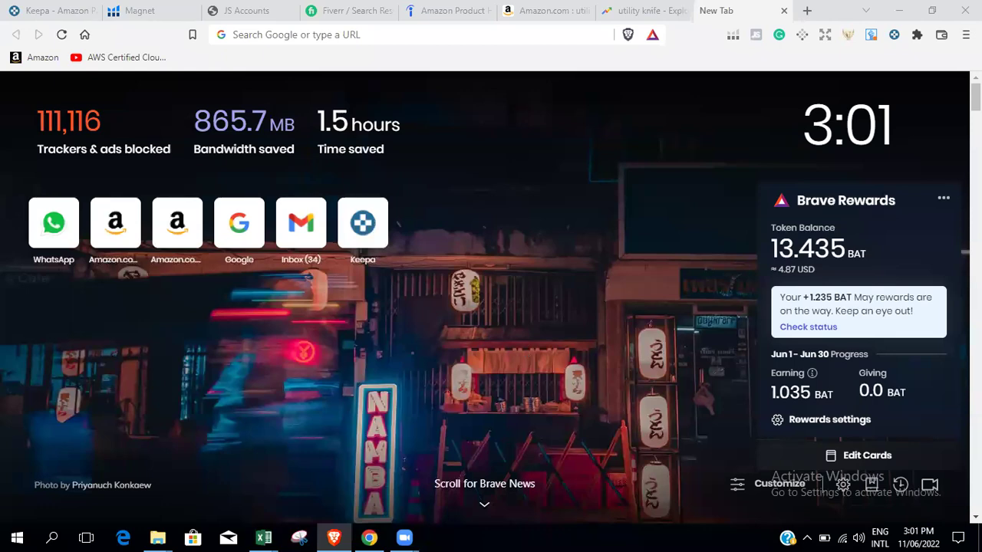
{"action": "scroll", "coordinate": [491, 307], "scroll_direction": "down", "scroll_amount": 3}
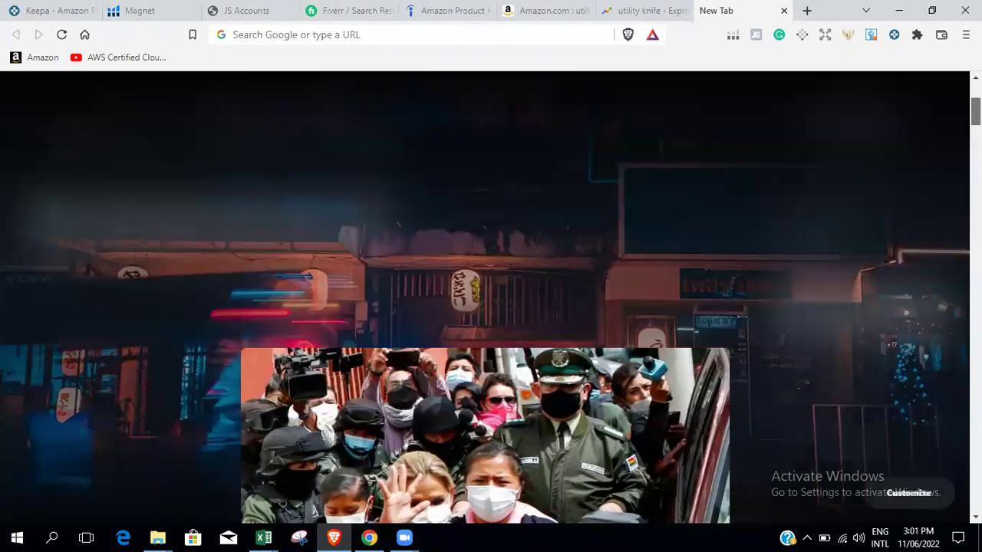
{"action": "scroll", "coordinate": [491, 307], "scroll_direction": "up", "scroll_amount": 3}
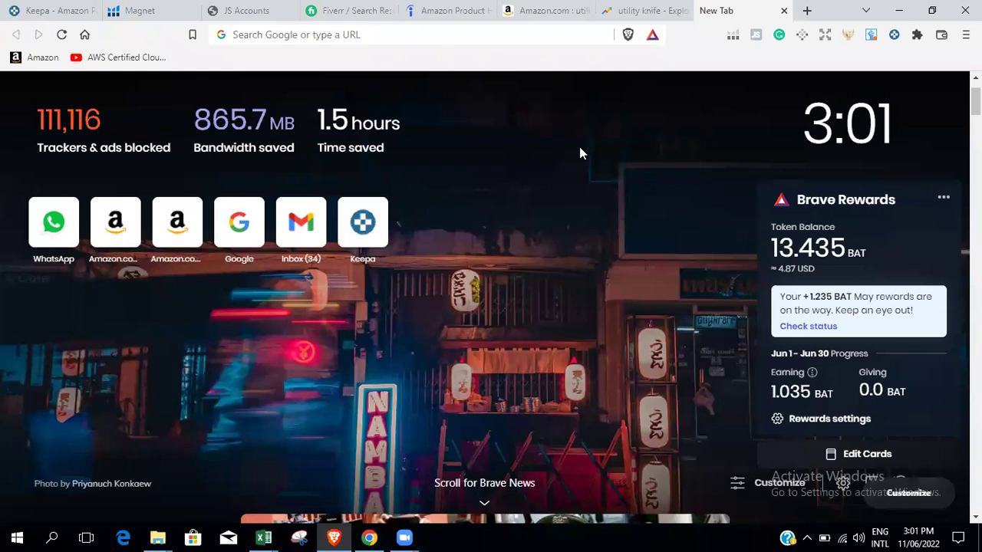
{"action": "scroll", "coordinate": [491, 307], "scroll_direction": "down", "scroll_amount": 4}
{"action": "scroll", "coordinate": [491, 307], "scroll_direction": "up", "scroll_amount": 4}
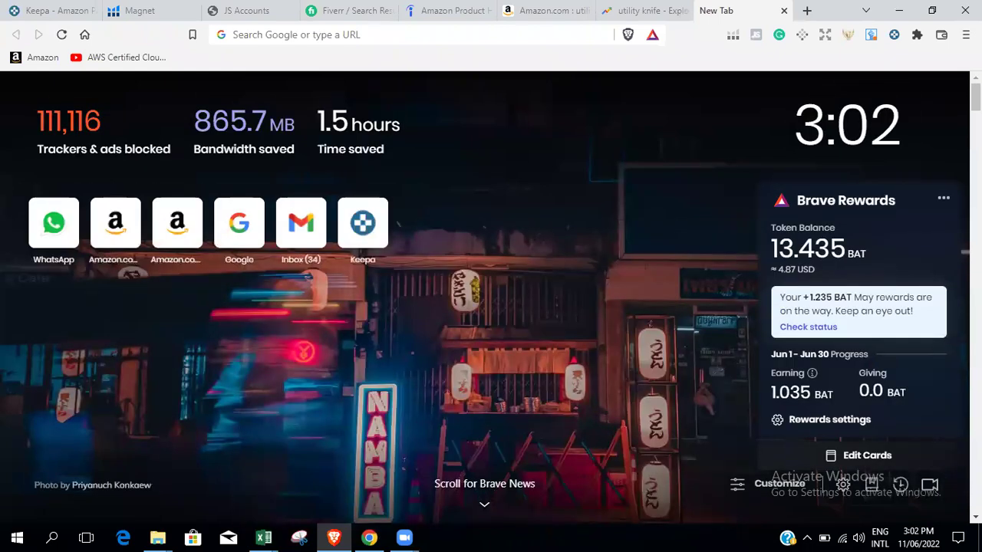
{"action": "scroll", "coordinate": [485, 297], "scroll_direction": "down", "scroll_amount": 10}
{"action": "scroll", "coordinate": [485, 298], "scroll_direction": "up", "scroll_amount": 5}
{"action": "scroll", "coordinate": [485, 298], "scroll_direction": "up", "scroll_amount": 5}
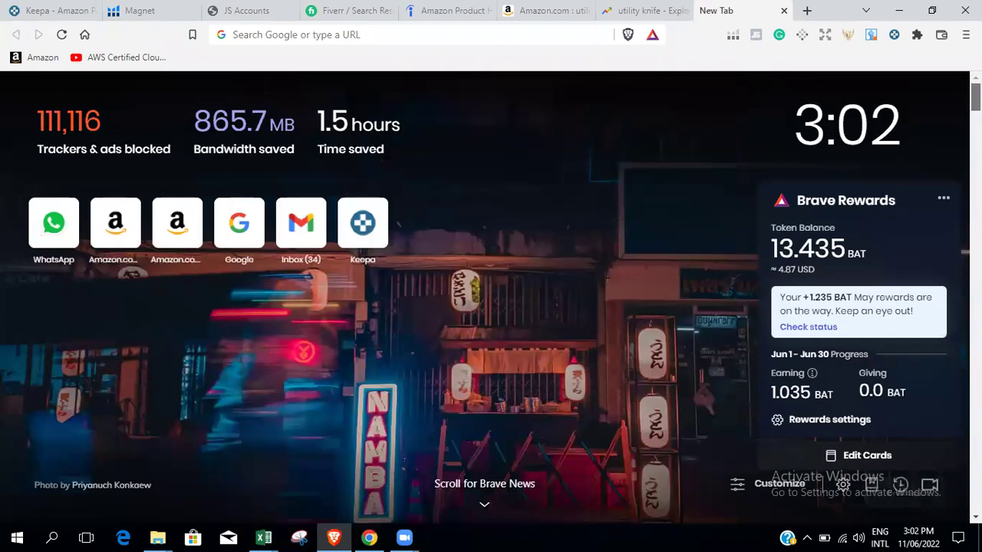
{"action": "scroll", "coordinate": [485, 298], "scroll_direction": "down", "scroll_amount": 2}
{"action": "scroll", "coordinate": [485, 298], "scroll_direction": "up", "scroll_amount": 3}
{"action": "left_click", "coordinate": [649, 11]}
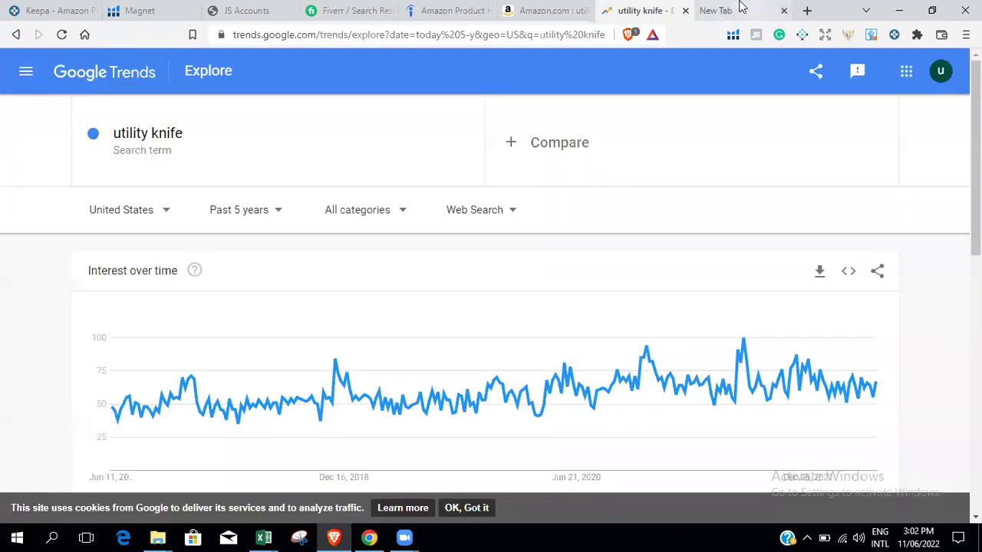
{"action": "left_click", "coordinate": [738, 9]}
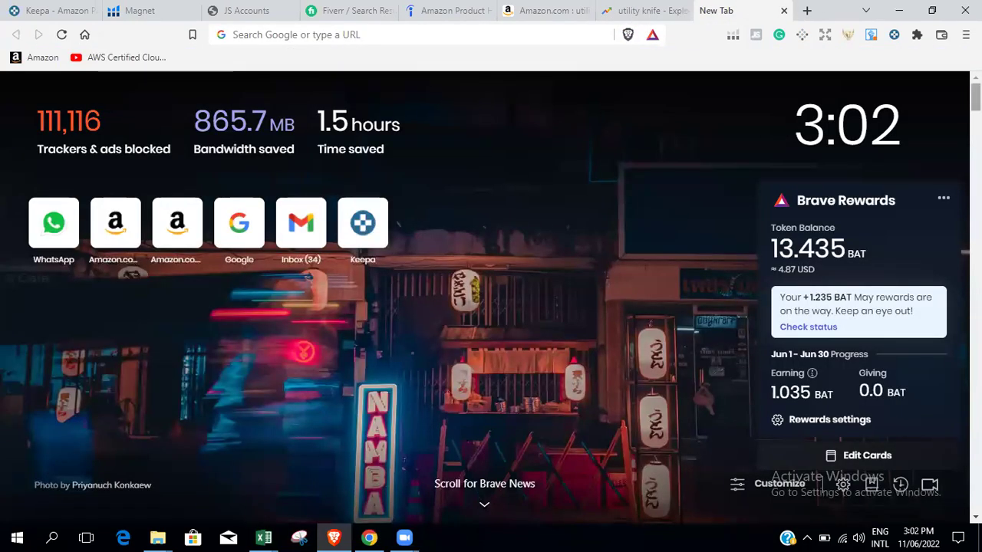
{"action": "scroll", "coordinate": [485, 298], "scroll_direction": "down", "scroll_amount": 3}
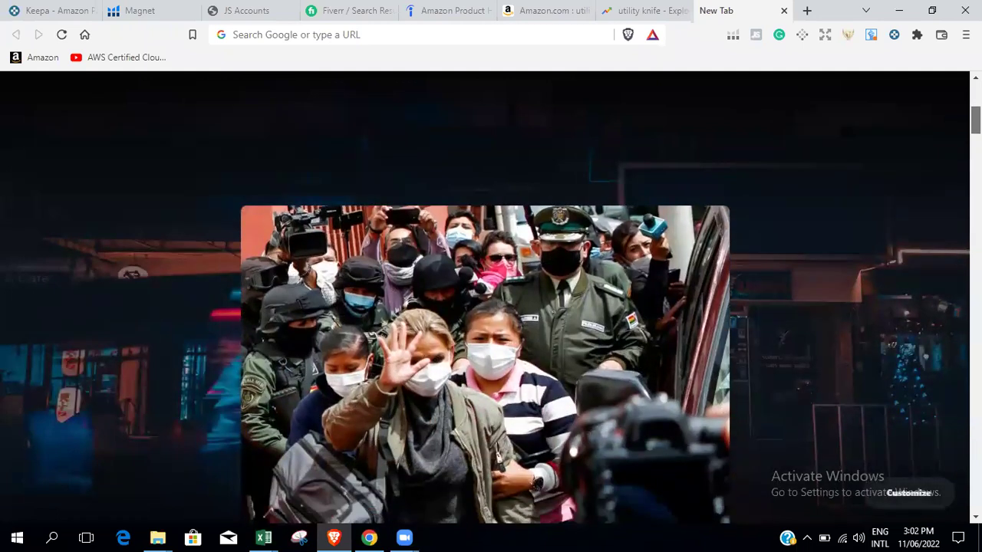
{"action": "scroll", "coordinate": [485, 297], "scroll_direction": "down", "scroll_amount": 1}
{"action": "scroll", "coordinate": [484, 298], "scroll_direction": "up", "scroll_amount": 4}
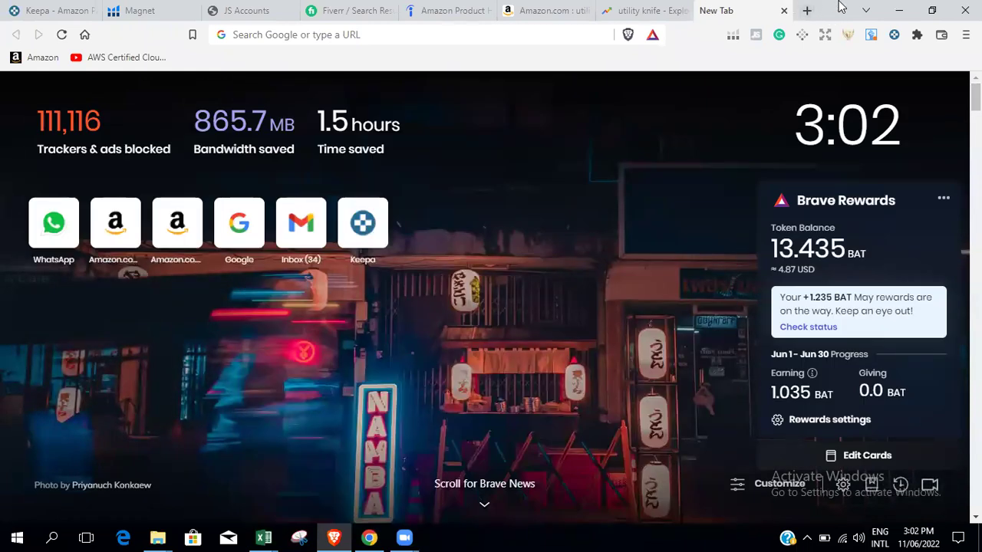
{"action": "scroll", "coordinate": [539, 483], "scroll_direction": "down", "scroll_amount": 3}
{"action": "scroll", "coordinate": [539, 484], "scroll_direction": "up", "scroll_amount": 3}
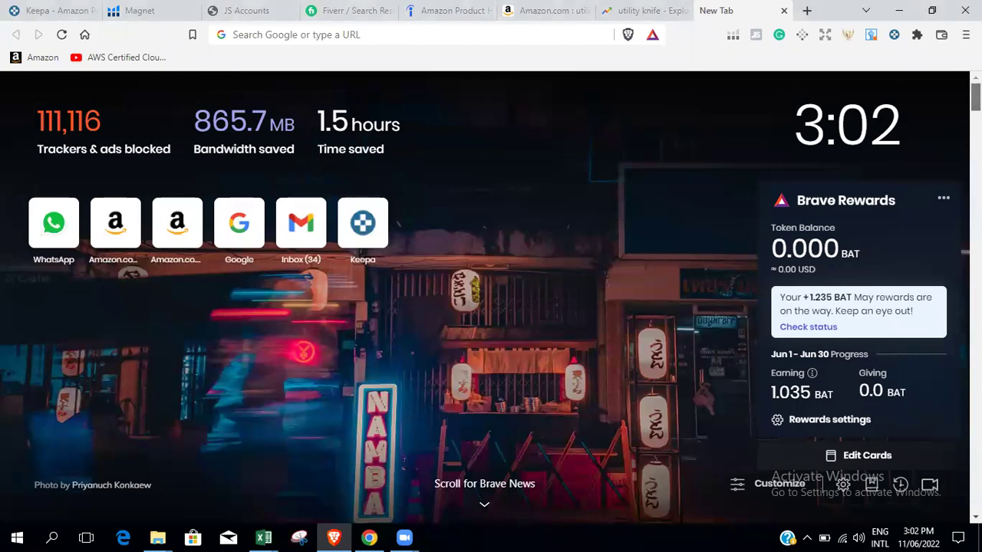
{"action": "scroll", "coordinate": [491, 307], "scroll_direction": "down", "scroll_amount": 3}
{"action": "scroll", "coordinate": [491, 307], "scroll_direction": "down", "scroll_amount": 7}
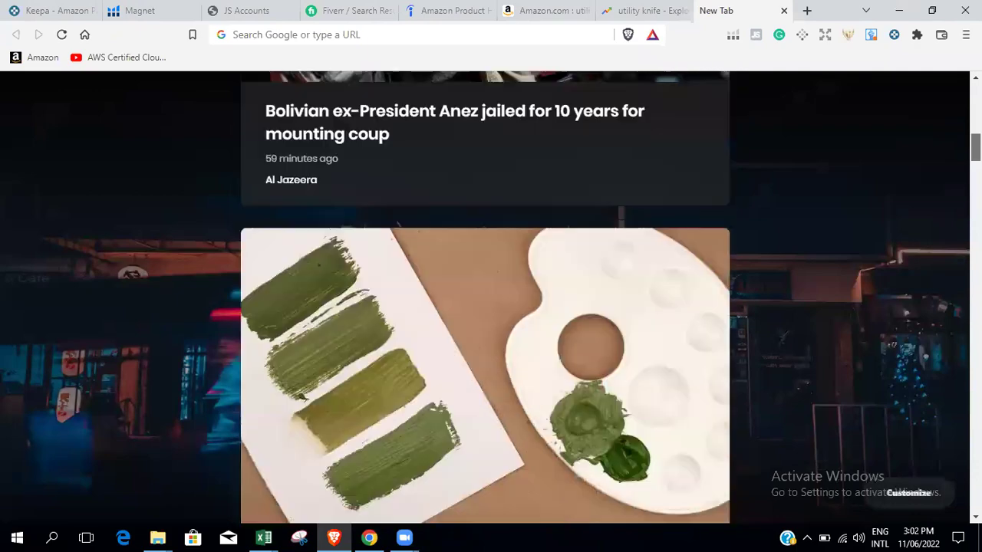
{"action": "scroll", "coordinate": [491, 307], "scroll_direction": "up", "scroll_amount": 10}
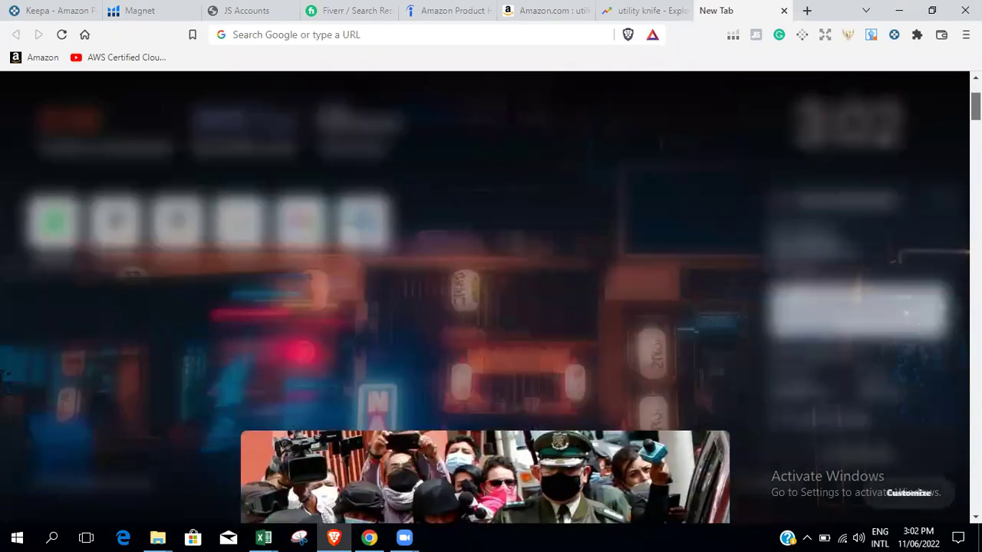
{"action": "scroll", "coordinate": [491, 306], "scroll_direction": "down", "scroll_amount": 3}
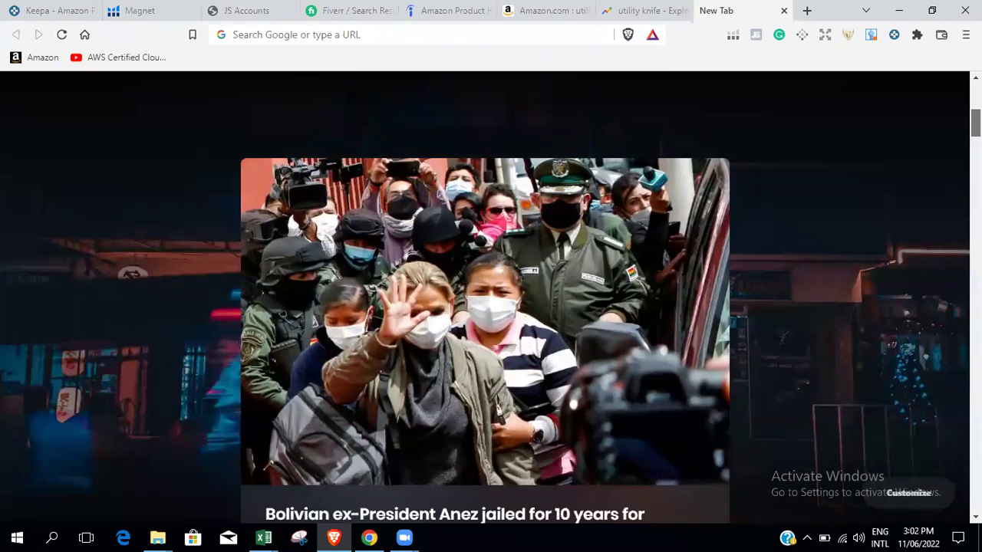
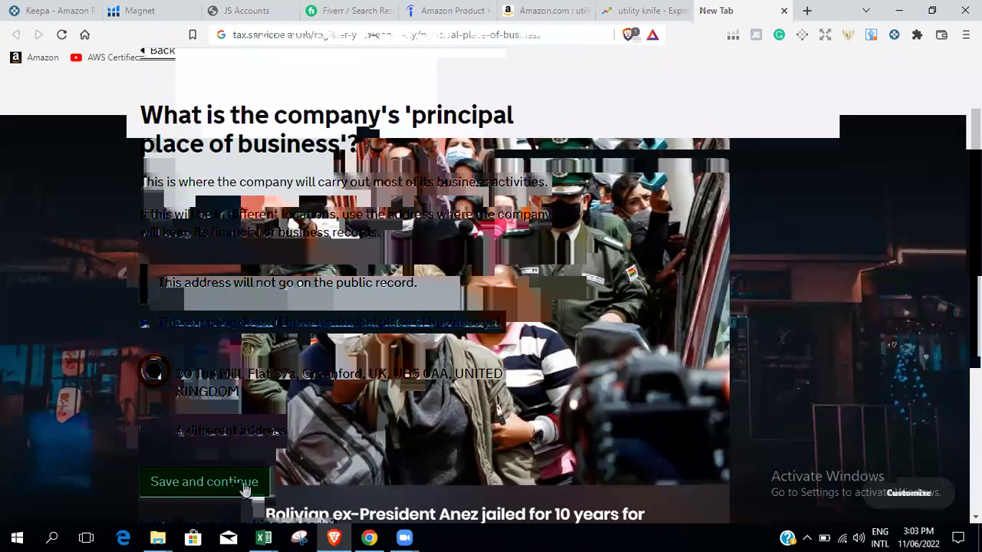
Save the principal place of business, then submit contact details with only the email address.
{"action": "left_click", "coordinate": [250, 485]}
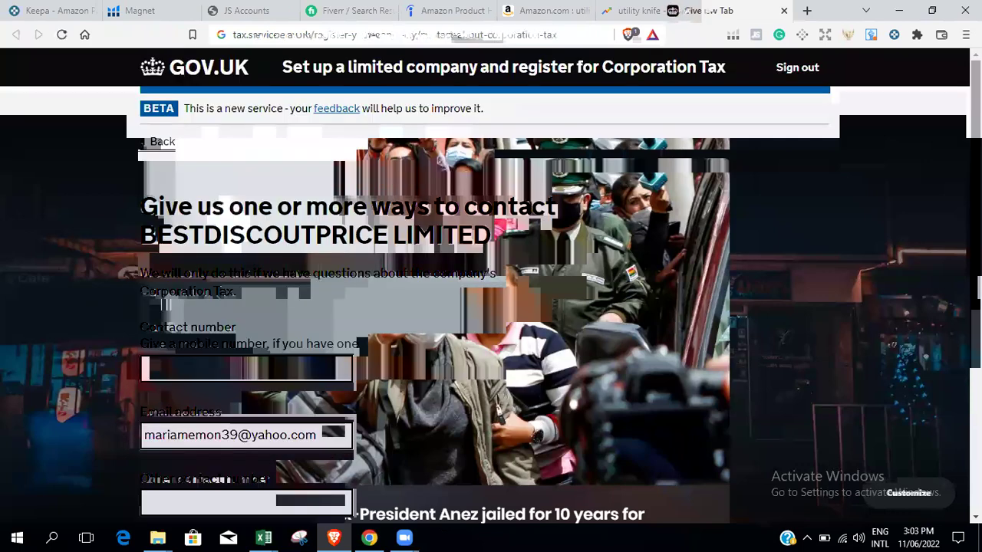
{"action": "scroll", "coordinate": [499, 146], "scroll_direction": "down", "scroll_amount": 1}
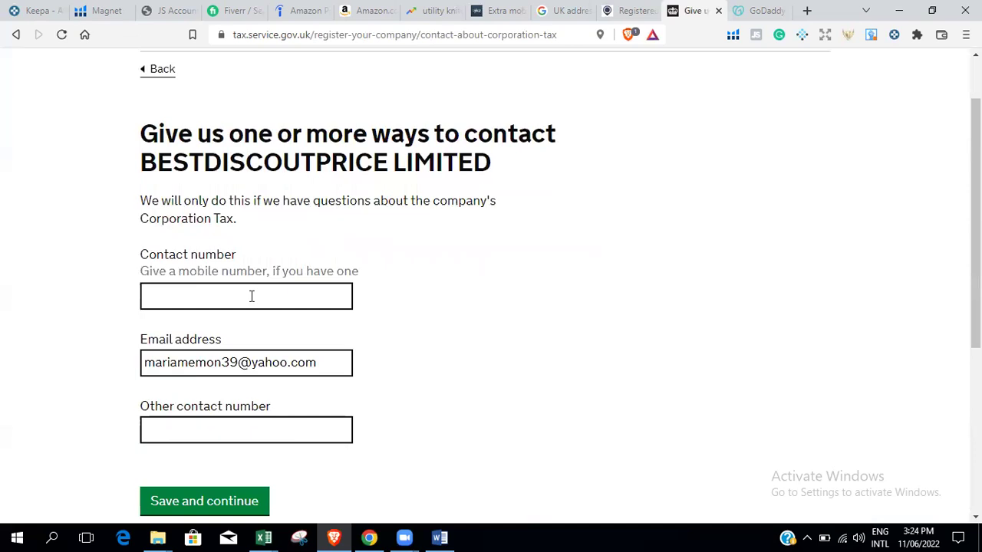
{"action": "left_click", "coordinate": [252, 296]}
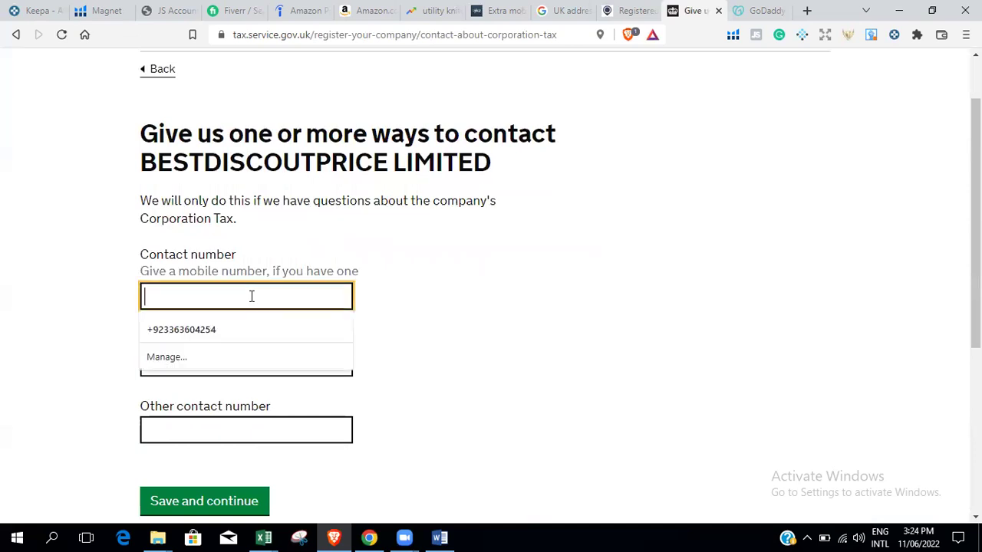
{"action": "left_click", "coordinate": [125, 331]}
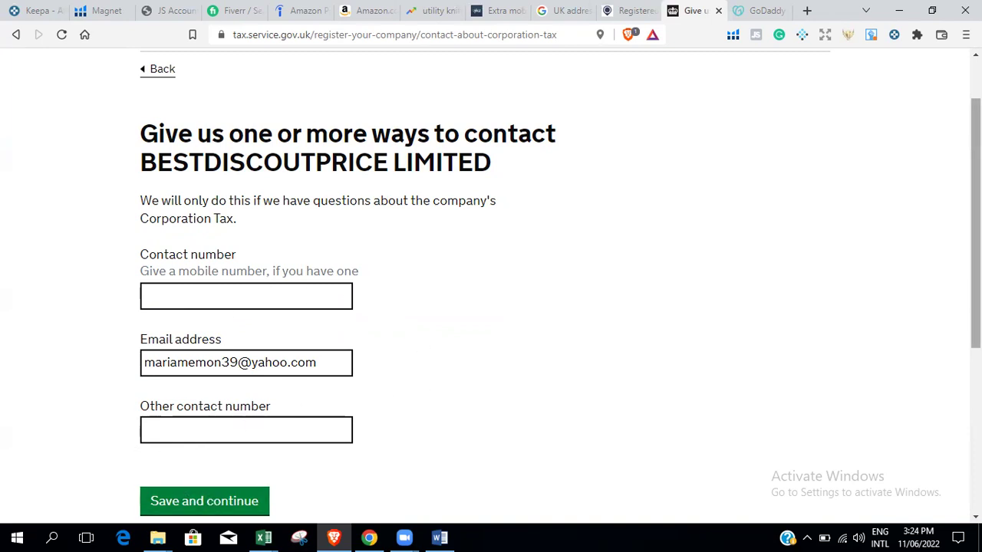
{"action": "scroll", "coordinate": [491, 286], "scroll_direction": "down", "scroll_amount": 4}
{"action": "scroll", "coordinate": [491, 286], "scroll_direction": "up", "scroll_amount": 4}
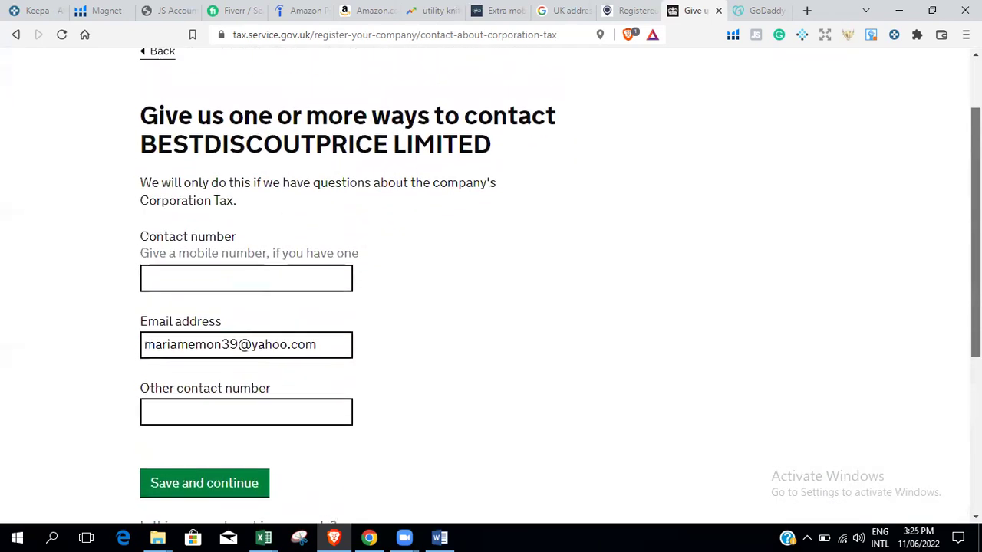
{"action": "scroll", "coordinate": [491, 286], "scroll_direction": "down", "scroll_amount": 1}
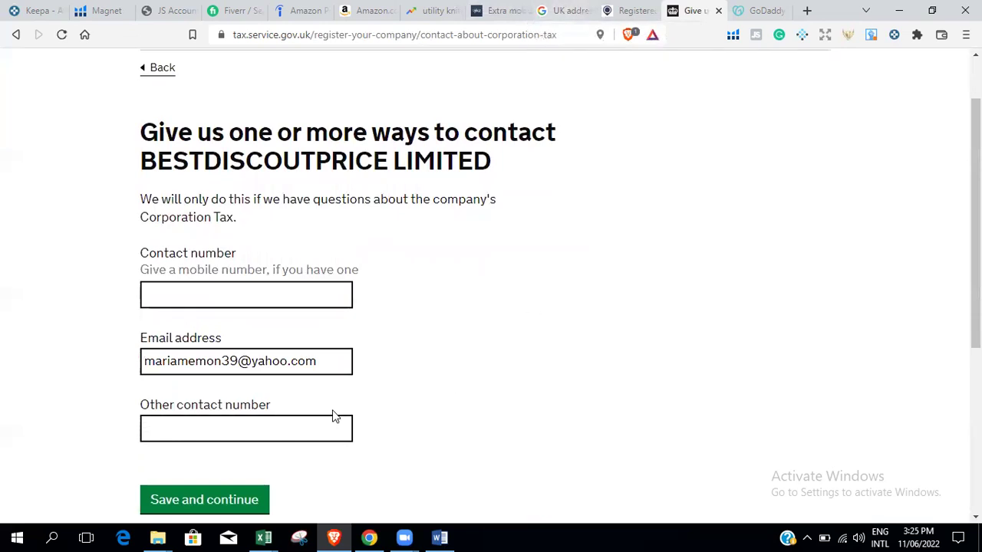
{"action": "left_click", "coordinate": [222, 501]}
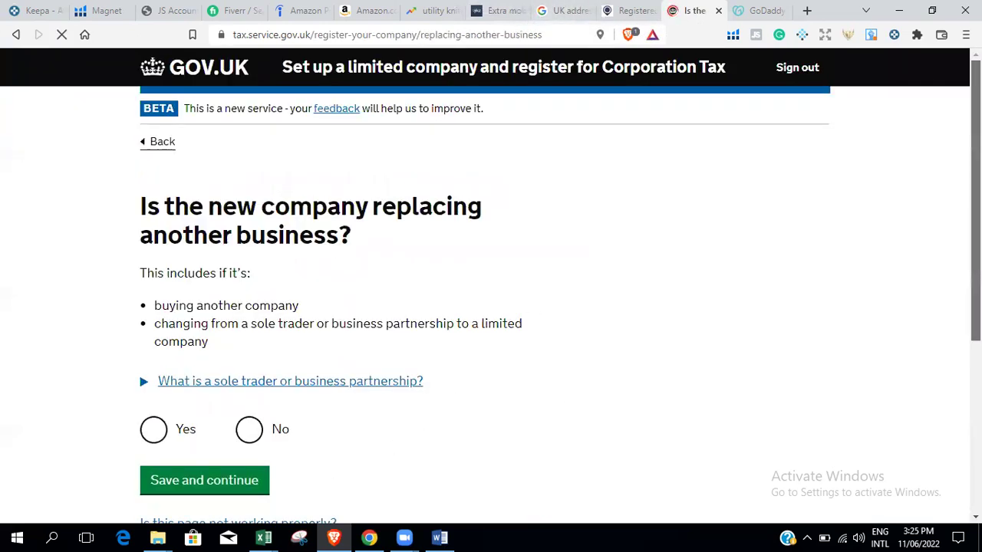
Answer No to the company replacing another business.
{"action": "scroll", "coordinate": [491, 285], "scroll_direction": "down", "scroll_amount": 1}
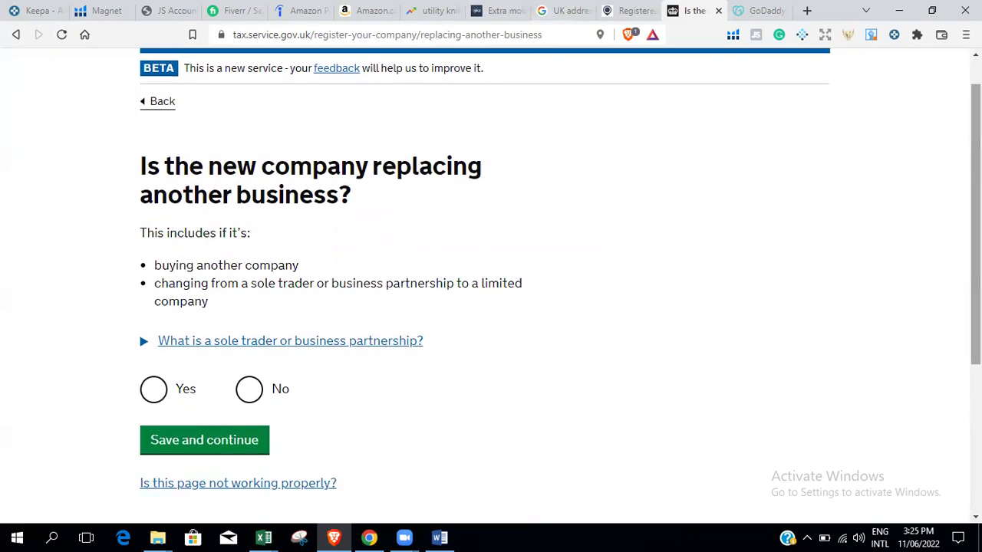
{"action": "left_click", "coordinate": [249, 390]}
{"action": "left_click", "coordinate": [236, 439]}
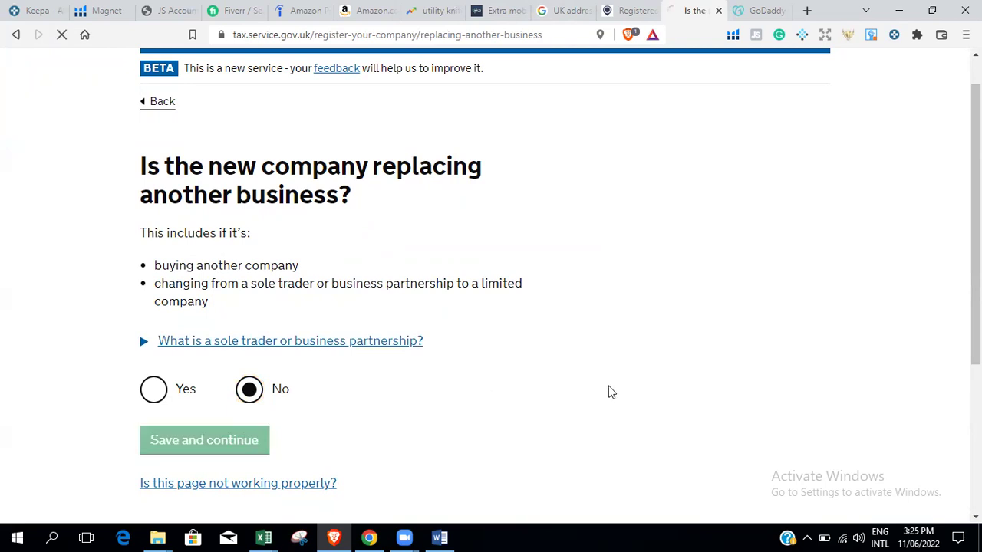
Set the company to start trading on the same date it gets set up.
{"action": "scroll", "coordinate": [491, 283], "scroll_direction": "down", "scroll_amount": 1}
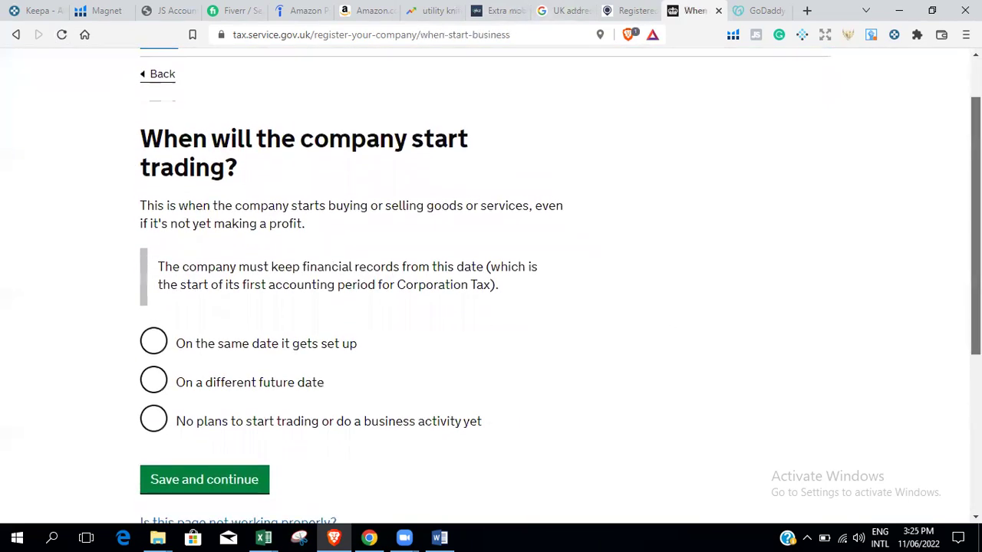
{"action": "left_click", "coordinate": [170, 337]}
{"action": "left_click", "coordinate": [223, 469]}
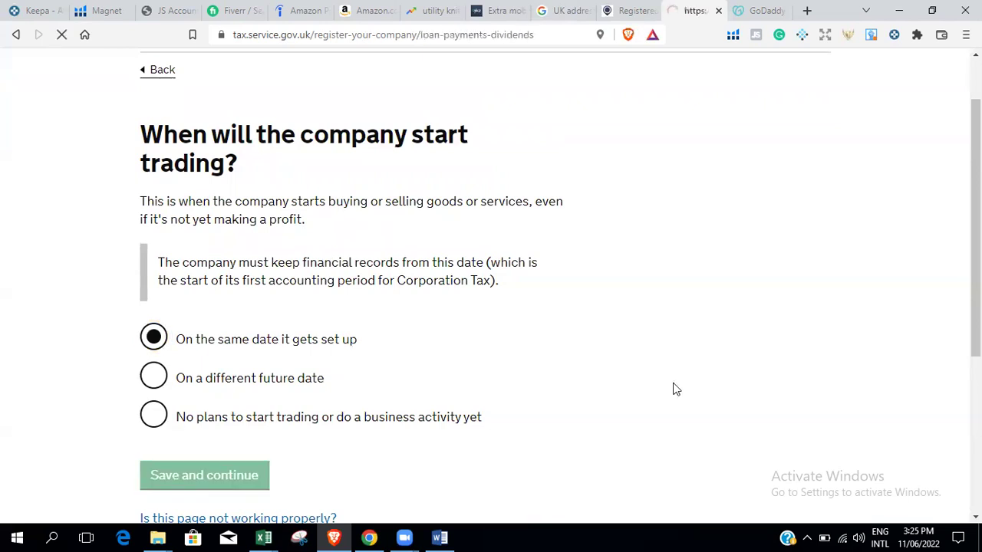
Answer No to the listed Income Tax payments in the first 3 months.
{"action": "scroll", "coordinate": [675, 390], "scroll_direction": "down", "scroll_amount": 1}
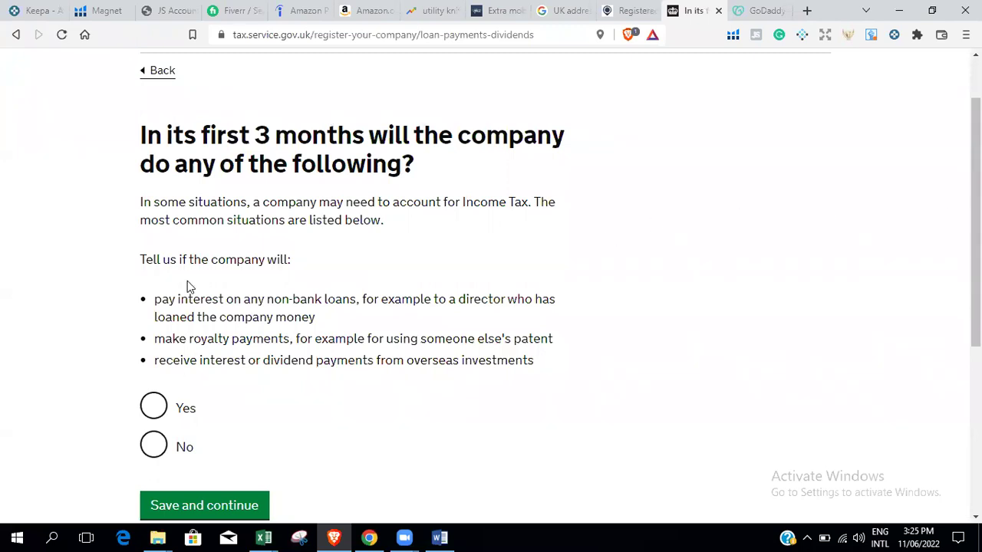
{"action": "double_click", "coordinate": [159, 300]}
{"action": "left_click_drag", "start_coordinate": [197, 303], "coordinate": [418, 340]}
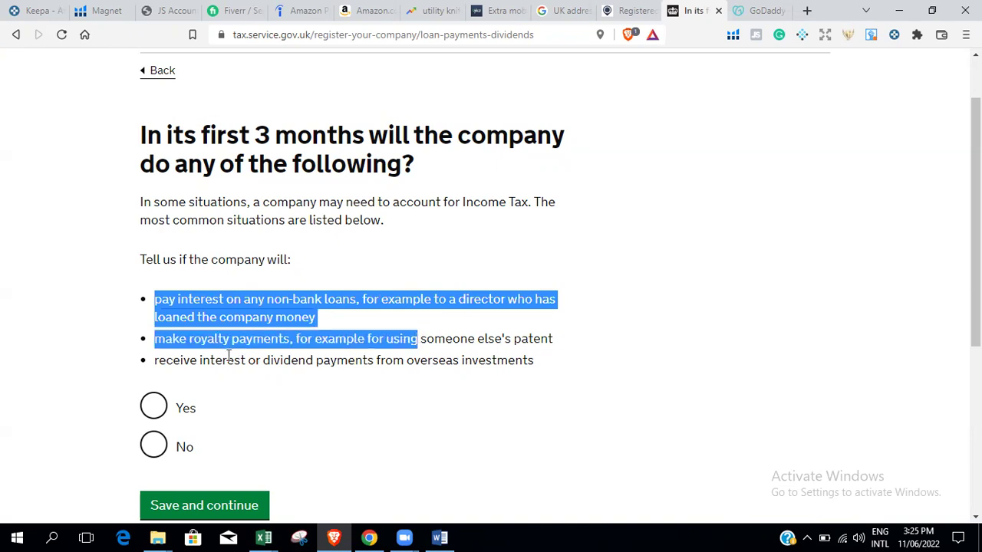
{"action": "left_click", "coordinate": [227, 378]}
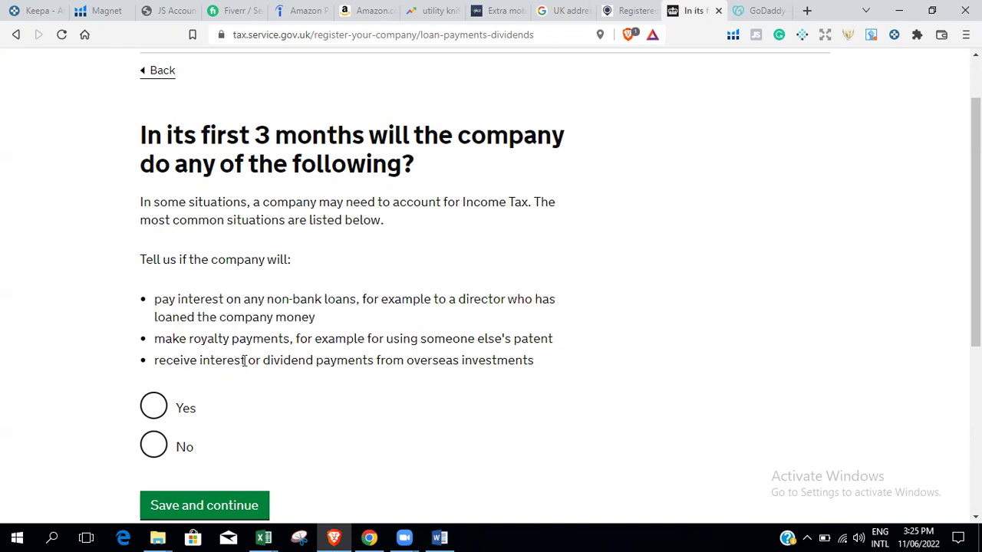
{"action": "left_click", "coordinate": [154, 448]}
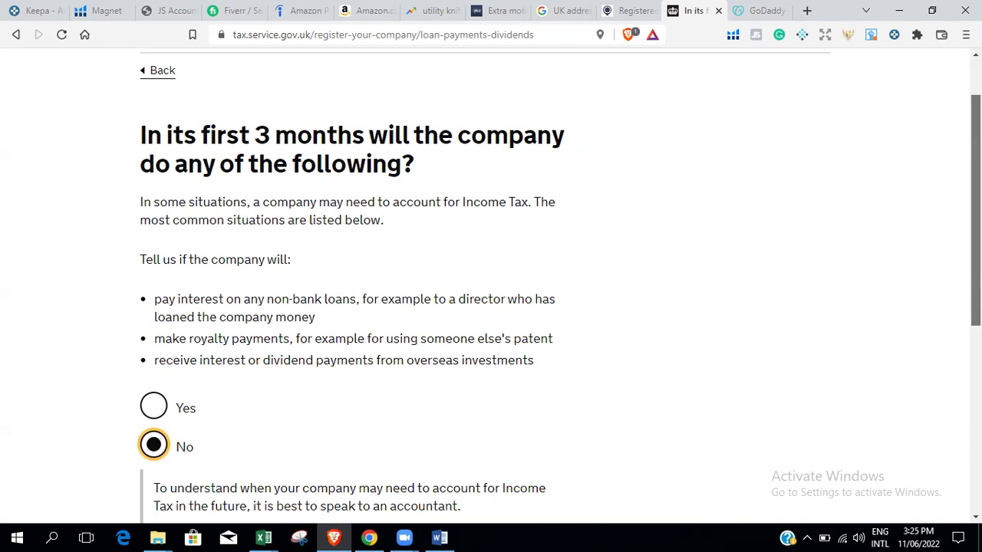
{"action": "scroll", "coordinate": [130, 322], "scroll_direction": "down", "scroll_amount": 3}
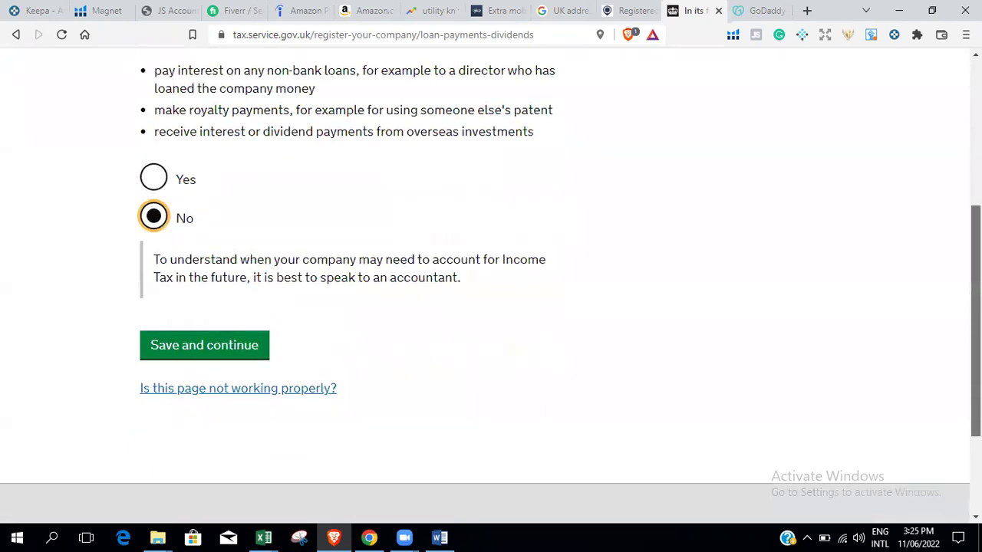
{"action": "left_click", "coordinate": [208, 344]}
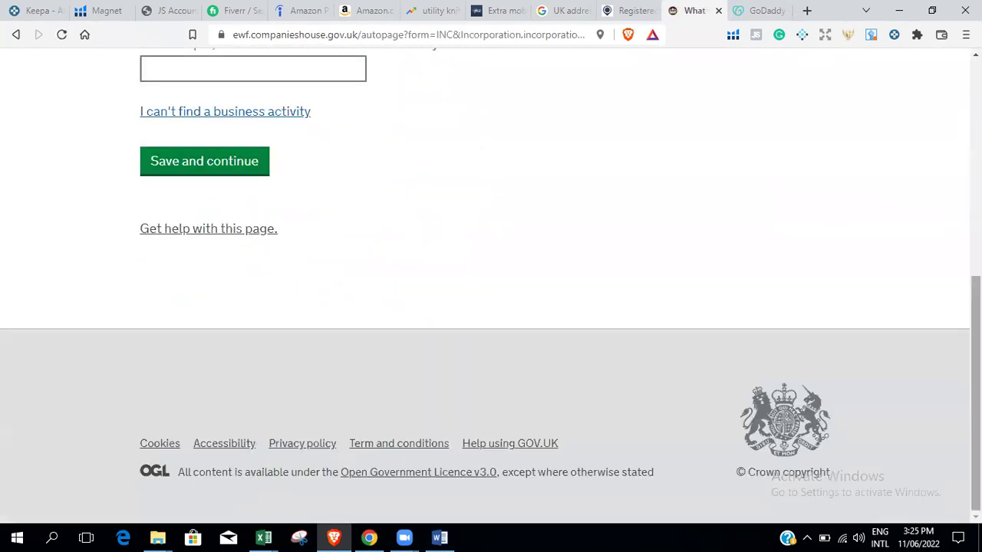
Search 'RETAI' and save activity 47910 Retail sale via mail order houses or via Internet.
{"action": "scroll", "coordinate": [495, 220], "scroll_direction": "down", "scroll_amount": 1}
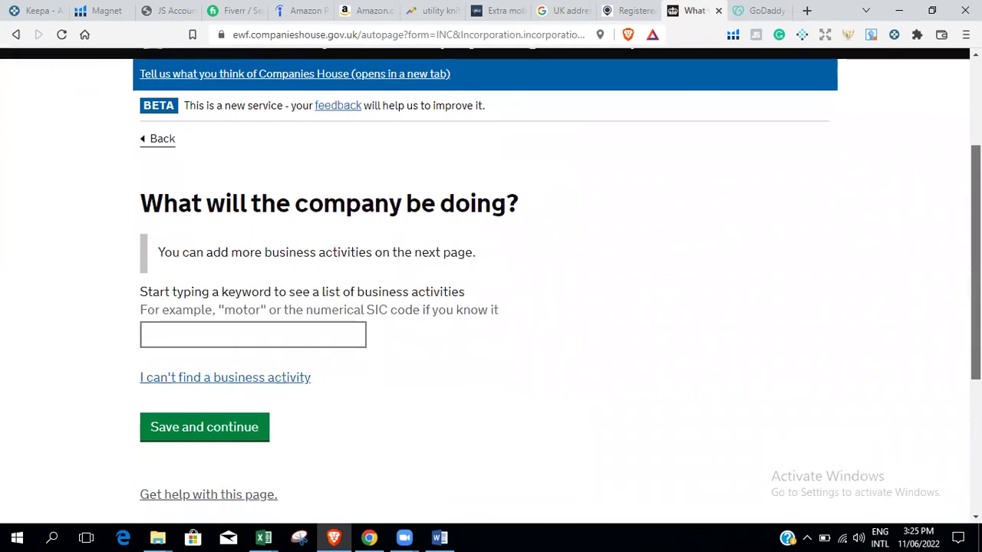
{"action": "left_click", "coordinate": [272, 329]}
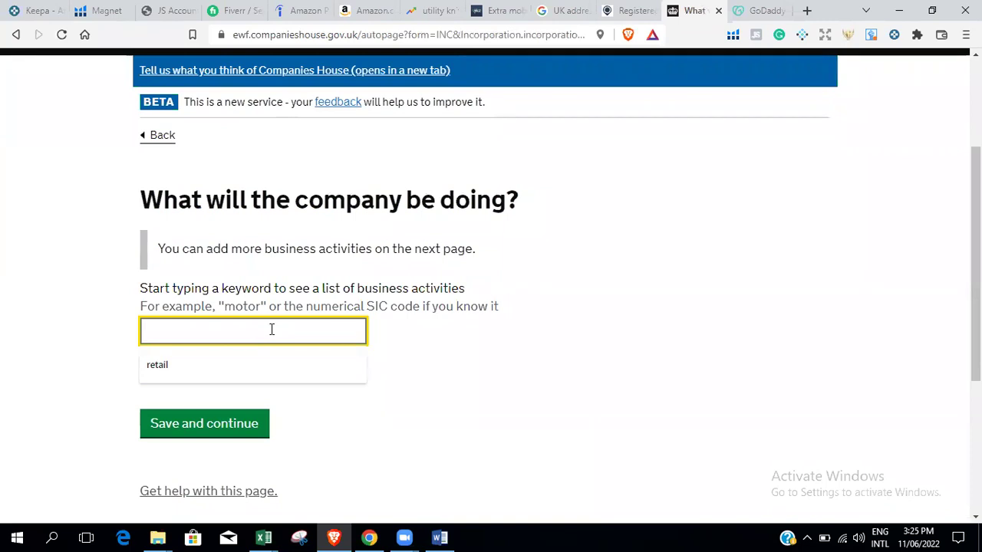
{"action": "type", "text": "RETAIL"}
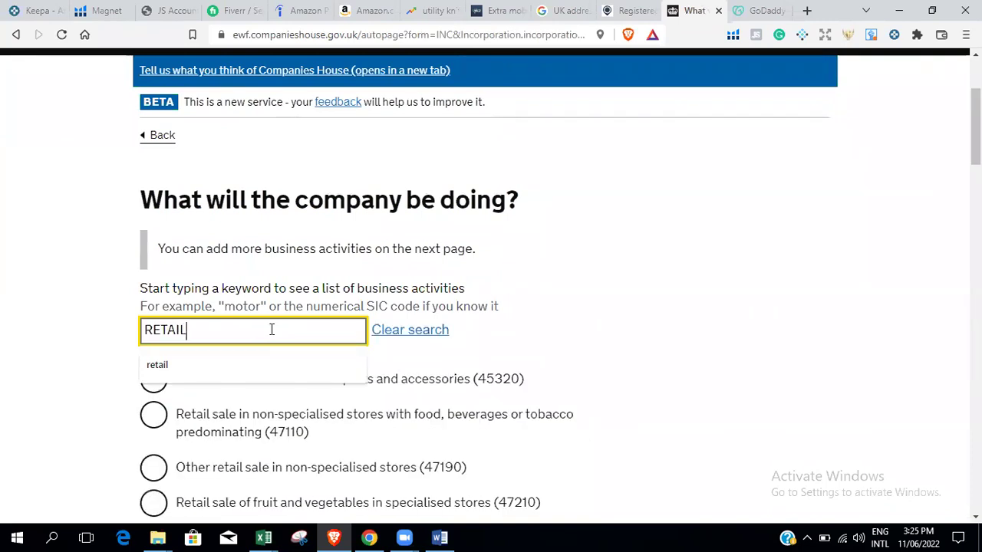
{"action": "scroll", "coordinate": [271, 329], "scroll_direction": "down", "scroll_amount": 1}
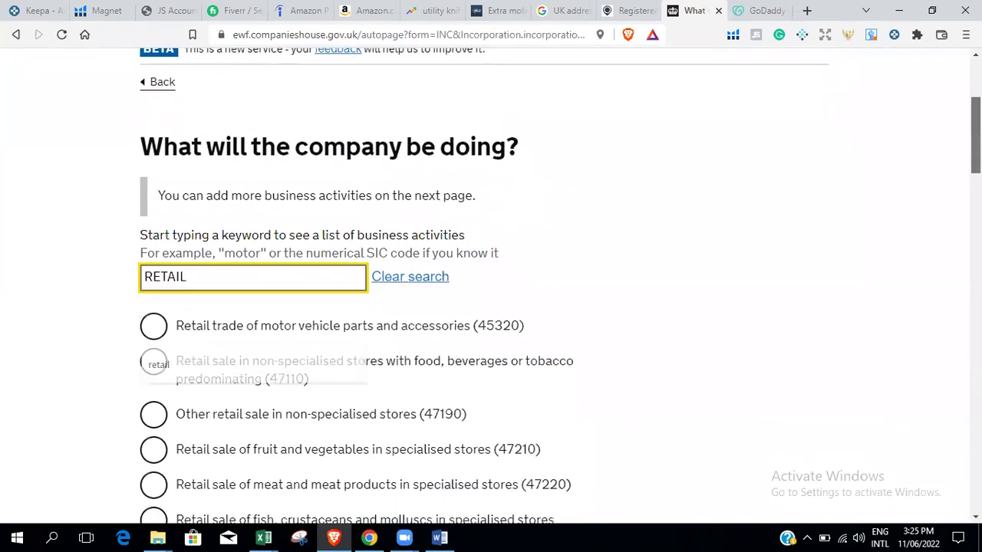
{"action": "scroll", "coordinate": [560, 286], "scroll_direction": "down", "scroll_amount": 5}
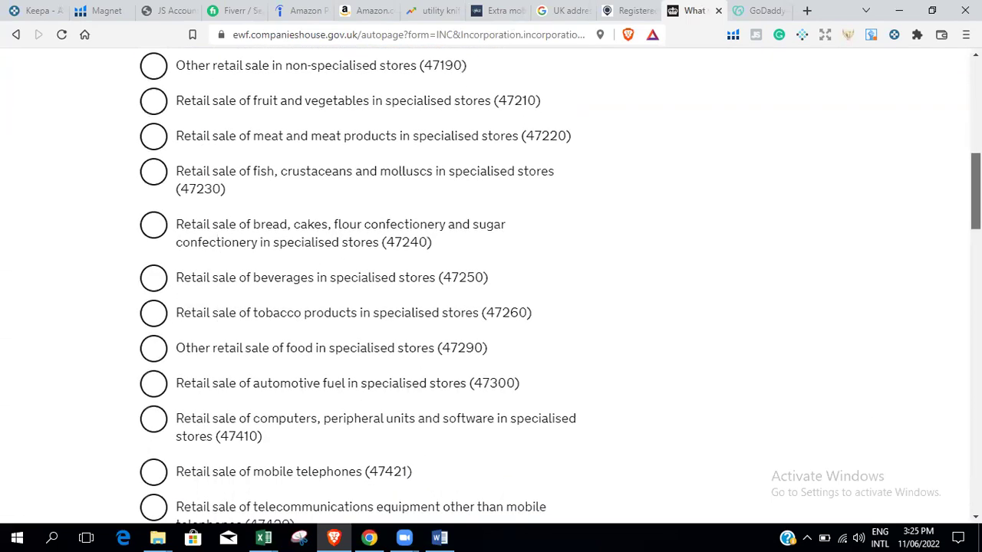
{"action": "scroll", "coordinate": [560, 288], "scroll_direction": "up", "scroll_amount": 4}
{"action": "scroll", "coordinate": [560, 288], "scroll_direction": "down", "scroll_amount": 12}
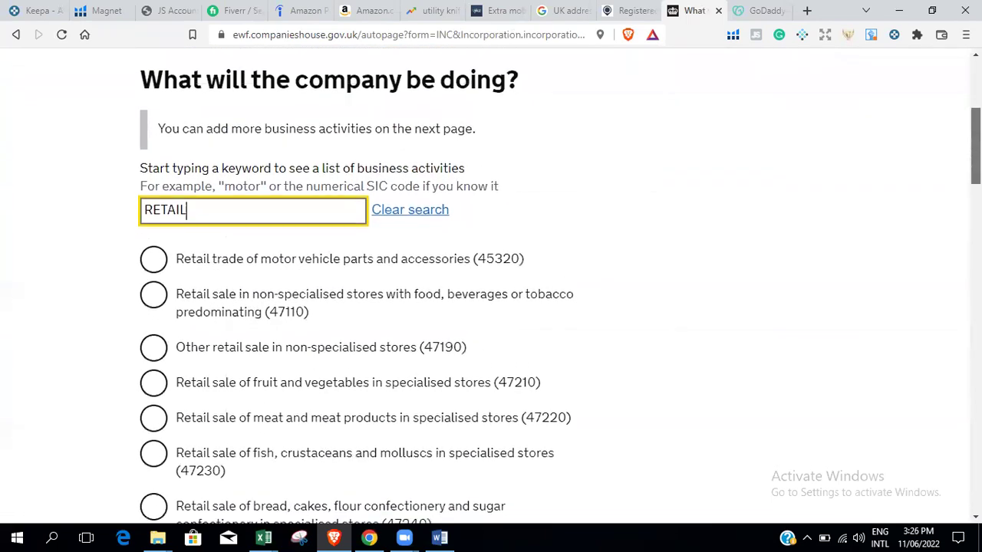
{"action": "scroll", "coordinate": [332, 288], "scroll_direction": "down", "scroll_amount": 13}
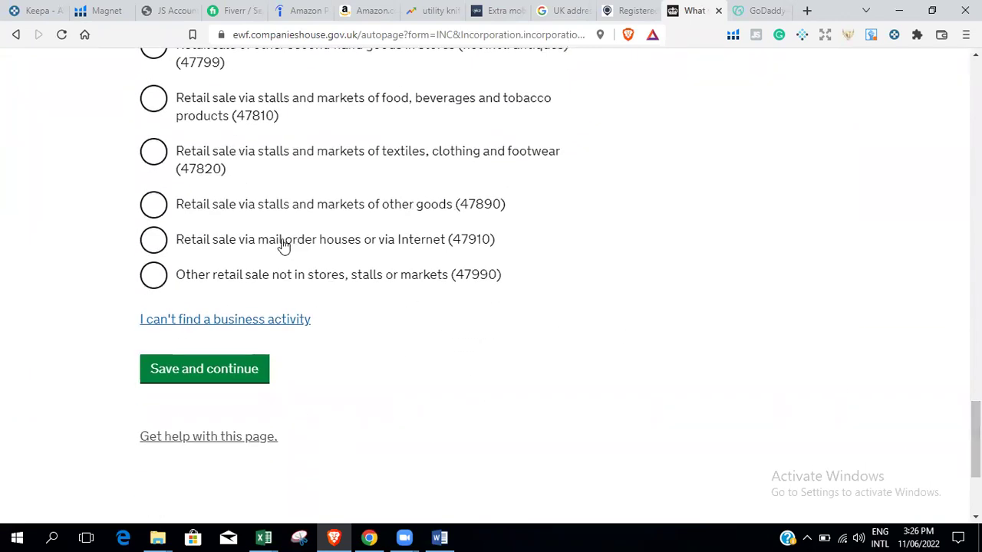
{"action": "left_click", "coordinate": [161, 242]}
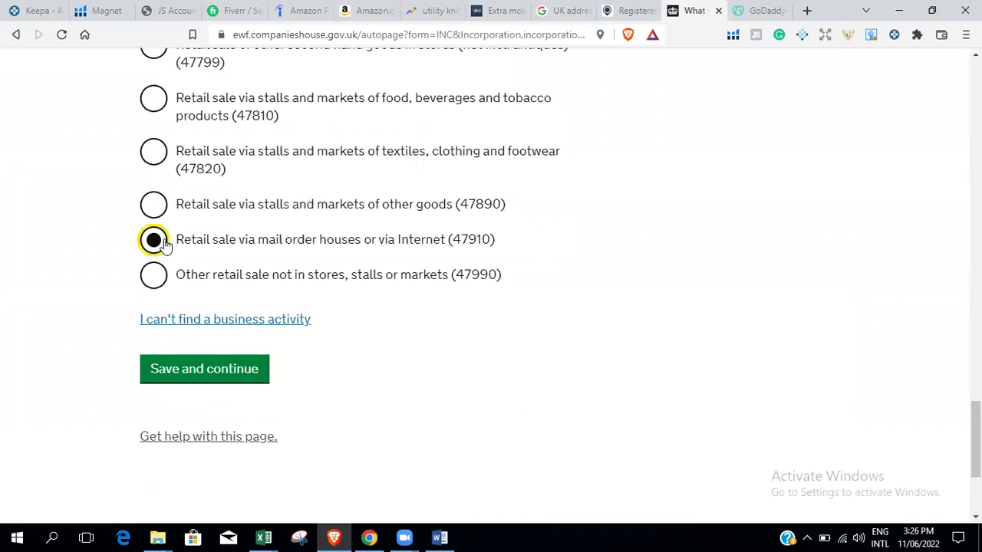
{"action": "left_click", "coordinate": [206, 371]}
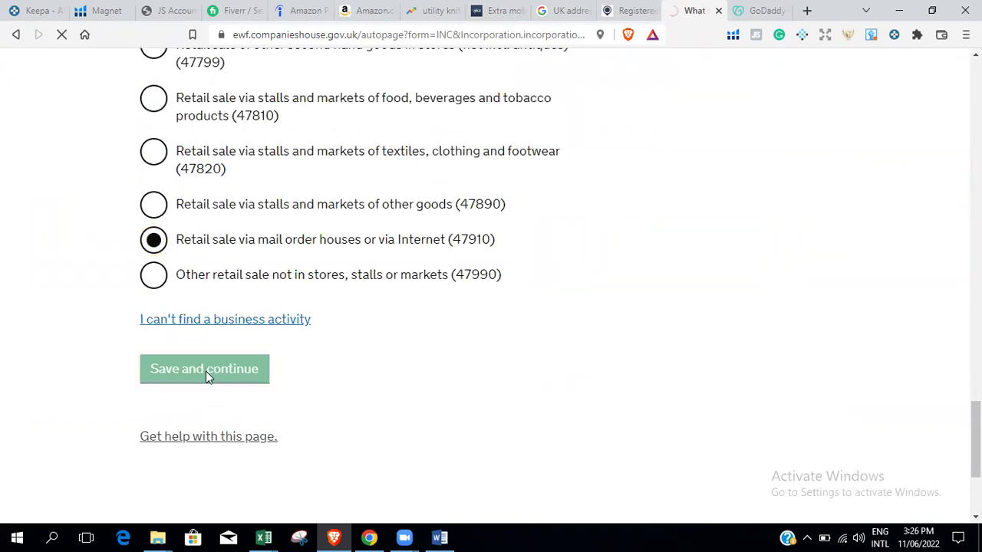
{"action": "scroll", "coordinate": [761, 294], "scroll_direction": "down", "scroll_amount": 2}
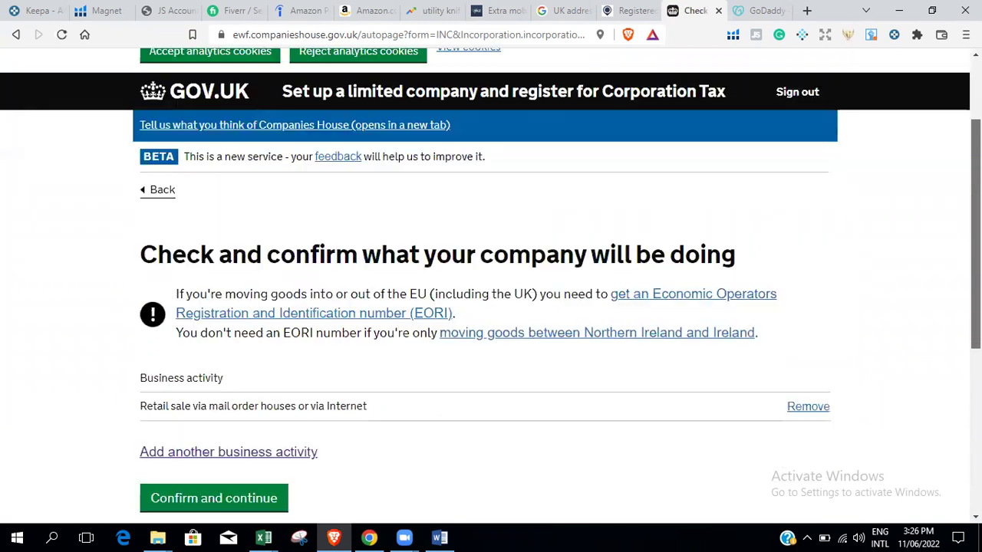
Add a second activity by searching 'RETA' and saving 47990 Other retail sale not in stores.
{"action": "scroll", "coordinate": [491, 291], "scroll_direction": "down", "scroll_amount": 1}
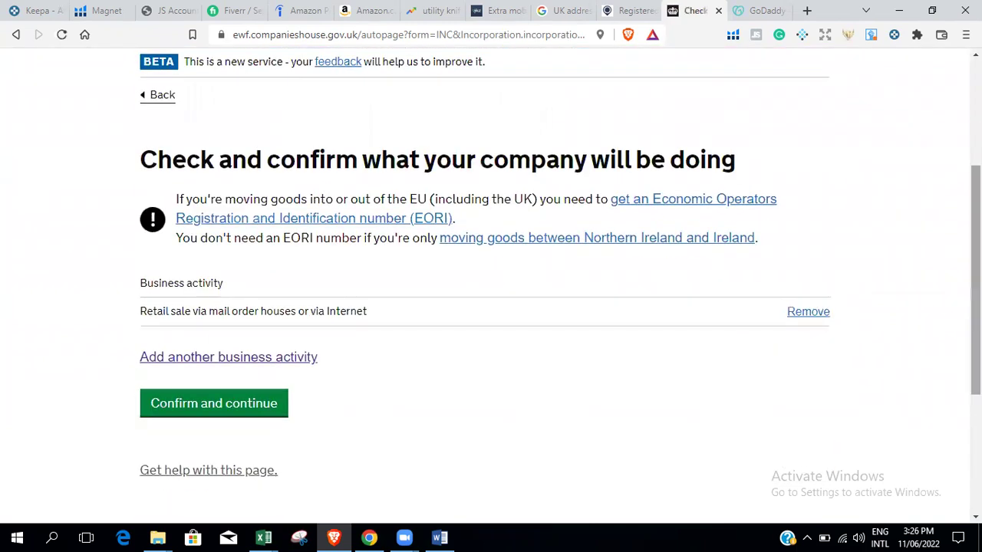
{"action": "left_click", "coordinate": [252, 366]}
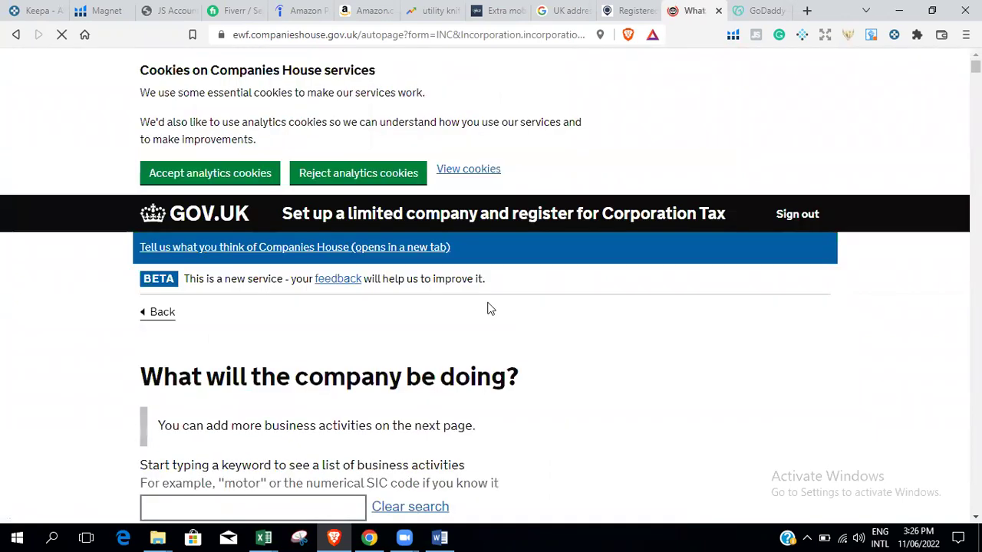
{"action": "left_click", "coordinate": [241, 517]}
{"action": "type", "text": "RE"}
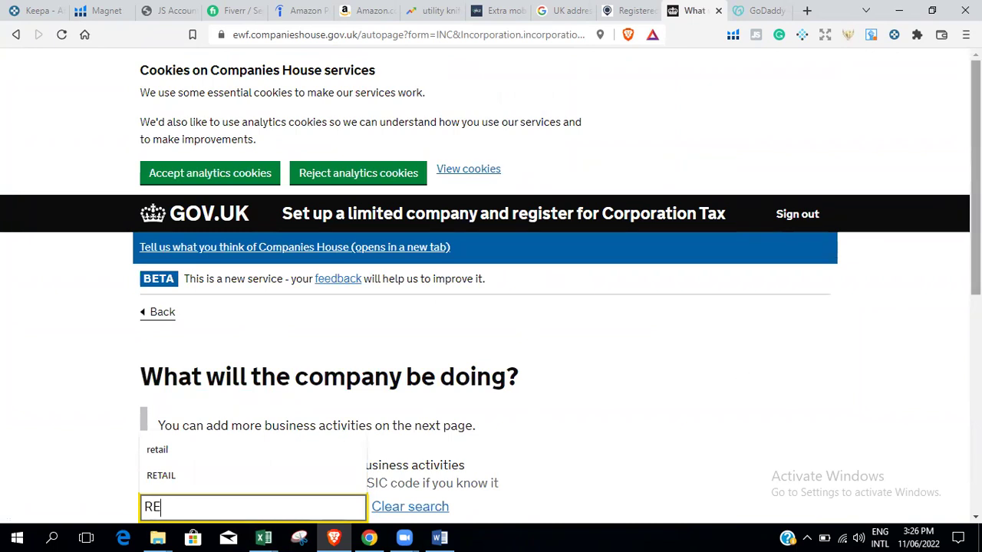
{"action": "scroll", "coordinate": [399, 260], "scroll_direction": "down", "scroll_amount": 2}
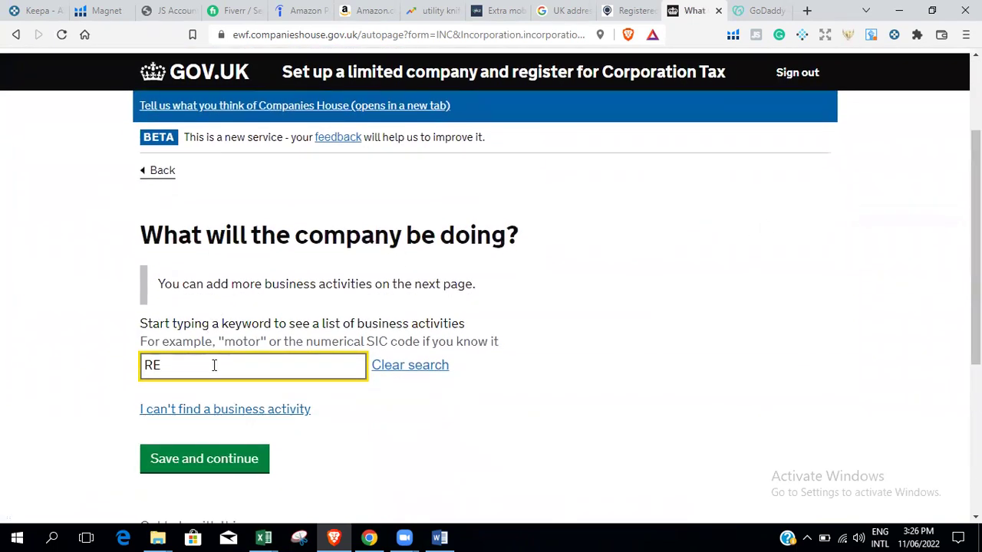
{"action": "type", "text": "TAIL"}
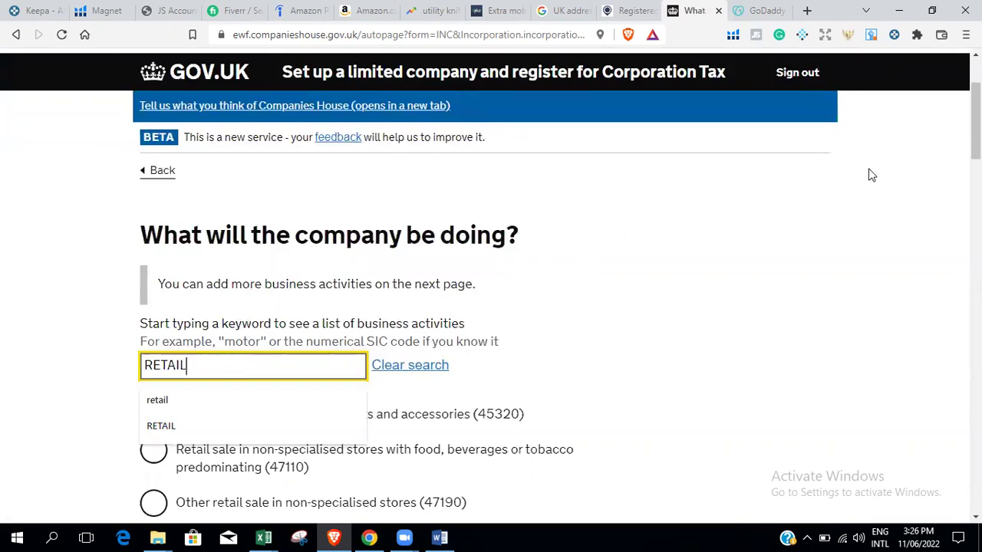
{"action": "left_click_drag", "start_coordinate": [975, 123], "coordinate": [976, 445]}
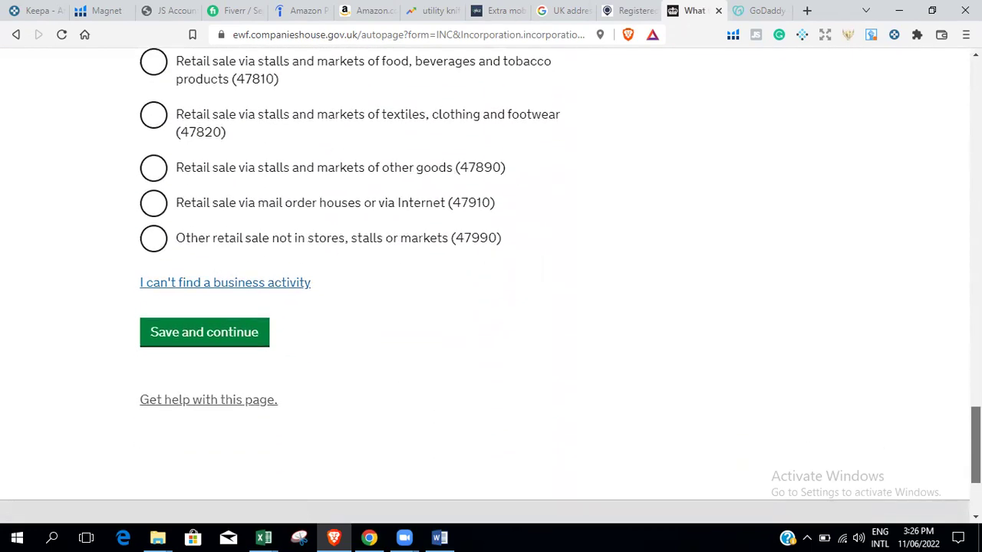
{"action": "left_click", "coordinate": [215, 236]}
{"action": "left_click", "coordinate": [212, 333]}
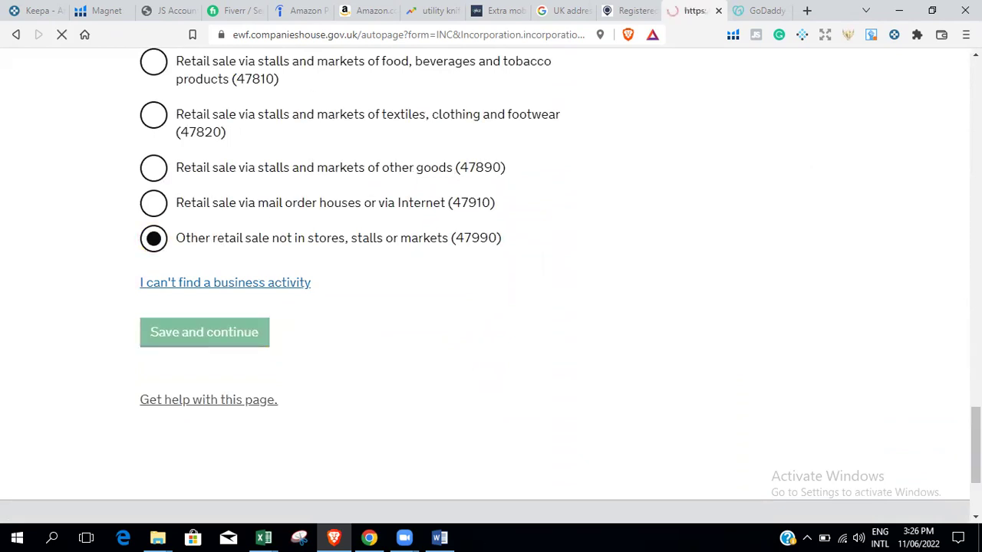
{"action": "scroll", "coordinate": [491, 284], "scroll_direction": "down", "scroll_amount": 3}
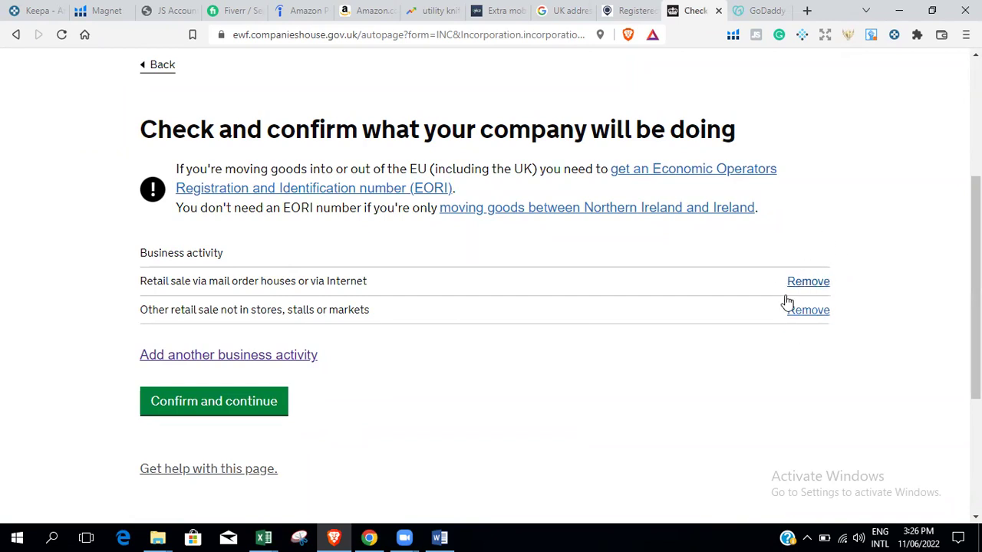
Confirm activities 47910 and 47990, then answer No to Secure Register protection.
{"action": "left_click", "coordinate": [217, 410]}
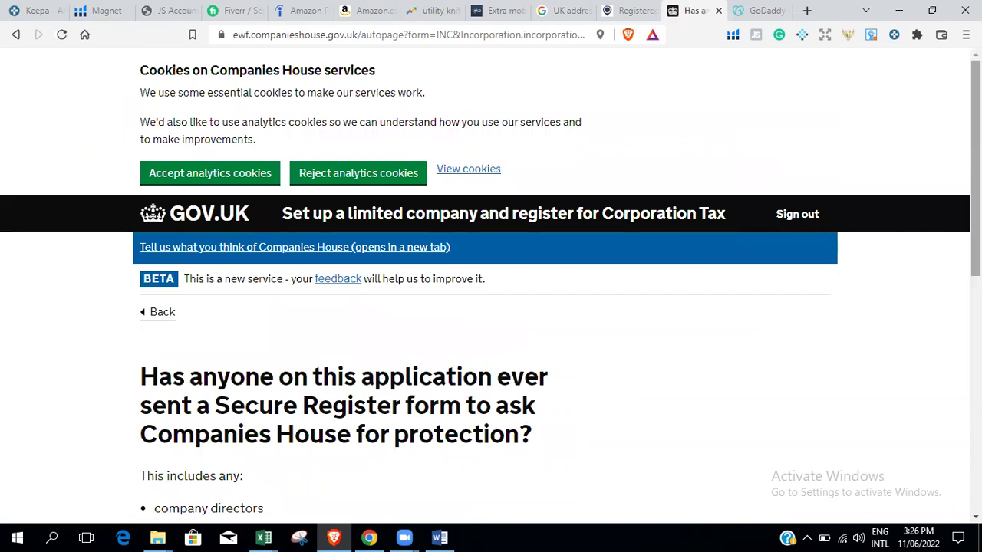
{"action": "scroll", "coordinate": [491, 283], "scroll_direction": "down", "scroll_amount": 3}
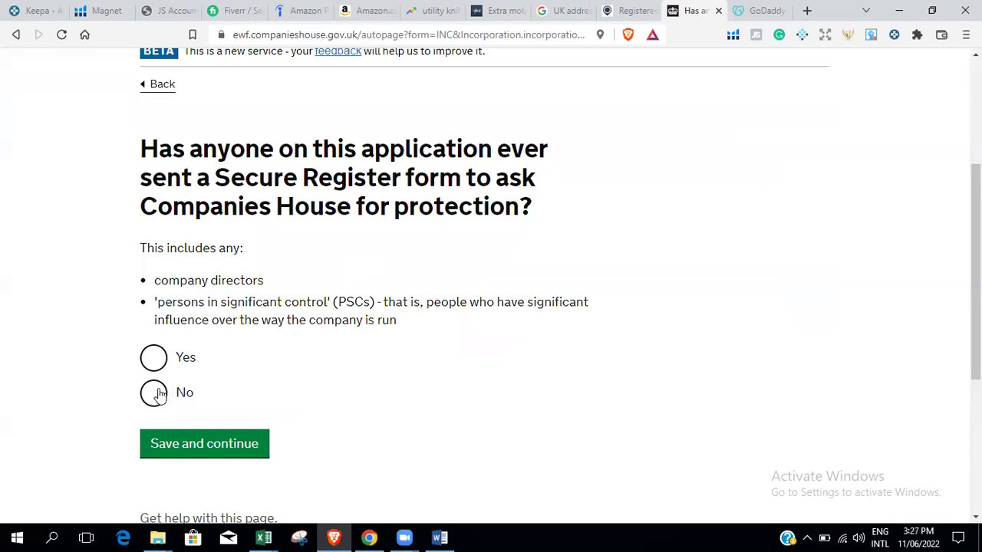
{"action": "left_click", "coordinate": [157, 396]}
{"action": "left_click", "coordinate": [226, 451]}
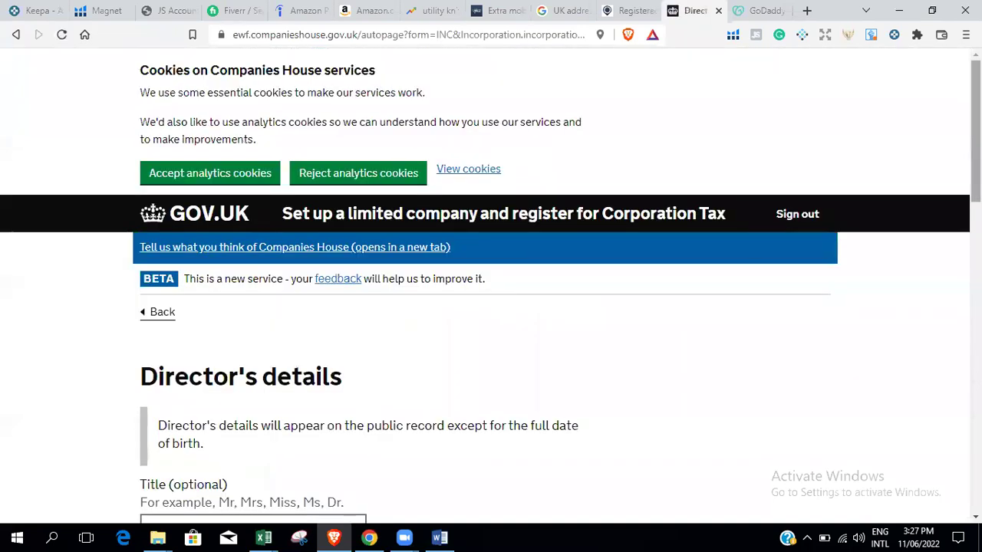
Enter the director's title Mrs, then type the director's first and last name.
{"action": "scroll", "coordinate": [245, 296], "scroll_direction": "down", "scroll_amount": 1}
{"action": "left_click", "coordinate": [243, 274]}
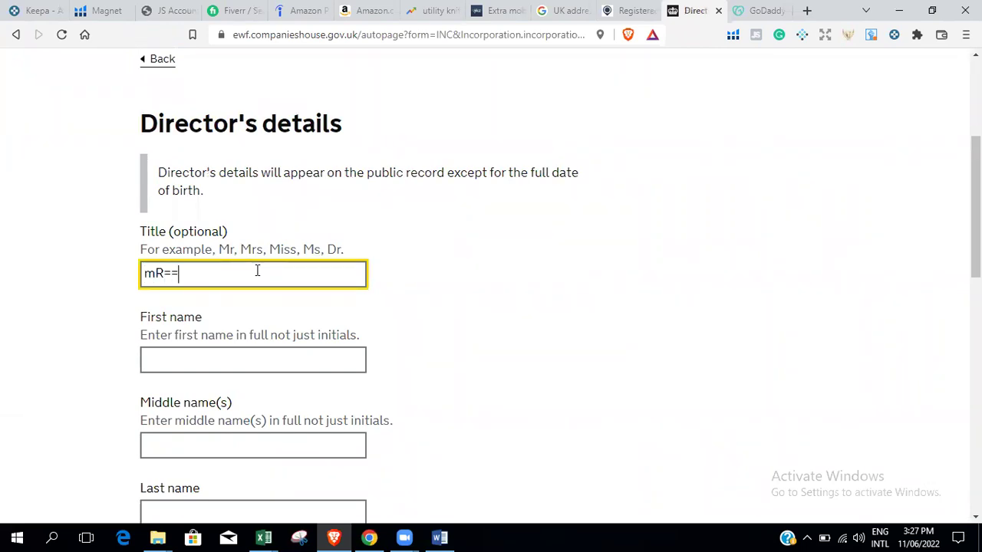
{"action": "type", "text": "Mrs"}
{"action": "left_click", "coordinate": [274, 359]}
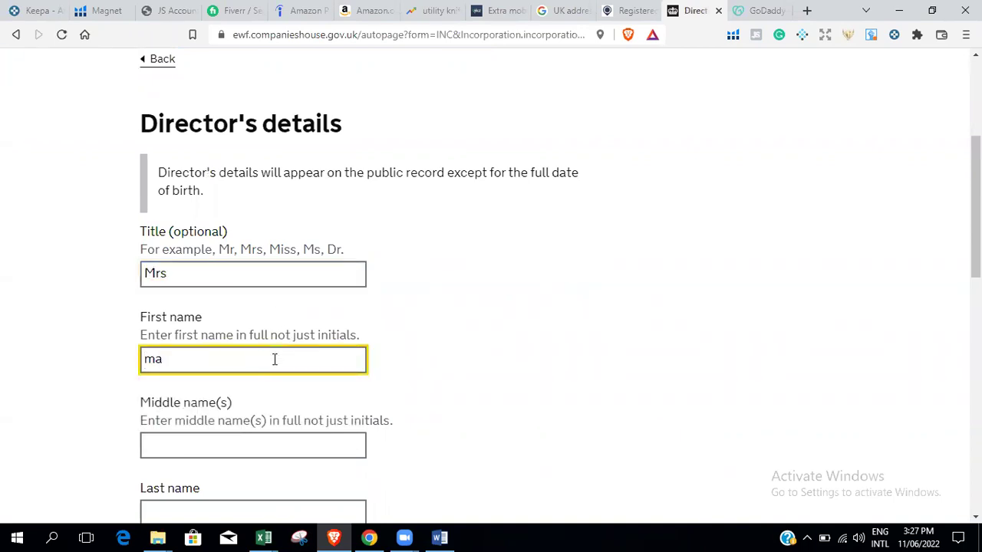
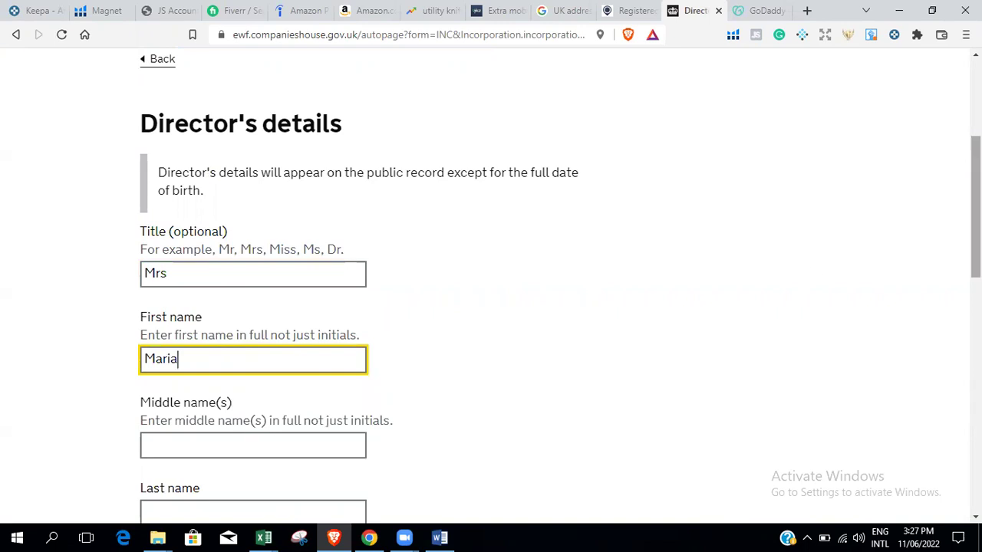
{"action": "scroll", "coordinate": [250, 184], "scroll_direction": "down", "scroll_amount": 3}
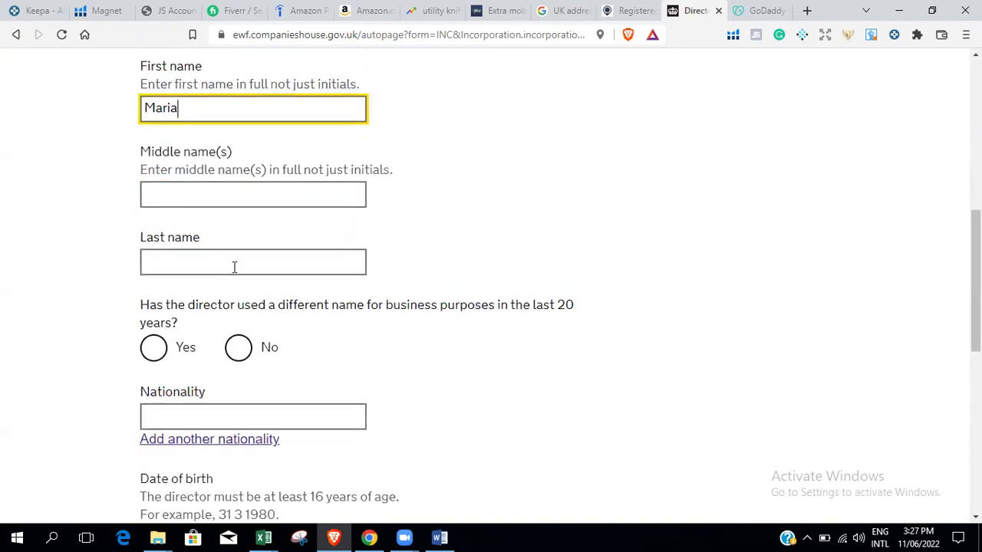
{"action": "left_click", "coordinate": [178, 267]}
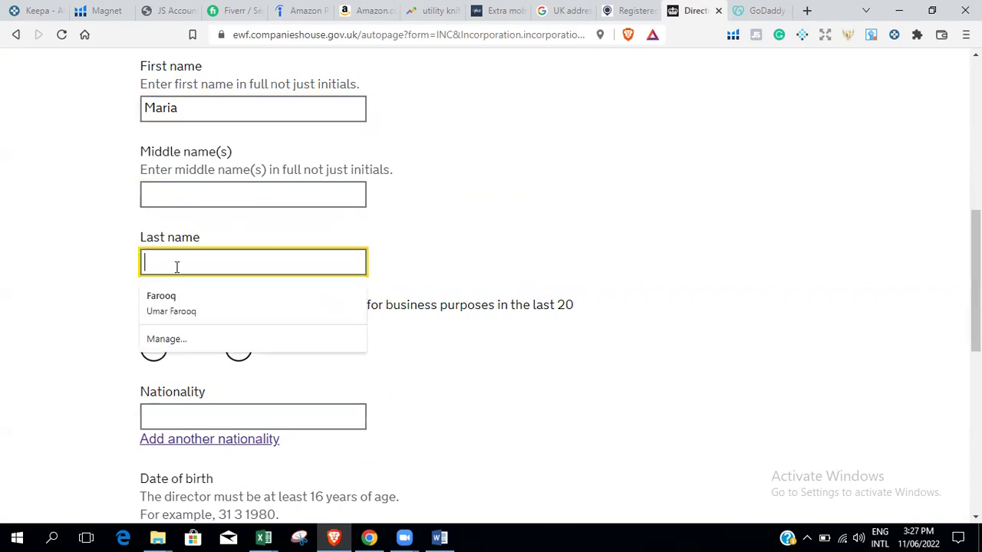
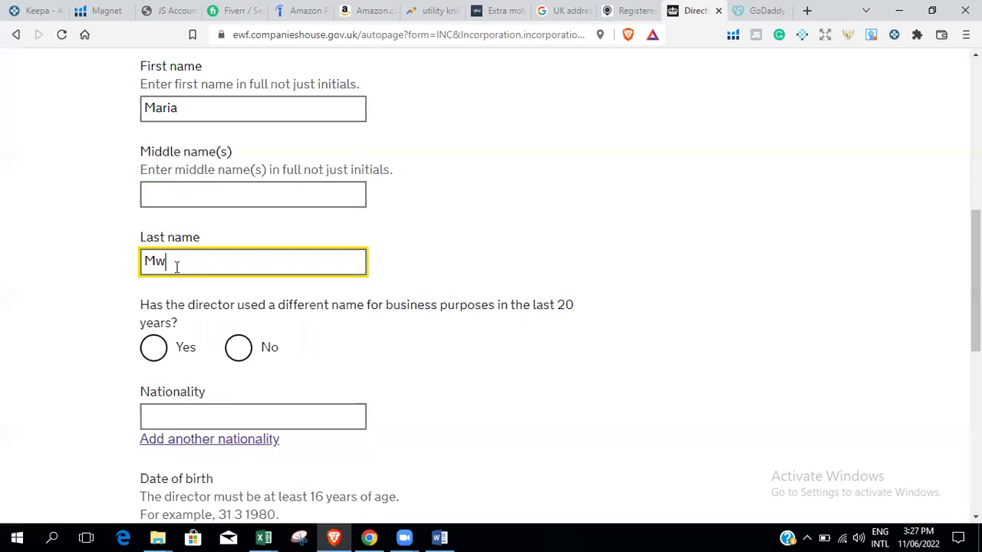
Answer No to other names and set the director's nationality to Pakistani.
{"action": "left_click", "coordinate": [238, 347]}
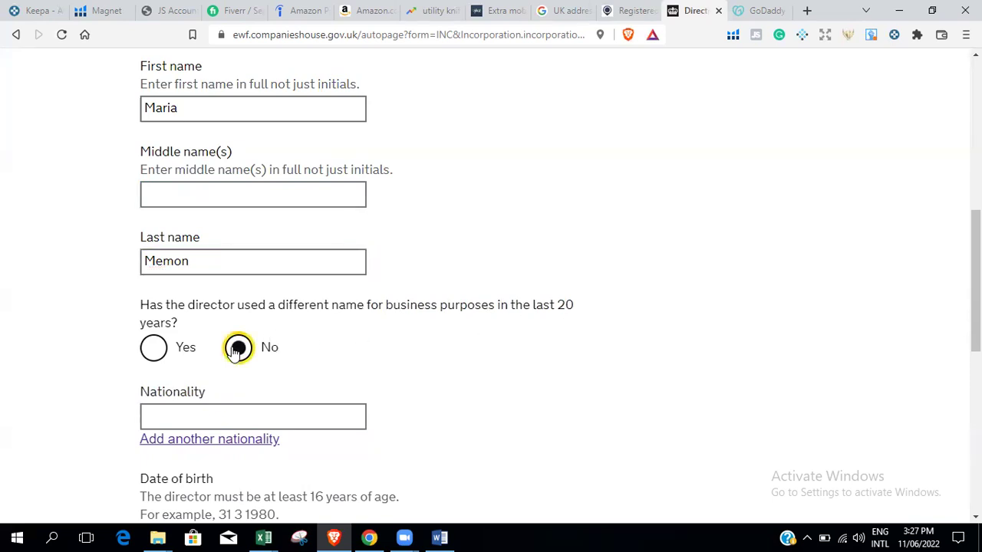
{"action": "left_click", "coordinate": [224, 423]}
{"action": "type", "text": "Pa"}
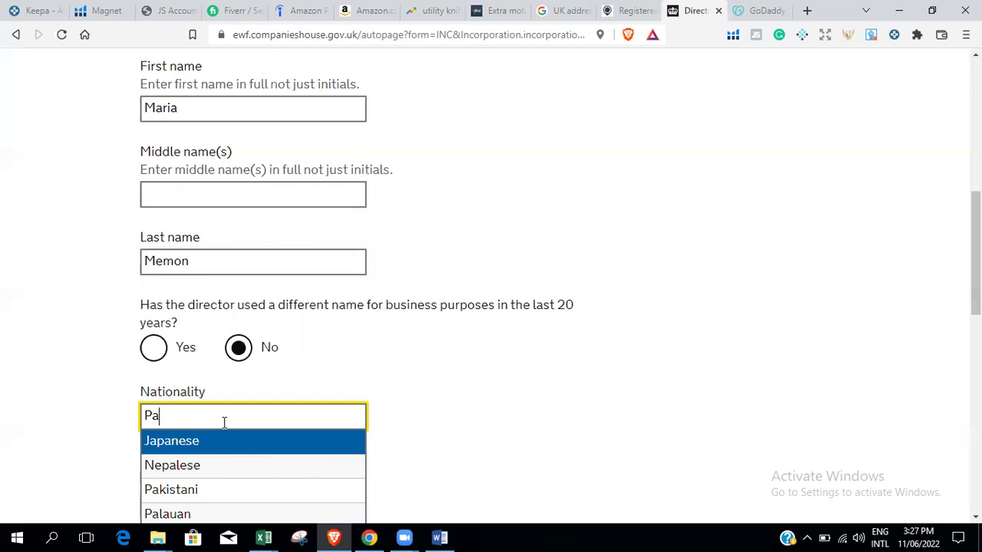
{"action": "type", "text": "ks"}
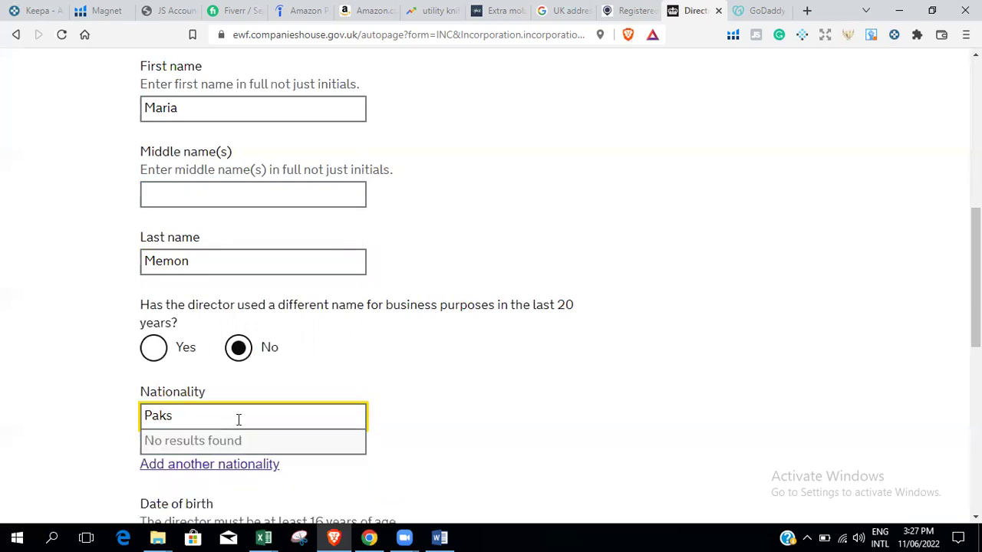
{"action": "type", "text": "="}
{"action": "key", "text": "BackSpace"}
{"action": "key", "text": "BackSpace"}
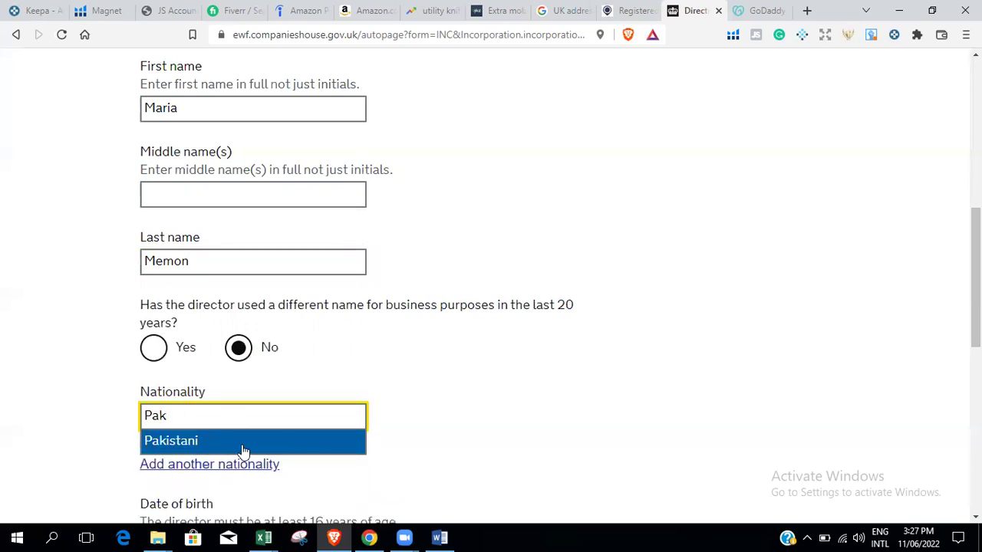
{"action": "left_click", "coordinate": [251, 444]}
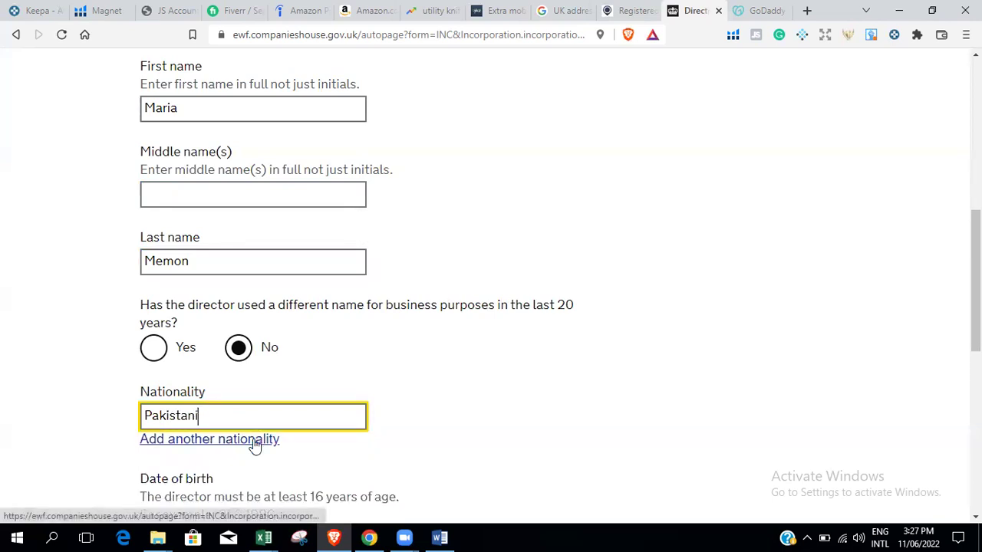
Enter the director's date of birth as 01 01 1998.
{"action": "scroll", "coordinate": [230, 294], "scroll_direction": "down", "scroll_amount": 4}
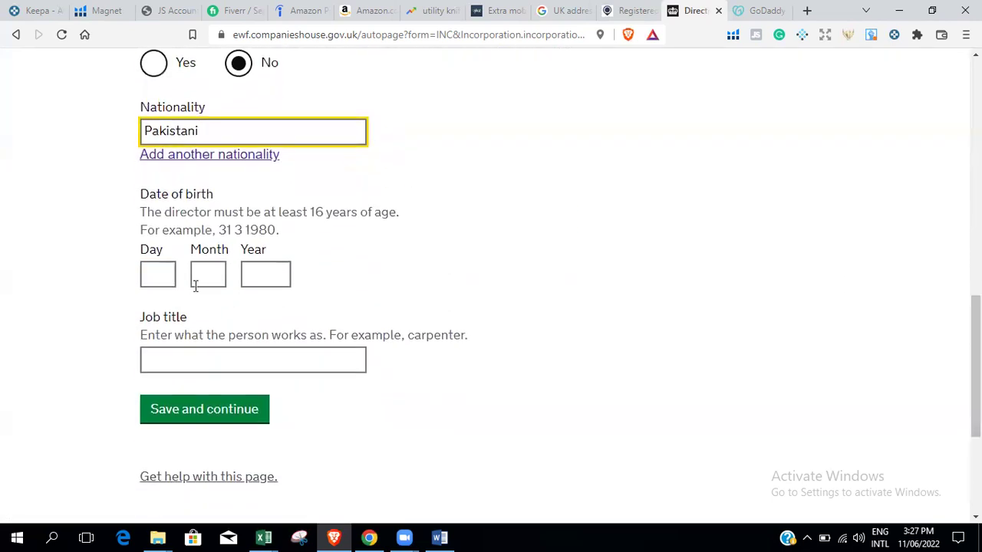
{"action": "left_click", "coordinate": [152, 273]}
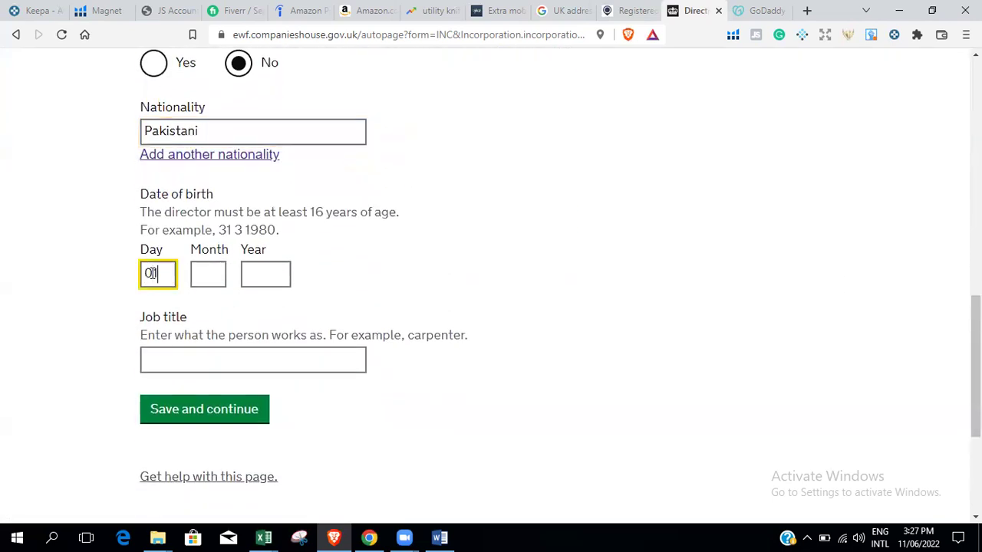
{"action": "left_click", "coordinate": [215, 268]}
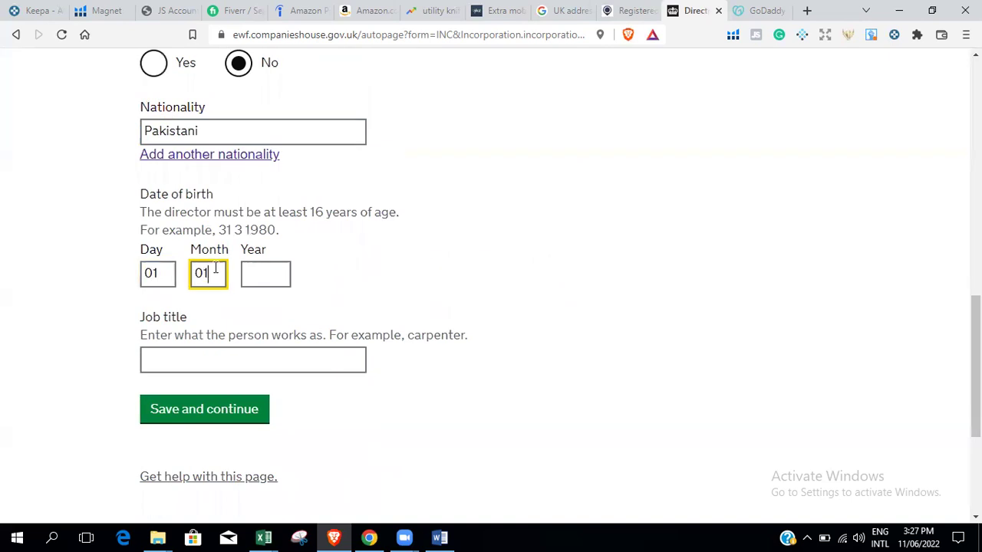
{"action": "left_click", "coordinate": [269, 276]}
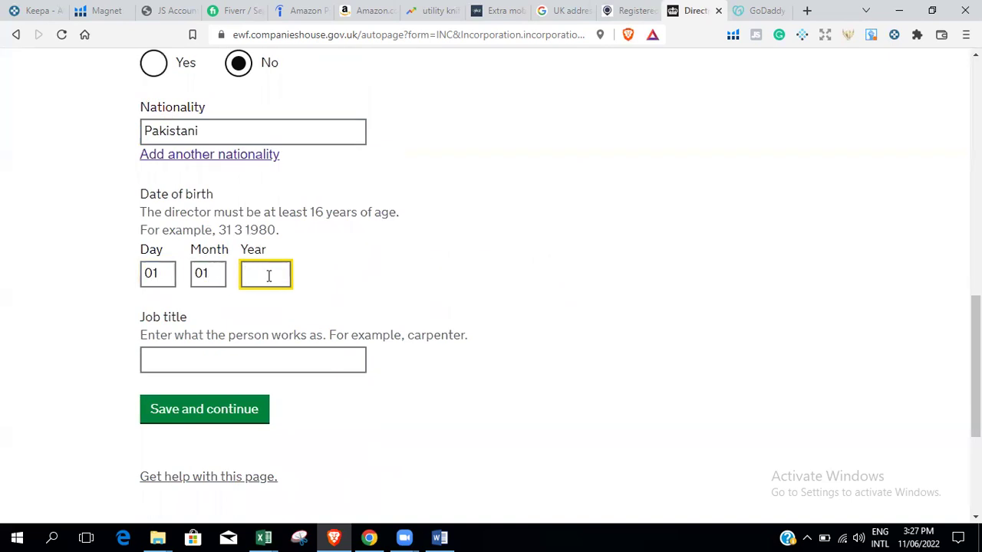
{"action": "left_click", "coordinate": [382, 289]}
Set the job title to Company Director and save the director's details.
{"action": "left_click", "coordinate": [252, 357]}
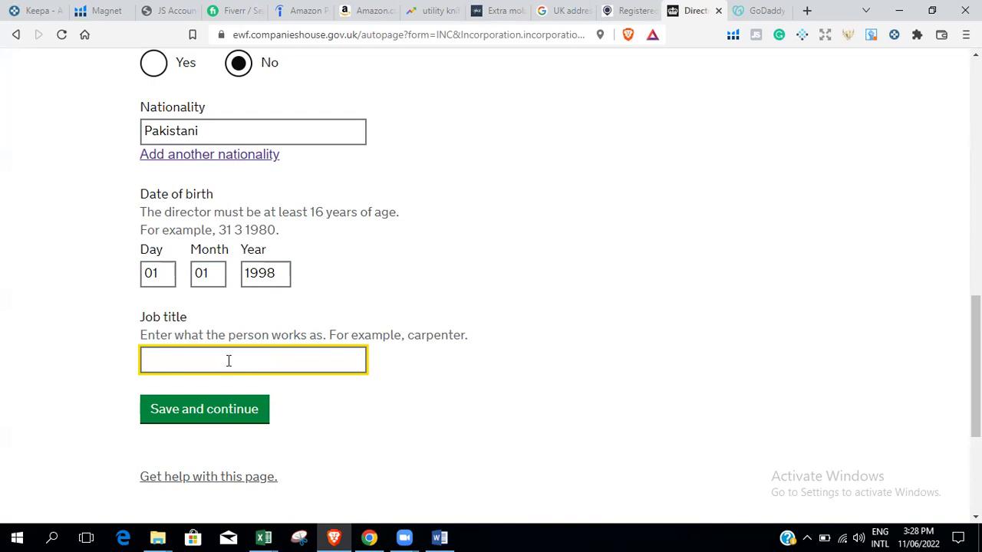
{"action": "type", "text": "dire"}
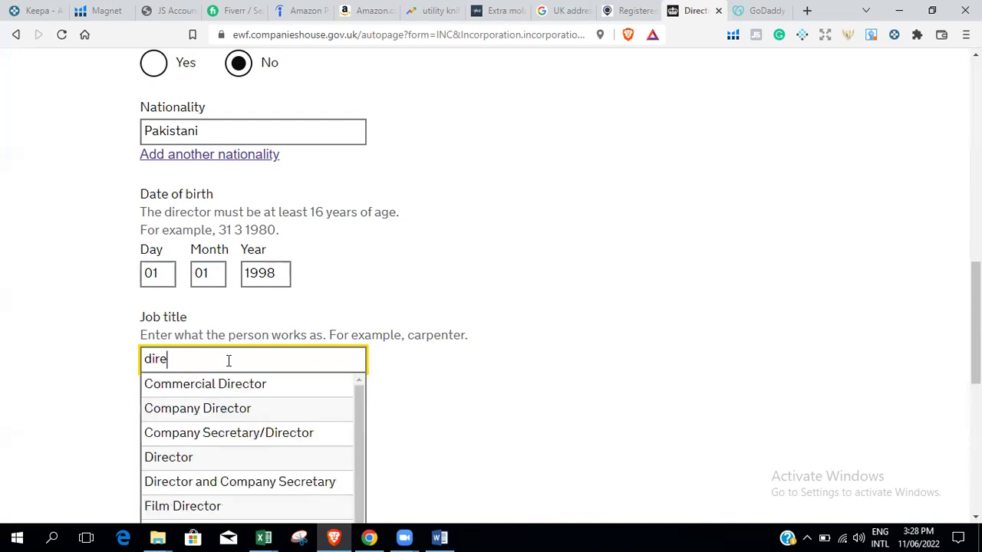
{"action": "left_click", "coordinate": [296, 418]}
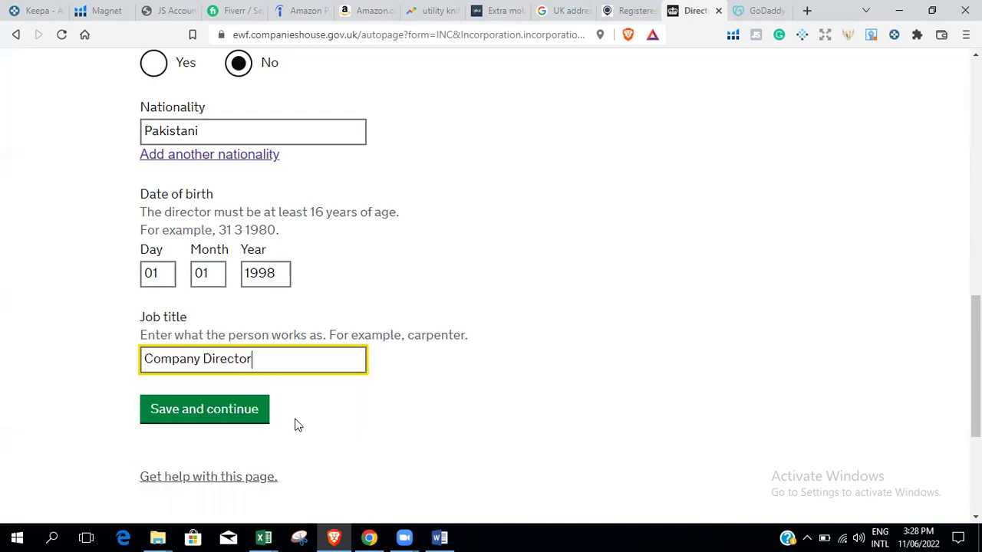
{"action": "left_click", "coordinate": [203, 410]}
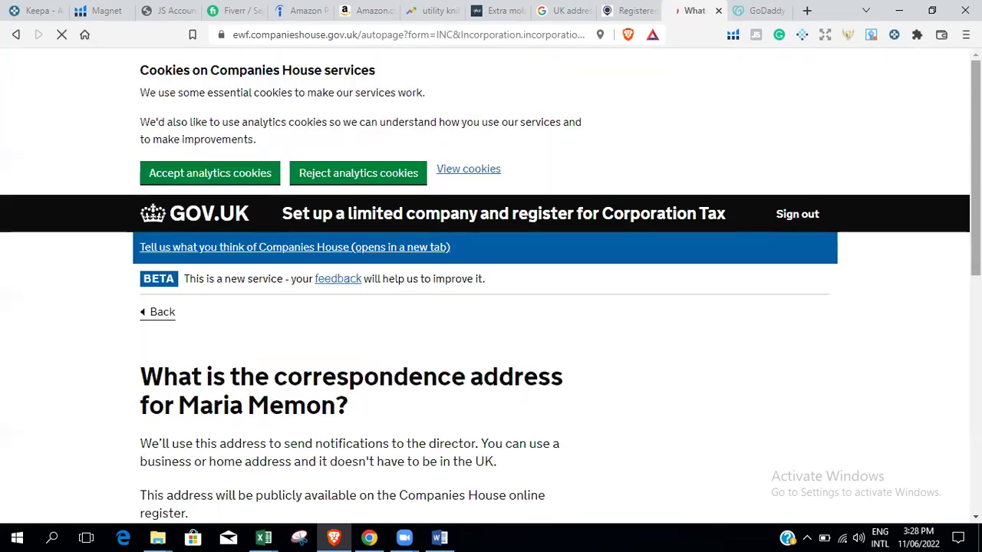
Use the registered office as correspondence address and the same address as home address.
{"action": "scroll", "coordinate": [504, 173], "scroll_direction": "down", "scroll_amount": 3}
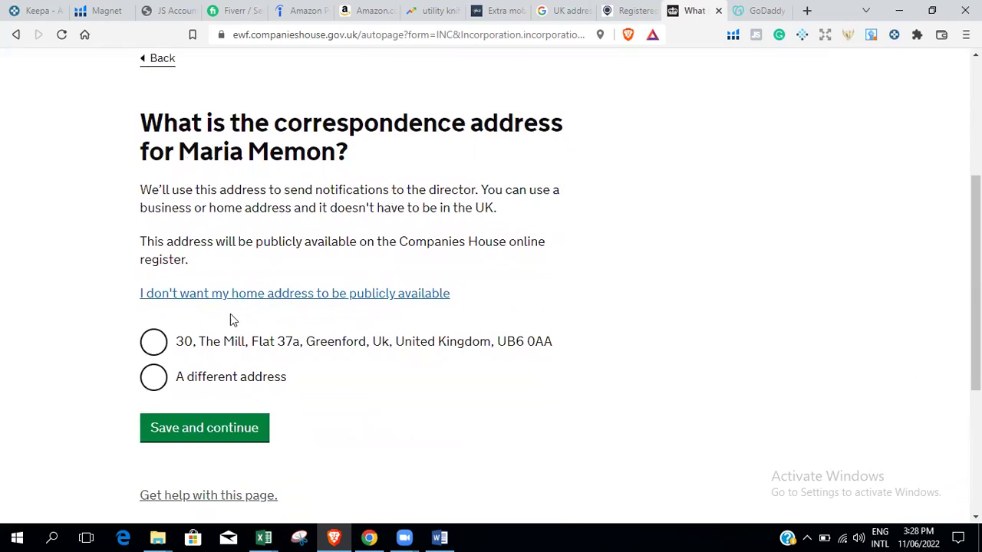
{"action": "left_click", "coordinate": [154, 346]}
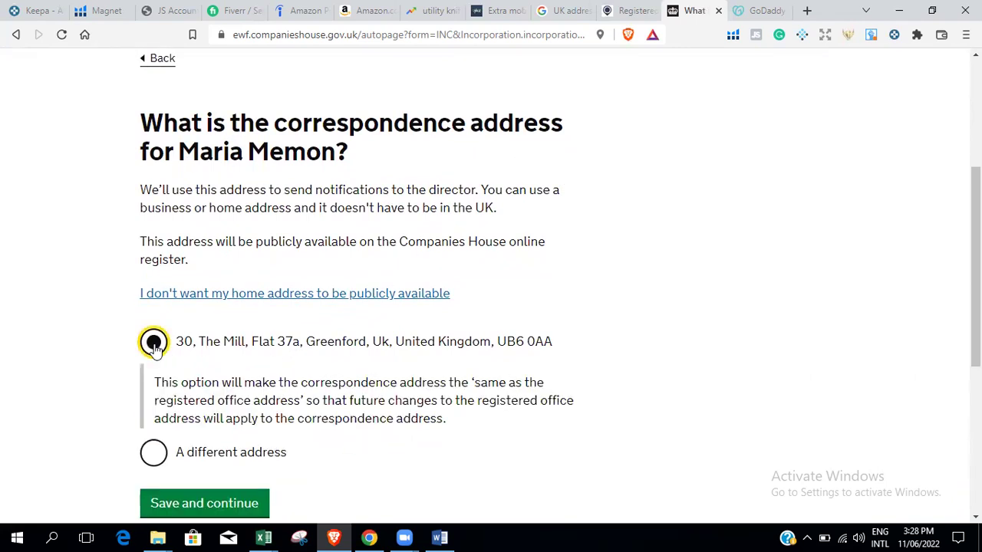
{"action": "scroll", "coordinate": [805, 241], "scroll_direction": "down", "scroll_amount": 2}
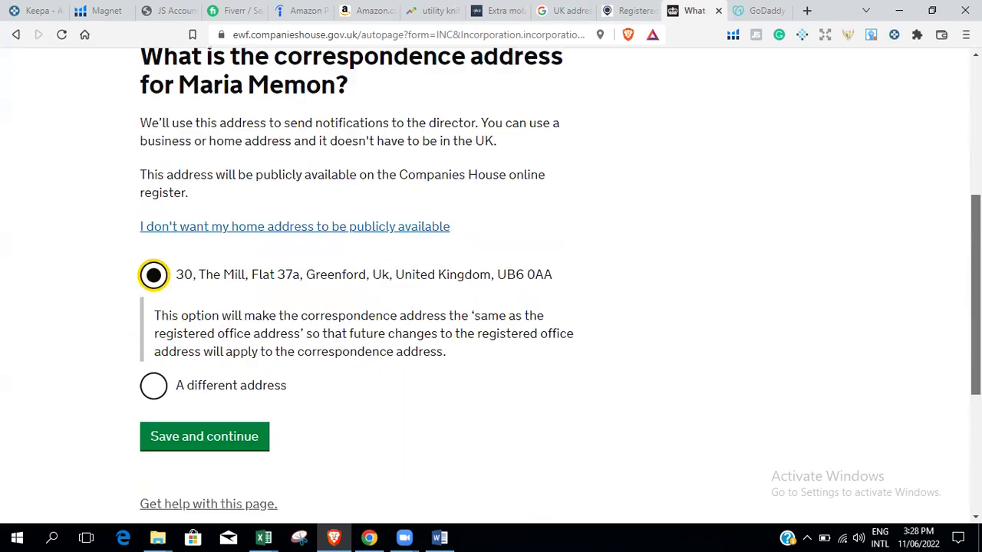
{"action": "left_click", "coordinate": [198, 325]}
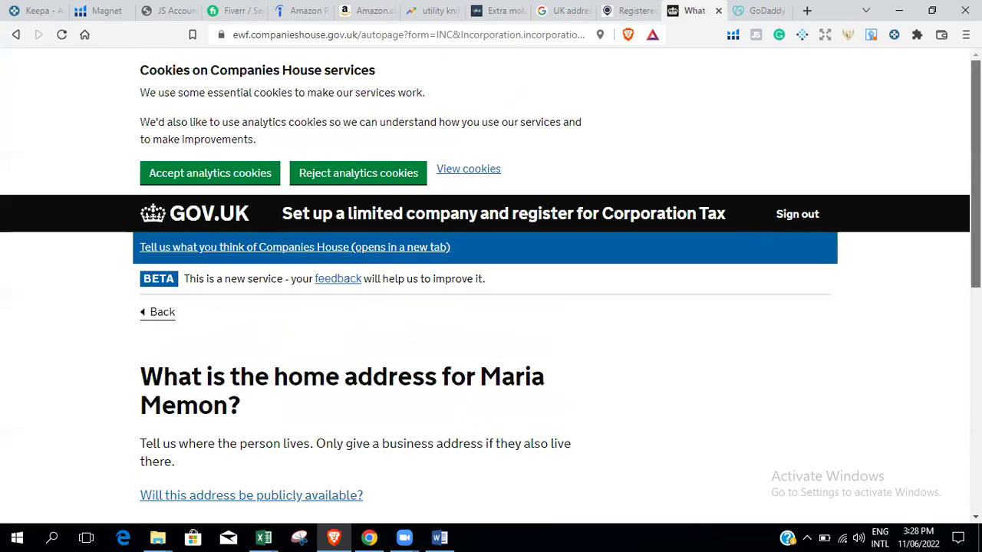
{"action": "scroll", "coordinate": [860, 395], "scroll_direction": "down", "scroll_amount": 2}
{"action": "left_click", "coordinate": [153, 347]}
{"action": "left_click", "coordinate": [207, 432]}
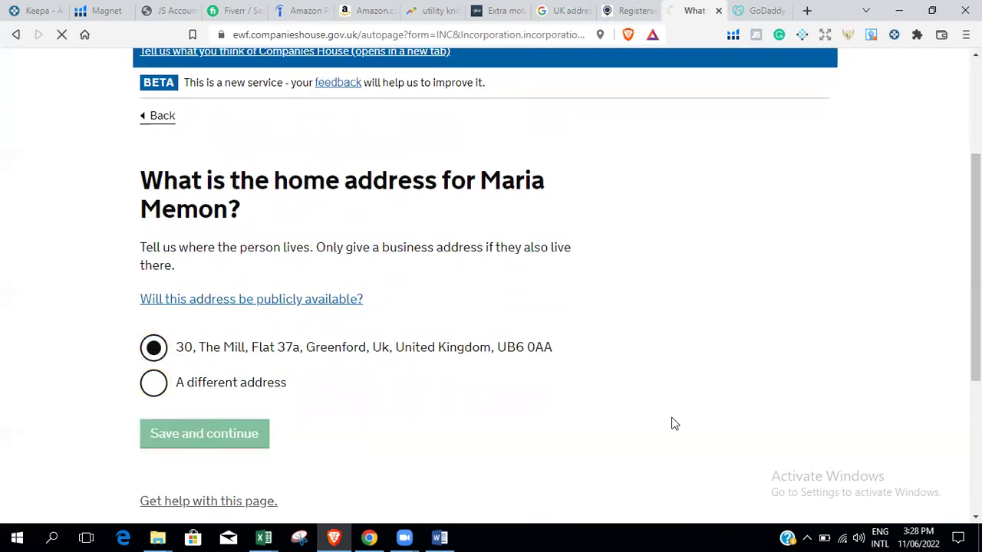
Opt in to emailed filing reminders sent to the director's existing email address.
{"action": "scroll", "coordinate": [487, 228], "scroll_direction": "down", "scroll_amount": 2}
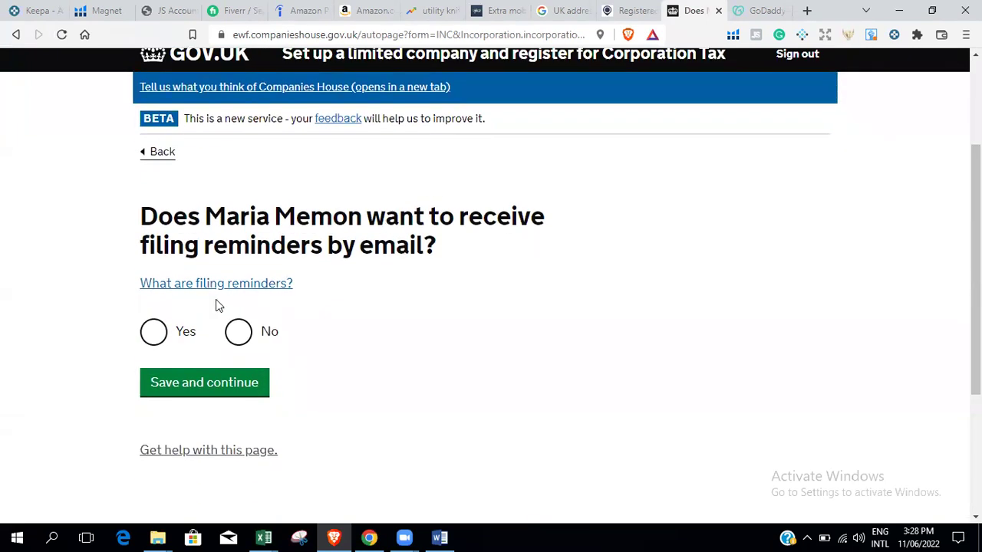
{"action": "left_click", "coordinate": [152, 332]}
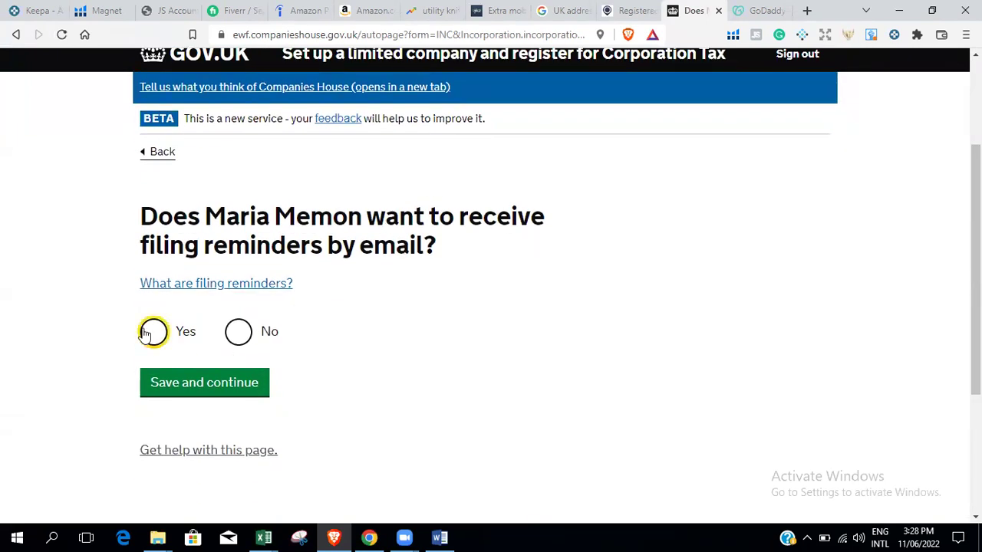
{"action": "left_click", "coordinate": [221, 390]}
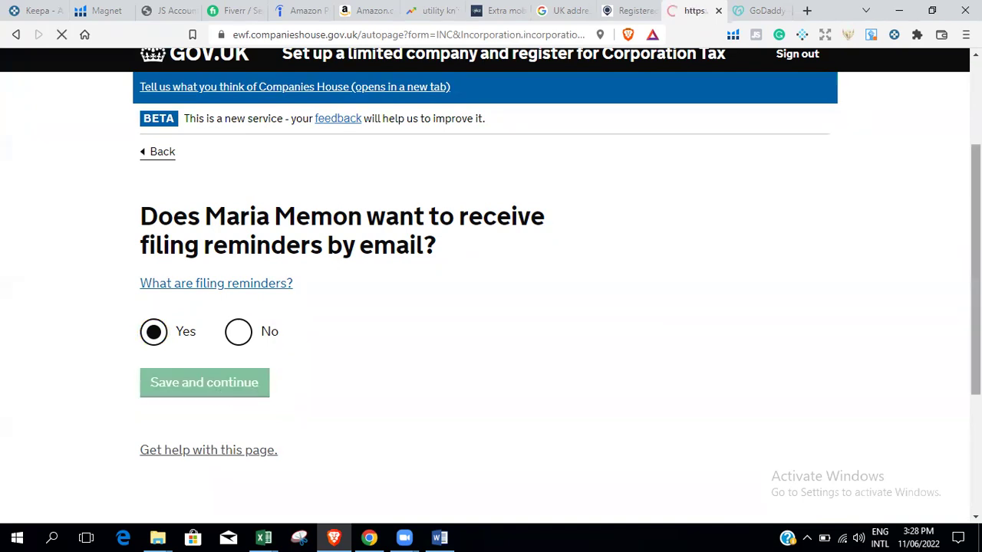
{"action": "scroll", "coordinate": [441, 243], "scroll_direction": "down", "scroll_amount": 3}
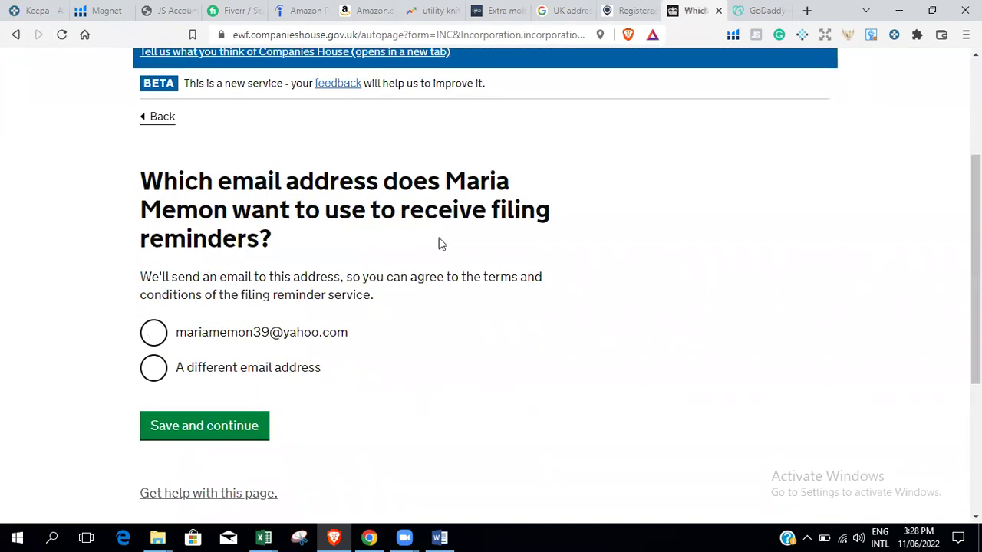
{"action": "left_click", "coordinate": [153, 332]}
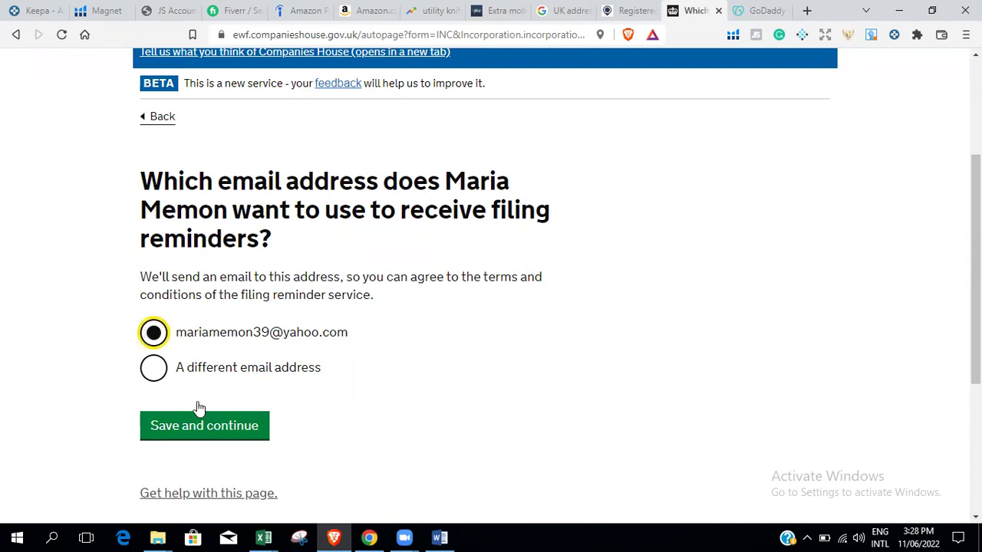
{"action": "left_click", "coordinate": [205, 435]}
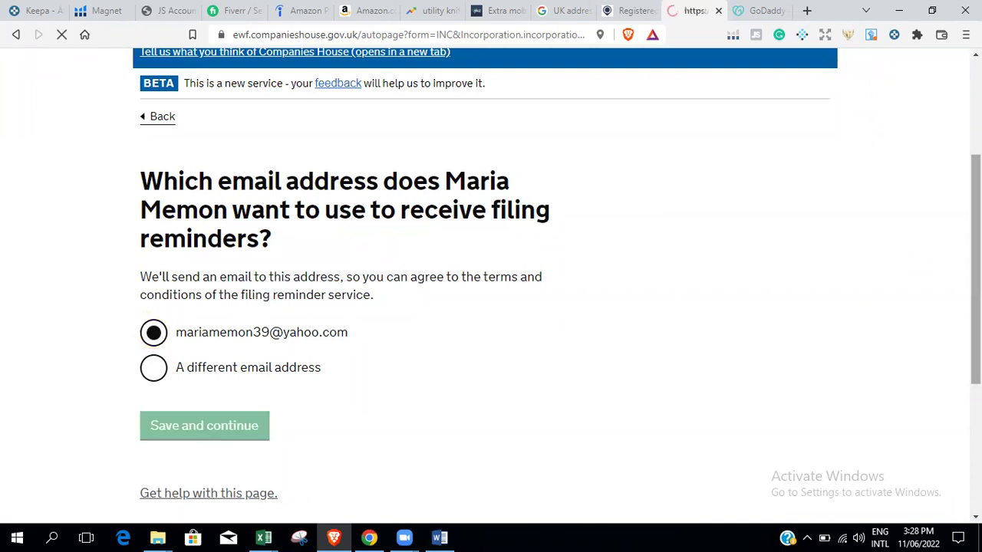
Answer No to adding another director.
{"action": "scroll", "coordinate": [231, 344], "scroll_direction": "down", "scroll_amount": 2}
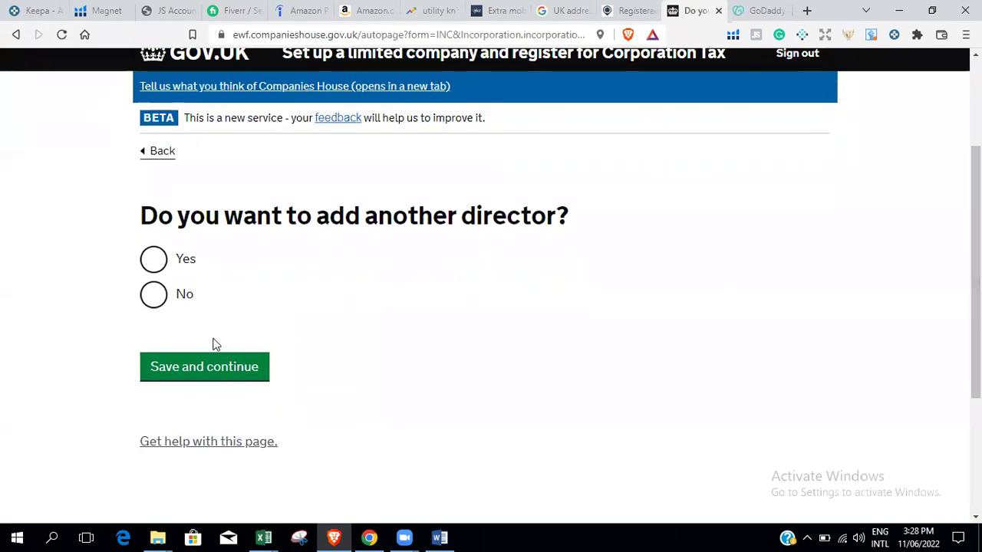
{"action": "left_click", "coordinate": [156, 295]}
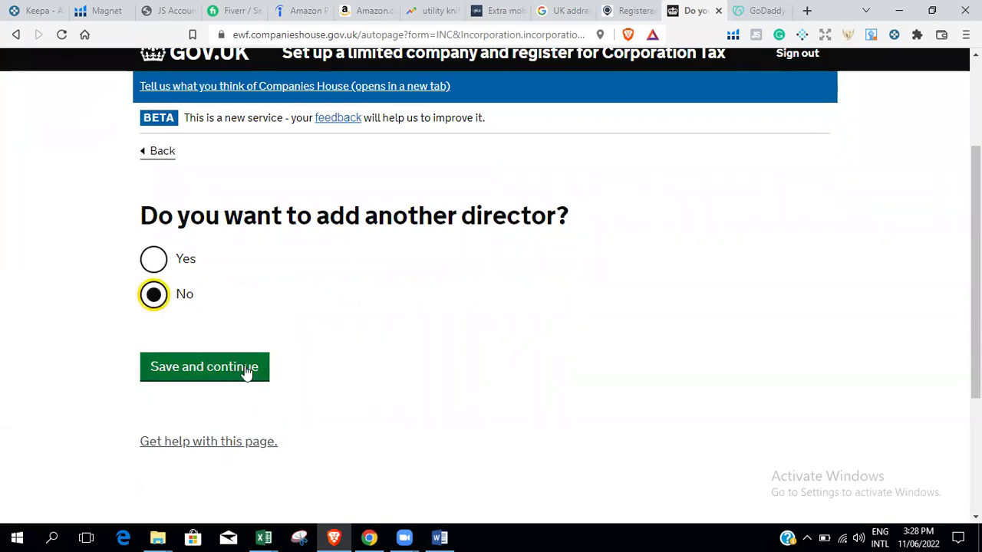
{"action": "left_click", "coordinate": [245, 370]}
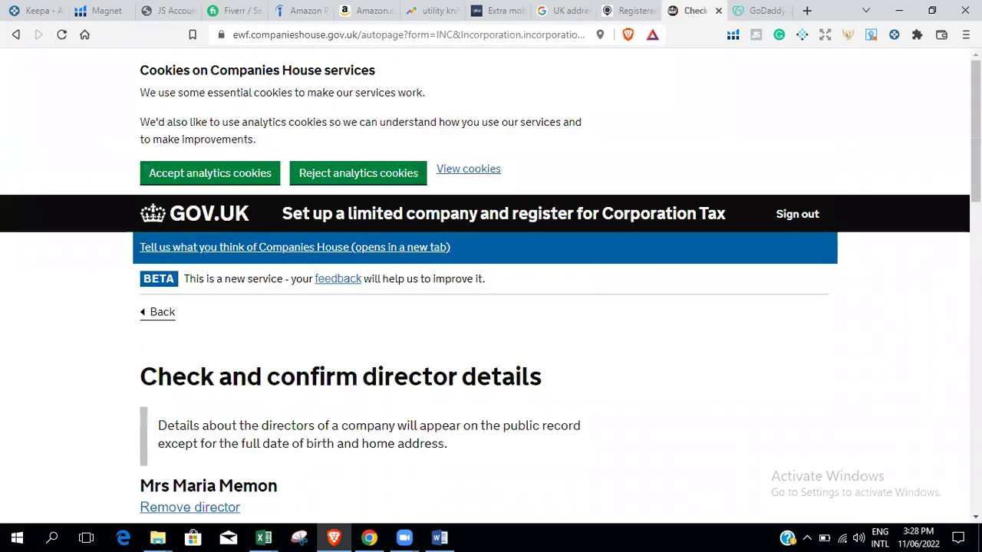
Tick 'Confirm where director lives' and 'Agree to become a director', then save.
{"action": "scroll", "coordinate": [180, 221], "scroll_direction": "down", "scroll_amount": 4}
{"action": "scroll", "coordinate": [180, 221], "scroll_direction": "up", "scroll_amount": 1}
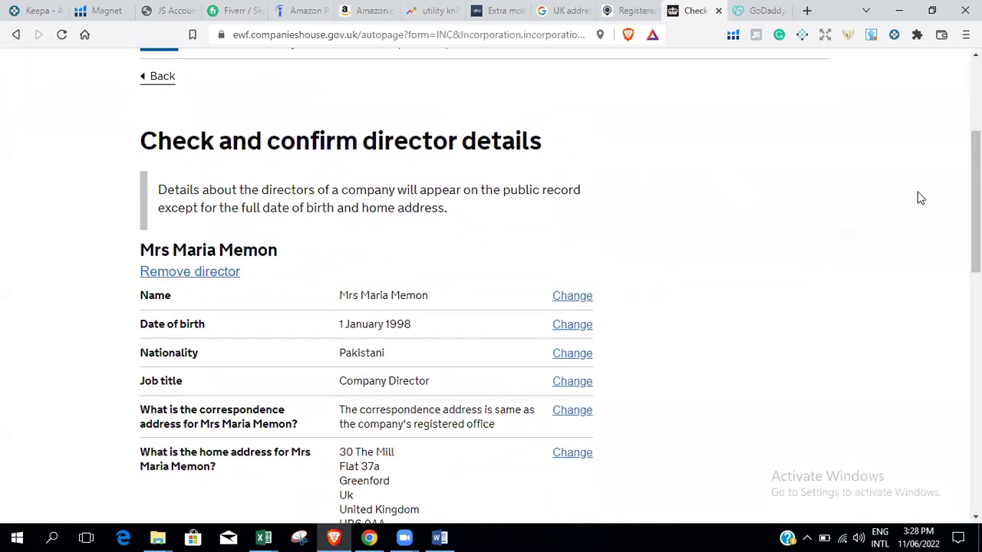
{"action": "left_click_drag", "start_coordinate": [976, 199], "coordinate": [975, 223]}
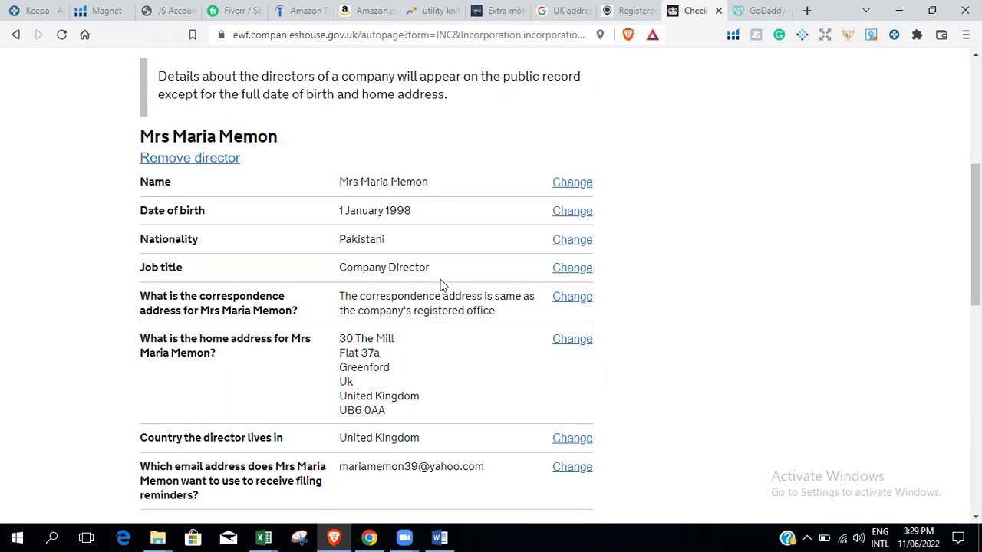
{"action": "scroll", "coordinate": [975, 230], "scroll_direction": "down", "scroll_amount": 3}
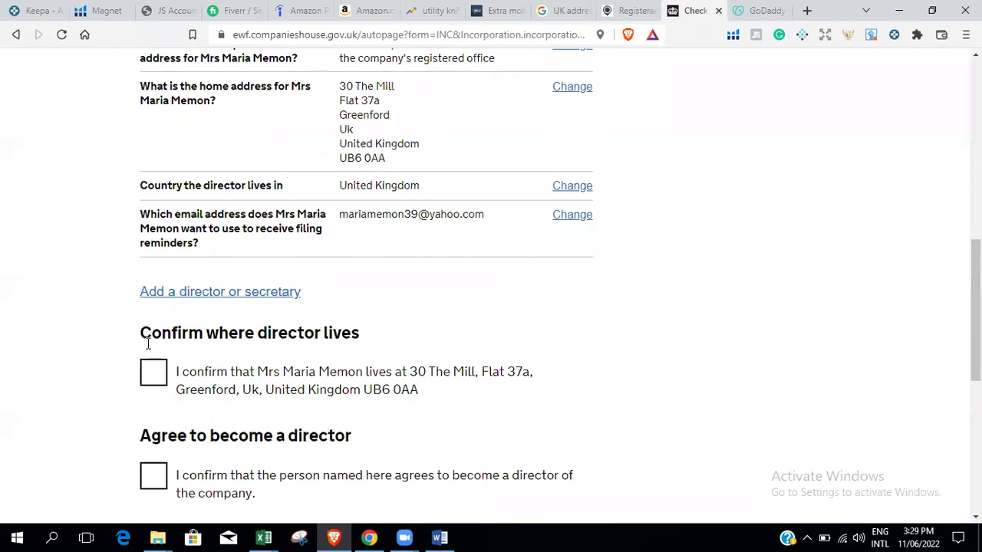
{"action": "left_click", "coordinate": [150, 373]}
{"action": "left_click", "coordinate": [155, 478]}
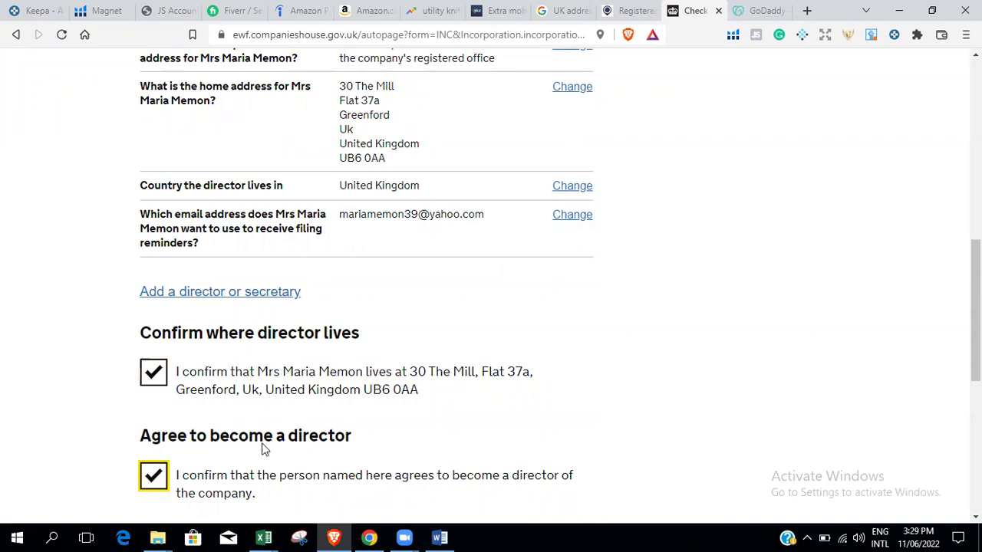
{"action": "scroll", "coordinate": [974, 310], "scroll_direction": "down", "scroll_amount": 3}
{"action": "left_click", "coordinate": [204, 307]}
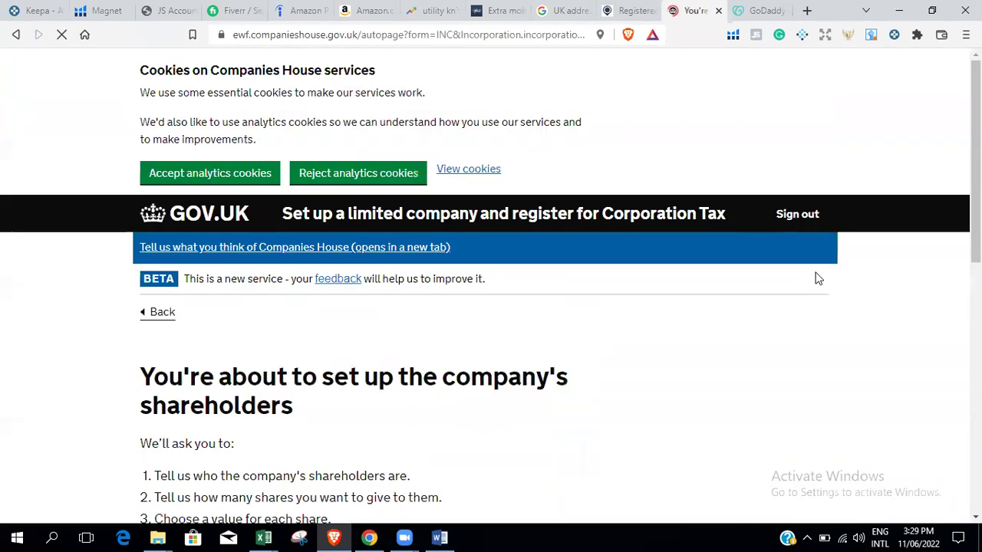
Begin shareholder setup and answer Yes to the director being a shareholder.
{"action": "scroll", "coordinate": [976, 230], "scroll_direction": "down", "scroll_amount": 2}
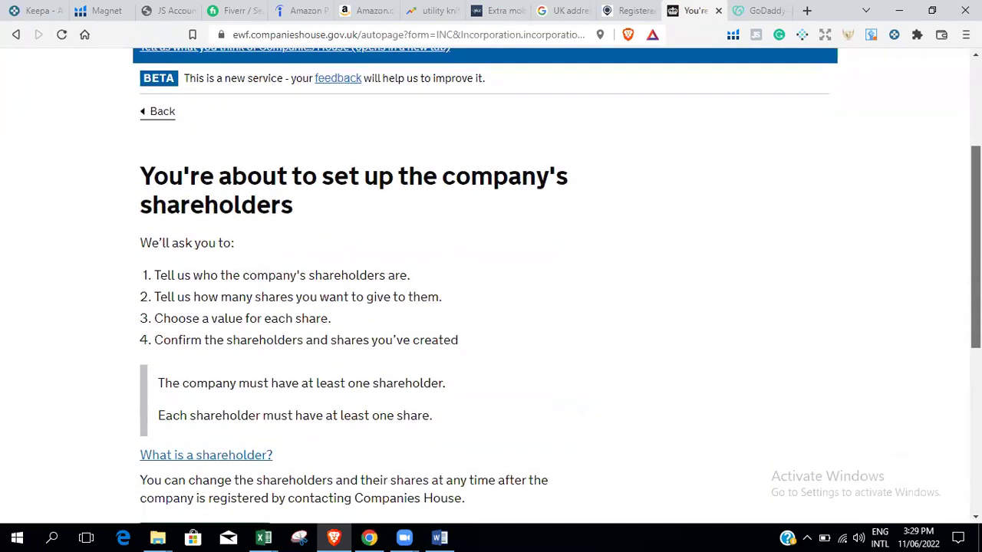
{"action": "scroll", "coordinate": [491, 284], "scroll_direction": "down", "scroll_amount": 1}
{"action": "scroll", "coordinate": [491, 284], "scroll_direction": "down", "scroll_amount": 1}
{"action": "left_click", "coordinate": [217, 416]}
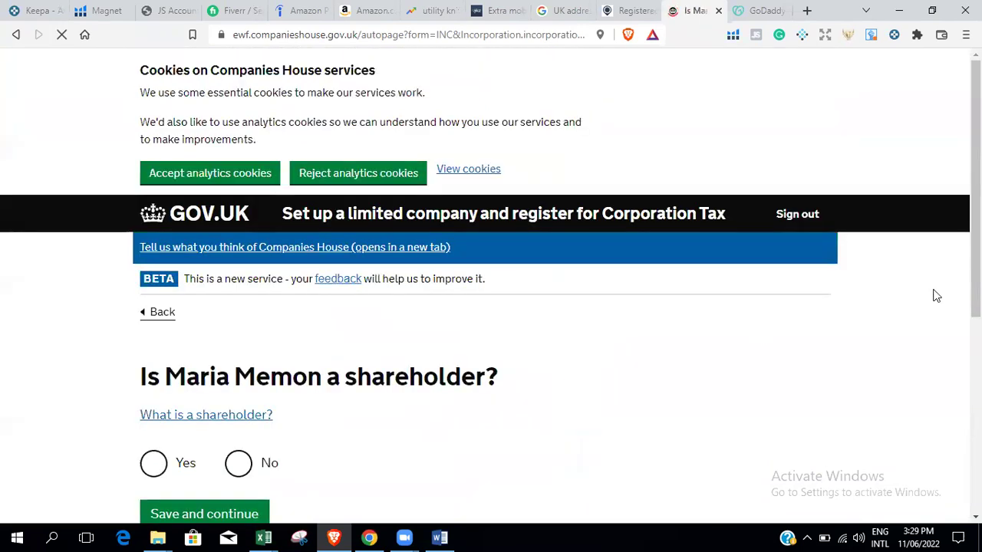
{"action": "scroll", "coordinate": [274, 286], "scroll_direction": "down", "scroll_amount": 3}
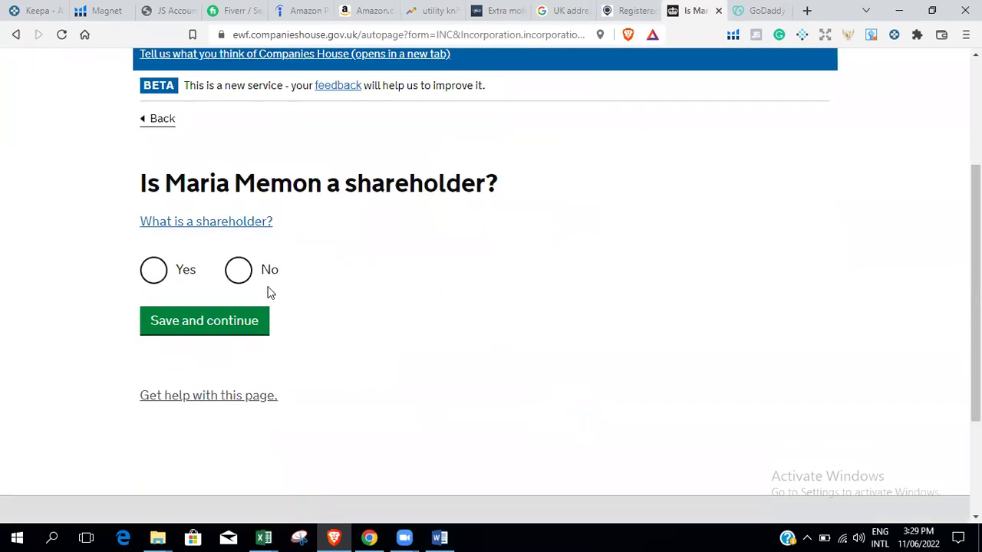
{"action": "left_click", "coordinate": [151, 275]}
{"action": "left_click", "coordinate": [204, 321]}
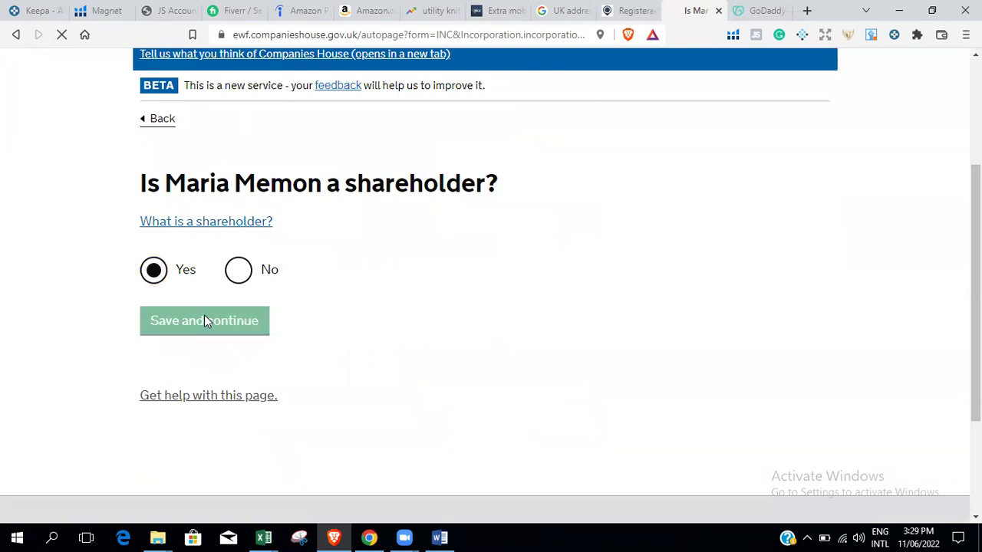
Answer No to another shareholder and confirm the shareholder details.
{"action": "scroll", "coordinate": [914, 205], "scroll_direction": "down", "scroll_amount": 2}
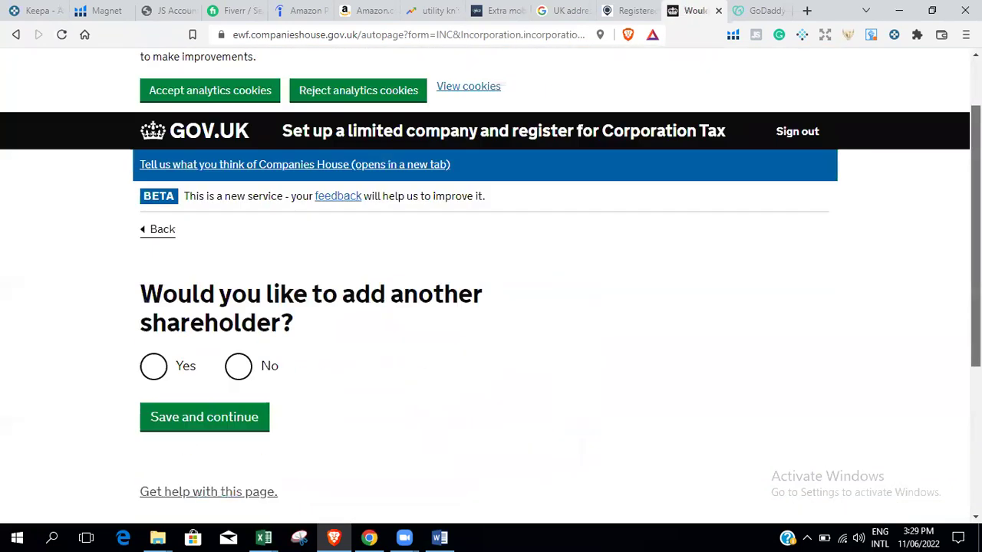
{"action": "left_click", "coordinate": [240, 294]}
{"action": "left_click", "coordinate": [213, 353]}
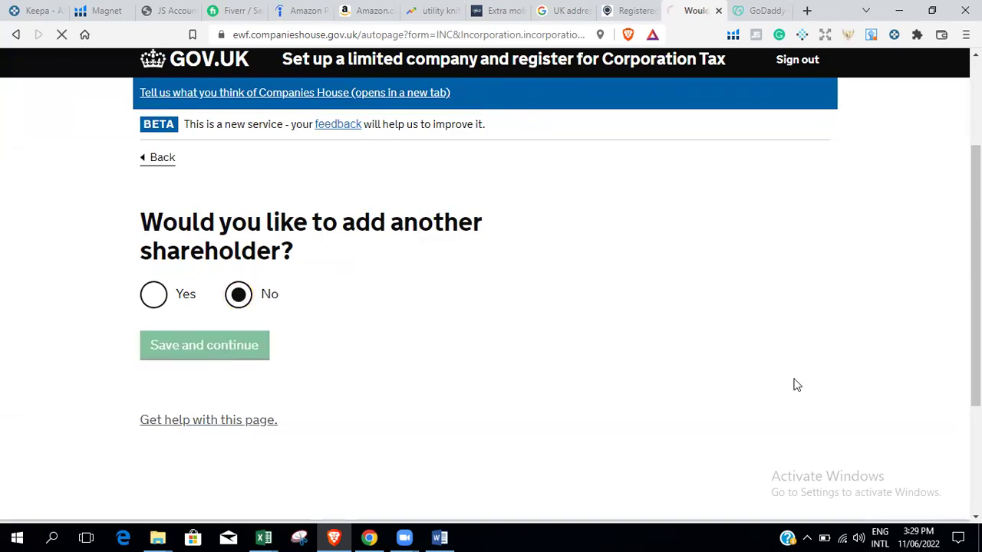
{"action": "scroll", "coordinate": [784, 388], "scroll_direction": "down", "scroll_amount": 4}
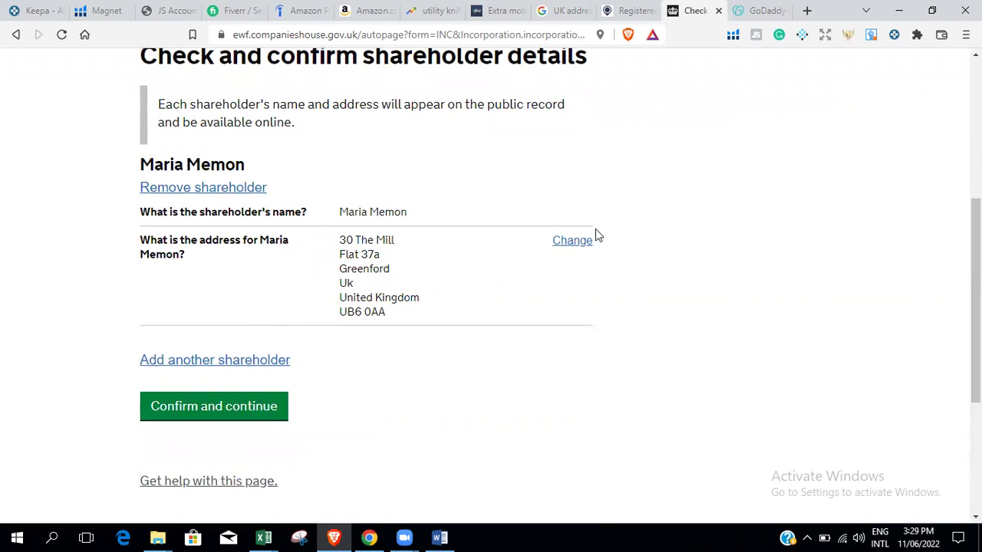
{"action": "left_click", "coordinate": [253, 407]}
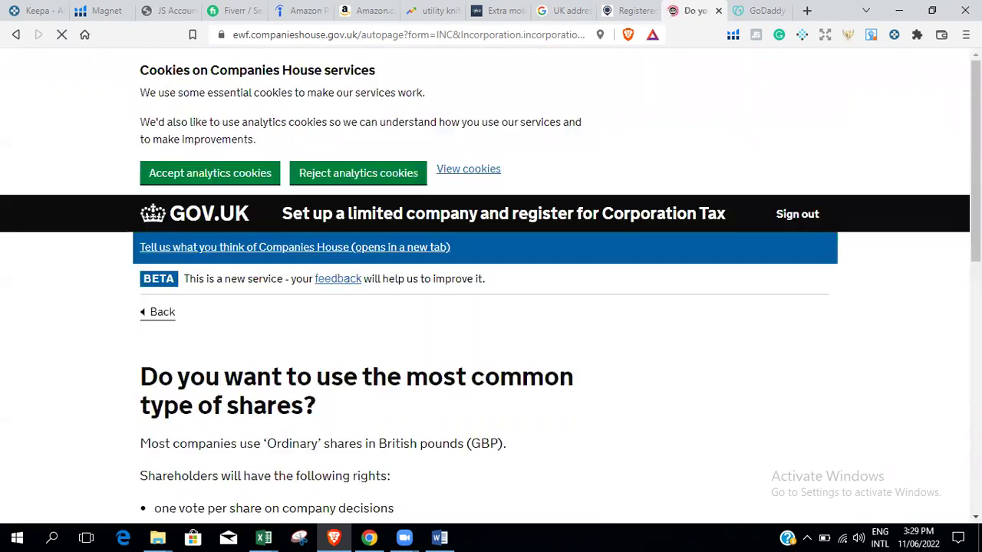
Choose the common Ordinary share type and give the shareholder 1 share.
{"action": "scroll", "coordinate": [491, 292], "scroll_direction": "down", "scroll_amount": 4}
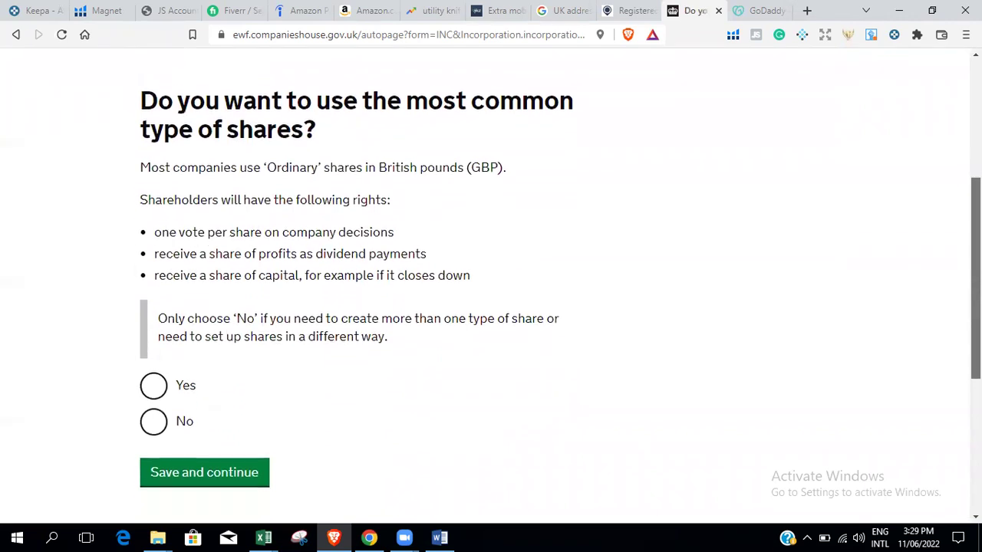
{"action": "left_click", "coordinate": [159, 393]}
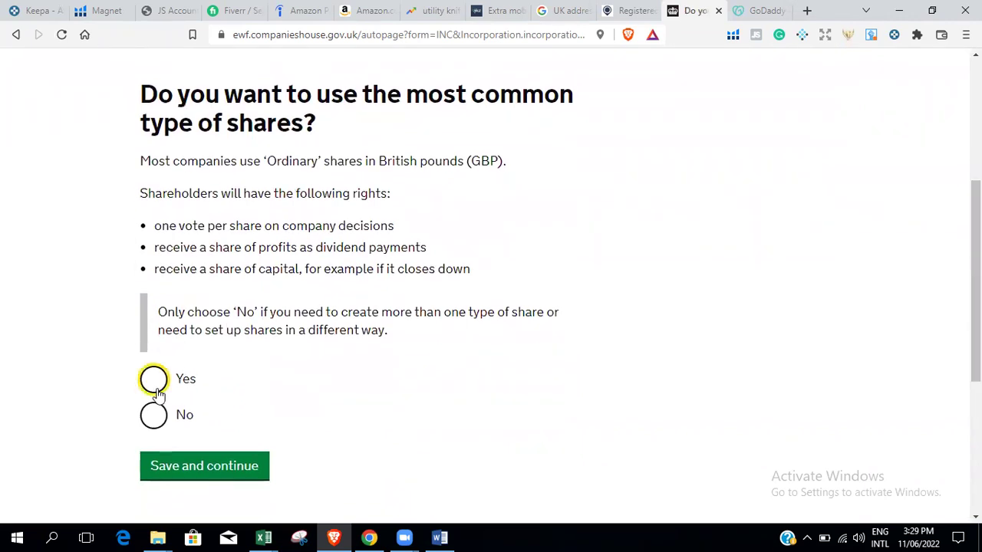
{"action": "left_click", "coordinate": [188, 469]}
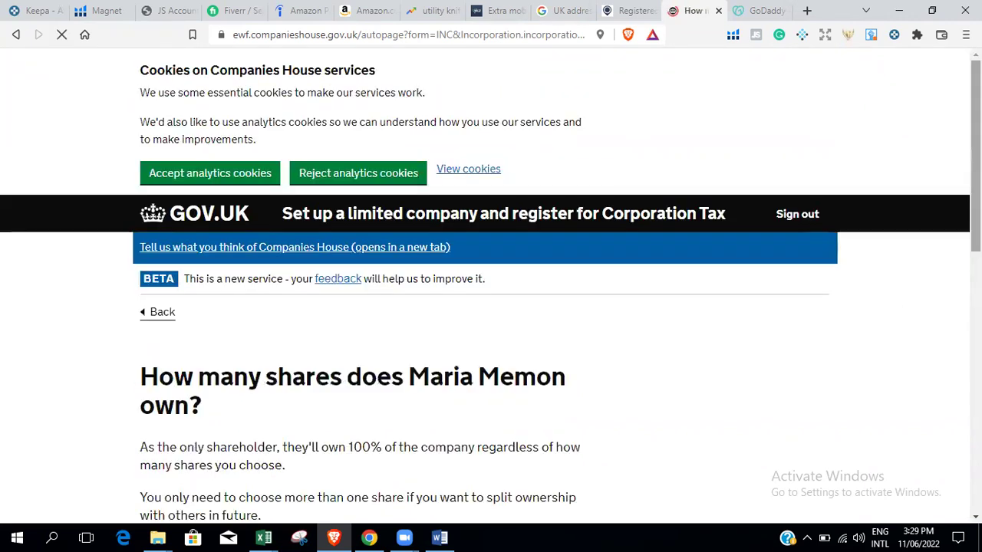
{"action": "scroll", "coordinate": [270, 451], "scroll_direction": "down", "scroll_amount": 3}
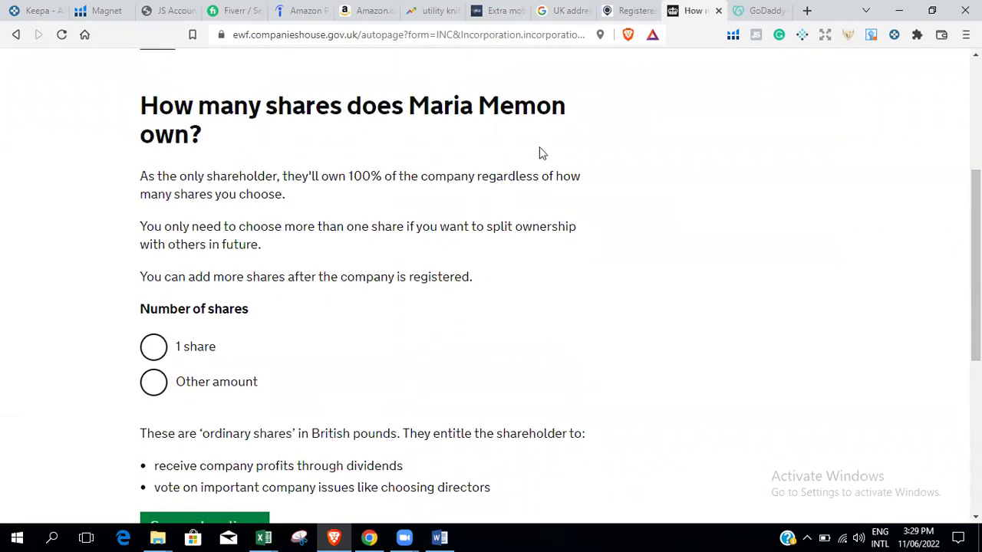
{"action": "left_click", "coordinate": [154, 346]}
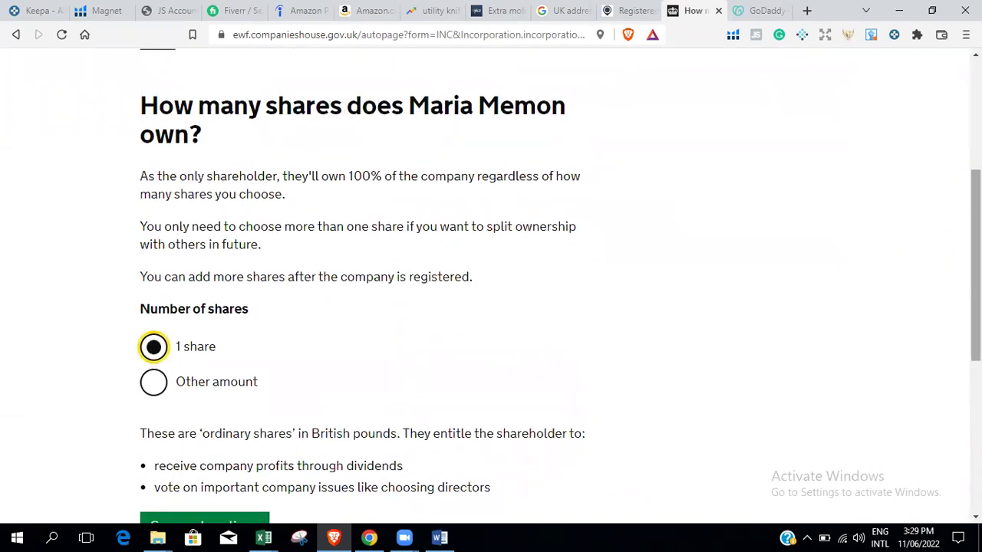
{"action": "scroll", "coordinate": [331, 230], "scroll_direction": "down", "scroll_amount": 4}
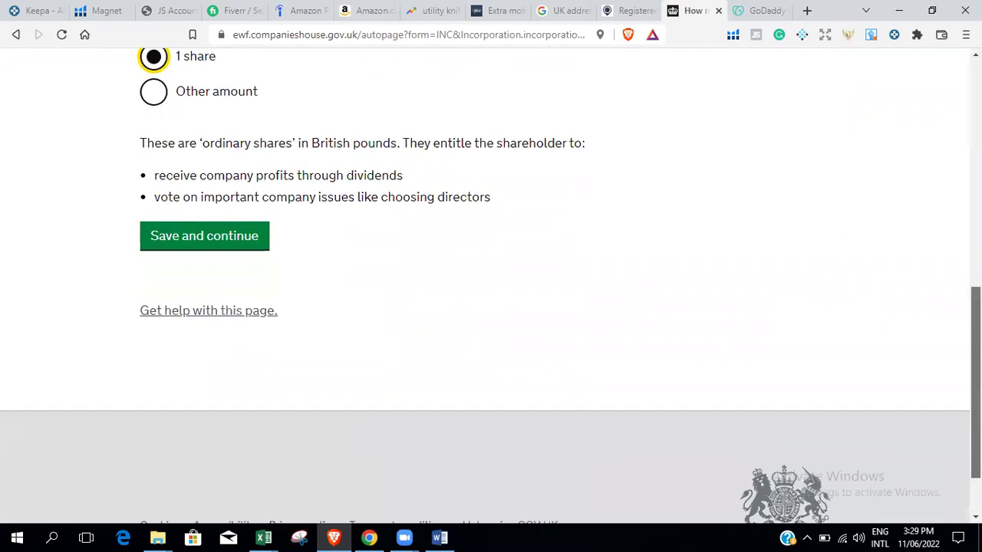
{"action": "left_click", "coordinate": [259, 230]}
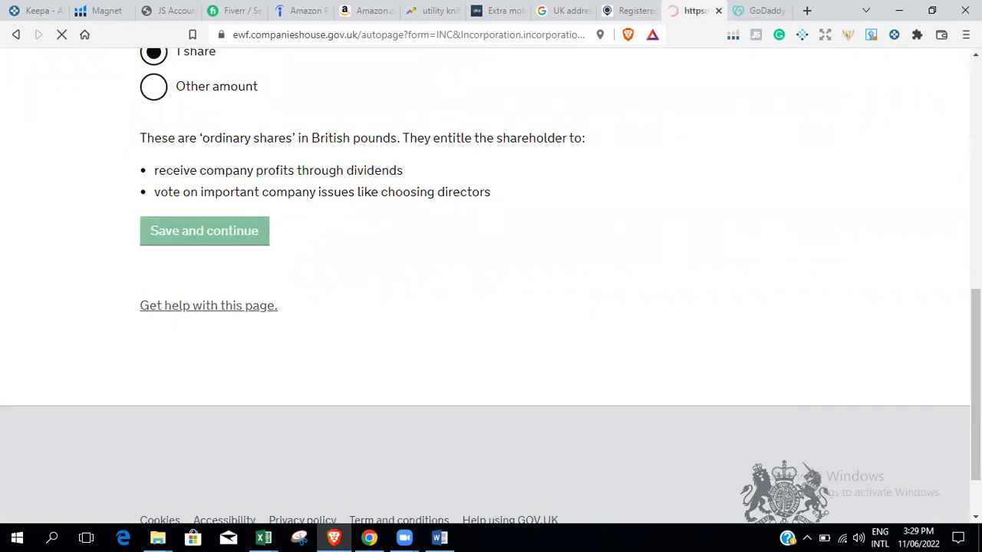
Set the value of each share to £1.
{"action": "scroll", "coordinate": [849, 241], "scroll_direction": "down", "scroll_amount": 2}
{"action": "scroll", "coordinate": [275, 305], "scroll_direction": "down", "scroll_amount": 1}
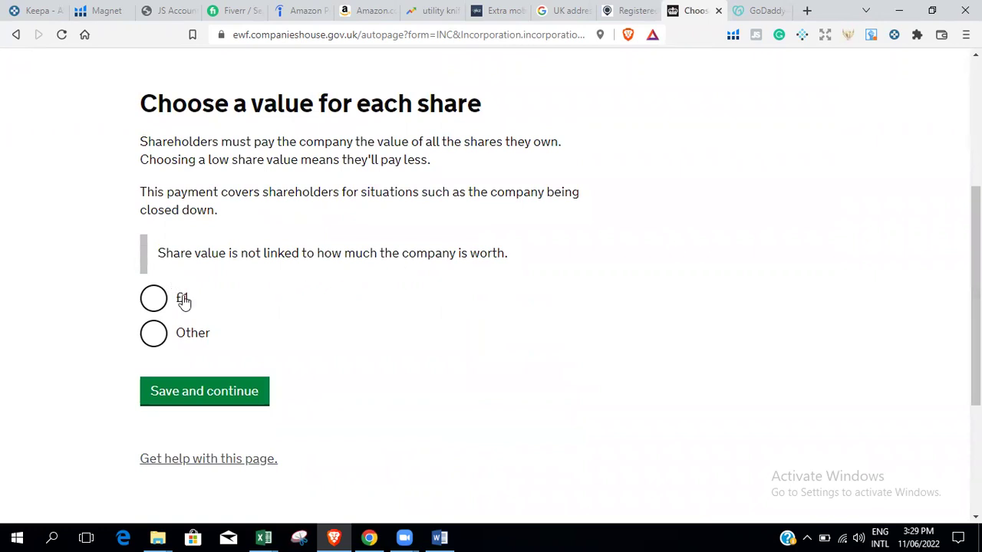
{"action": "left_click", "coordinate": [165, 311]}
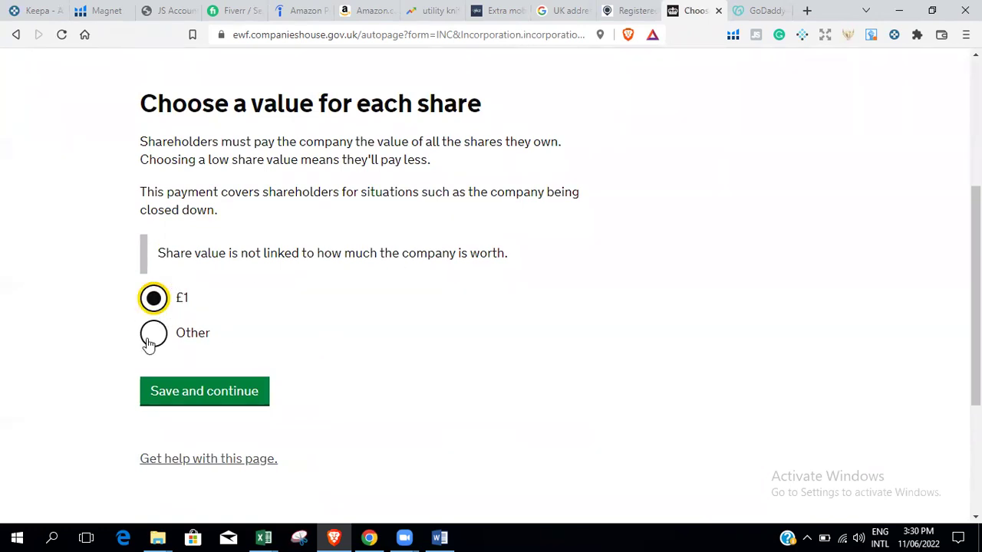
{"action": "left_click", "coordinate": [230, 394]}
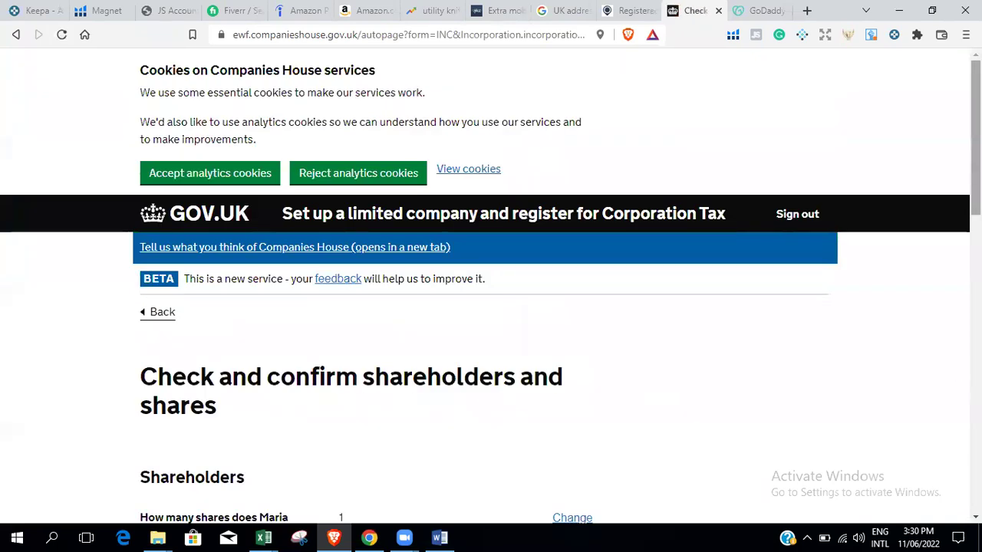
Confirm the single £1.00 ordinary share and continue to the Persons with Significant Control setup.
{"action": "scroll", "coordinate": [944, 244], "scroll_direction": "down", "scroll_amount": 5}
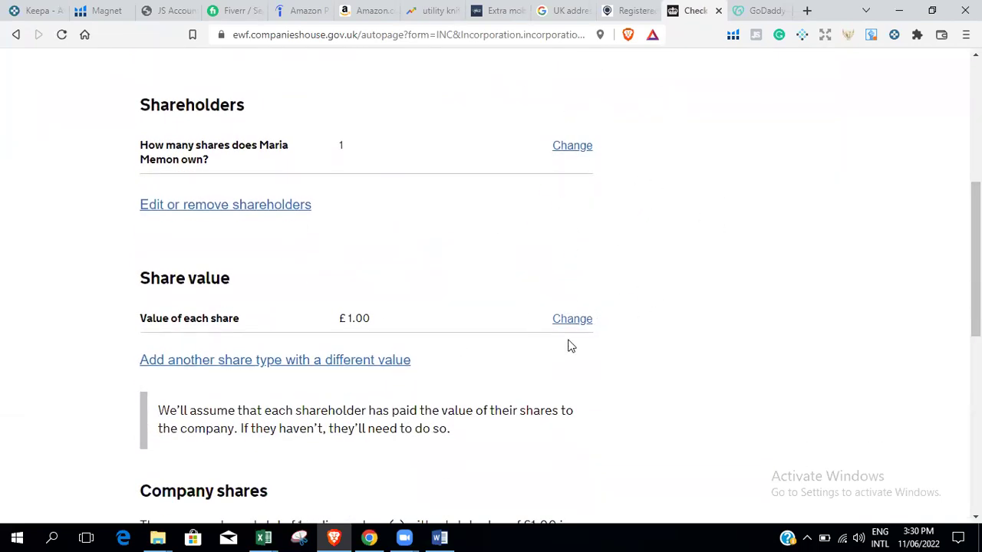
{"action": "scroll", "coordinate": [975, 261], "scroll_direction": "down", "scroll_amount": 2}
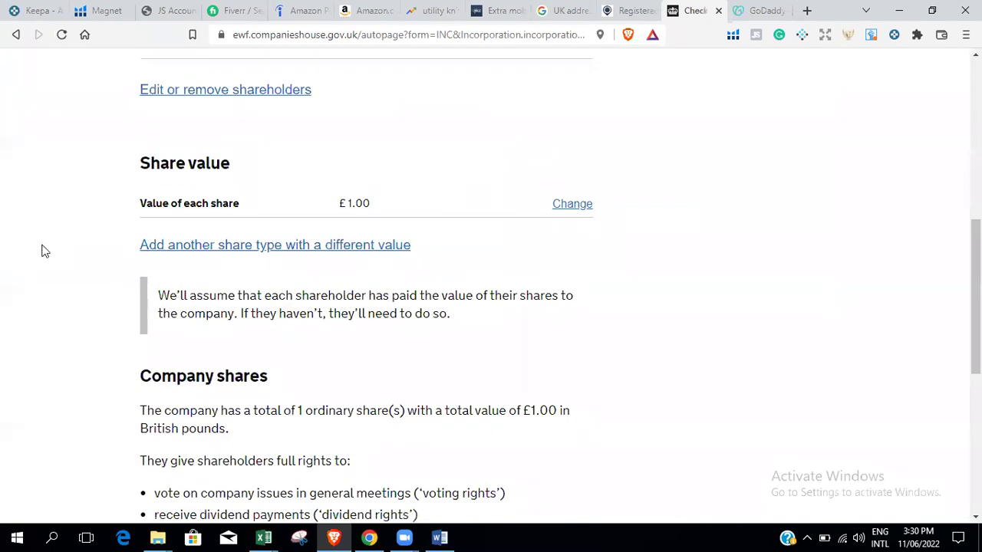
{"action": "scroll", "coordinate": [975, 307], "scroll_direction": "down", "scroll_amount": 1}
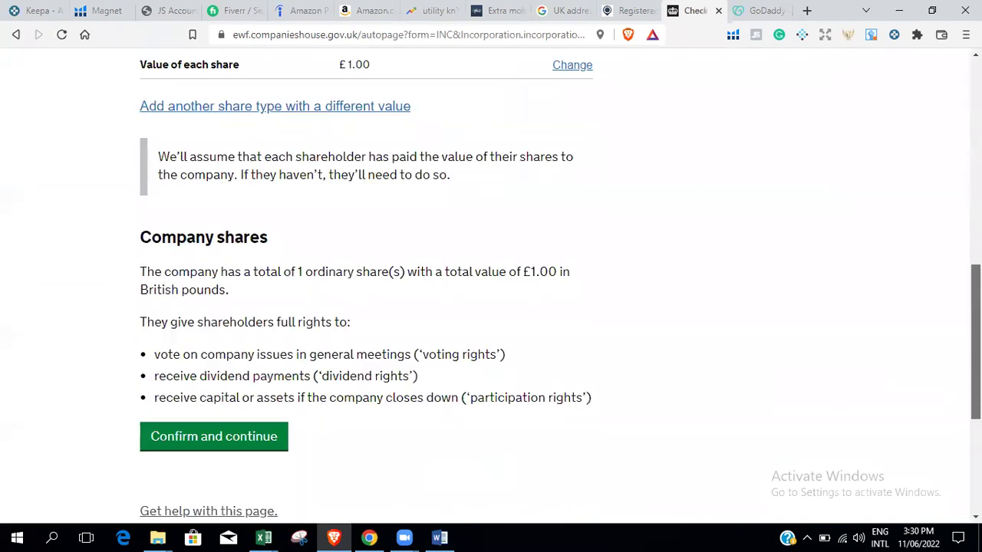
{"action": "scroll", "coordinate": [491, 286], "scroll_direction": "down", "scroll_amount": 5}
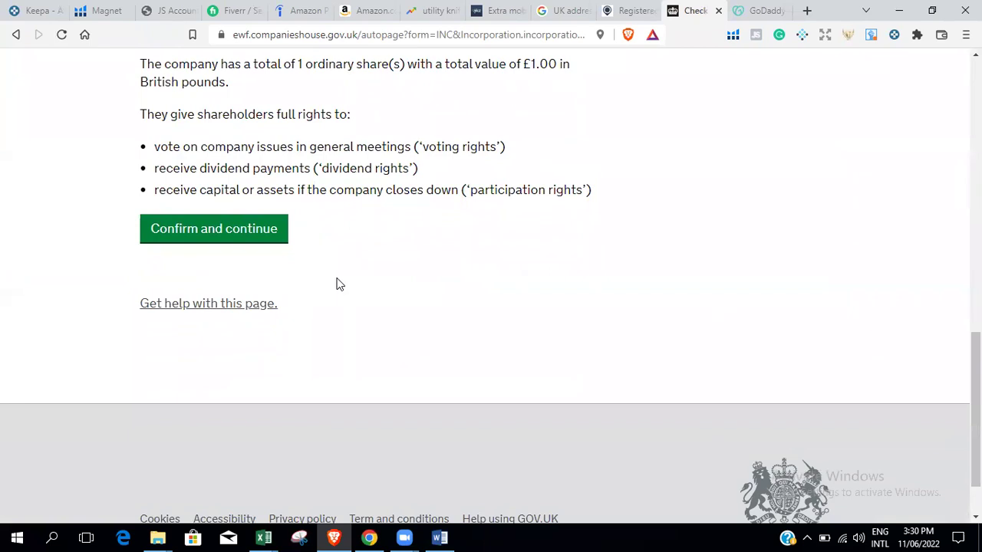
{"action": "left_click", "coordinate": [217, 232]}
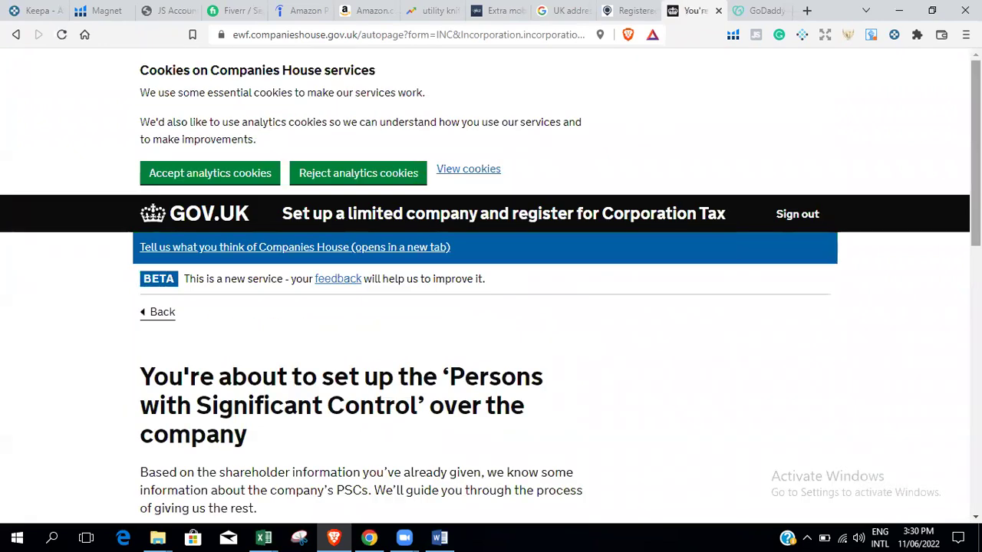
Continue past the Persons with Significant Control introduction to the questions about this person.
{"action": "scroll", "coordinate": [490, 307], "scroll_direction": "down", "scroll_amount": 2}
{"action": "scroll", "coordinate": [491, 286], "scroll_direction": "down", "scroll_amount": 3}
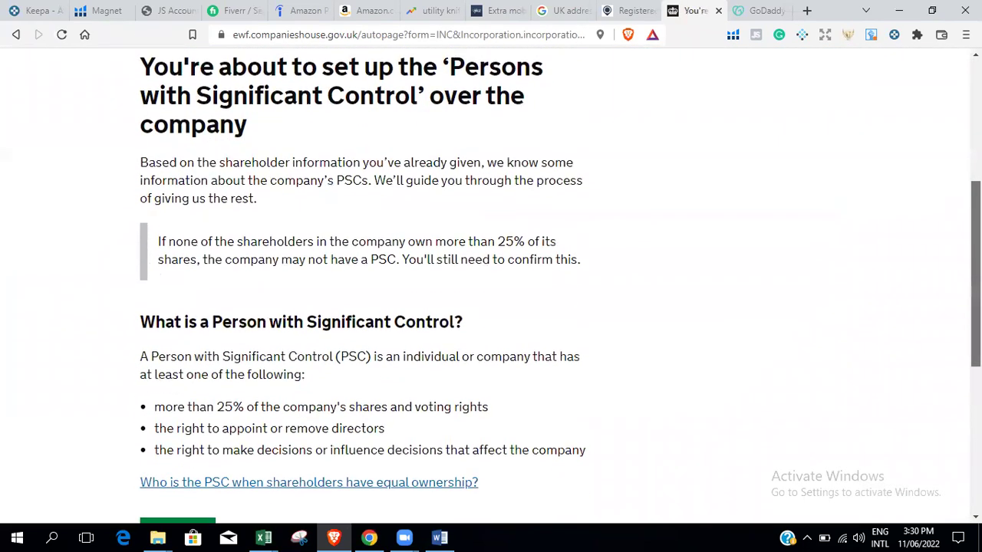
{"action": "scroll", "coordinate": [491, 285], "scroll_direction": "down", "scroll_amount": 1}
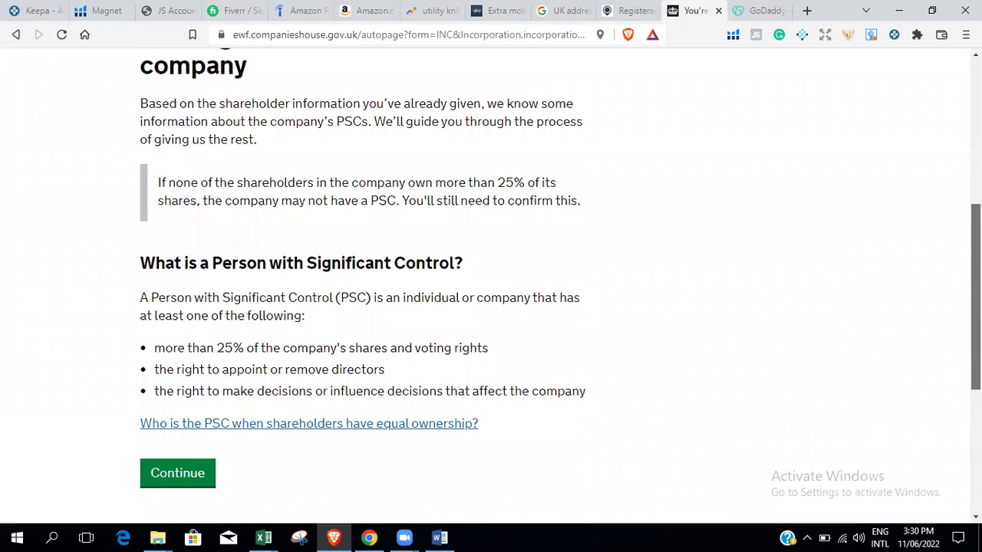
{"action": "scroll", "coordinate": [905, 314], "scroll_direction": "down", "scroll_amount": 1}
{"action": "left_click", "coordinate": [187, 454]}
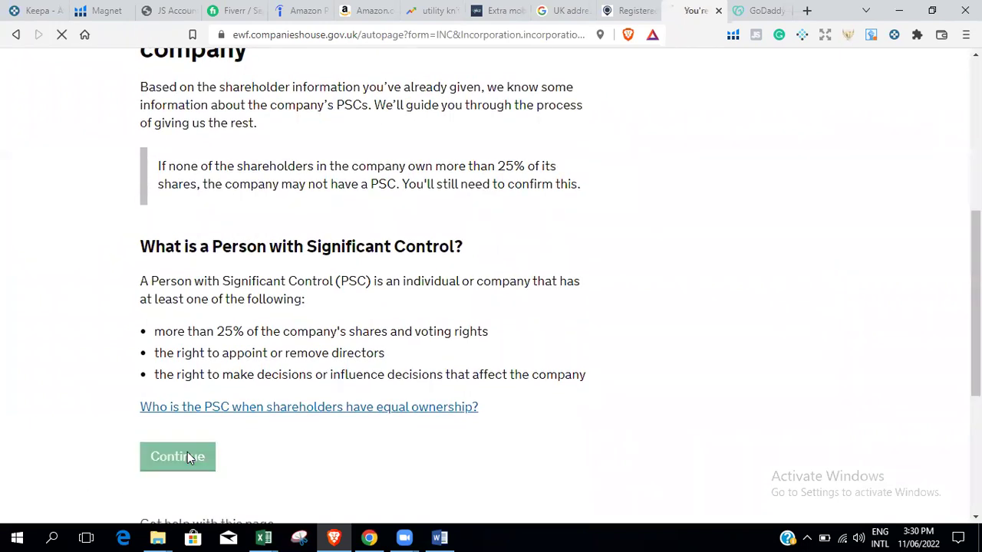
{"action": "scroll", "coordinate": [868, 263], "scroll_direction": "down", "scroll_amount": 3}
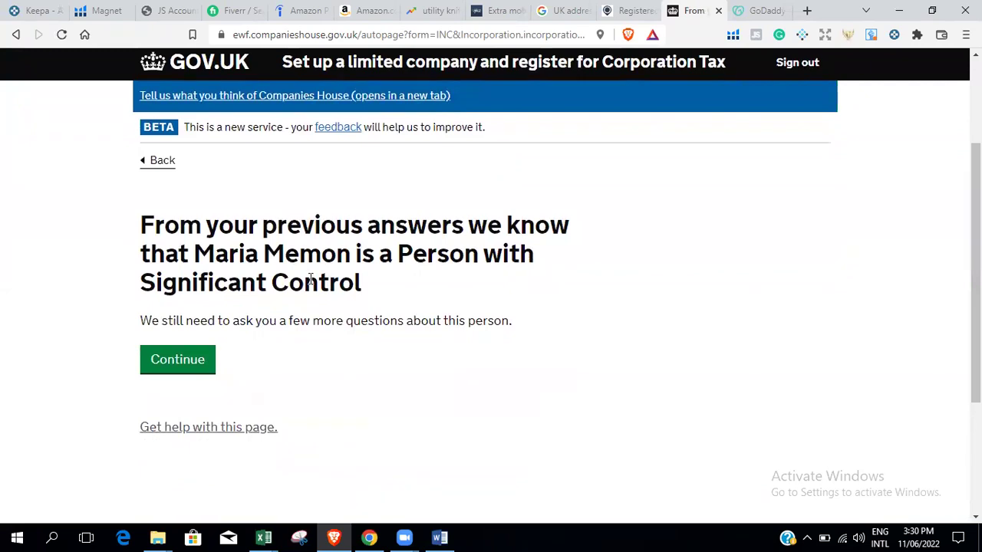
{"action": "left_click", "coordinate": [176, 357]}
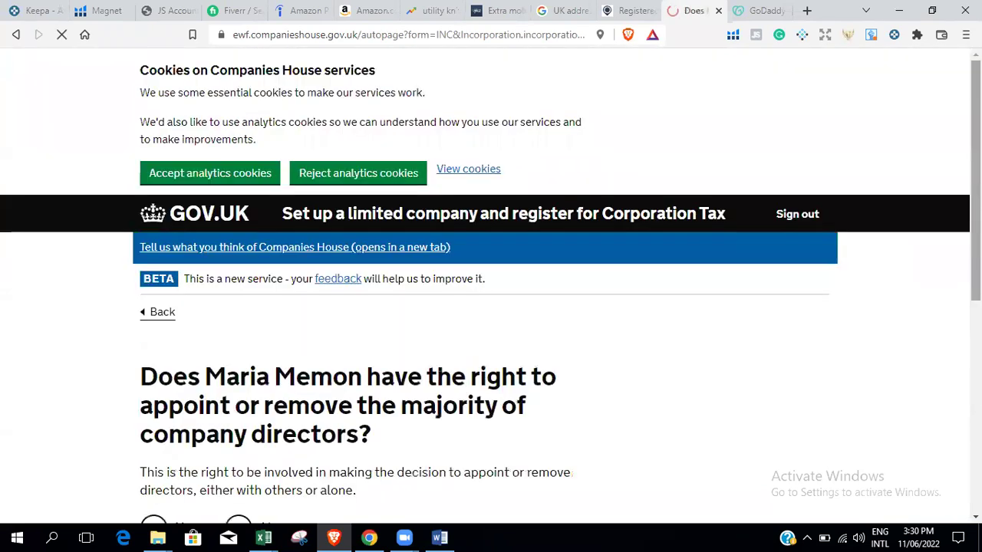
Answer Yes that the shareholder can appoint or remove most directors, and save.
{"action": "scroll", "coordinate": [859, 267], "scroll_direction": "down", "scroll_amount": 2}
{"action": "scroll", "coordinate": [441, 270], "scroll_direction": "down", "scroll_amount": 1}
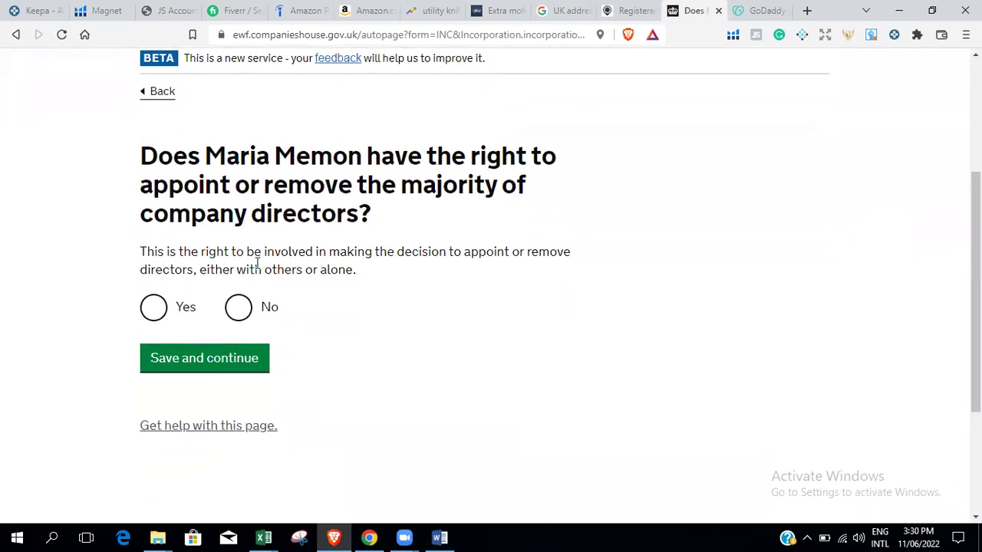
{"action": "left_click", "coordinate": [154, 306]}
{"action": "left_click", "coordinate": [245, 359]}
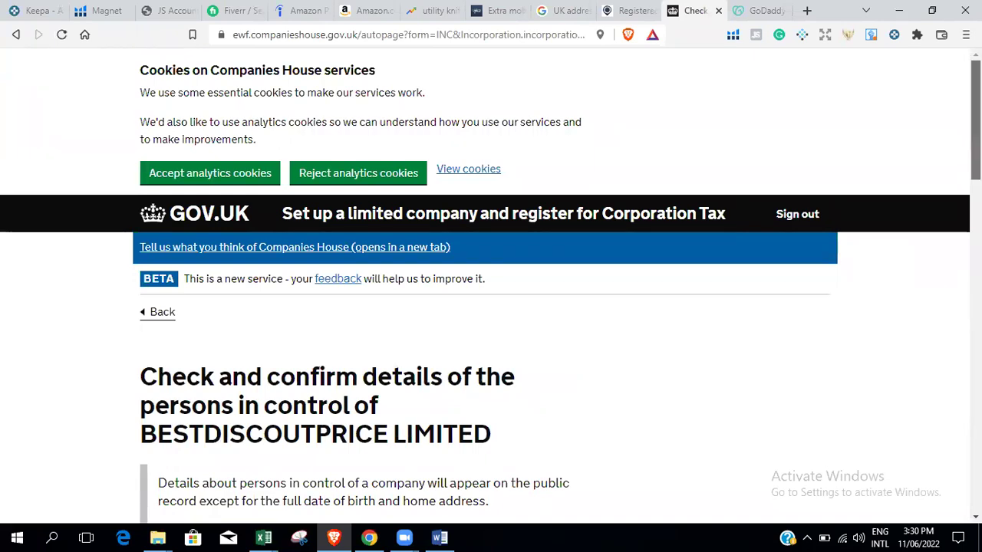
Review the persons-in-control details for BESTDISCOUTPRICE LIMITED.
{"action": "scroll", "coordinate": [490, 292], "scroll_direction": "down", "scroll_amount": 6}
{"action": "scroll", "coordinate": [491, 292], "scroll_direction": "up", "scroll_amount": 5}
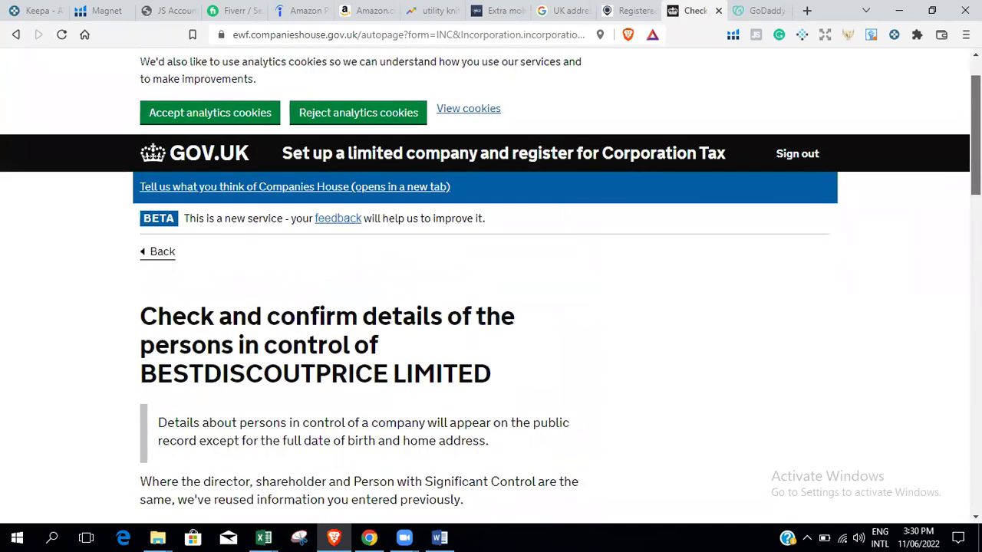
{"action": "scroll", "coordinate": [491, 291], "scroll_direction": "down", "scroll_amount": 1}
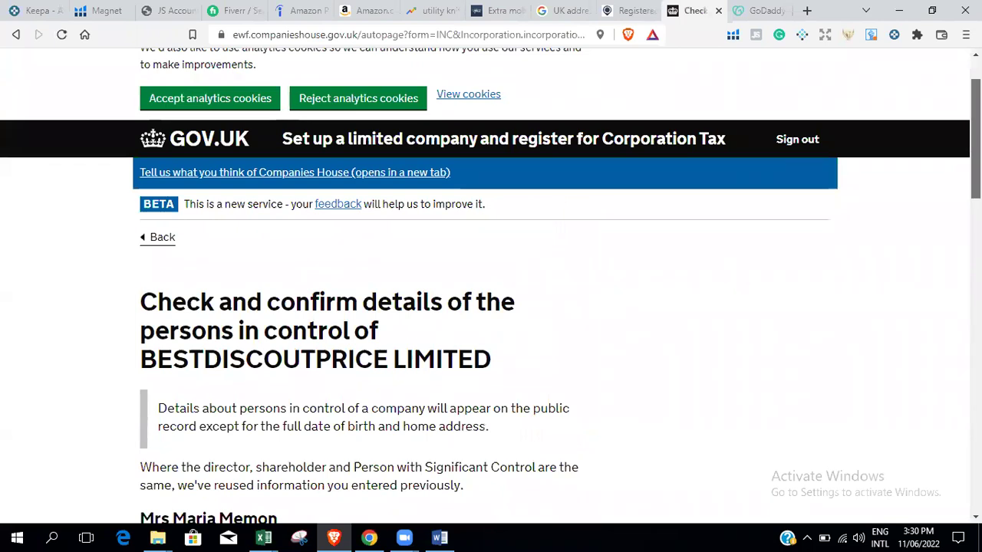
{"action": "scroll", "coordinate": [491, 292], "scroll_direction": "down", "scroll_amount": 1}
{"action": "scroll", "coordinate": [491, 292], "scroll_direction": "up", "scroll_amount": 1}
{"action": "scroll", "coordinate": [491, 292], "scroll_direction": "down", "scroll_amount": 1}
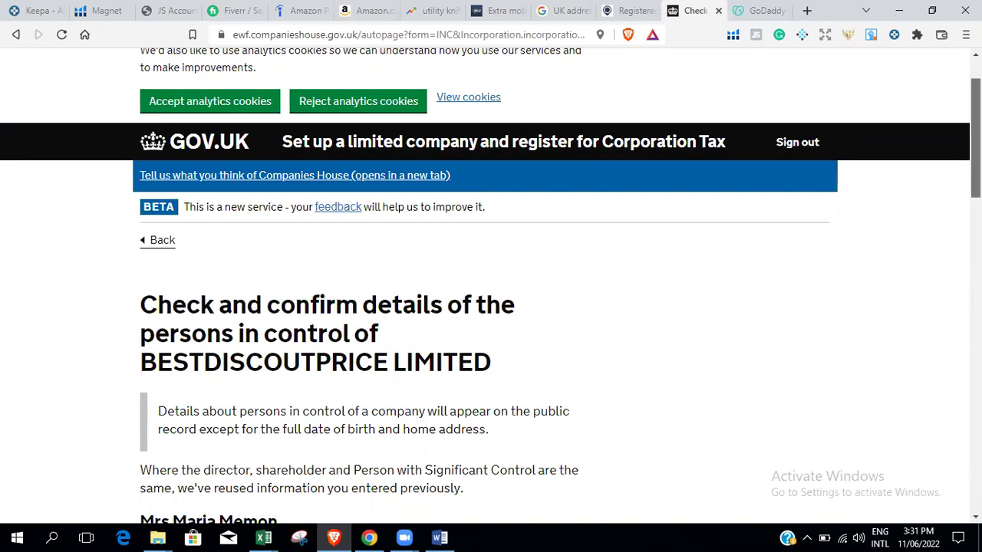
{"action": "scroll", "coordinate": [975, 138], "scroll_direction": "down", "scroll_amount": 4}
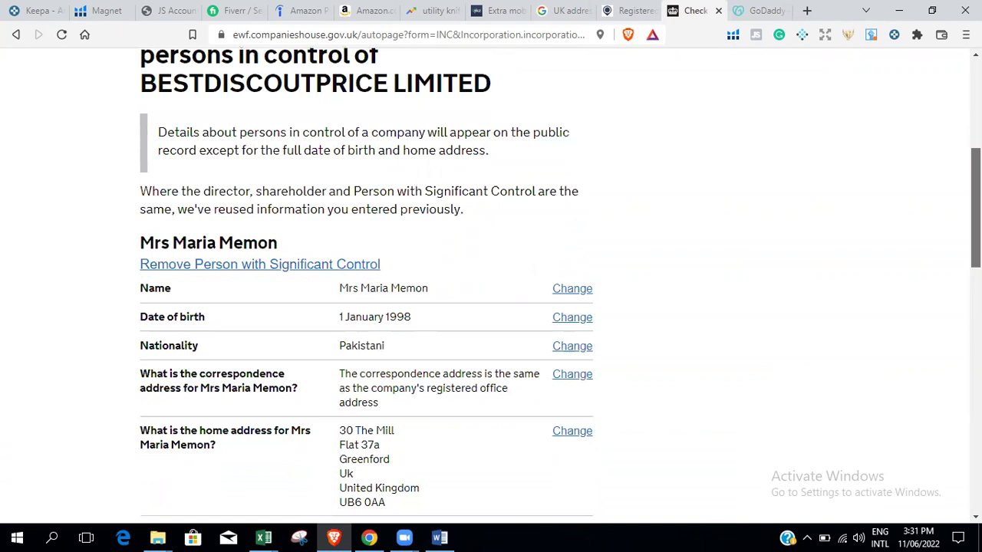
{"action": "scroll", "coordinate": [141, 250], "scroll_direction": "up", "scroll_amount": 2}
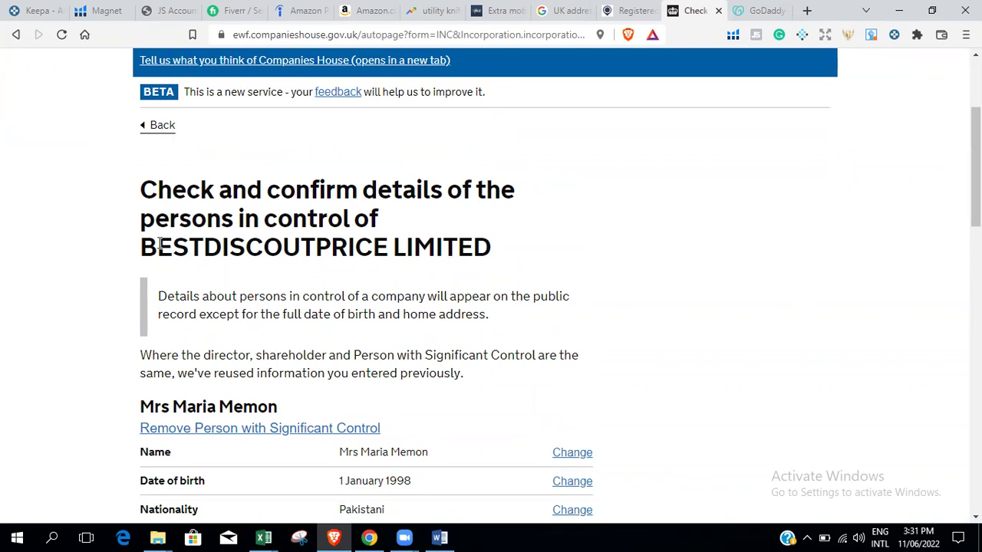
{"action": "left_click_drag", "start_coordinate": [143, 244], "coordinate": [502, 248]}
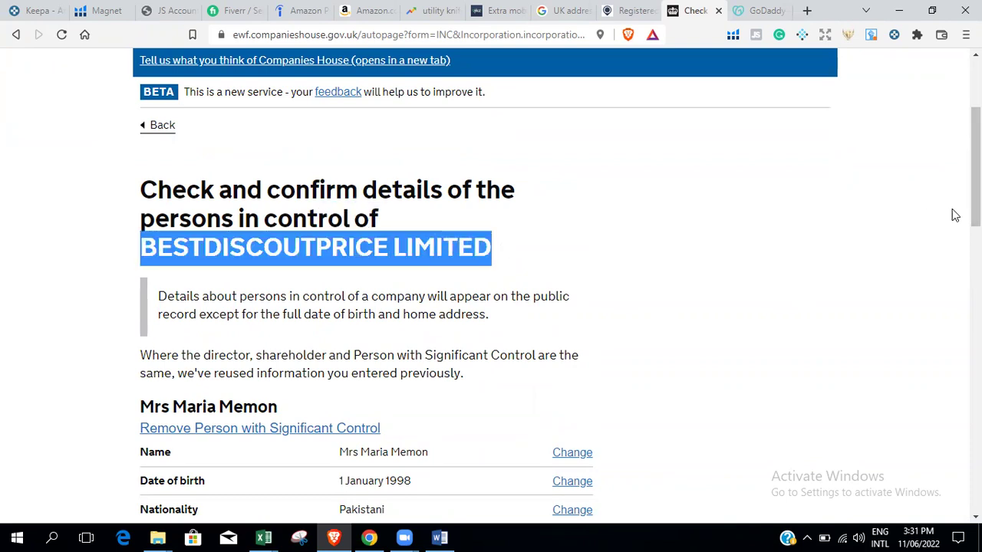
{"action": "left_click_drag", "start_coordinate": [976, 169], "coordinate": [976, 394]}
Confirm the person in control's home address and control of the company, and save.
{"action": "left_click", "coordinate": [149, 163]}
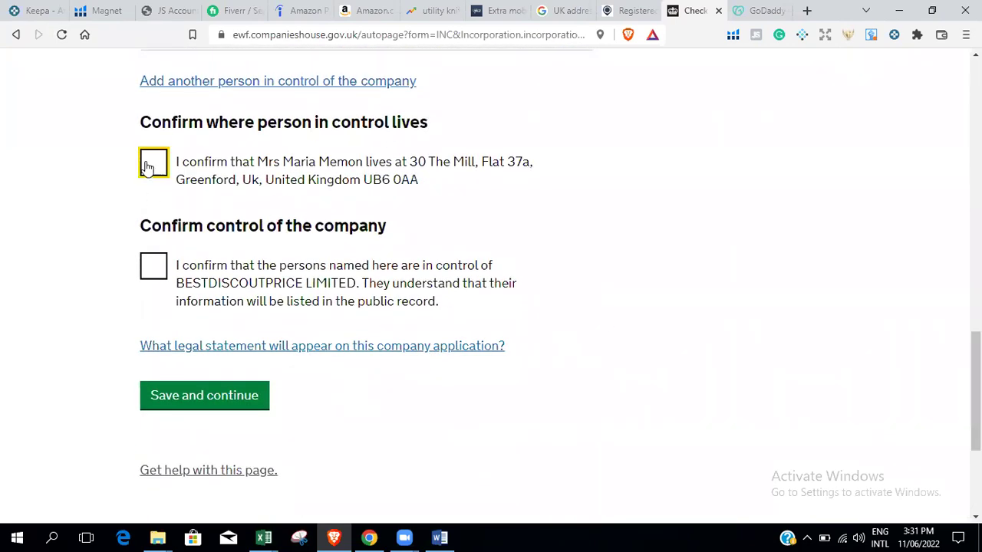
{"action": "left_click", "coordinate": [153, 262]}
{"action": "left_click", "coordinate": [206, 397]}
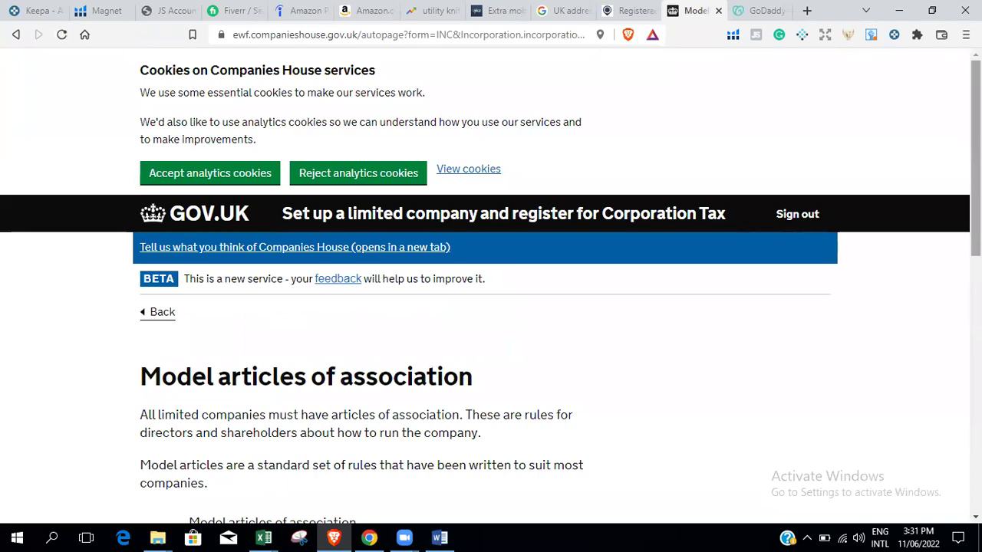
Choose to use the standard model articles of association.
{"action": "scroll", "coordinate": [945, 162], "scroll_direction": "down", "scroll_amount": 4}
{"action": "left_click", "coordinate": [154, 440]}
{"action": "left_click", "coordinate": [190, 494]}
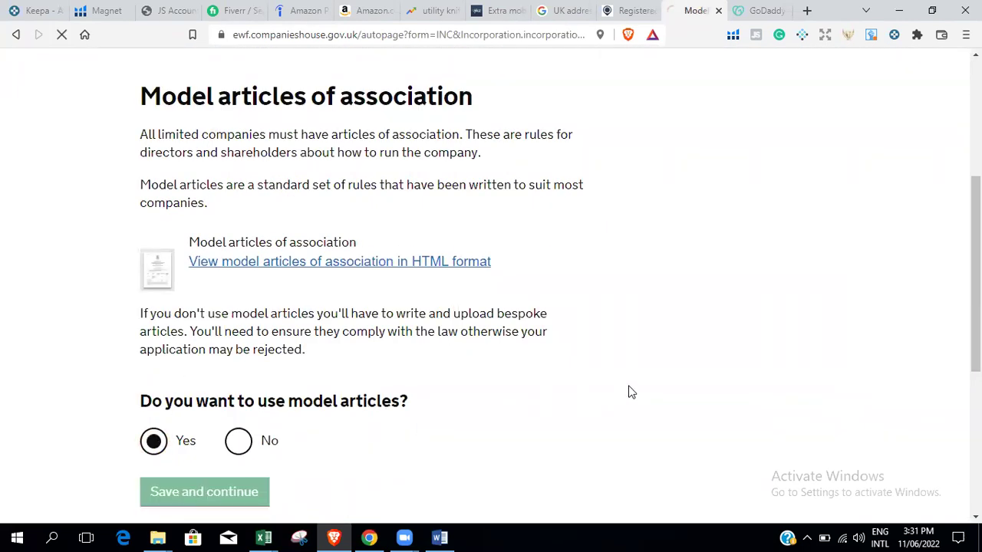
Agree to form the company according to the memorandum and save.
{"action": "scroll", "coordinate": [406, 232], "scroll_direction": "down", "scroll_amount": 4}
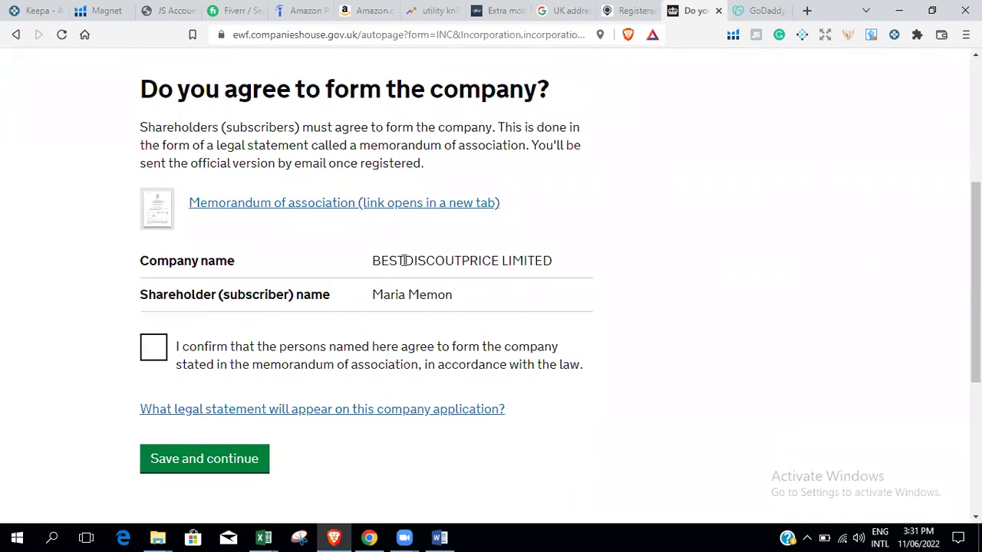
{"action": "left_click", "coordinate": [157, 351]}
{"action": "left_click", "coordinate": [213, 465]}
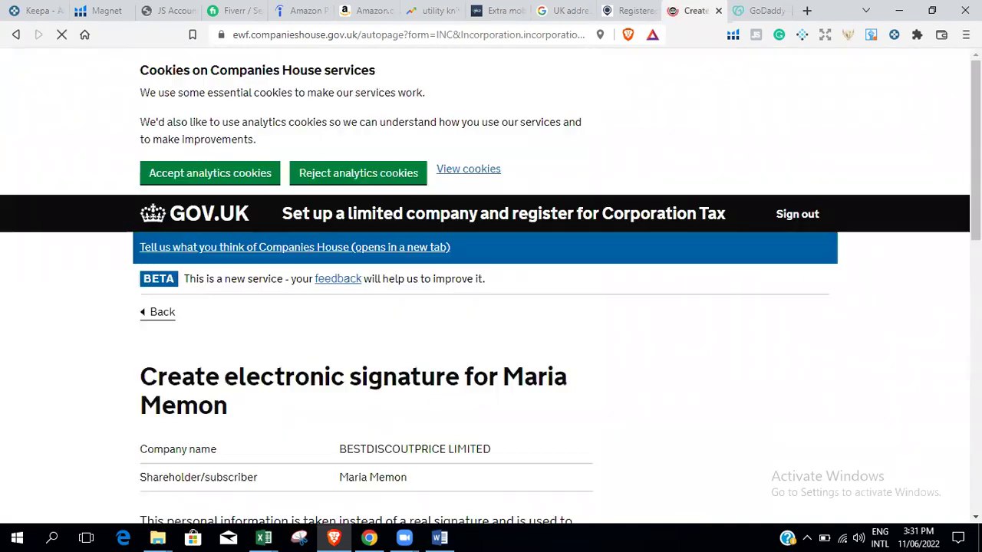
Give the town of birth and the telephone number's last three digits as signature answers.
{"action": "scroll", "coordinate": [491, 291], "scroll_direction": "down", "scroll_amount": 3}
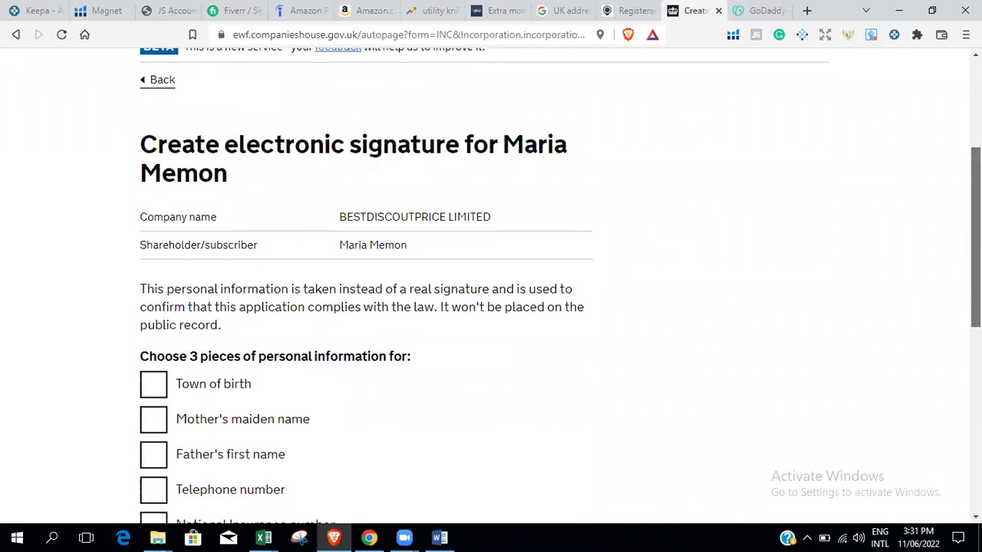
{"action": "scroll", "coordinate": [560, 286], "scroll_direction": "down", "scroll_amount": 1}
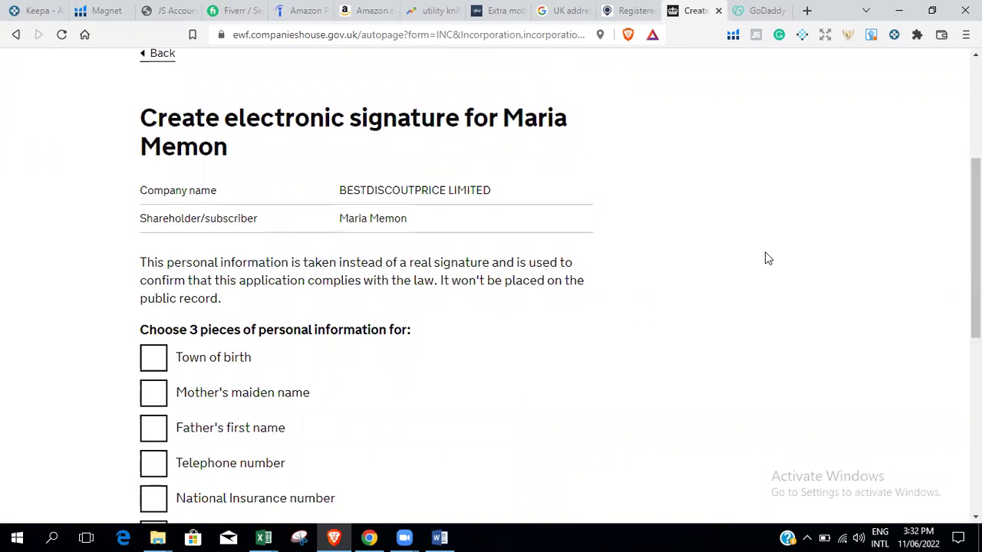
{"action": "scroll", "coordinate": [460, 264], "scroll_direction": "down", "scroll_amount": 1}
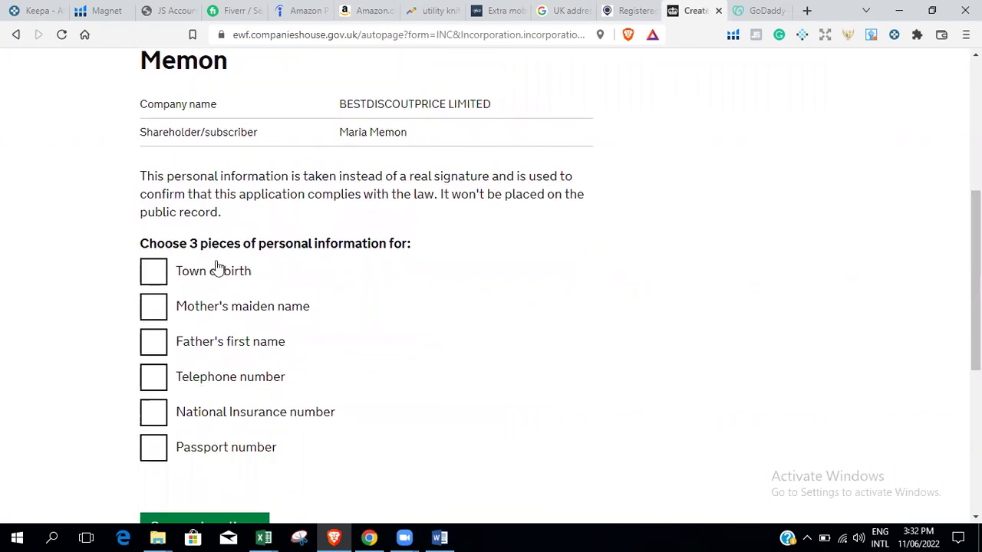
{"action": "left_click", "coordinate": [154, 278]}
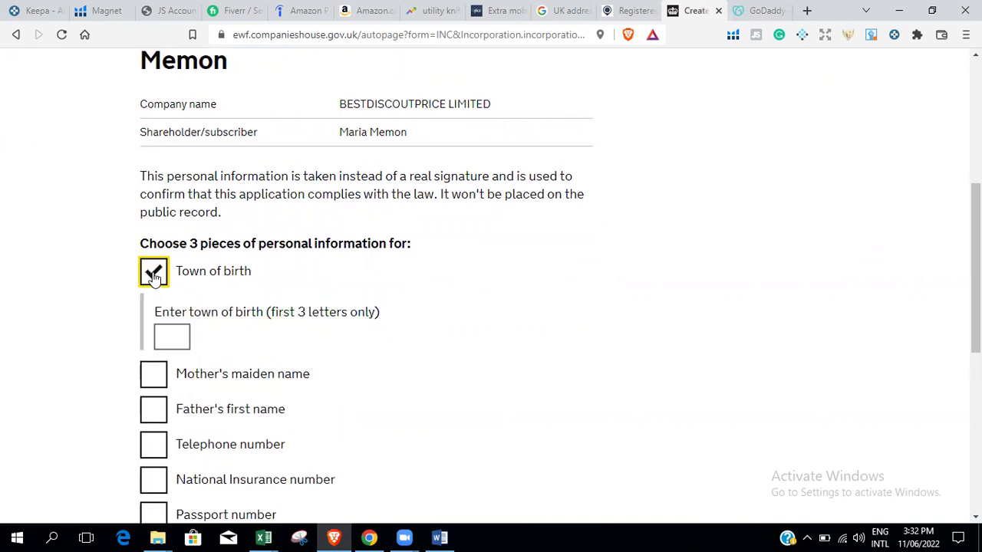
{"action": "left_click", "coordinate": [168, 343]}
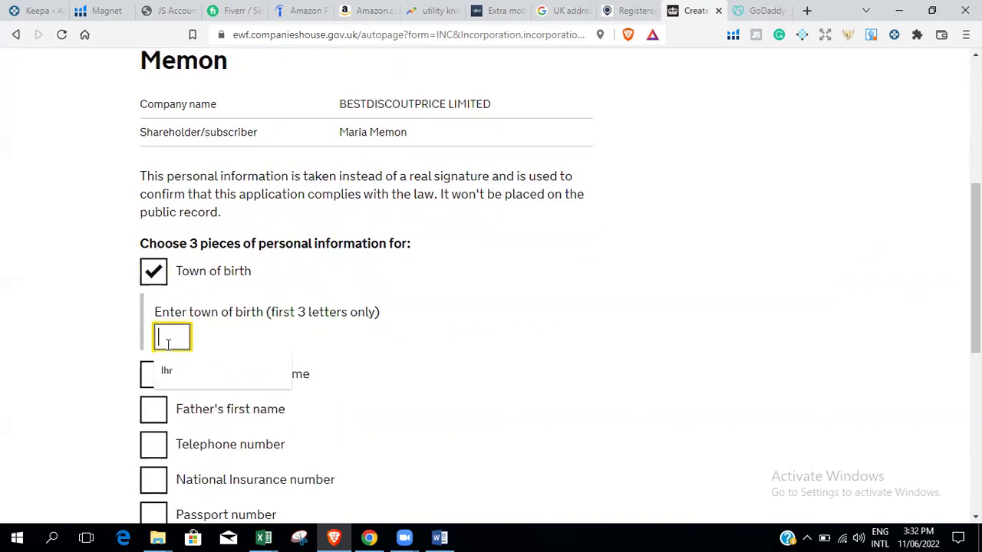
{"action": "type", "text": "khi"}
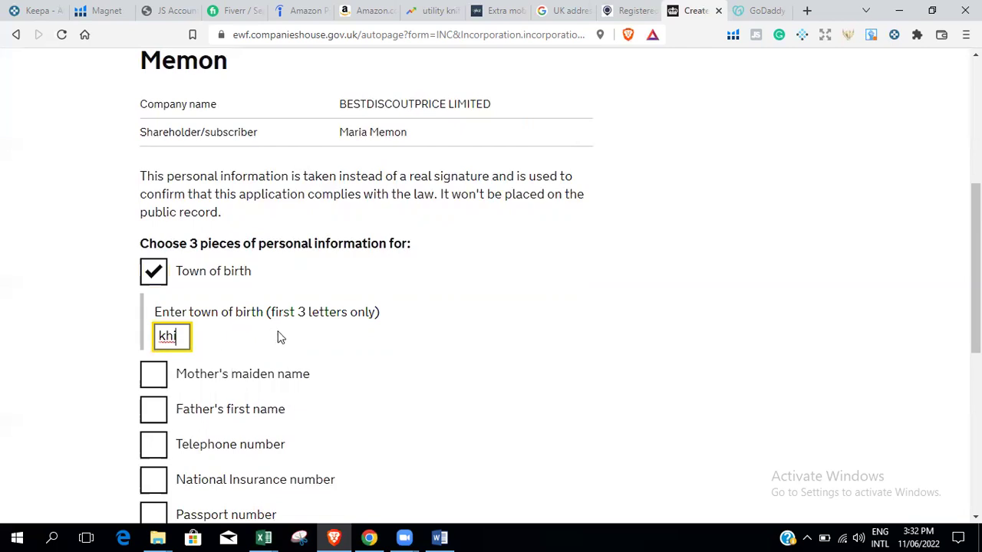
{"action": "left_click", "coordinate": [280, 338]}
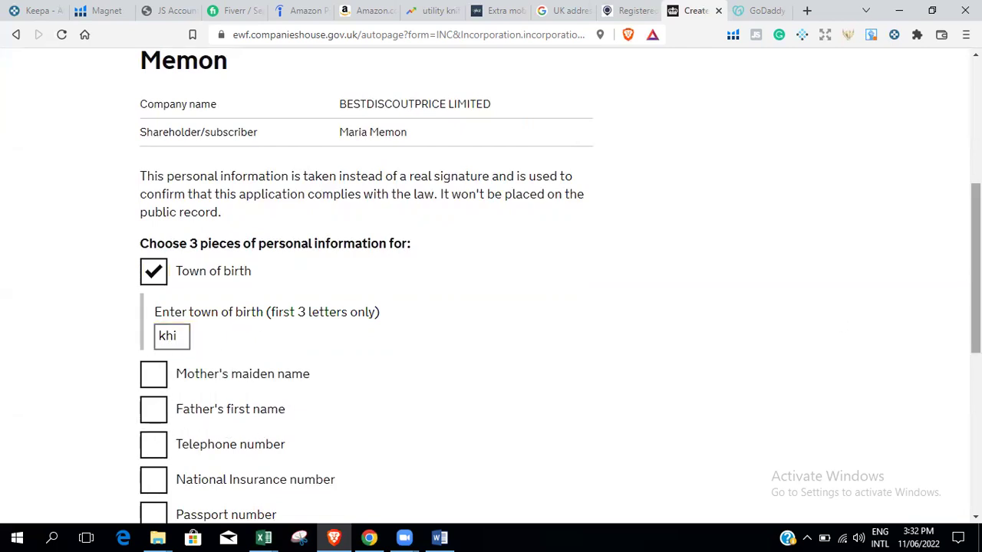
{"action": "scroll", "coordinate": [330, 306], "scroll_direction": "down", "scroll_amount": 1}
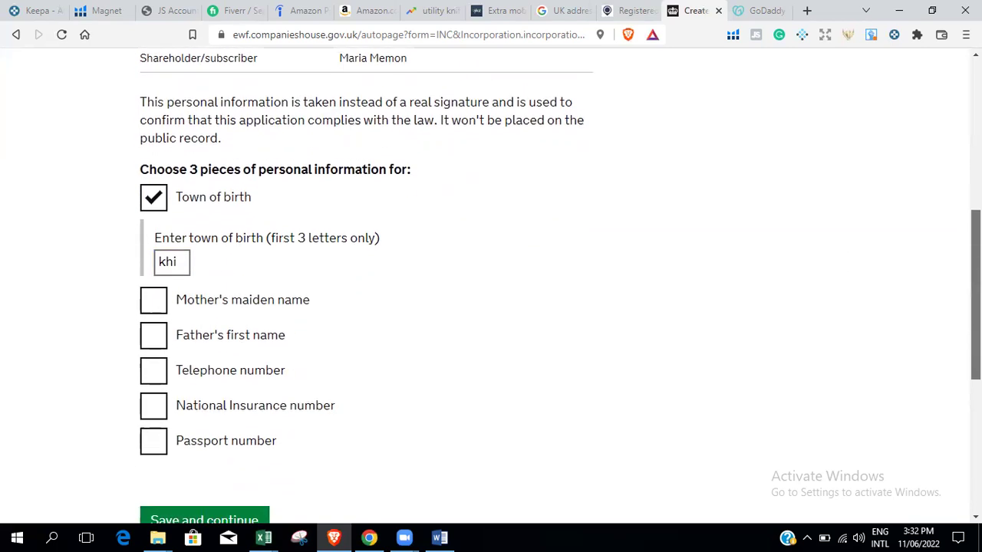
{"action": "left_click", "coordinate": [147, 371]}
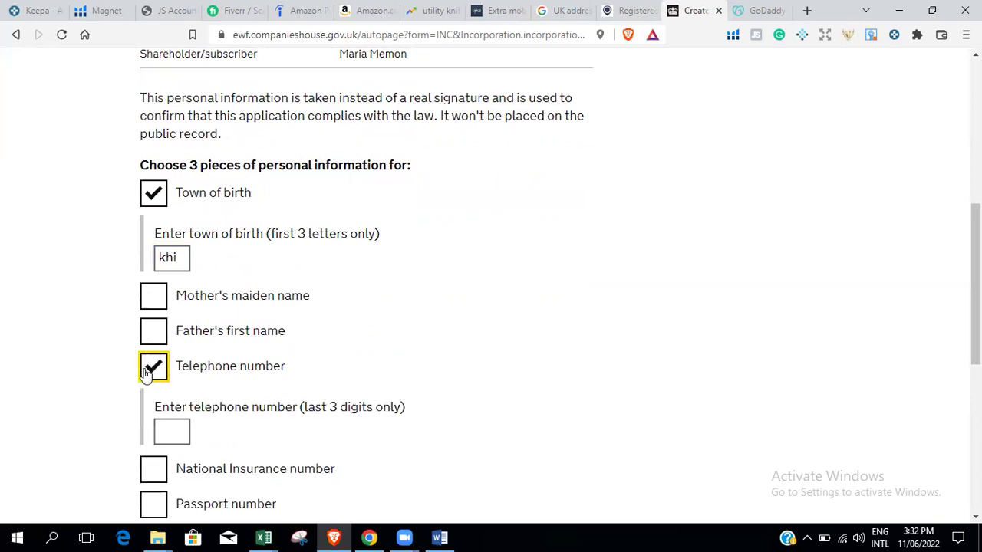
{"action": "left_click", "coordinate": [160, 432]}
{"action": "type", "text": "123"}
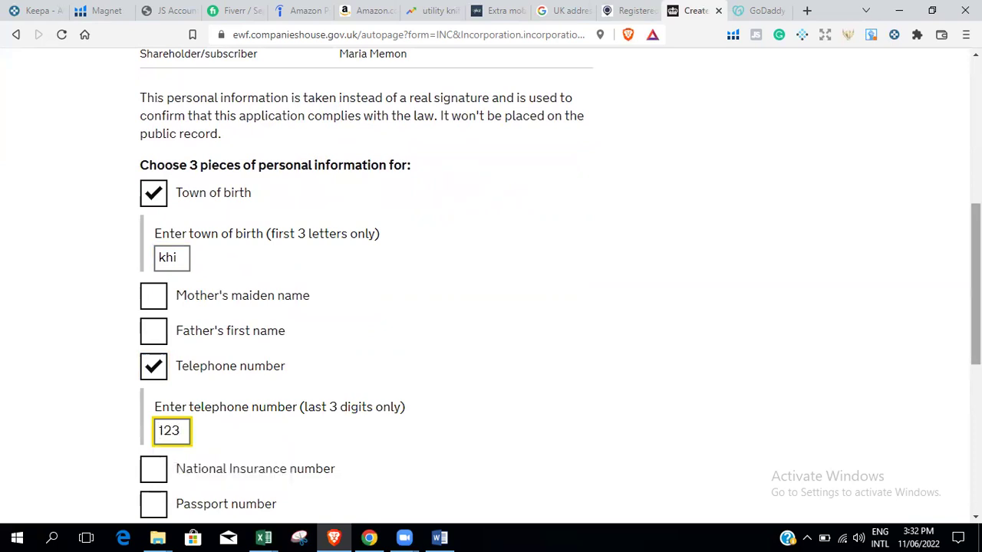
Add the passport number's last three digits as a third answer and submit the form.
{"action": "scroll", "coordinate": [343, 362], "scroll_direction": "down", "scroll_amount": 2}
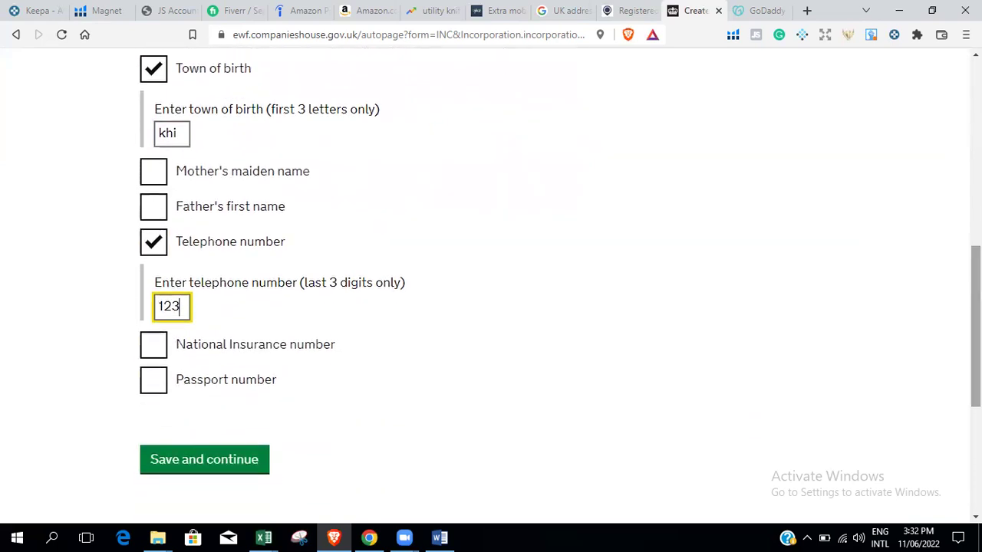
{"action": "left_click", "coordinate": [148, 386]}
{"action": "left_click", "coordinate": [185, 451]}
{"action": "type", "text": "123"}
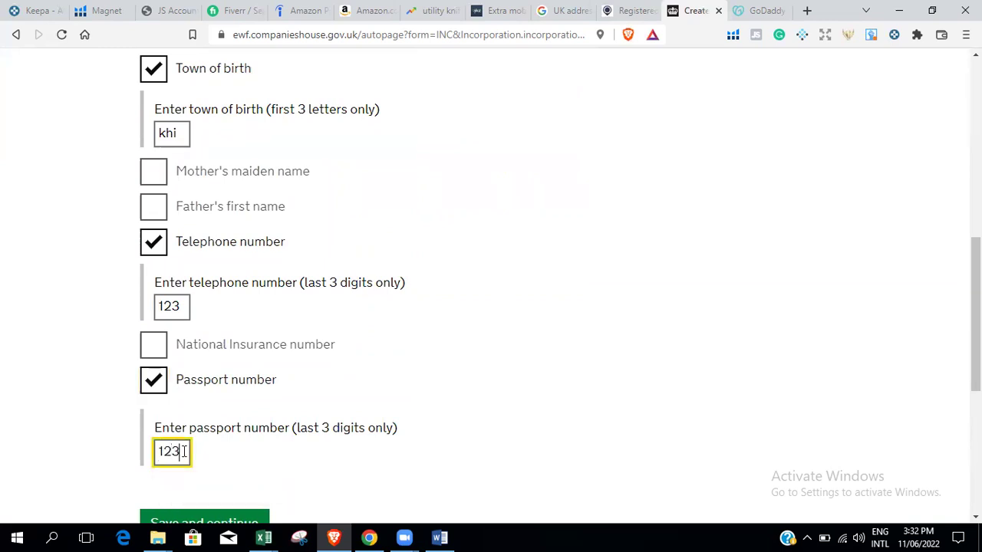
{"action": "scroll", "coordinate": [184, 451], "scroll_direction": "down", "scroll_amount": 3}
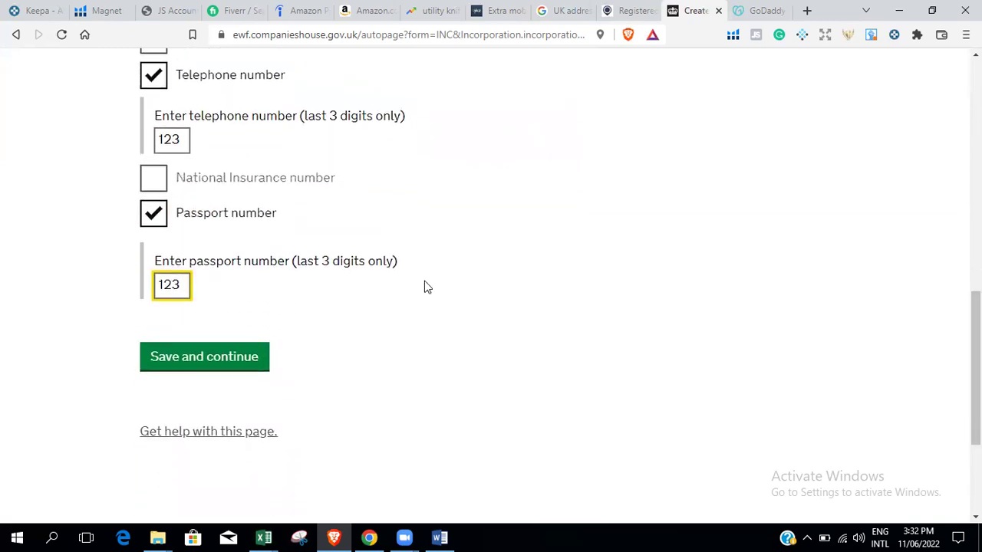
{"action": "left_click", "coordinate": [204, 368]}
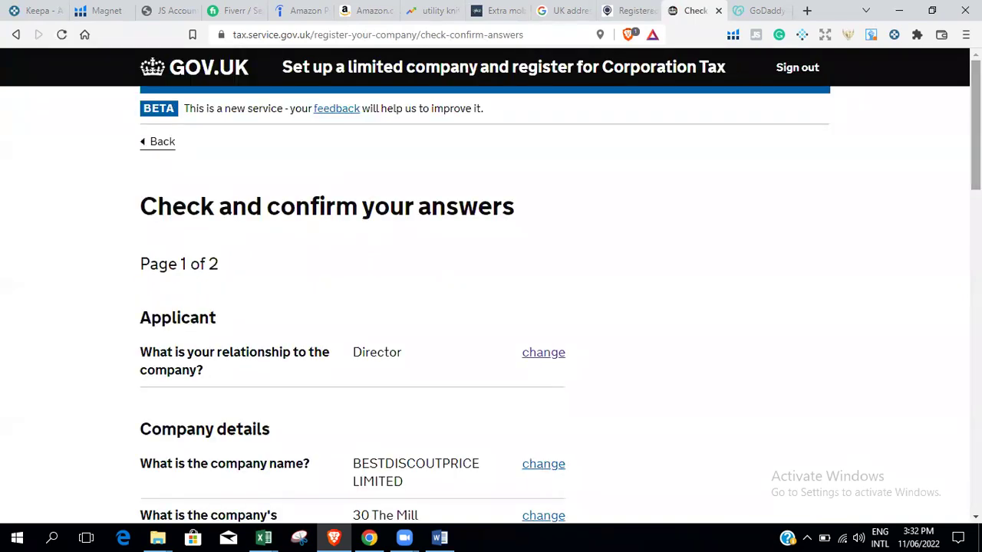
Review the England and Wales, registered office address and company contact answers.
{"action": "scroll", "coordinate": [491, 284], "scroll_direction": "down", "scroll_amount": 4}
{"action": "scroll", "coordinate": [351, 284], "scroll_direction": "up", "scroll_amount": 2}
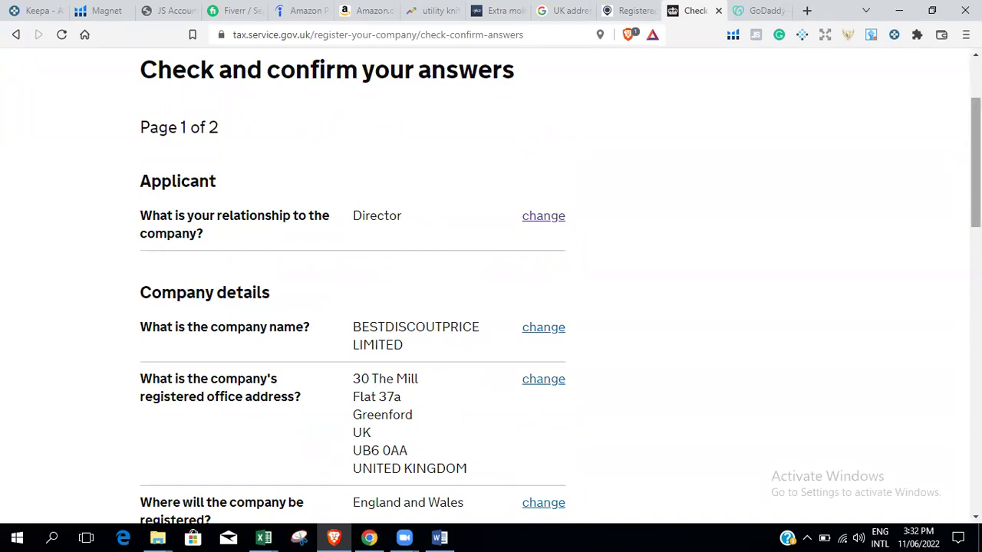
{"action": "scroll", "coordinate": [560, 282], "scroll_direction": "down", "scroll_amount": 2}
{"action": "scroll", "coordinate": [560, 291], "scroll_direction": "down", "scroll_amount": 1}
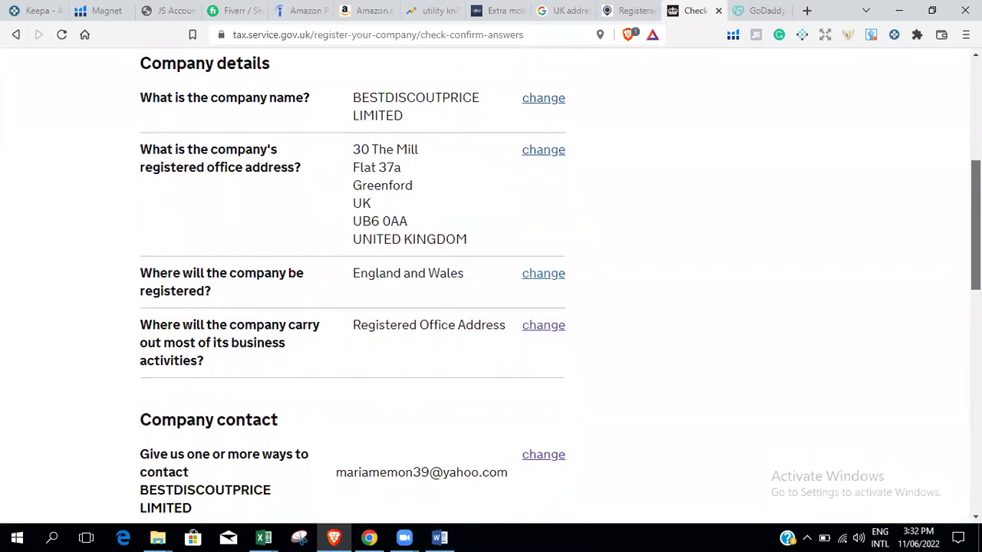
{"action": "scroll", "coordinate": [560, 291], "scroll_direction": "down", "scroll_amount": 1}
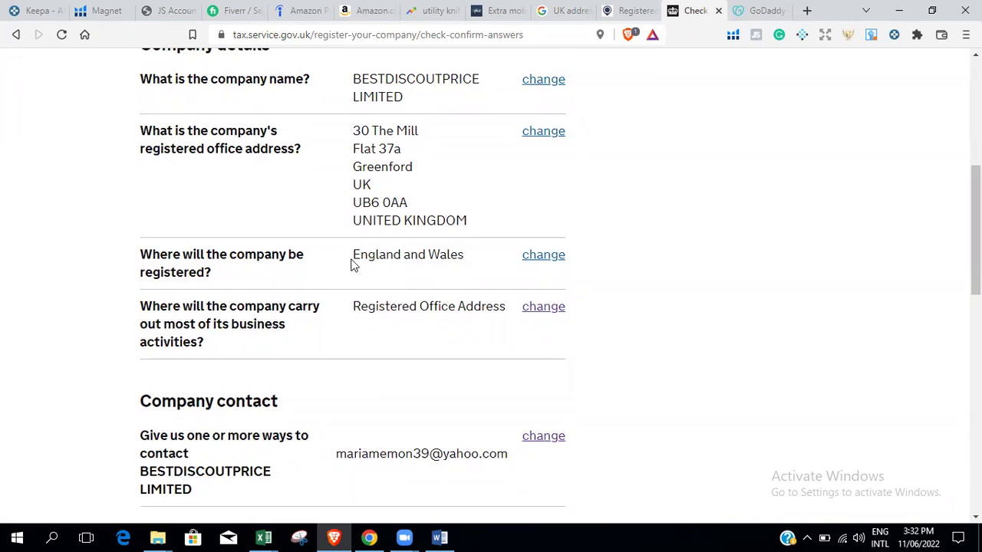
{"action": "left_click_drag", "start_coordinate": [353, 261], "coordinate": [465, 264]}
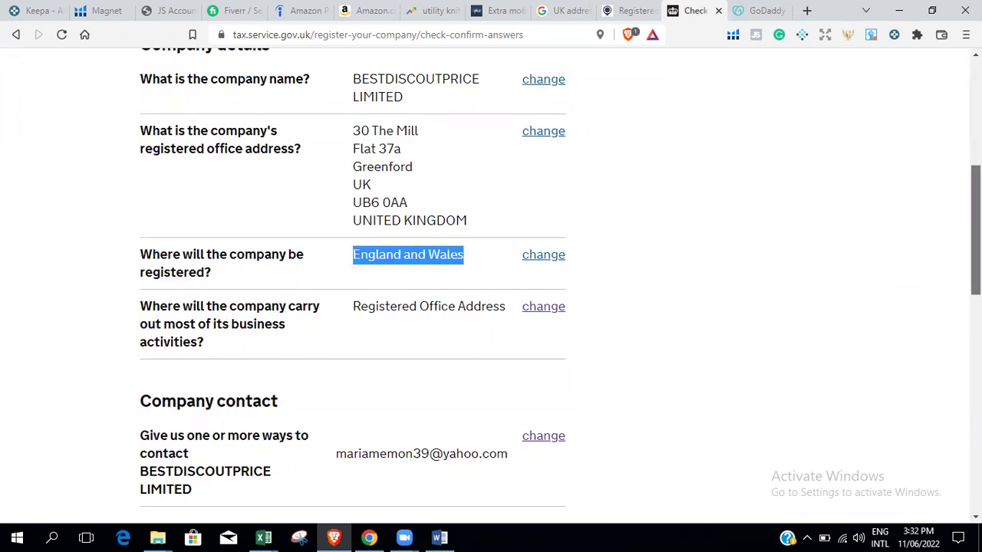
{"action": "scroll", "coordinate": [353, 276], "scroll_direction": "down", "scroll_amount": 1}
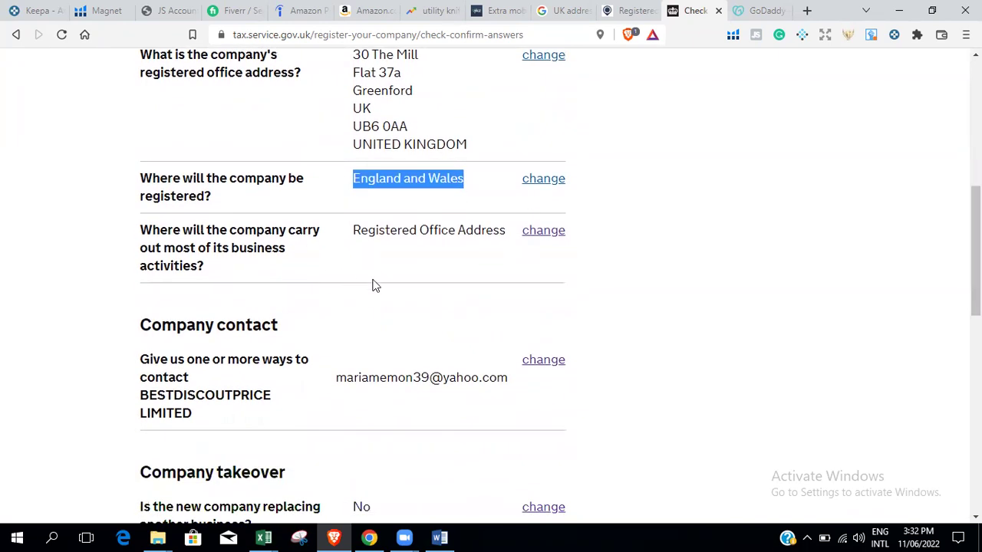
{"action": "left_click_drag", "start_coordinate": [355, 233], "coordinate": [508, 248]}
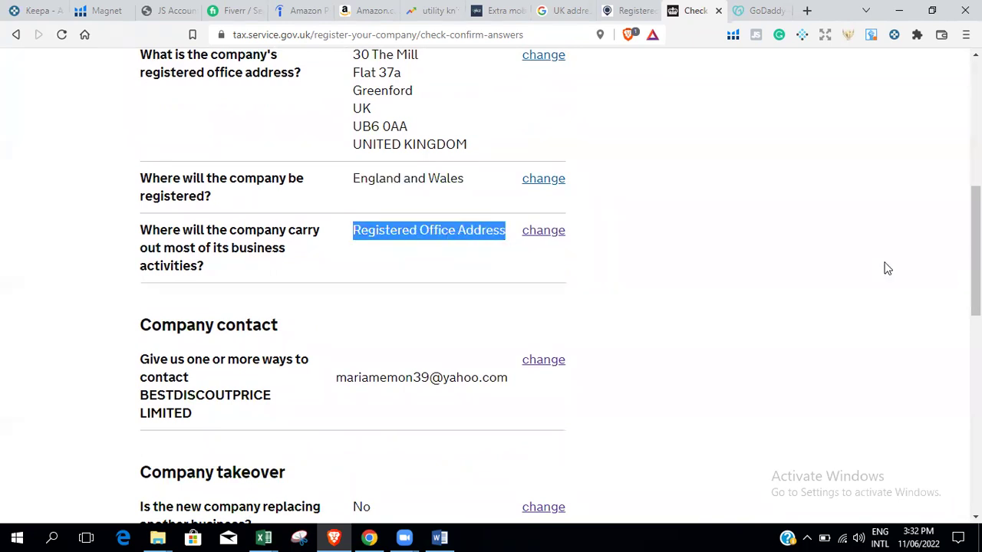
{"action": "scroll", "coordinate": [790, 296], "scroll_direction": "down", "scroll_amount": 2}
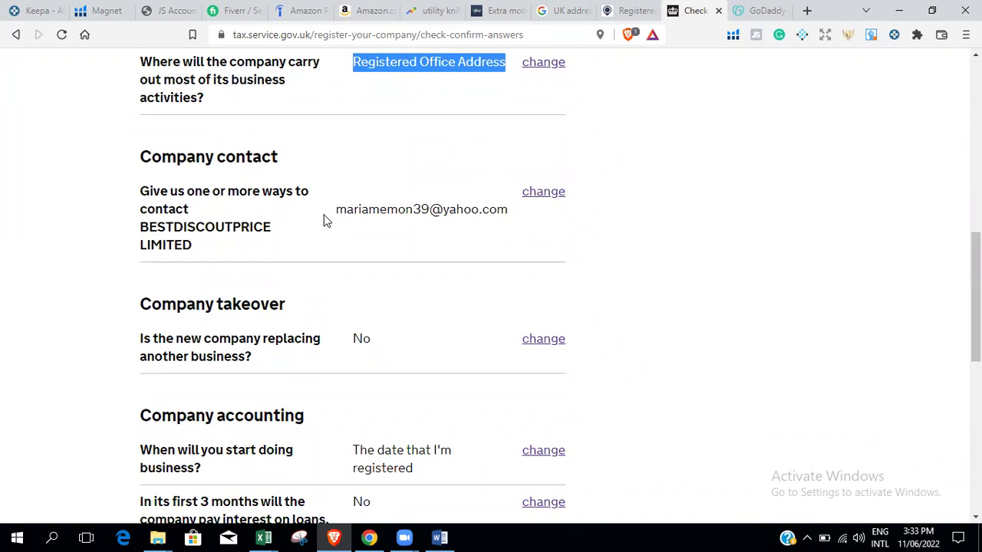
{"action": "left_click_drag", "start_coordinate": [323, 221], "coordinate": [496, 234]}
{"action": "left_click", "coordinate": [400, 175]}
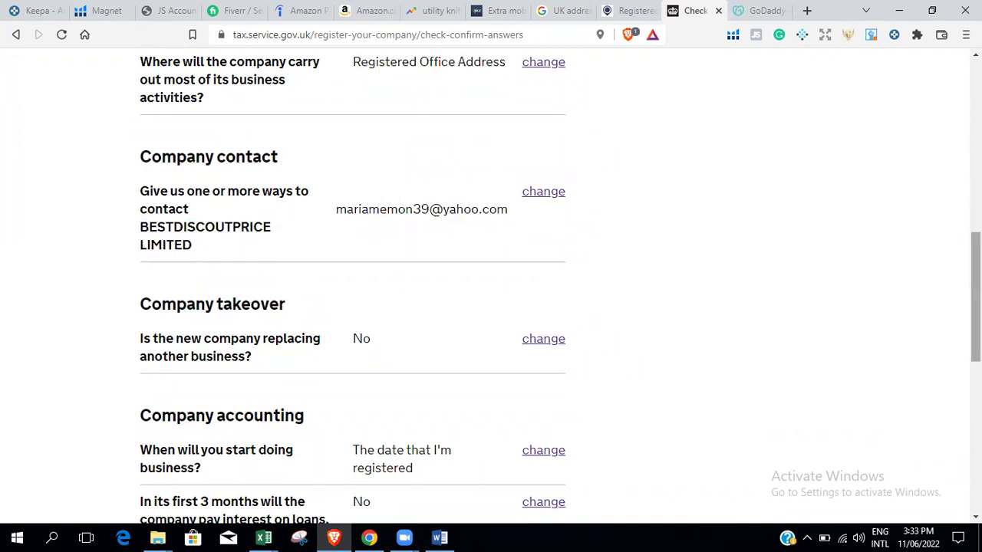
Confirm page 1 of the answers and continue to page 2.
{"action": "scroll", "coordinate": [345, 146], "scroll_direction": "down", "scroll_amount": 1}
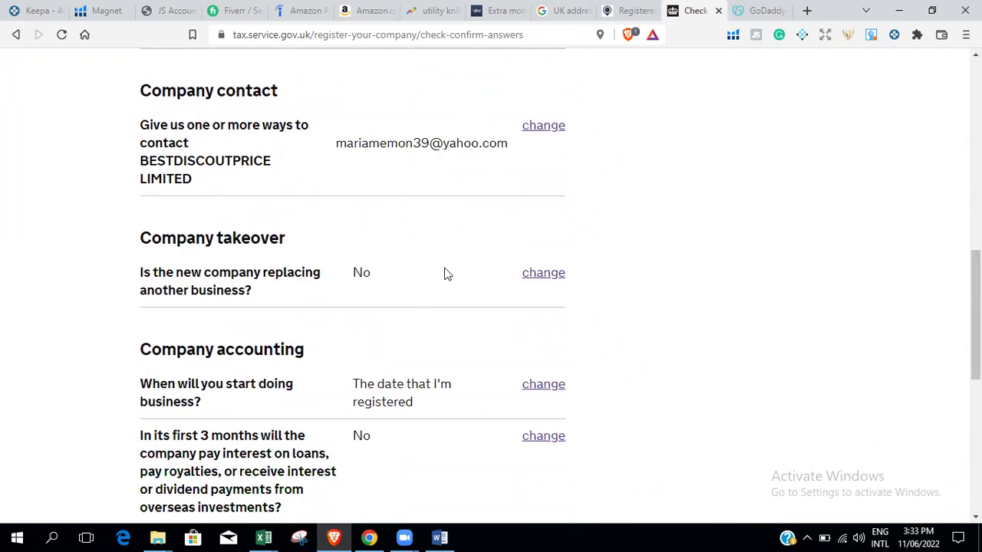
{"action": "scroll", "coordinate": [975, 322], "scroll_direction": "down", "scroll_amount": 3}
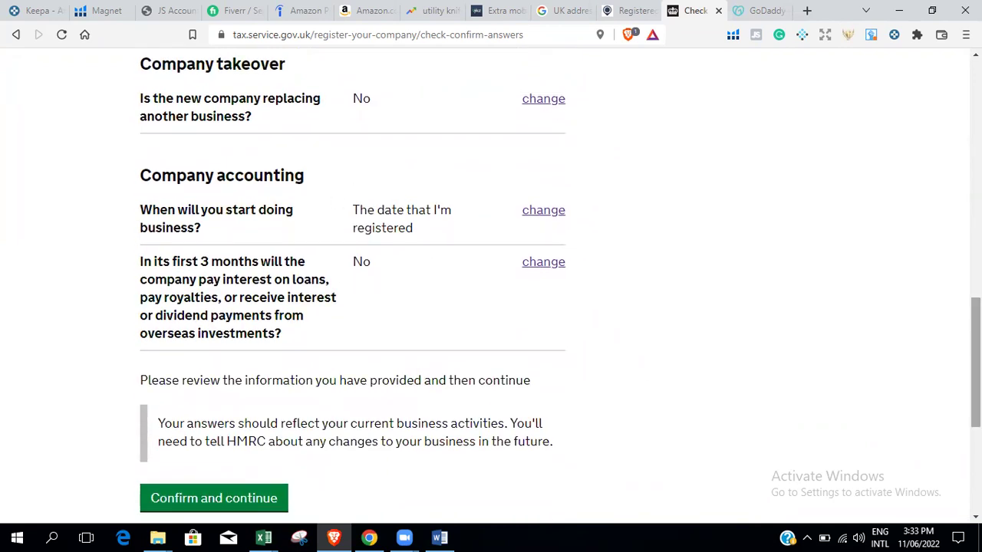
{"action": "scroll", "coordinate": [483, 333], "scroll_direction": "down", "scroll_amount": 3}
{"action": "left_click", "coordinate": [263, 347]}
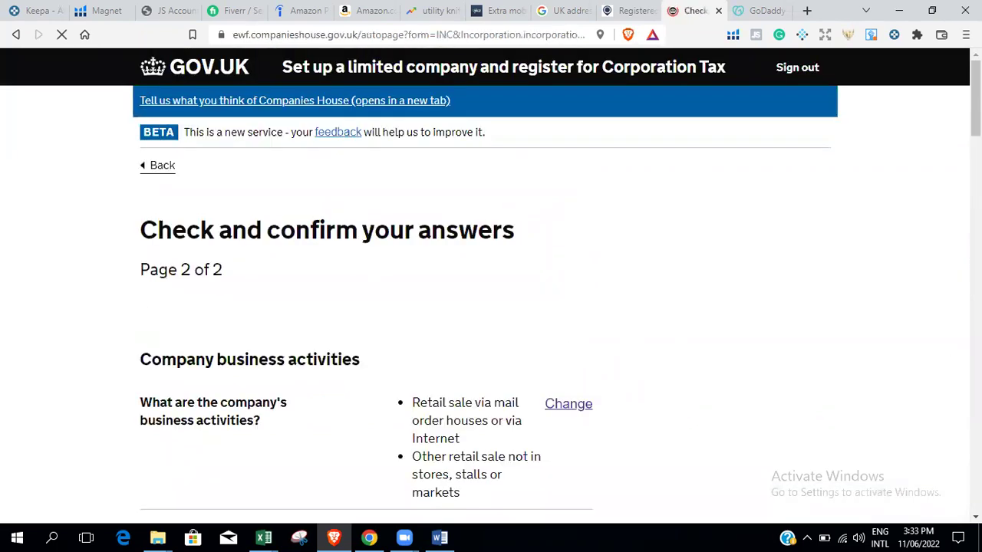
Tick 'I understand' that the application can't be changed after sending.
{"action": "scroll", "coordinate": [491, 284], "scroll_direction": "down", "scroll_amount": 3}
{"action": "scroll", "coordinate": [491, 283], "scroll_direction": "down", "scroll_amount": 5}
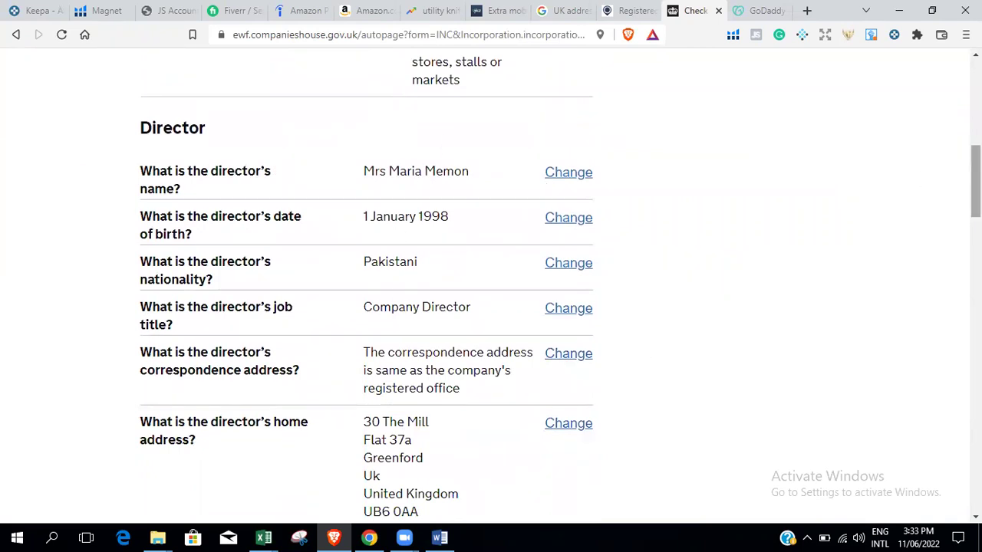
{"action": "scroll", "coordinate": [974, 181], "scroll_direction": "down", "scroll_amount": 4}
{"action": "scroll", "coordinate": [491, 284], "scroll_direction": "down", "scroll_amount": 6}
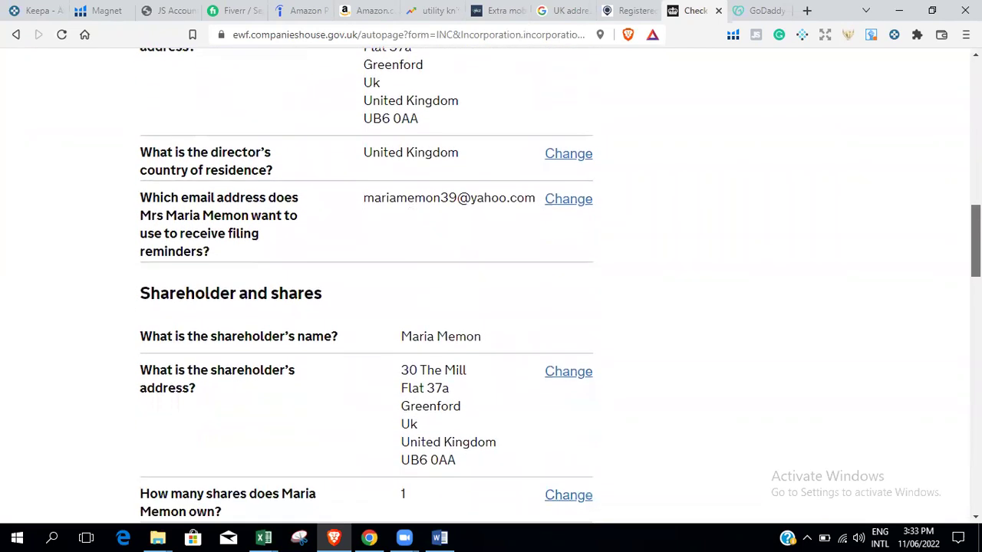
{"action": "scroll", "coordinate": [490, 284], "scroll_direction": "down", "scroll_amount": 6}
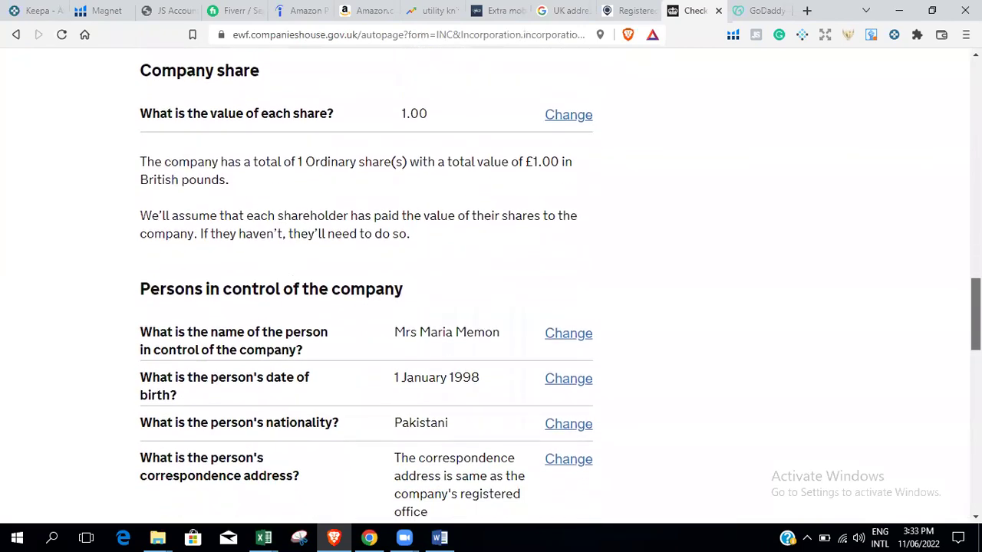
{"action": "scroll", "coordinate": [491, 284], "scroll_direction": "down", "scroll_amount": 8}
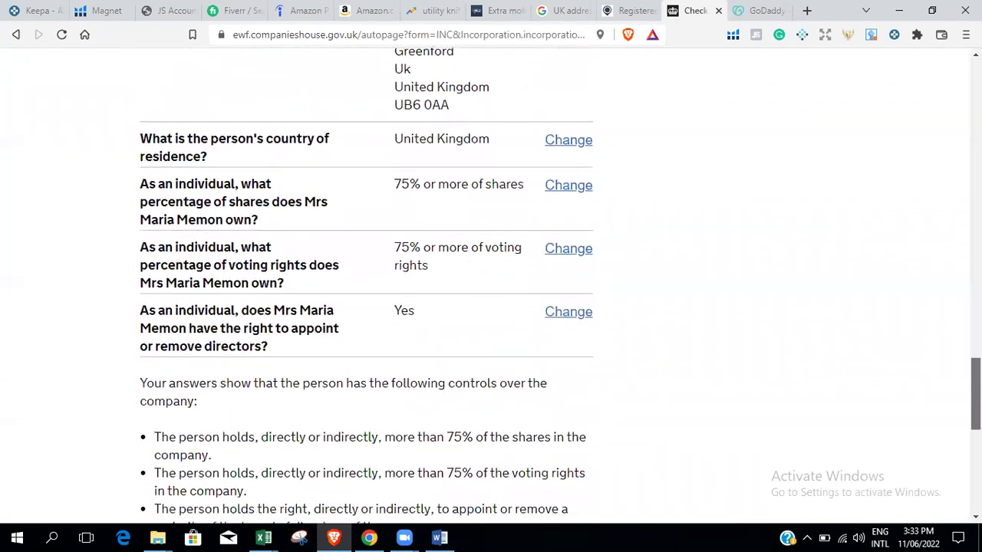
{"action": "scroll", "coordinate": [491, 283], "scroll_direction": "up", "scroll_amount": 3}
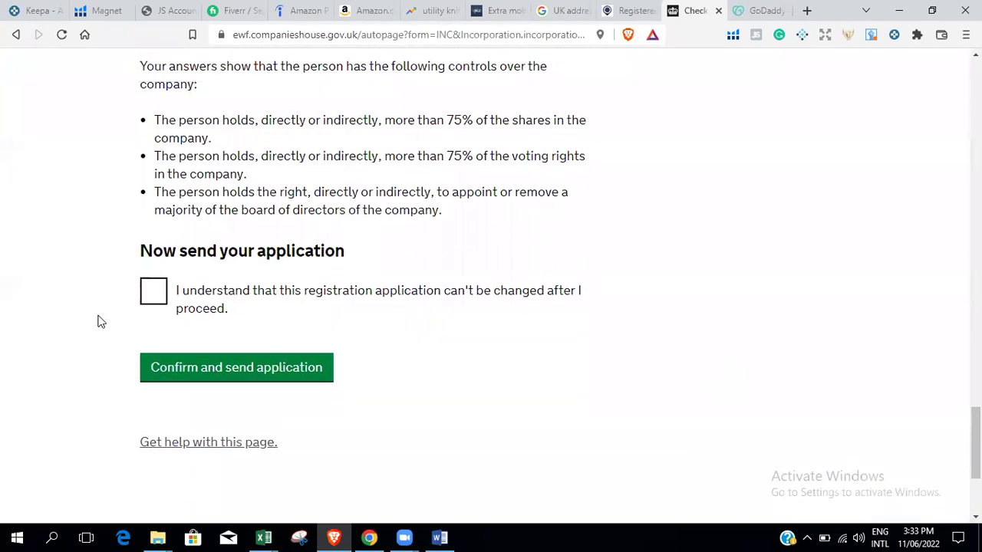
{"action": "left_click", "coordinate": [152, 291]}
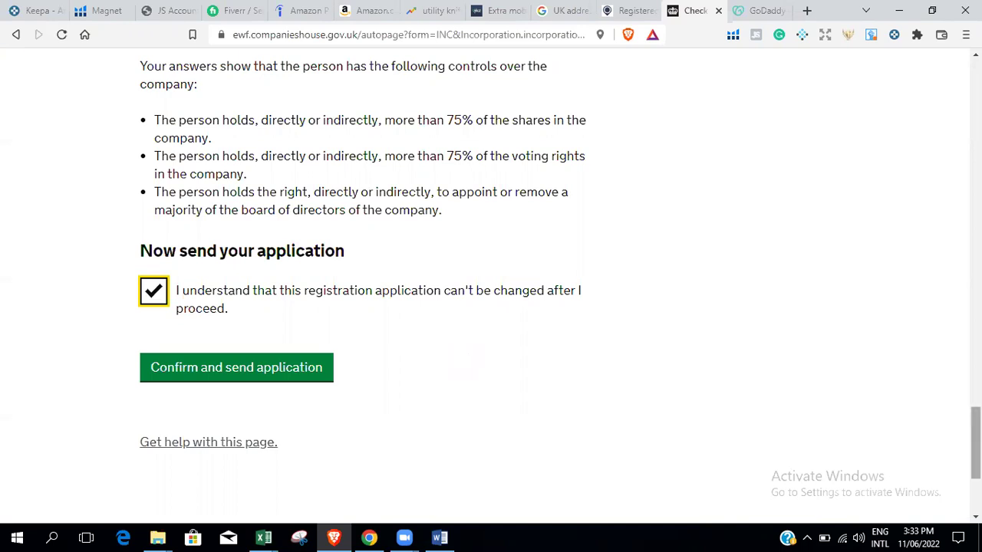
{"action": "scroll", "coordinate": [814, 318], "scroll_direction": "up", "scroll_amount": 15}
{"action": "scroll", "coordinate": [491, 307], "scroll_direction": "down", "scroll_amount": 10}
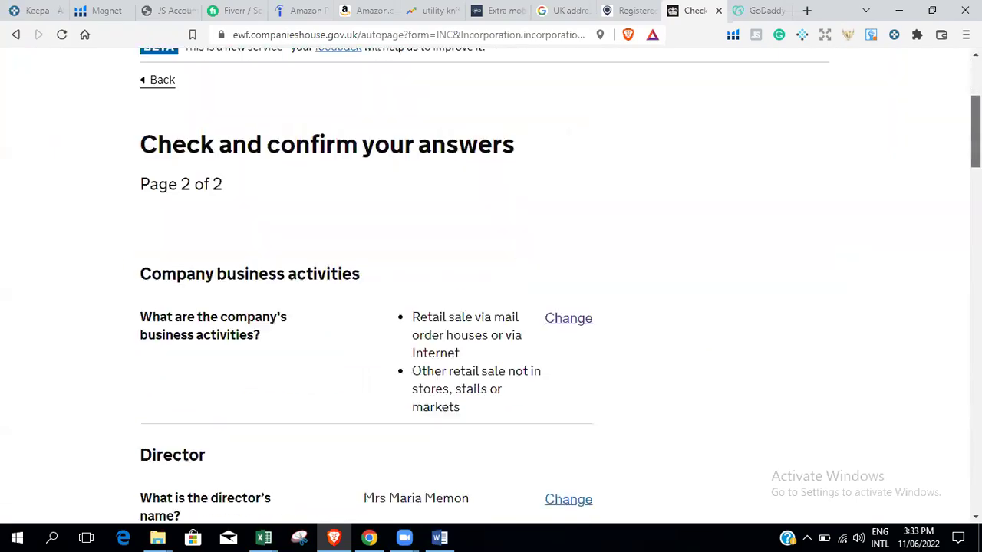
{"action": "scroll", "coordinate": [491, 307], "scroll_direction": "up", "scroll_amount": 10}
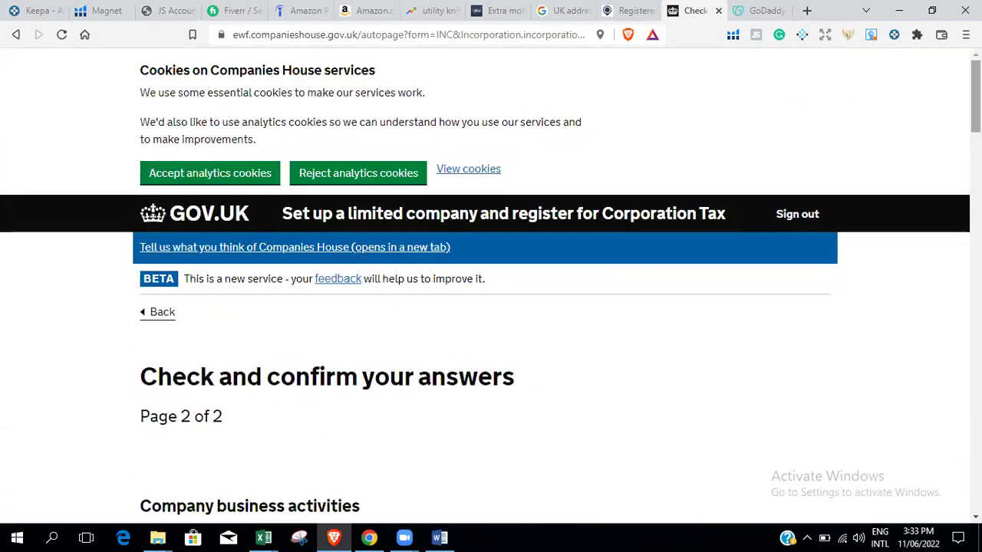
{"action": "scroll", "coordinate": [491, 307], "scroll_direction": "down", "scroll_amount": 20}
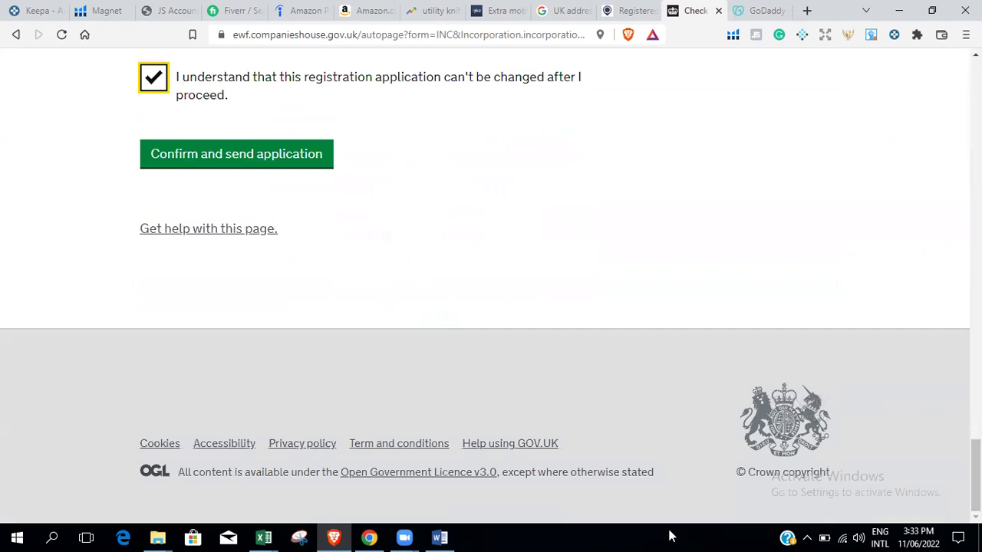
{"action": "left_click", "coordinate": [420, 537]}
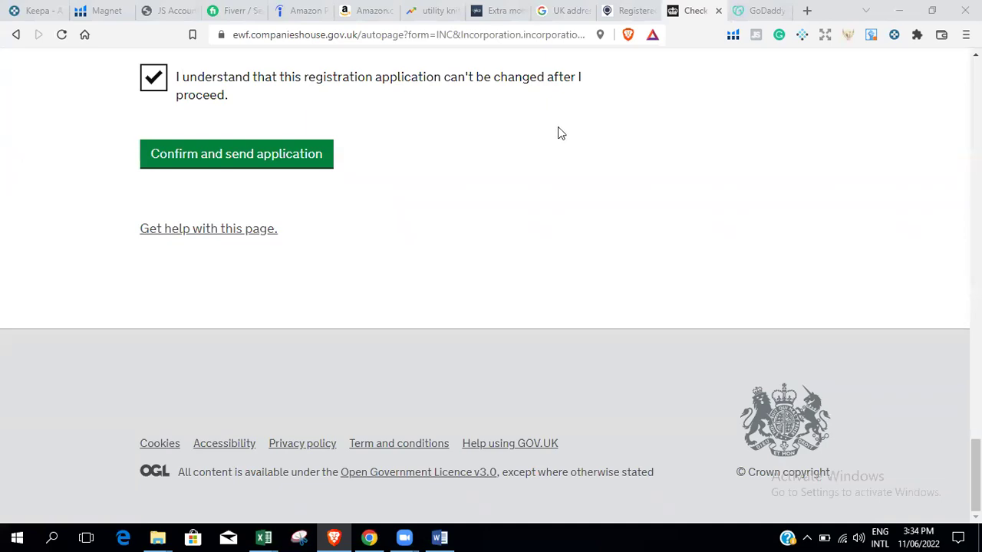
{"action": "left_click", "coordinate": [976, 475]}
{"action": "mouse_move", "coordinate": [976, 476]}
{"action": "left_mouse_down"}
{"action": "mouse_move", "coordinate": [975, 333]}
{"action": "mouse_move", "coordinate": [976, 475]}
{"action": "left_mouse_up"}
Reload page 2 of the review, tick the send-application declaration and return to the top.
{"action": "key", "text": "Return"}
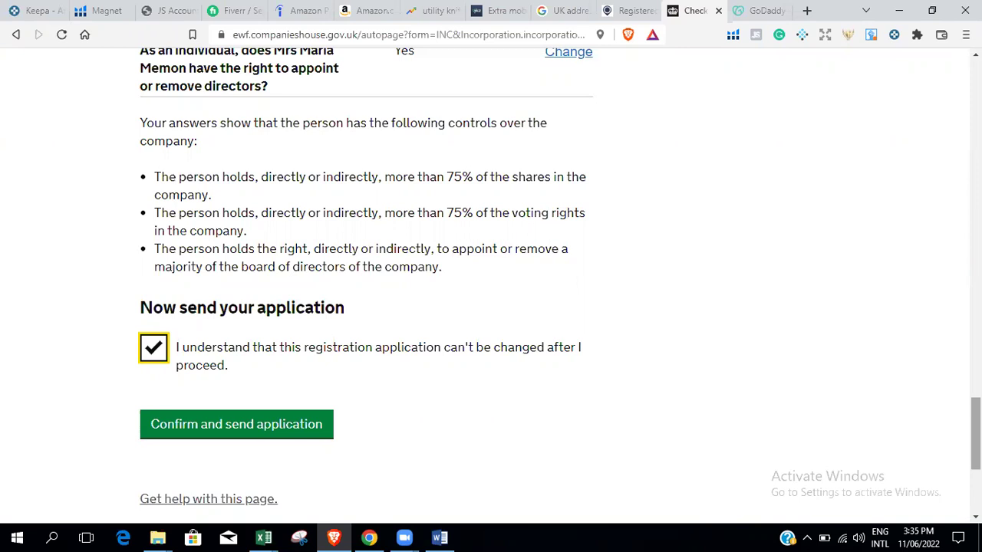
{"action": "left_click", "coordinate": [201, 535]}
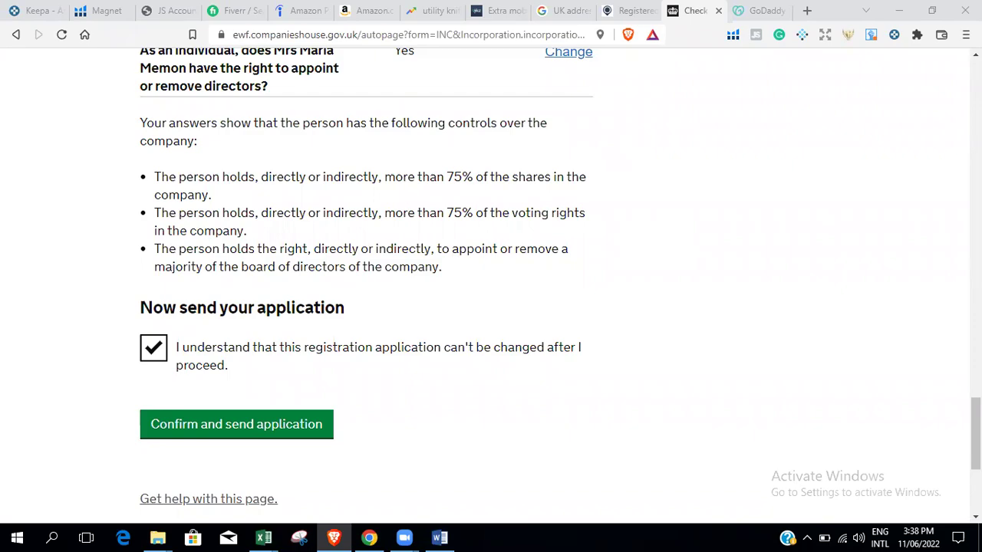
{"action": "left_click_drag", "start_coordinate": [975, 434], "coordinate": [976, 393]}
{"action": "scroll", "coordinate": [491, 283], "scroll_direction": "down", "scroll_amount": 3}
{"action": "scroll", "coordinate": [801, 297], "scroll_direction": "down", "scroll_amount": 5}
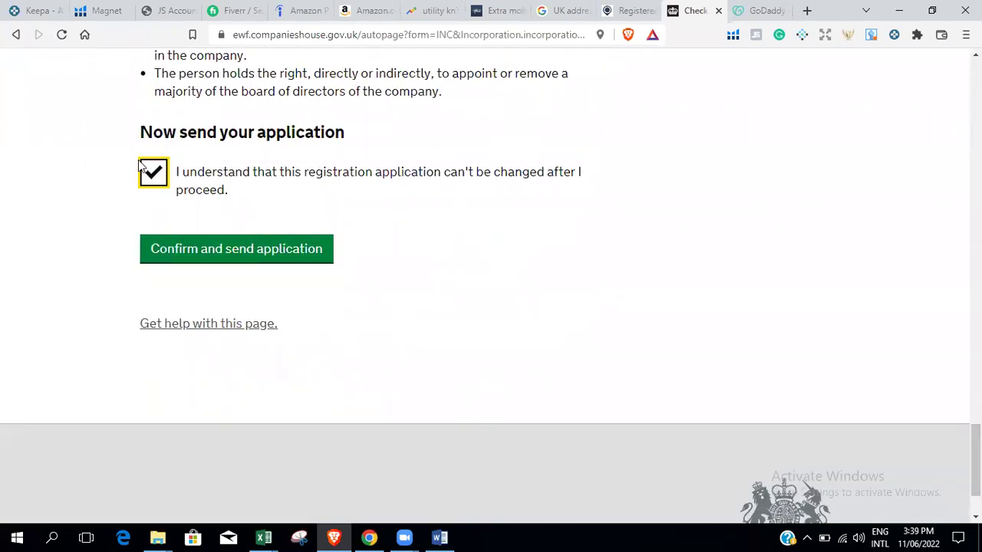
{"action": "key", "text": "Home"}
{"action": "scroll", "coordinate": [591, 343], "scroll_direction": "down", "scroll_amount": 15}
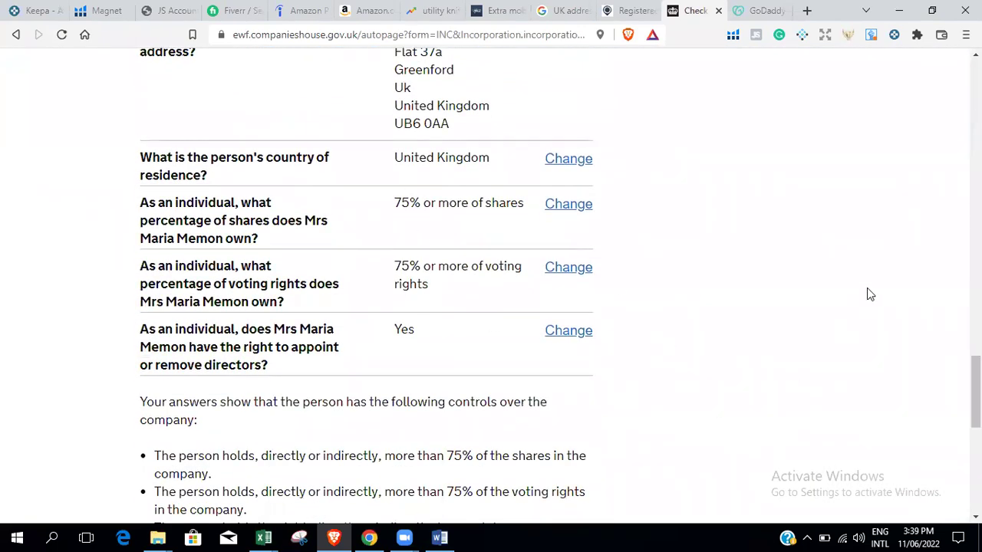
{"action": "left_click_drag", "start_coordinate": [976, 391], "coordinate": [975, 92]}
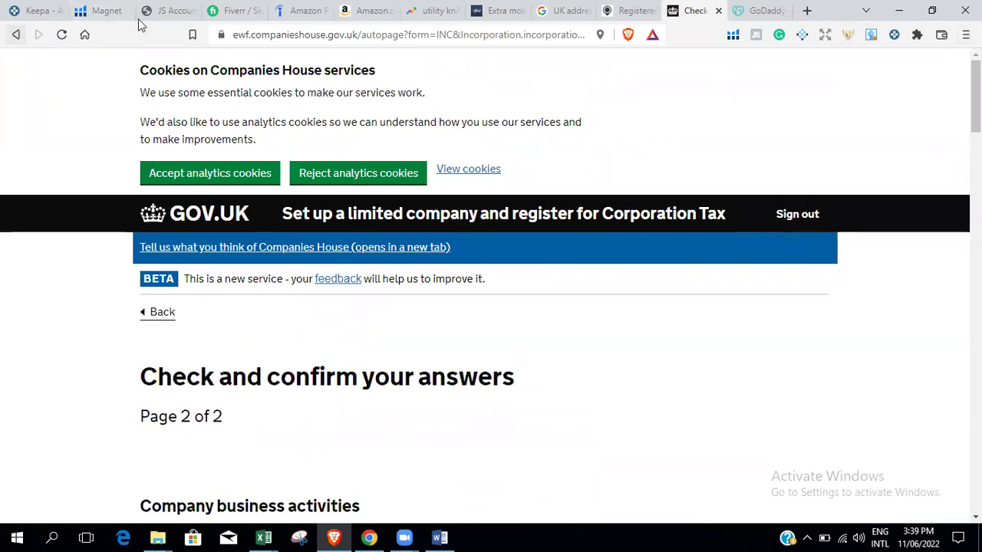
Close the HMRC tax-check and GoDaddy domain-search tabs.
{"action": "left_click", "coordinate": [63, 35]}
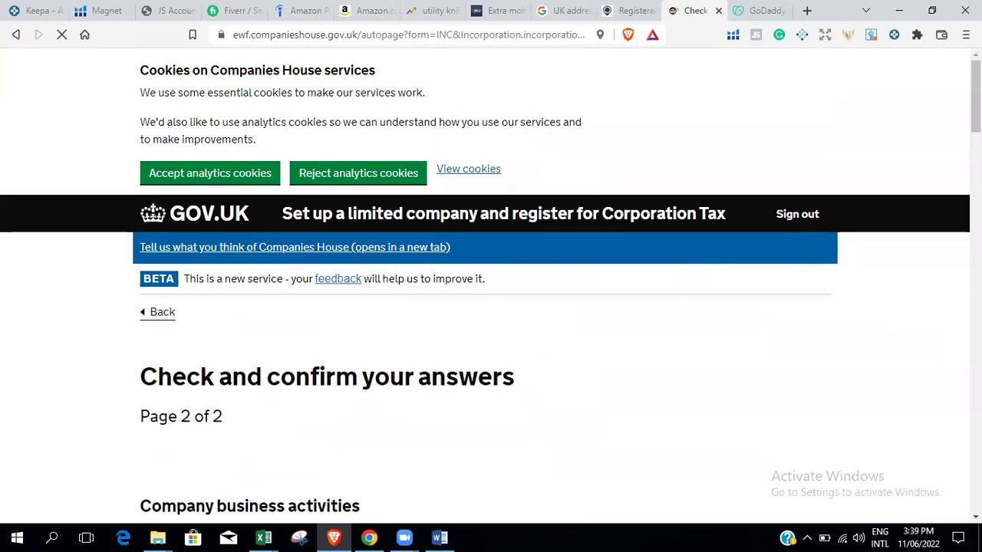
{"action": "left_click", "coordinate": [15, 34]}
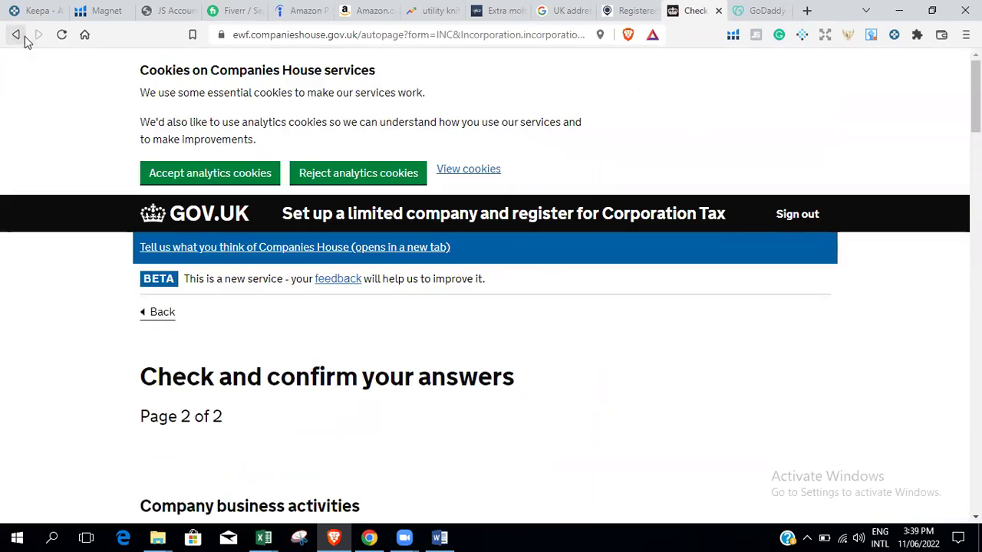
{"action": "left_click", "coordinate": [716, 12]}
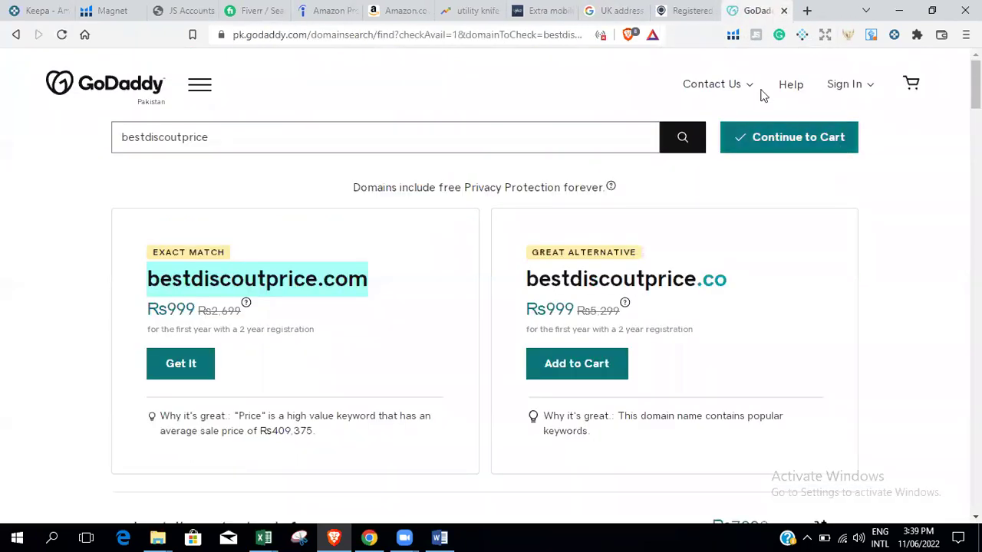
{"action": "left_click", "coordinate": [786, 12]}
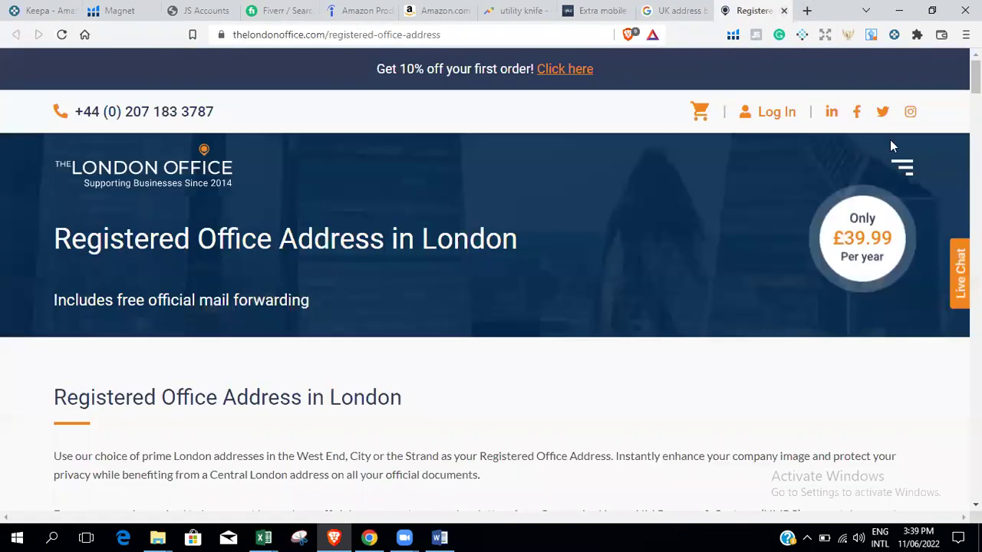
{"action": "scroll", "coordinate": [858, 231], "scroll_direction": "down", "scroll_amount": 10}
{"action": "scroll", "coordinate": [859, 230], "scroll_direction": "up", "scroll_amount": 10}
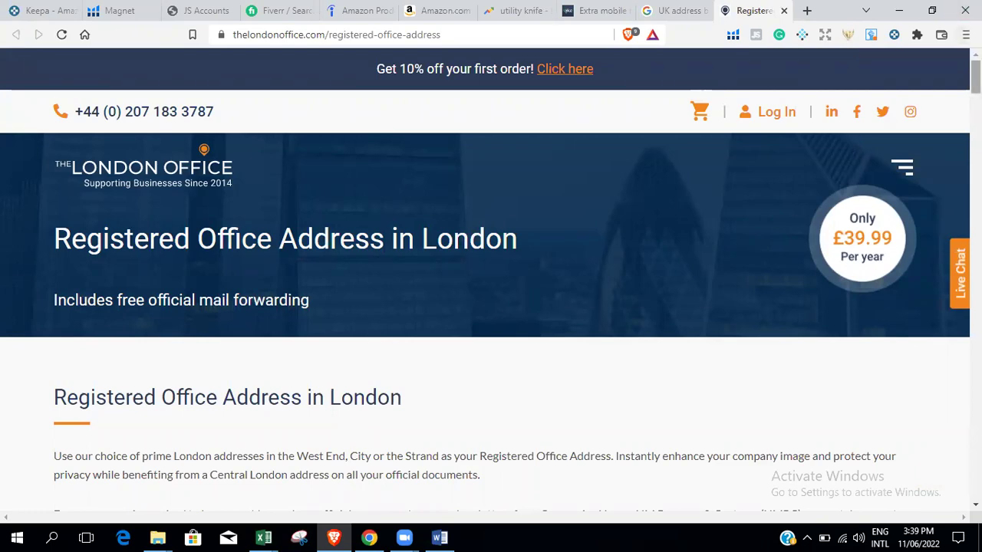
{"action": "scroll", "coordinate": [485, 282], "scroll_direction": "down", "scroll_amount": 10}
{"action": "scroll", "coordinate": [485, 282], "scroll_direction": "up", "scroll_amount": 10}
{"action": "scroll", "coordinate": [484, 283], "scroll_direction": "down", "scroll_amount": 2}
{"action": "scroll", "coordinate": [485, 282], "scroll_direction": "up", "scroll_amount": 2}
Close the utility knife Google Trends tab, leaving the Extra mobile (vyke) tab showing.
{"action": "left_click", "coordinate": [673, 10]}
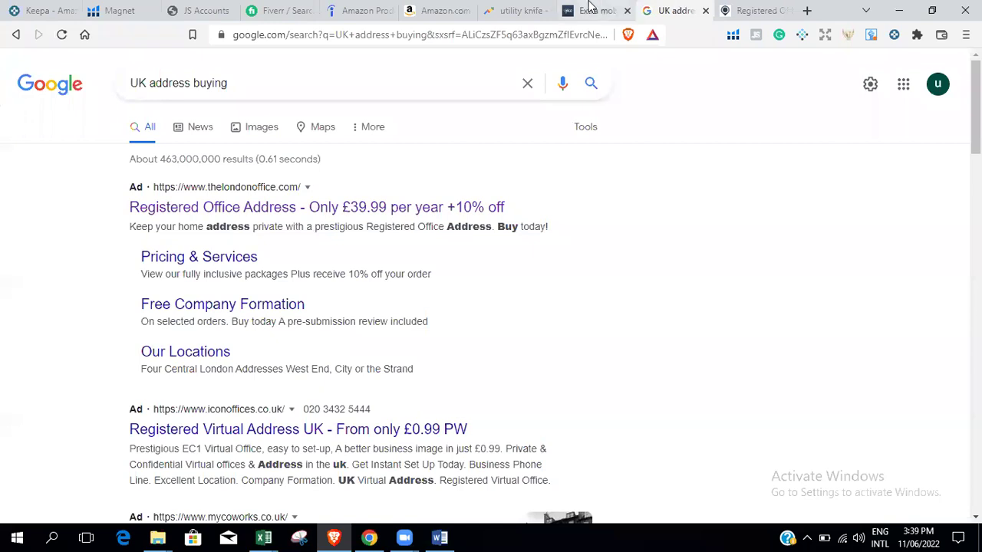
{"action": "left_click", "coordinate": [586, 7]}
{"action": "left_click", "coordinate": [525, 12]}
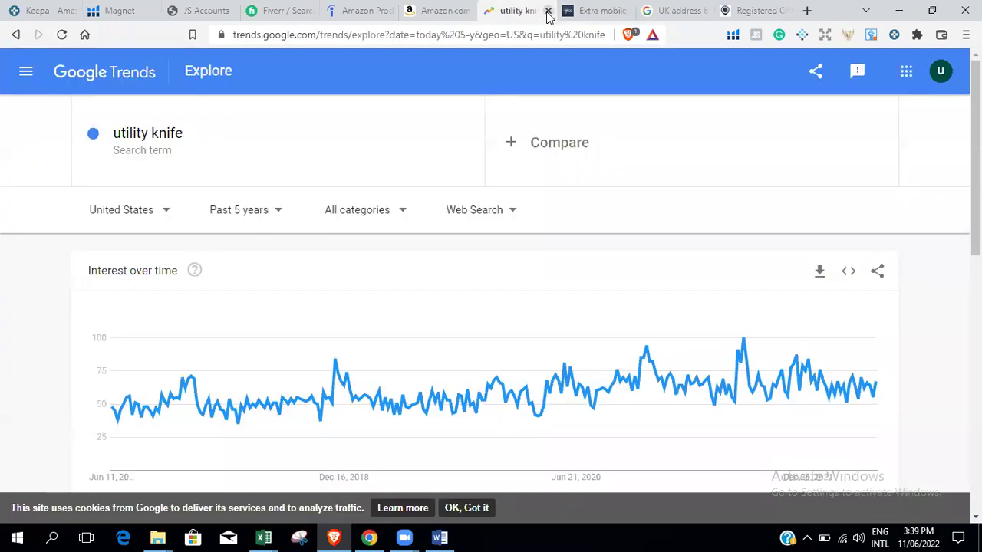
{"action": "left_click", "coordinate": [548, 11]}
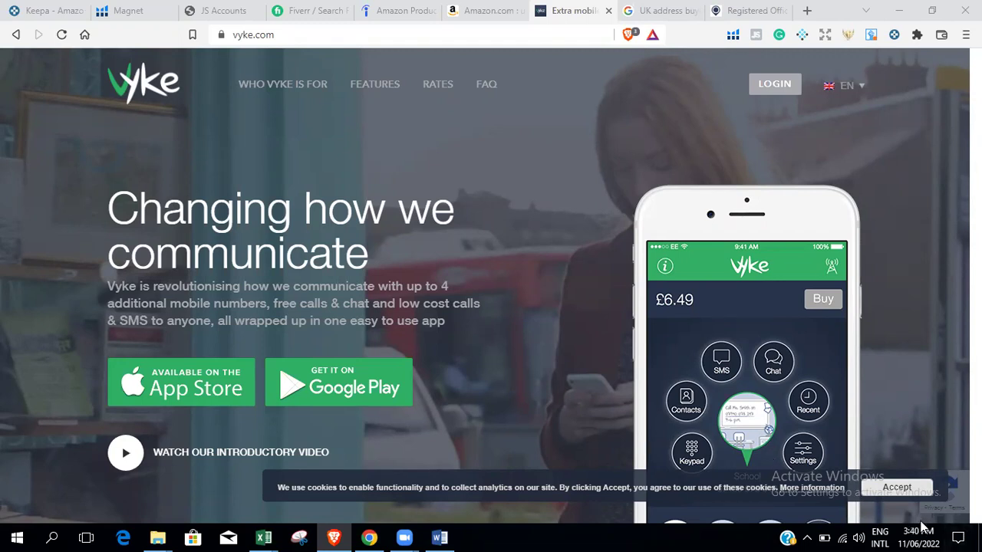
Check today's date in the taskbar calendar, then dismiss it.
{"action": "mouse_move", "coordinate": [919, 533]}
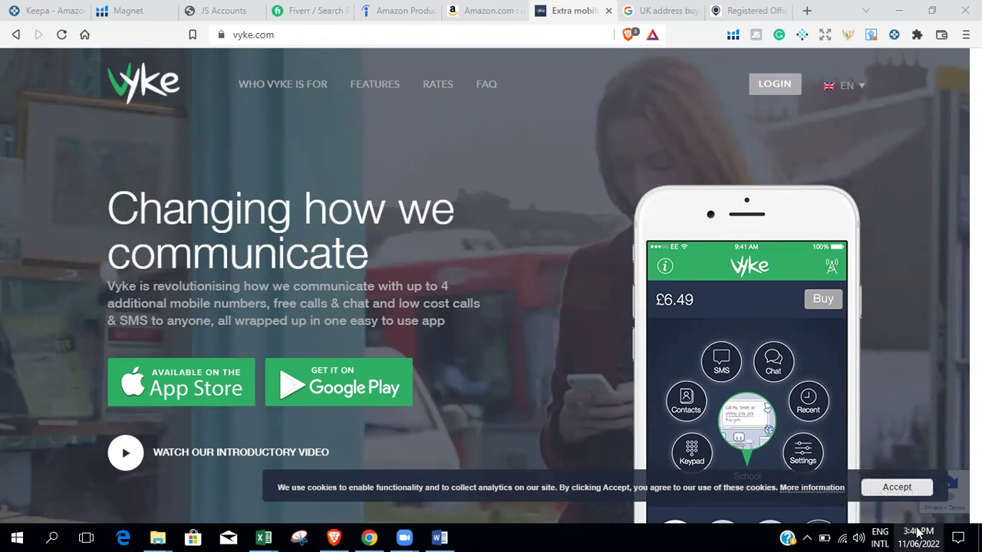
{"action": "left_click", "coordinate": [919, 537]}
{"action": "left_click", "coordinate": [717, 362]}
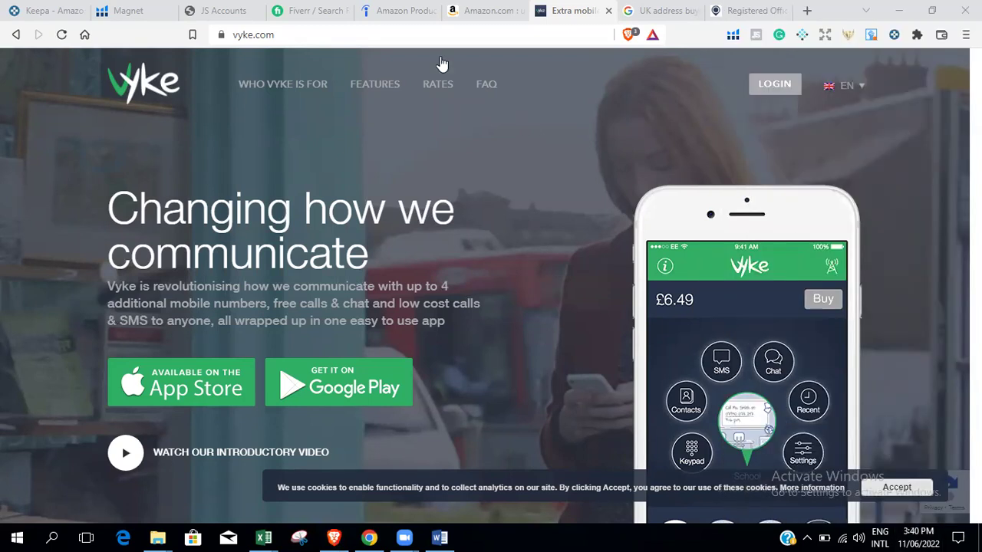
Switch to Keepa and browse the Data page's Premium Data Access, Product Viewer and Best Sellers tools.
{"action": "left_click", "coordinate": [68, 7]}
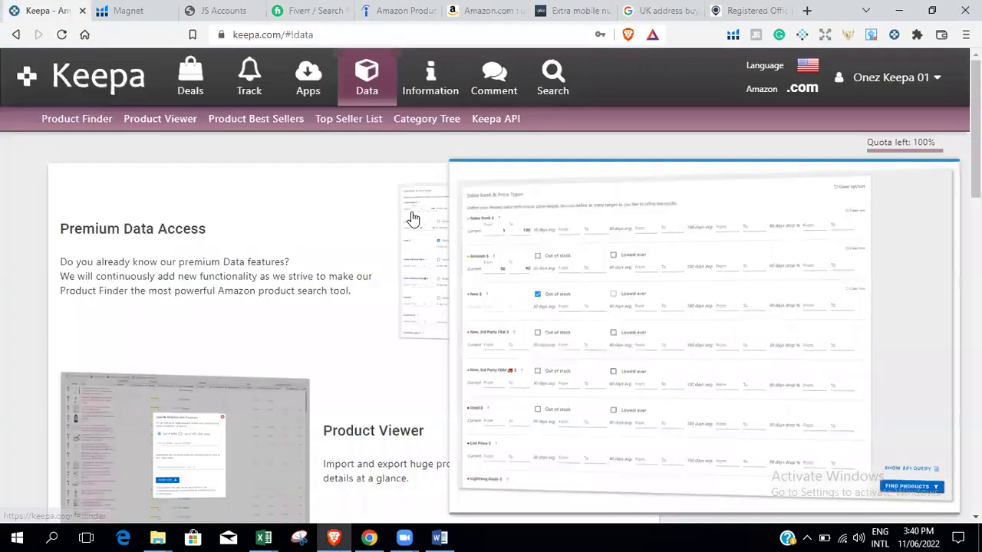
{"action": "scroll", "coordinate": [931, 241], "scroll_direction": "down", "scroll_amount": 2}
{"action": "scroll", "coordinate": [491, 322], "scroll_direction": "down", "scroll_amount": 5}
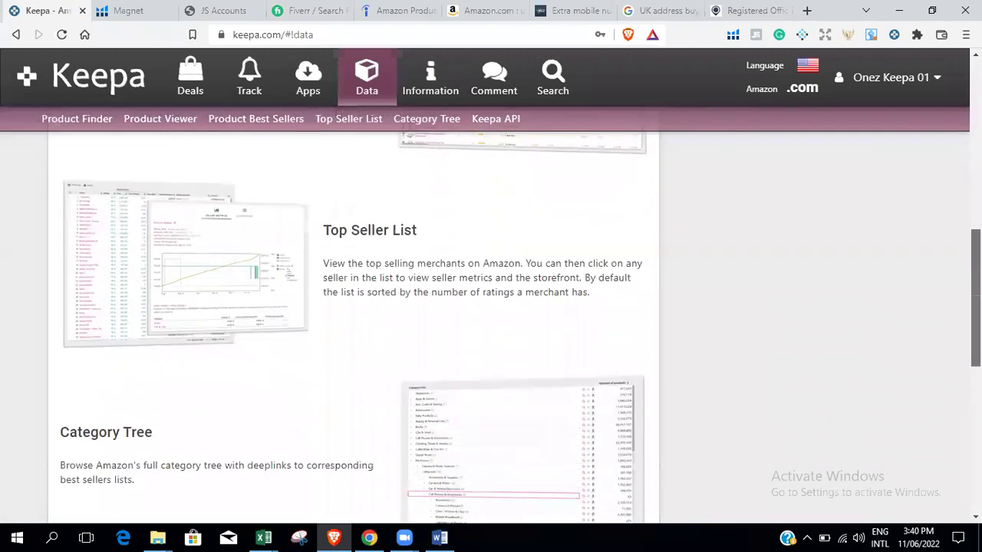
{"action": "scroll", "coordinate": [491, 323], "scroll_direction": "up", "scroll_amount": 8}
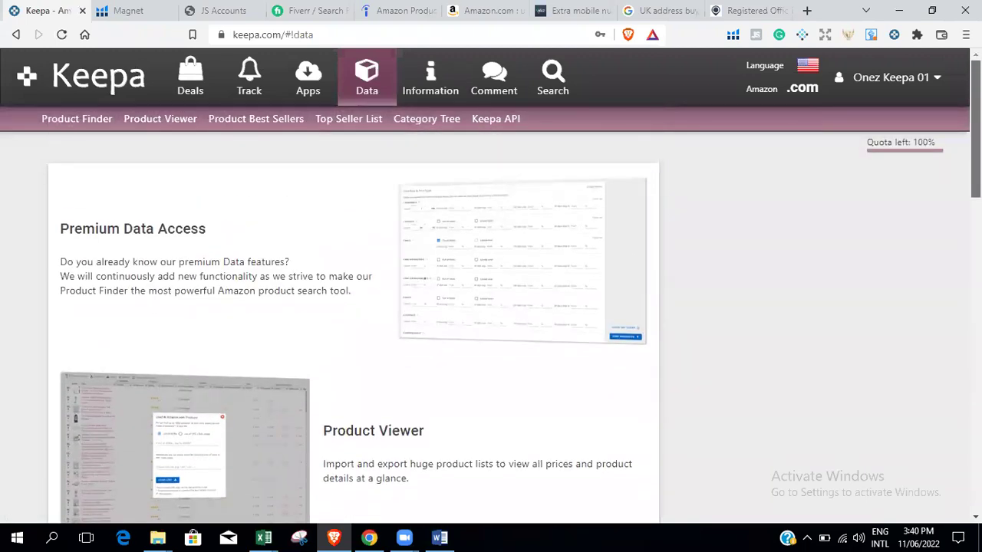
{"action": "scroll", "coordinate": [353, 322], "scroll_direction": "down", "scroll_amount": 4}
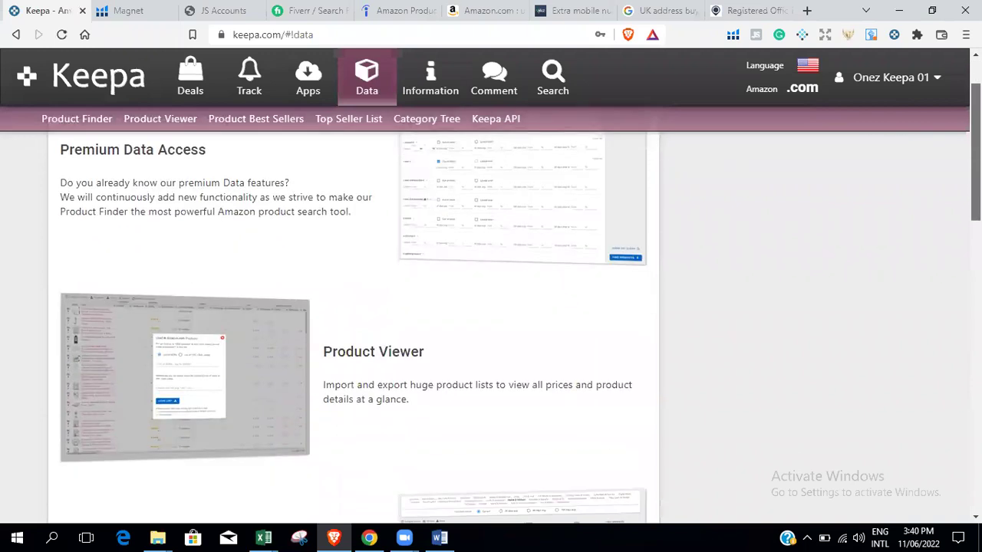
{"action": "scroll", "coordinate": [353, 322], "scroll_direction": "up", "scroll_amount": 4}
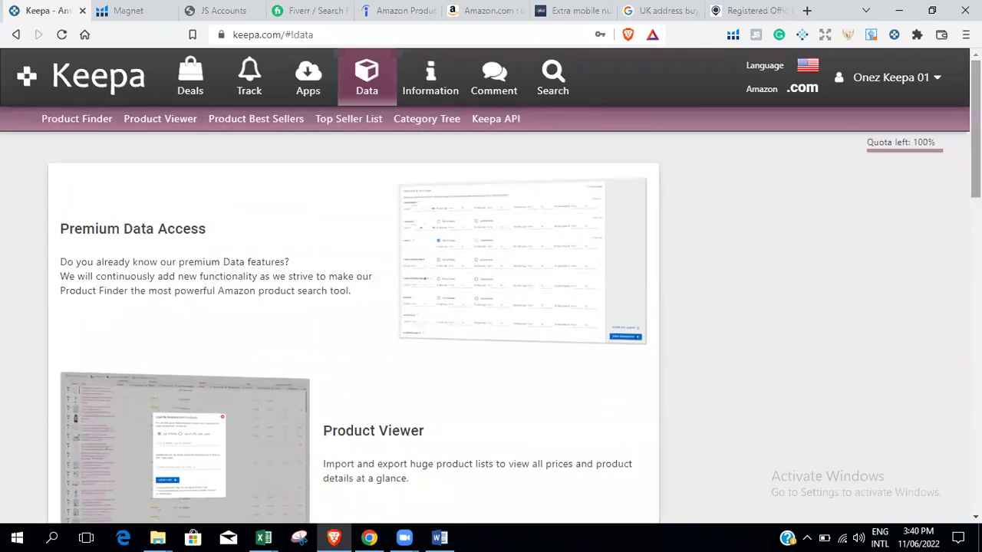
{"action": "left_click_drag", "start_coordinate": [976, 129], "coordinate": [975, 195]}
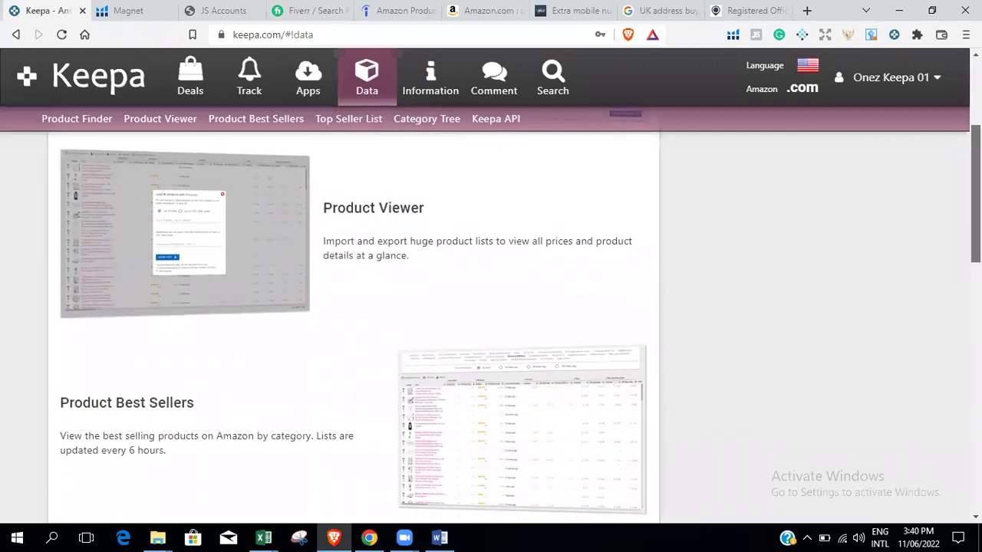
{"action": "scroll", "coordinate": [353, 322], "scroll_direction": "up", "scroll_amount": 3}
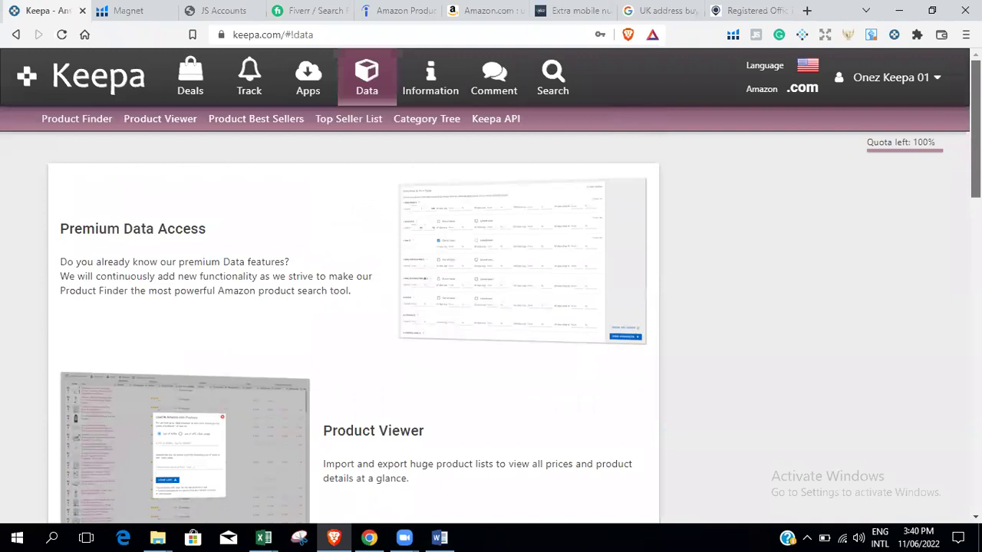
{"action": "scroll", "coordinate": [514, 293], "scroll_direction": "down", "scroll_amount": 1}
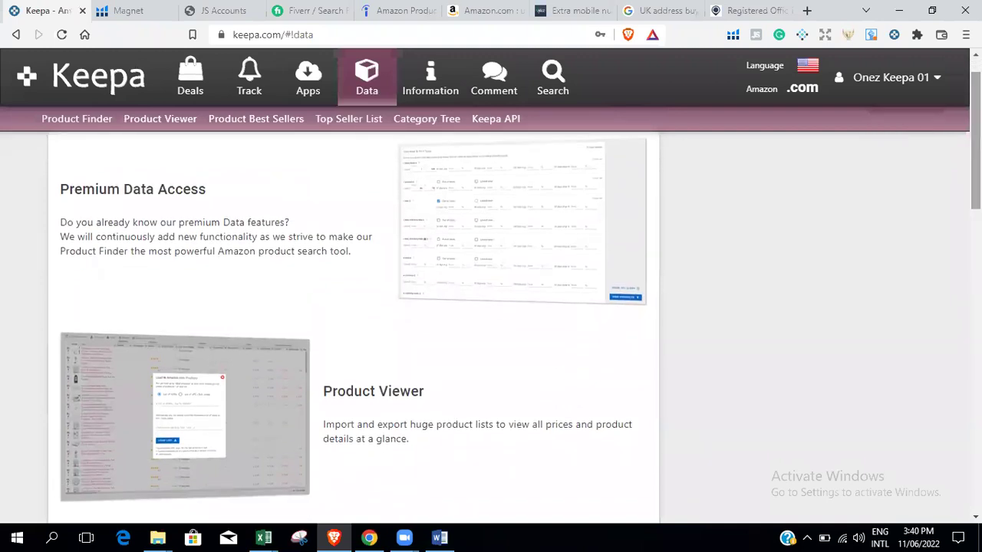
{"action": "scroll", "coordinate": [353, 322], "scroll_direction": "up", "scroll_amount": 1}
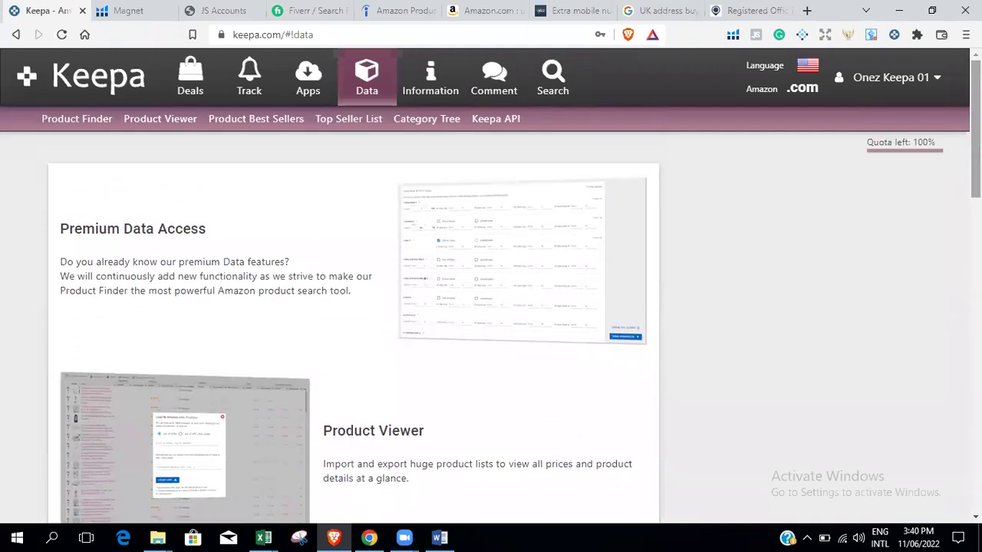
{"action": "scroll", "coordinate": [353, 322], "scroll_direction": "down", "scroll_amount": 7}
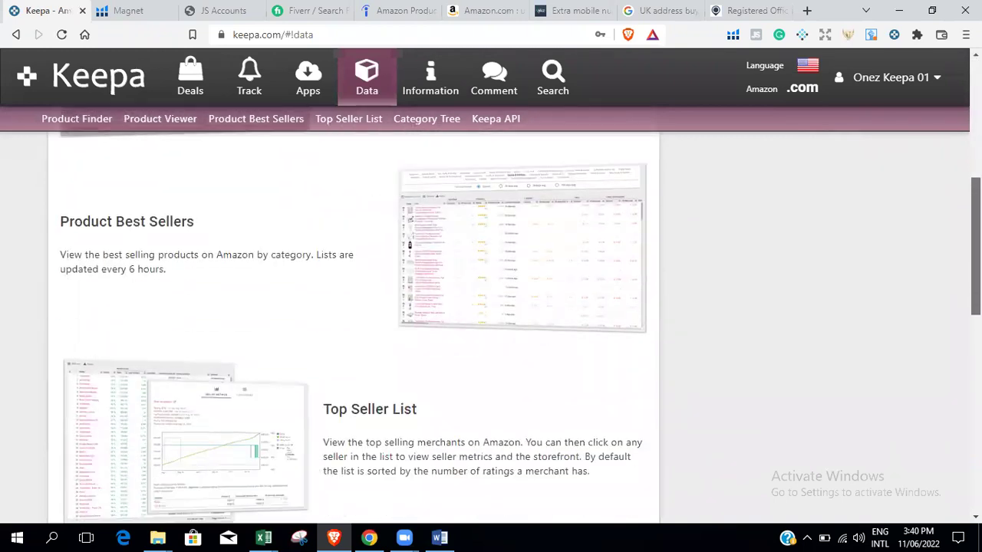
{"action": "scroll", "coordinate": [353, 322], "scroll_direction": "up", "scroll_amount": 7}
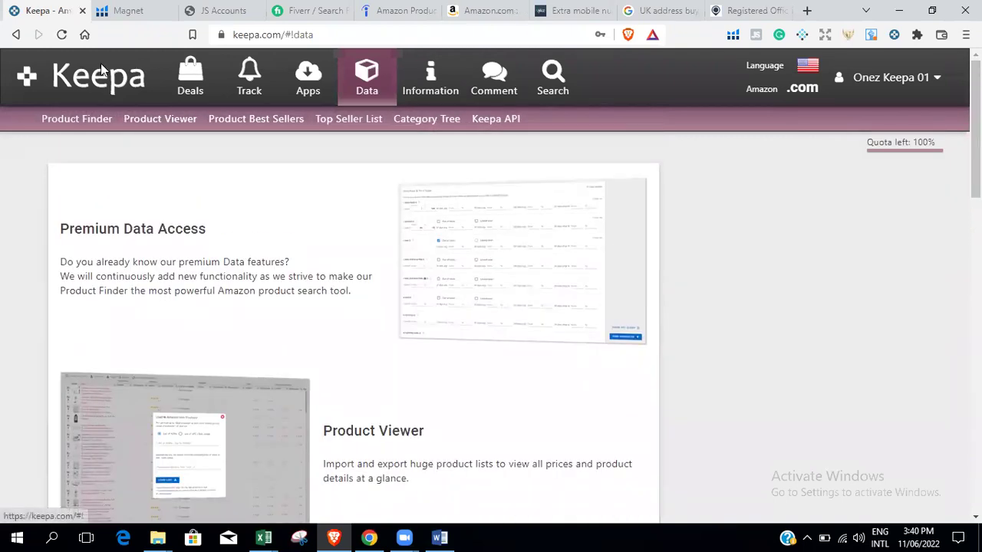
{"action": "scroll", "coordinate": [353, 322], "scroll_direction": "down", "scroll_amount": 8}
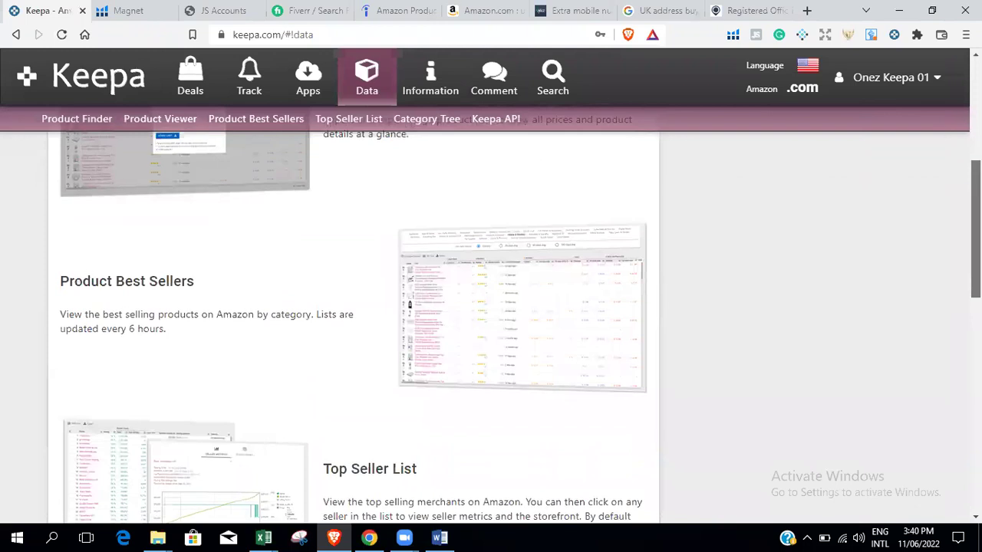
{"action": "scroll", "coordinate": [353, 322], "scroll_direction": "up", "scroll_amount": 8}
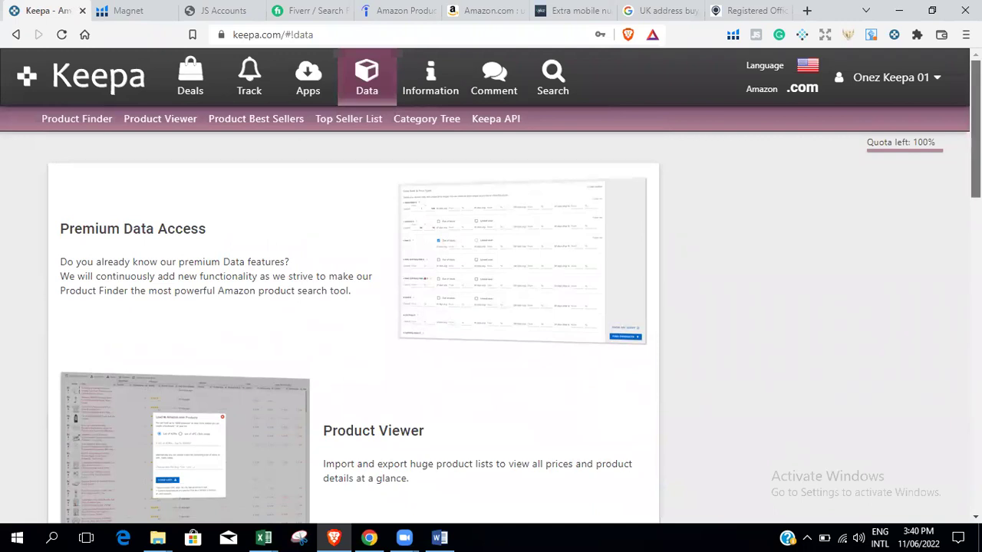
Open Keepa's Product Finder and keep the Amazon .com marketplace selected.
{"action": "left_click", "coordinate": [66, 123]}
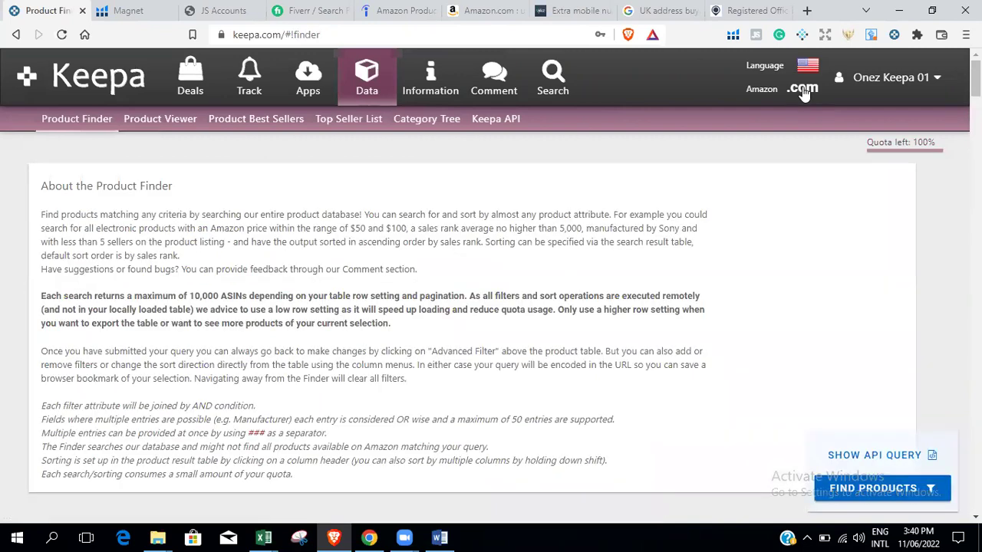
{"action": "left_click", "coordinate": [802, 91]}
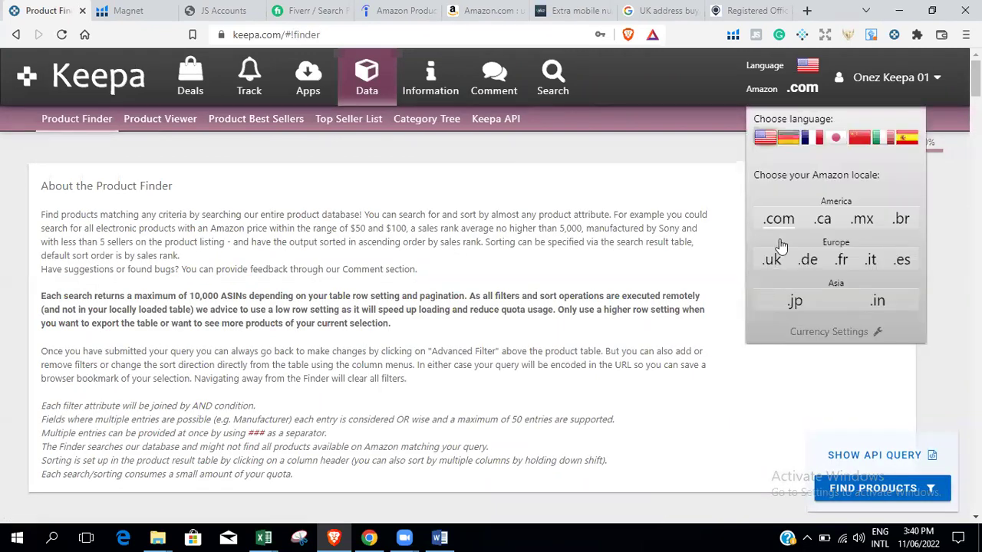
{"action": "left_click", "coordinate": [759, 214]}
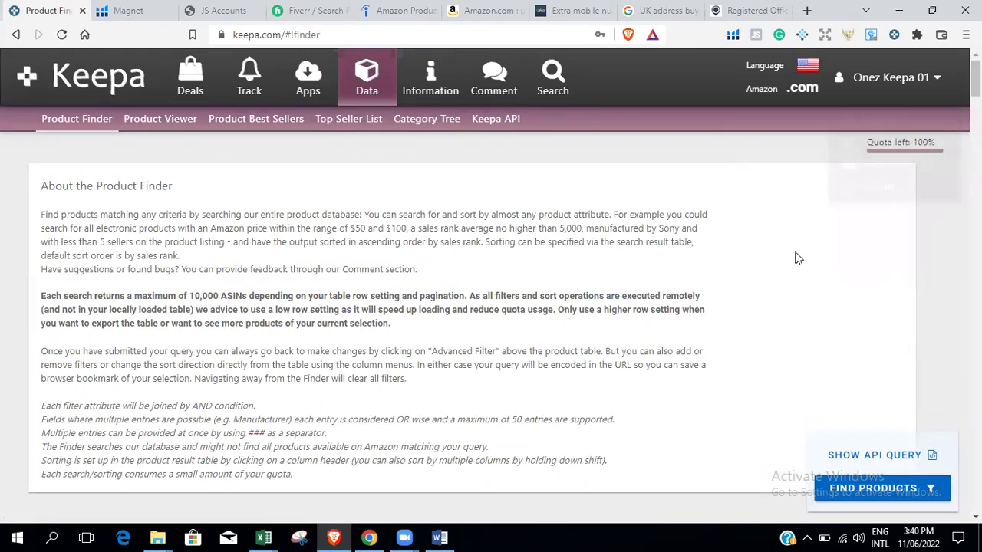
{"action": "left_click", "coordinate": [803, 92]}
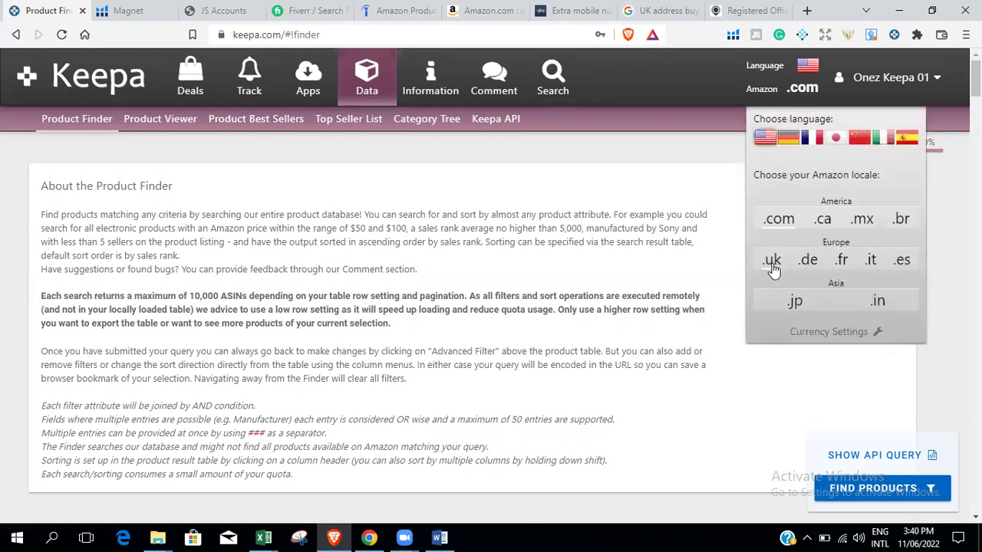
{"action": "left_click", "coordinate": [775, 220]}
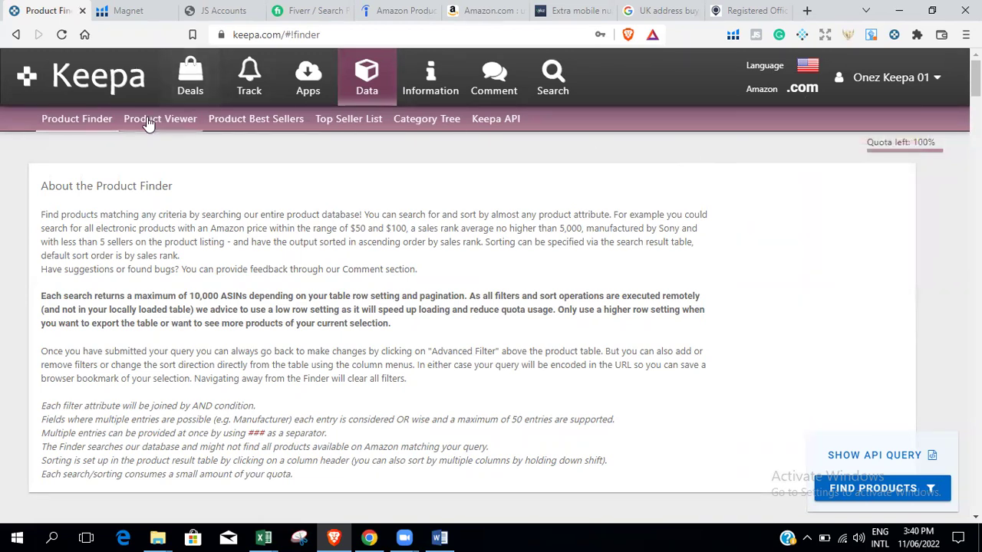
Set the 90-day average Sales Rank range from 1 to 50000.
{"action": "left_click_drag", "start_coordinate": [975, 78], "coordinate": [975, 112]}
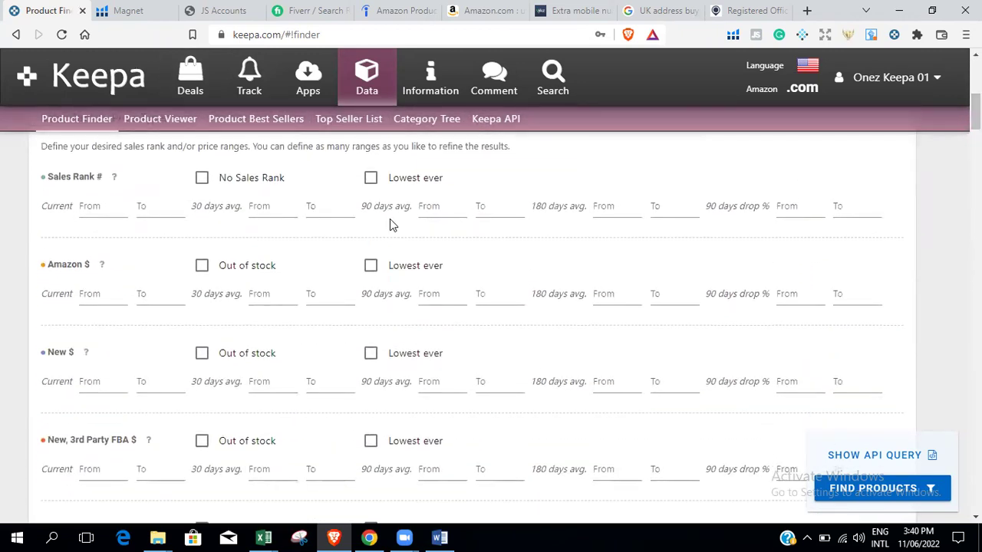
{"action": "left_click", "coordinate": [449, 213]}
{"action": "left_click", "coordinate": [441, 212]}
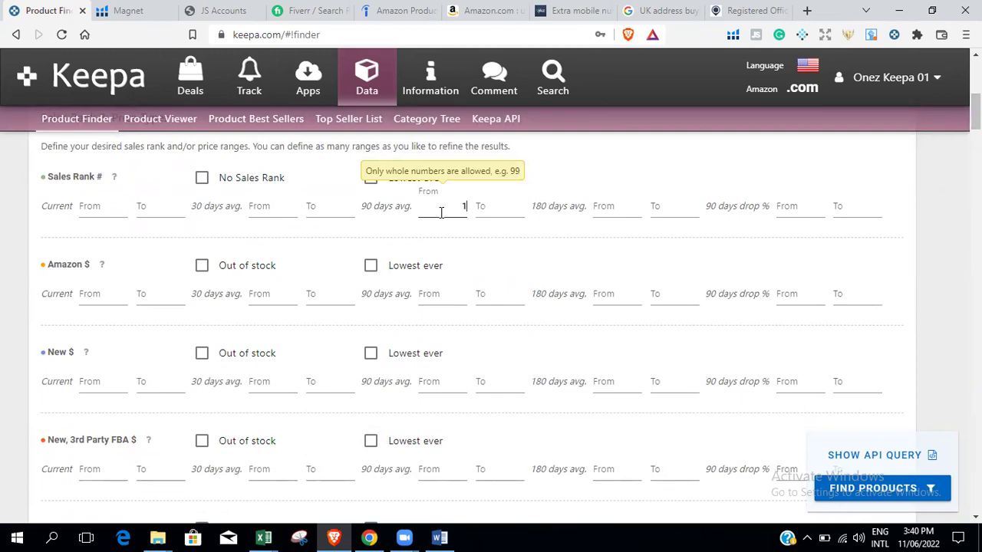
{"action": "type", "text": "1"}
{"action": "key", "text": "Tab"}
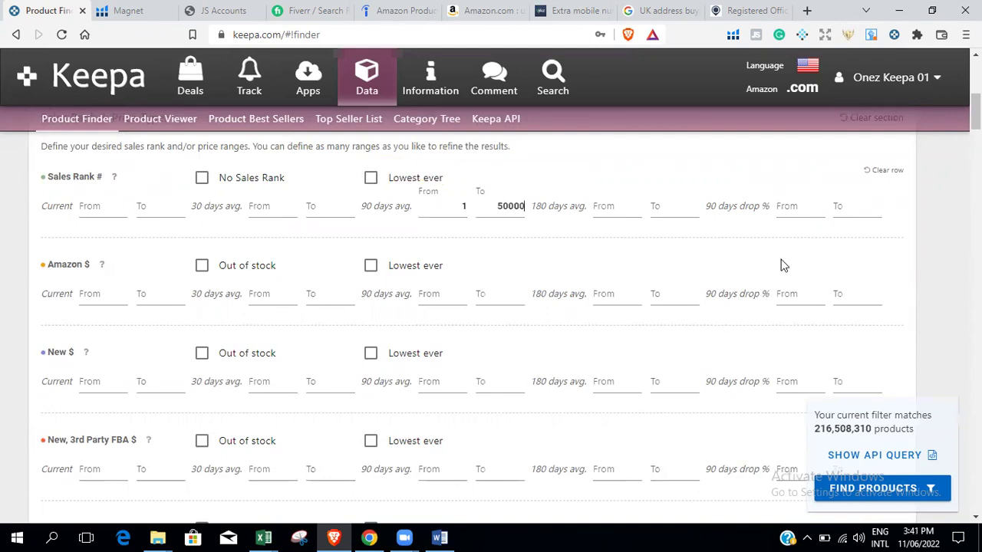
{"action": "scroll", "coordinate": [230, 208], "scroll_direction": "down", "scroll_amount": 5}
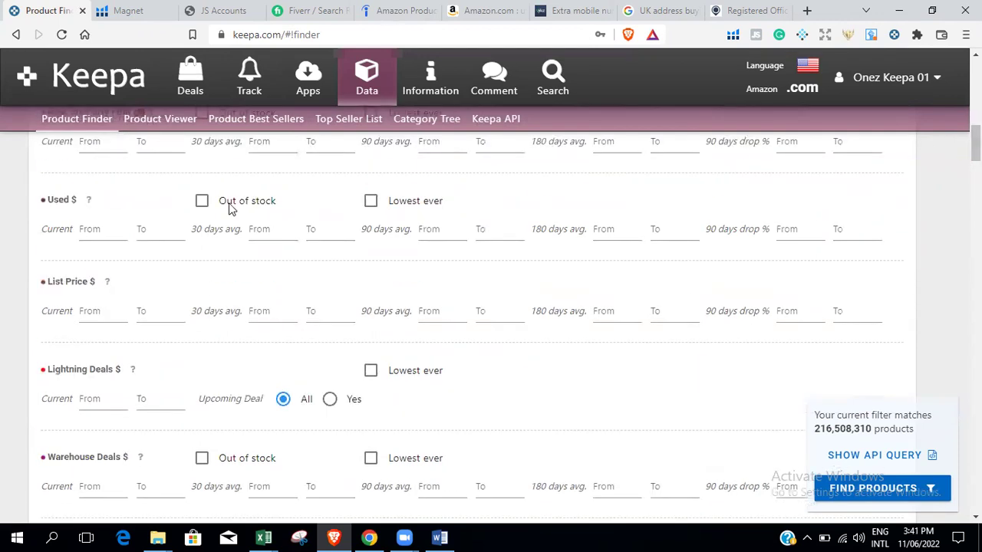
{"action": "scroll", "coordinate": [326, 217], "scroll_direction": "up", "scroll_amount": 3}
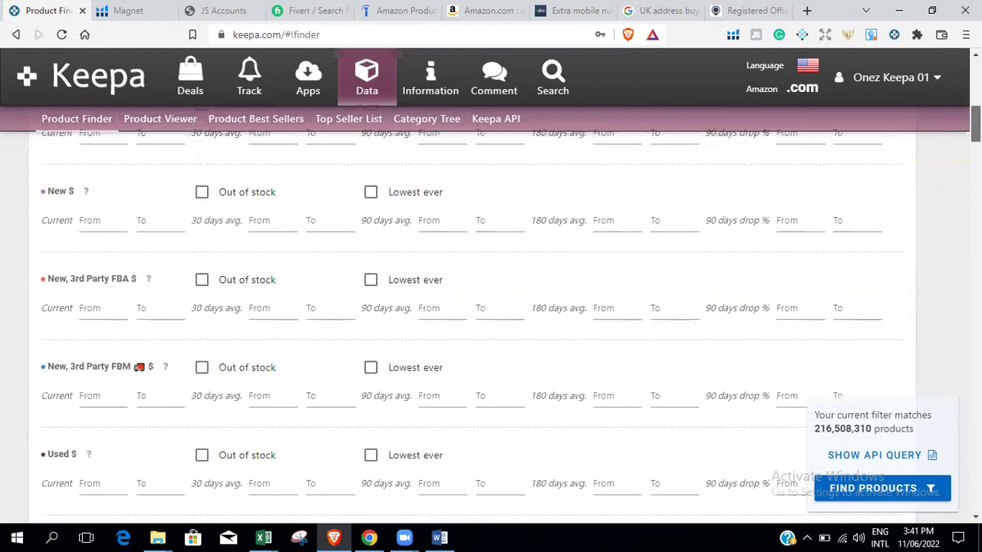
{"action": "scroll", "coordinate": [326, 216], "scroll_direction": "up", "scroll_amount": 3}
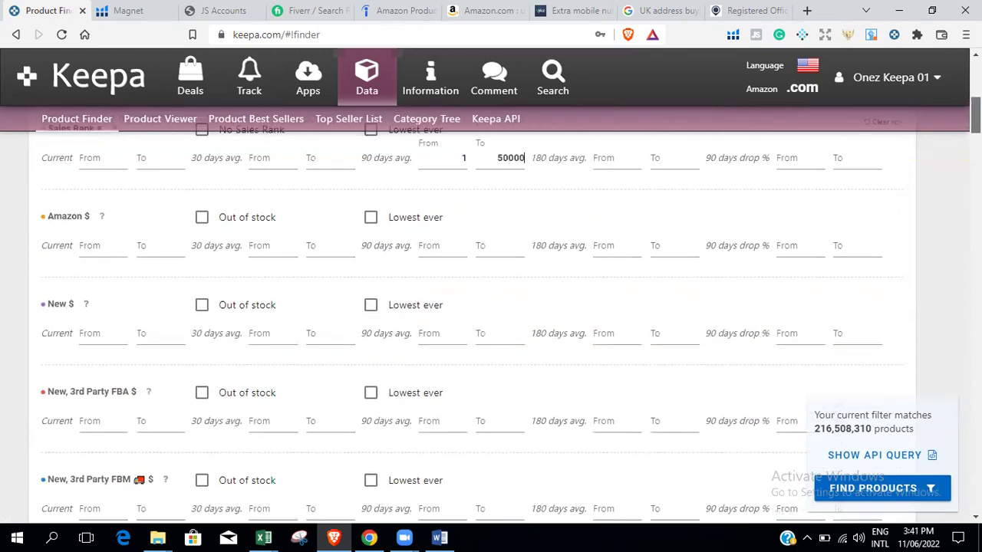
{"action": "scroll", "coordinate": [491, 307], "scroll_direction": "down", "scroll_amount": 1}
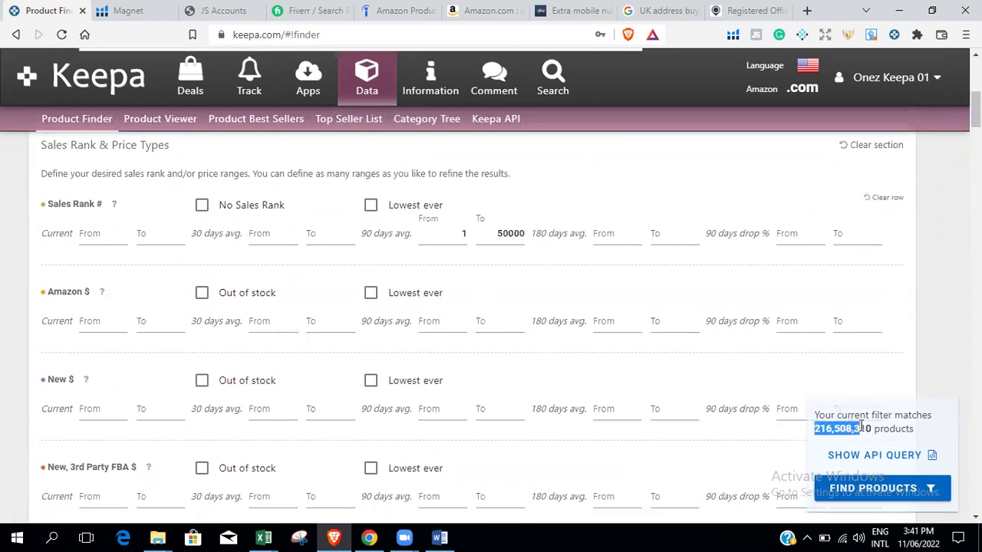
Tick 'Out of stock' on the Amazon $ row.
{"action": "left_click", "coordinate": [204, 292]}
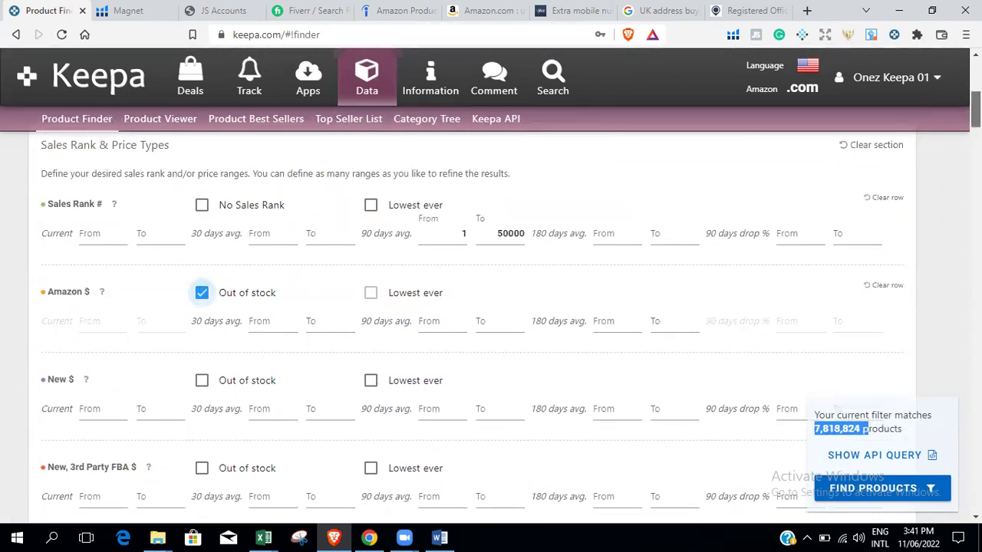
{"action": "scroll", "coordinate": [491, 307], "scroll_direction": "down", "scroll_amount": 5}
{"action": "scroll", "coordinate": [201, 276], "scroll_direction": "down", "scroll_amount": 5}
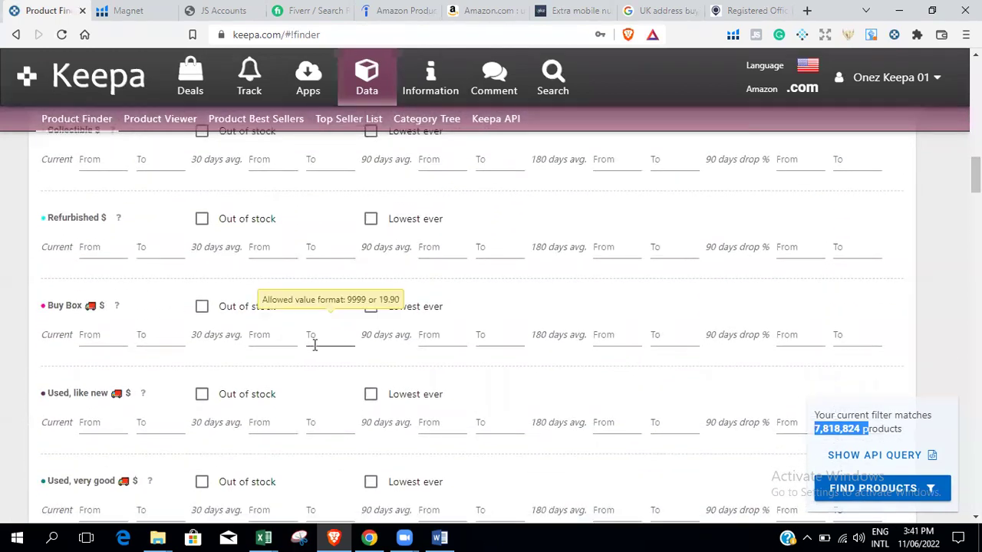
Set the current Buy Box price range to $15–$500.
{"action": "left_click", "coordinate": [105, 332]}
{"action": "type", "text": "15"}
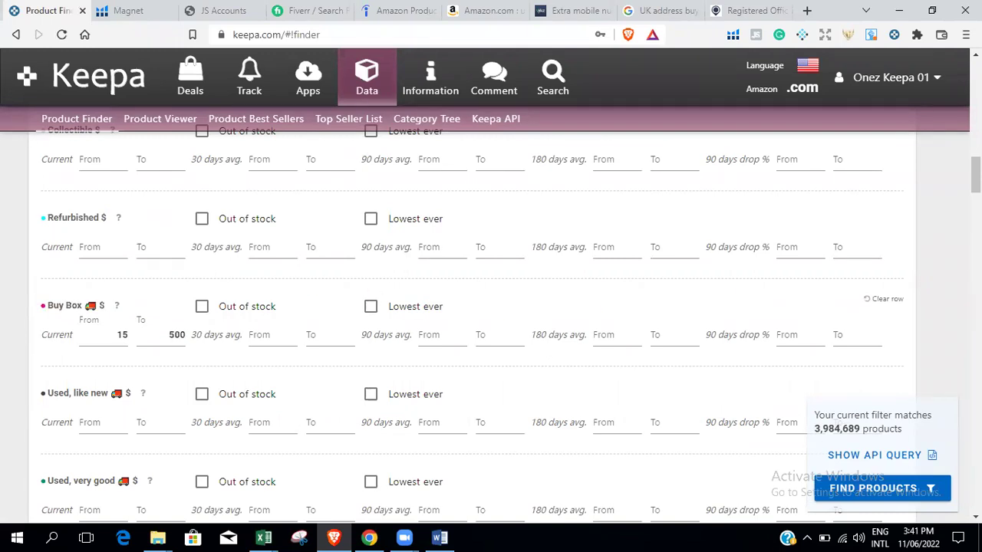
{"action": "scroll", "coordinate": [491, 307], "scroll_direction": "down", "scroll_amount": 3}
{"action": "scroll", "coordinate": [491, 307], "scroll_direction": "down", "scroll_amount": 1}
{"action": "scroll", "coordinate": [491, 307], "scroll_direction": "up", "scroll_amount": 5}
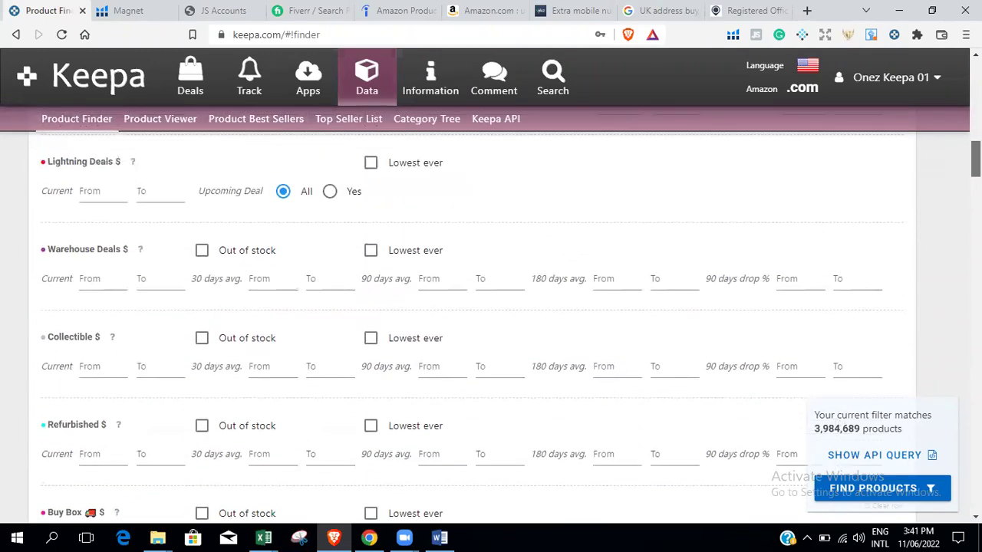
{"action": "scroll", "coordinate": [491, 307], "scroll_direction": "up", "scroll_amount": 5}
{"action": "scroll", "coordinate": [491, 307], "scroll_direction": "down", "scroll_amount": 7}
{"action": "scroll", "coordinate": [491, 307], "scroll_direction": "down", "scroll_amount": 6}
{"action": "scroll", "coordinate": [491, 307], "scroll_direction": "up", "scroll_amount": 5}
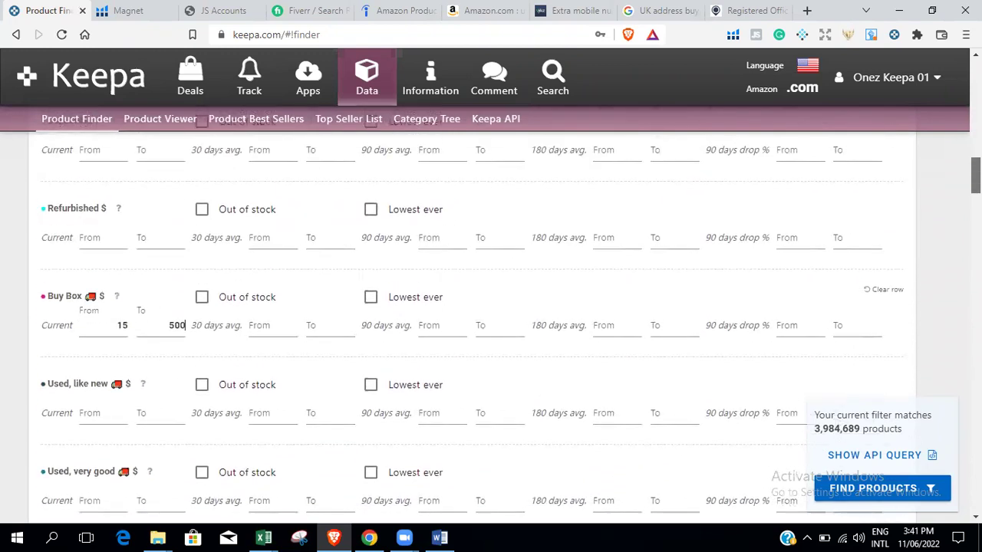
{"action": "scroll", "coordinate": [491, 307], "scroll_direction": "down", "scroll_amount": 4}
{"action": "scroll", "coordinate": [491, 307], "scroll_direction": "down", "scroll_amount": 5}
{"action": "scroll", "coordinate": [491, 307], "scroll_direction": "down", "scroll_amount": 4}
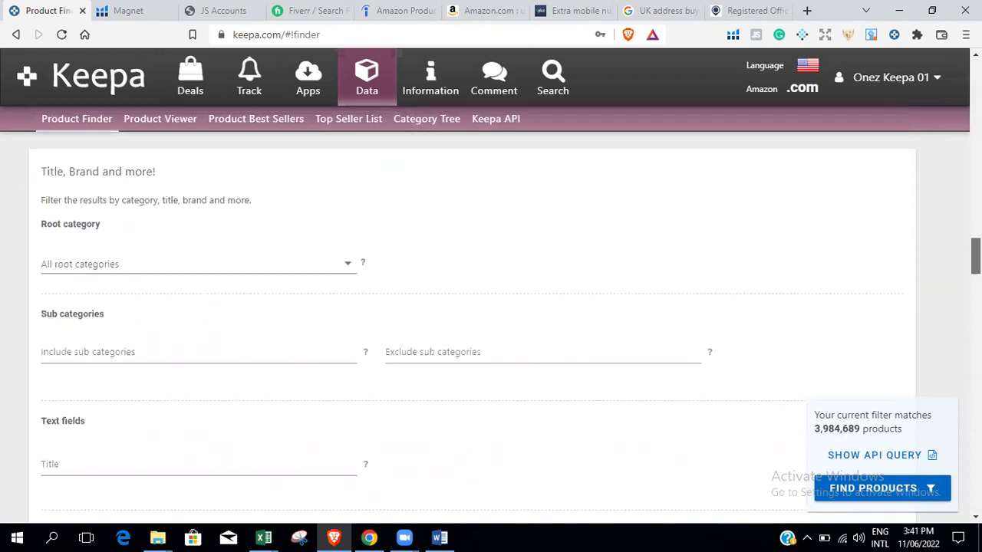
Choose Pet Supplies as the root category, leaving 91,458 matching products.
{"action": "left_click", "coordinate": [268, 250]}
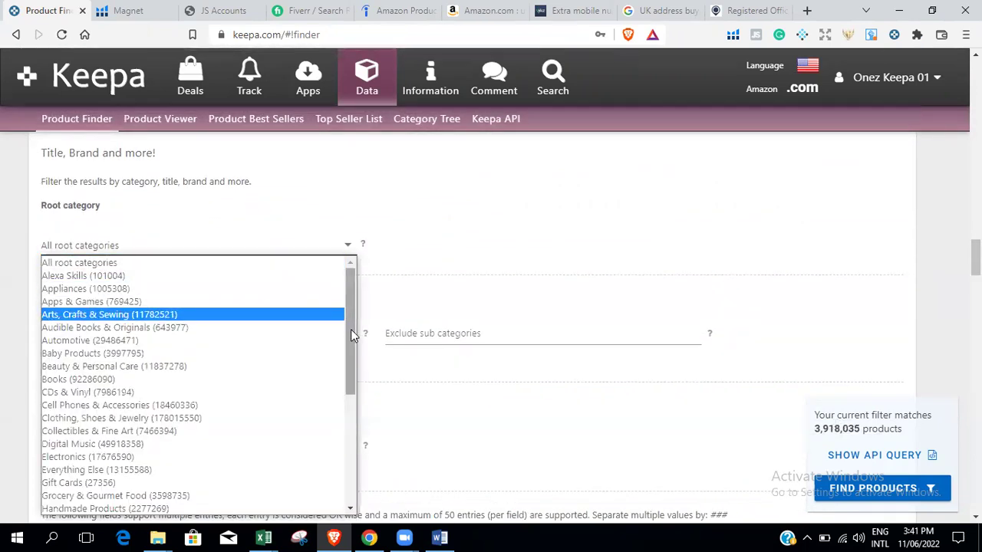
{"action": "scroll", "coordinate": [352, 330], "scroll_direction": "down", "scroll_amount": 3}
{"action": "scroll", "coordinate": [366, 392], "scroll_direction": "up", "scroll_amount": 2}
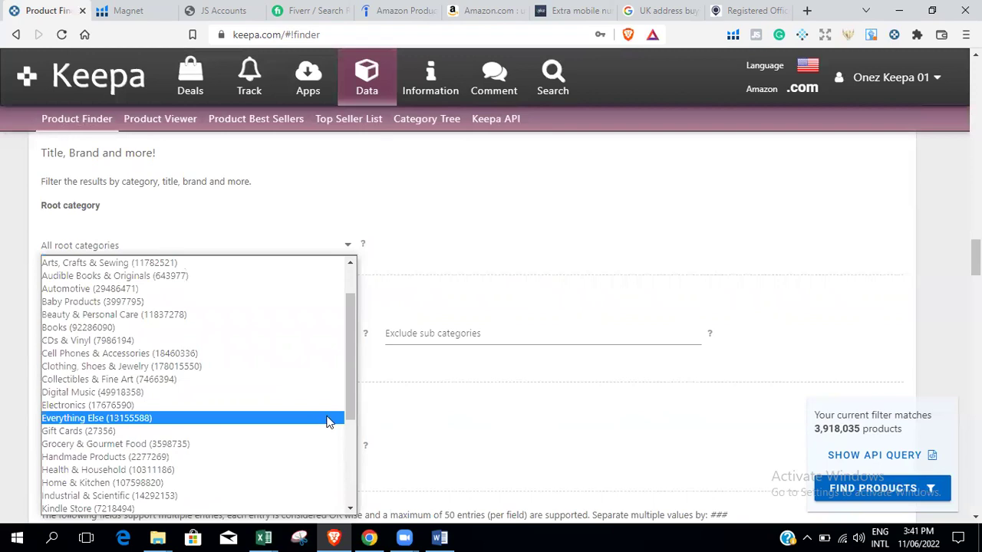
{"action": "left_click_drag", "start_coordinate": [354, 370], "coordinate": [365, 455]}
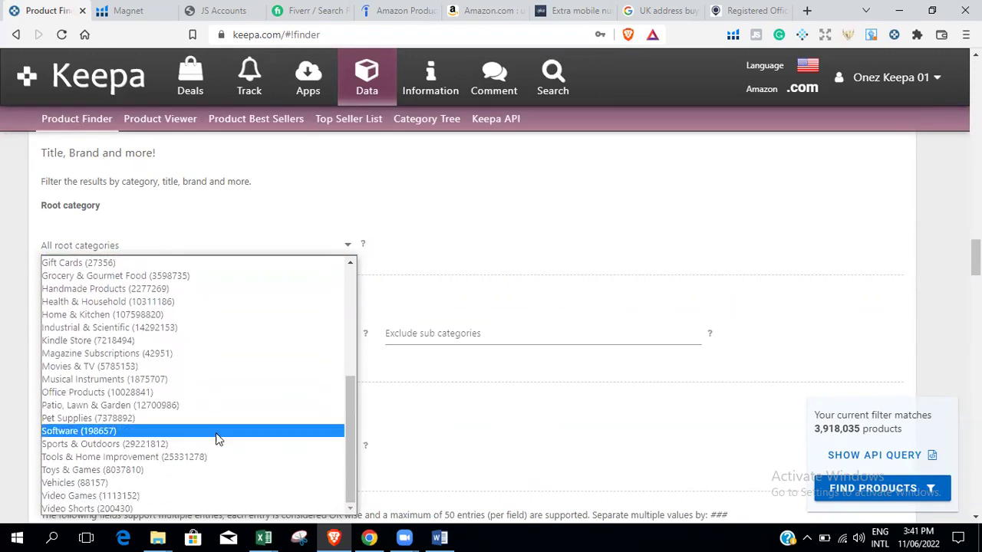
{"action": "left_click", "coordinate": [213, 421]}
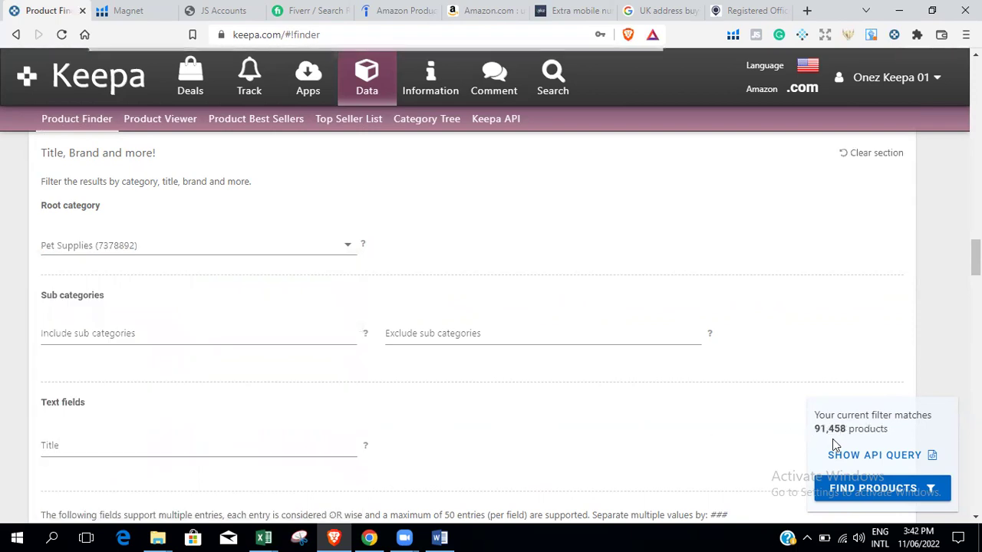
{"action": "left_click_drag", "start_coordinate": [817, 430], "coordinate": [849, 429]}
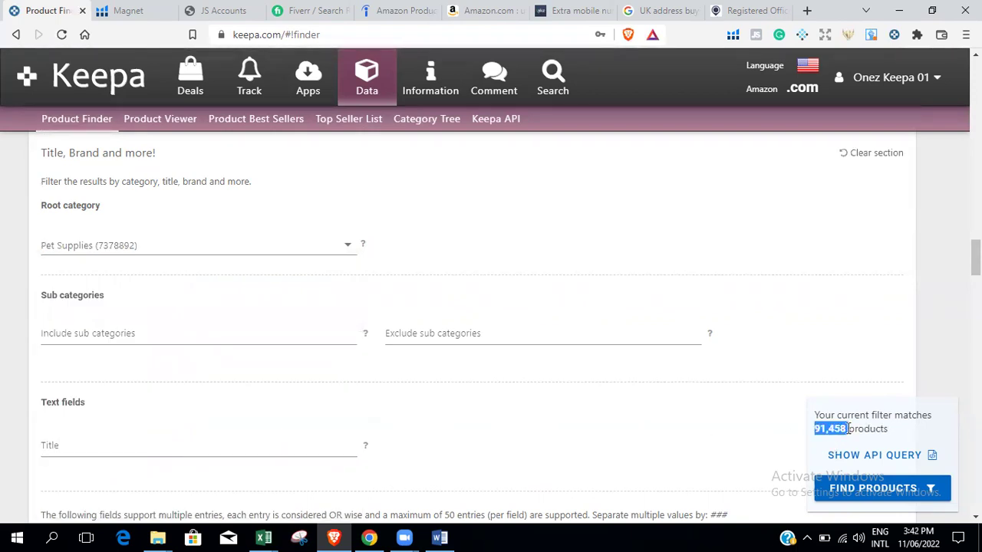
{"action": "scroll", "coordinate": [491, 307], "scroll_direction": "down", "scroll_amount": 2}
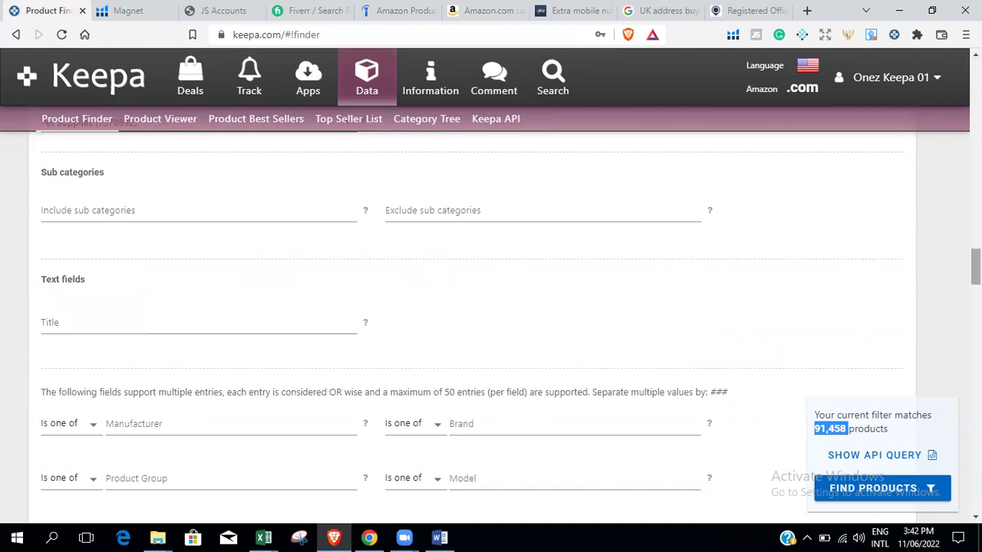
{"action": "scroll", "coordinate": [733, 274], "scroll_direction": "down", "scroll_amount": 3}
Set the current New Offer Count in Offer Counts to 5–25, leaving 4,469 products.
{"action": "scroll", "coordinate": [491, 307], "scroll_direction": "up", "scroll_amount": 10}
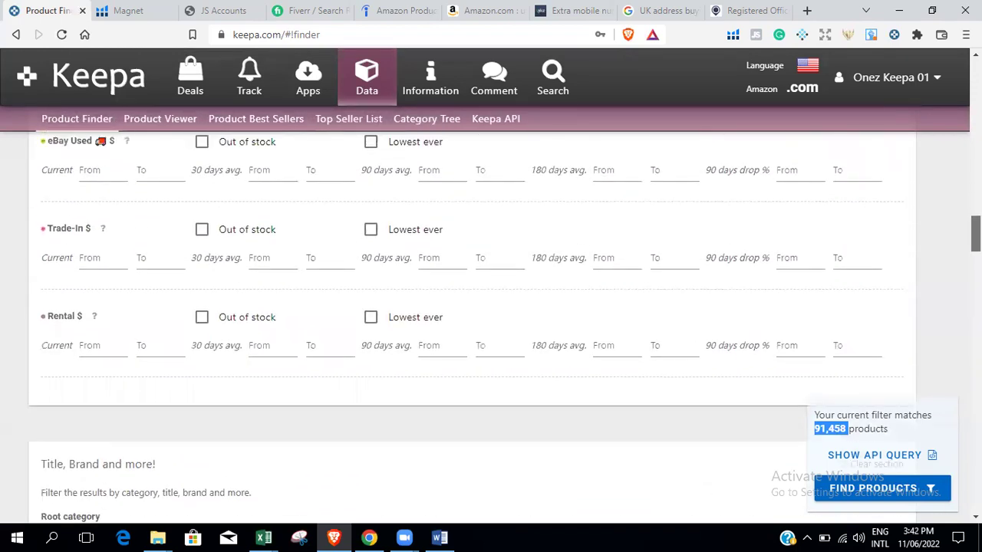
{"action": "scroll", "coordinate": [471, 342], "scroll_direction": "down", "scroll_amount": 10}
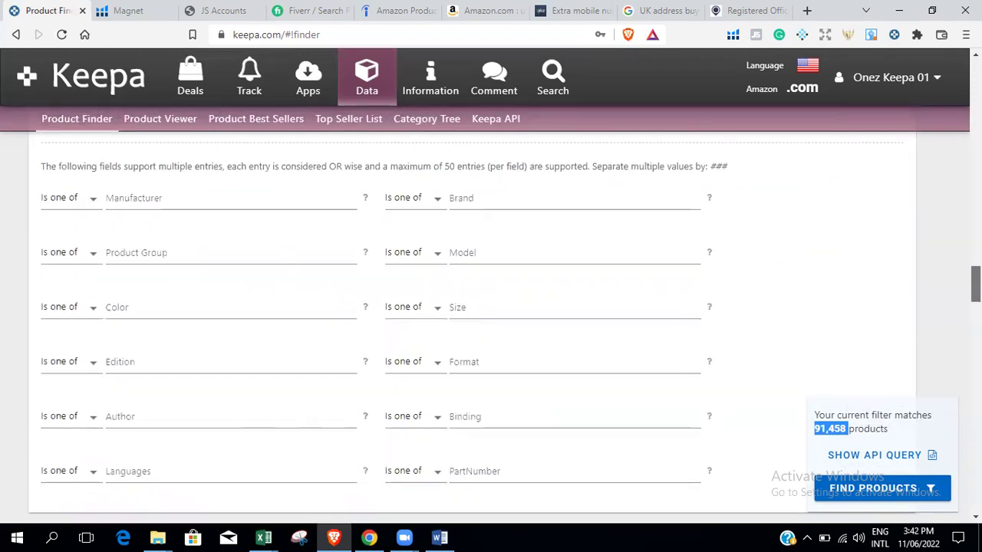
{"action": "scroll", "coordinate": [219, 345], "scroll_direction": "down", "scroll_amount": 3}
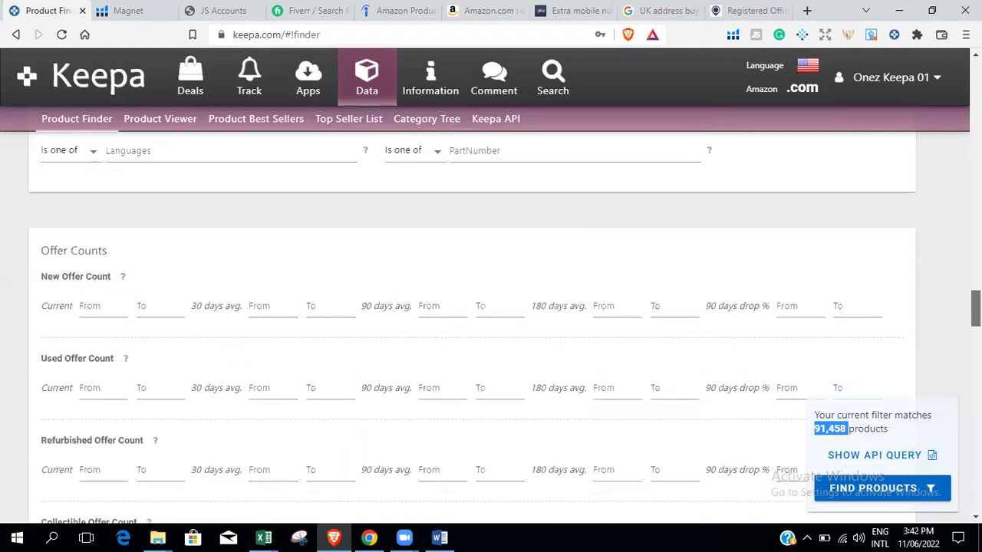
{"action": "left_click", "coordinate": [94, 308]}
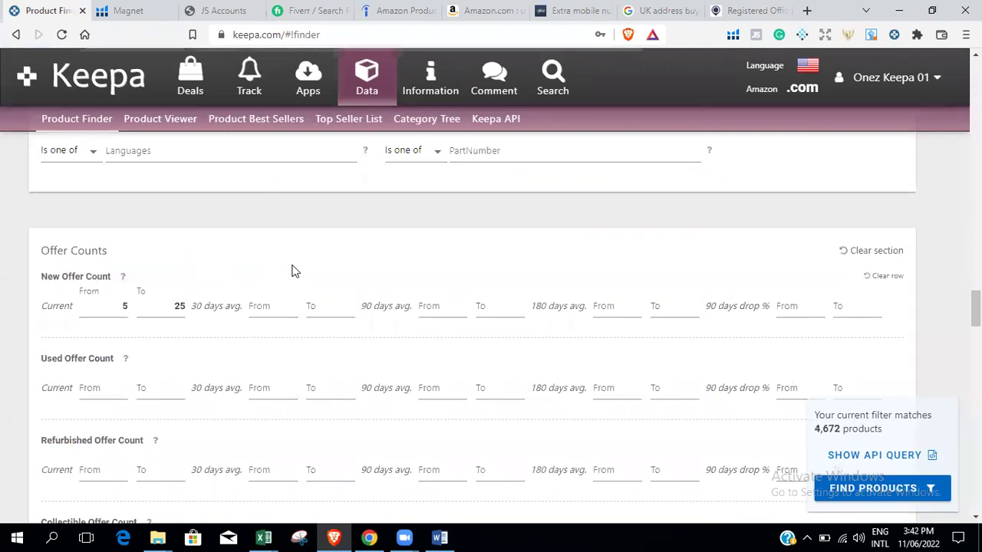
{"action": "scroll", "coordinate": [472, 322], "scroll_direction": "down", "scroll_amount": 4}
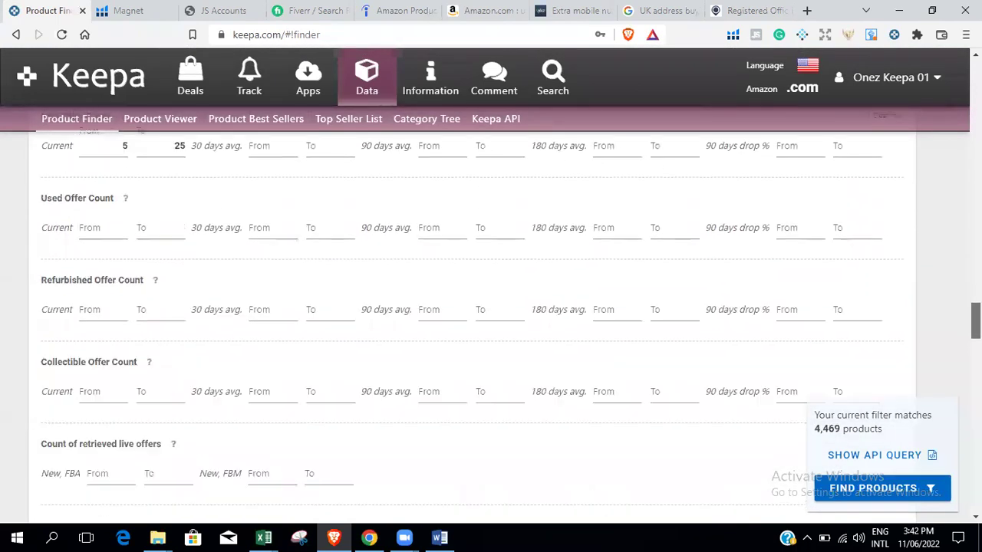
{"action": "scroll", "coordinate": [473, 322], "scroll_direction": "up", "scroll_amount": 5}
{"action": "scroll", "coordinate": [473, 322], "scroll_direction": "down", "scroll_amount": 2}
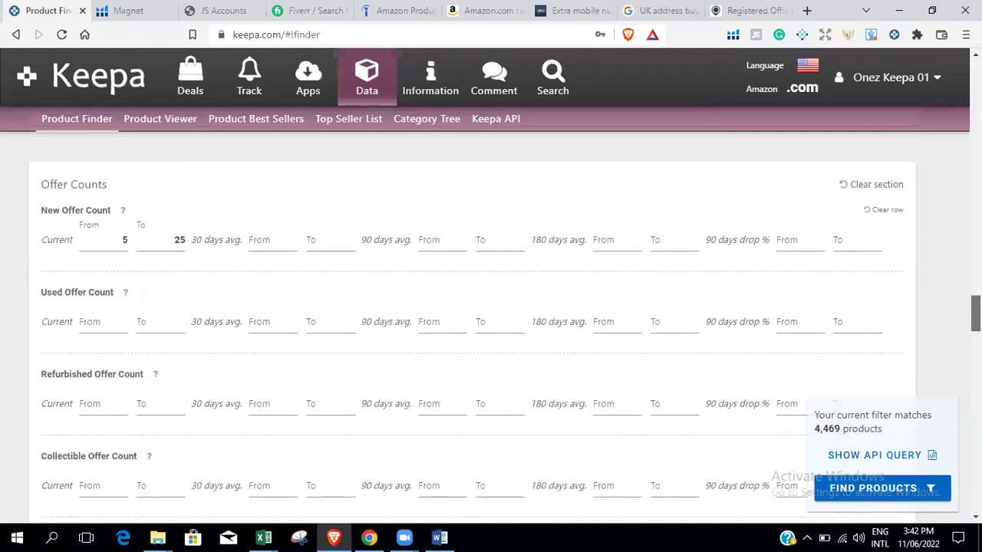
{"action": "scroll", "coordinate": [473, 322], "scroll_direction": "down", "scroll_amount": 1}
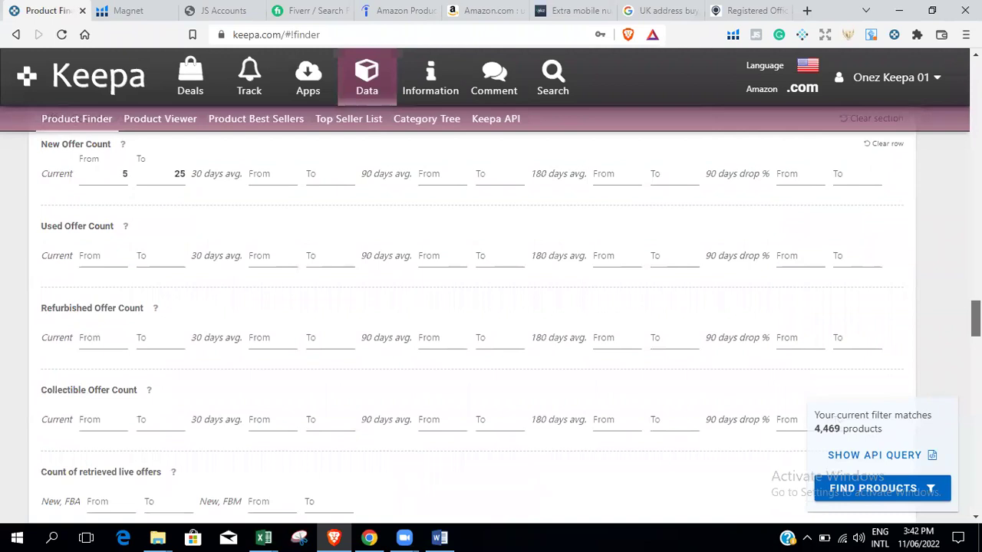
{"action": "scroll", "coordinate": [472, 322], "scroll_direction": "down", "scroll_amount": 1}
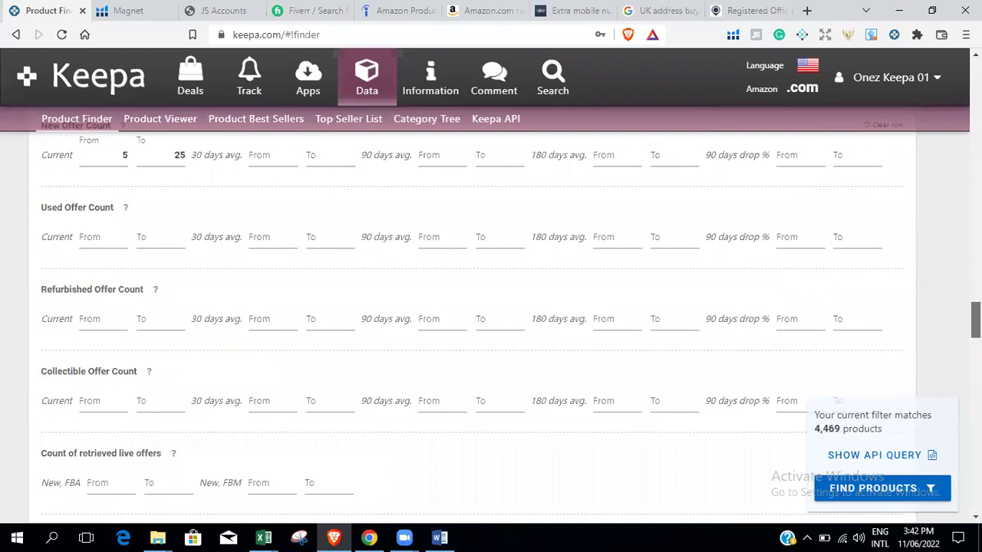
{"action": "scroll", "coordinate": [510, 307], "scroll_direction": "up", "scroll_amount": 1}
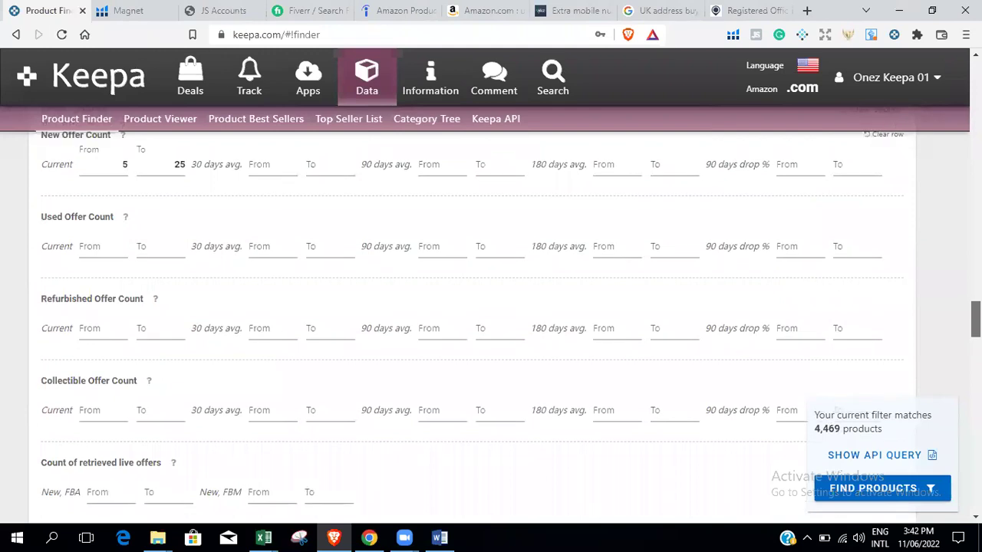
{"action": "scroll", "coordinate": [510, 318], "scroll_direction": "down", "scroll_amount": 1}
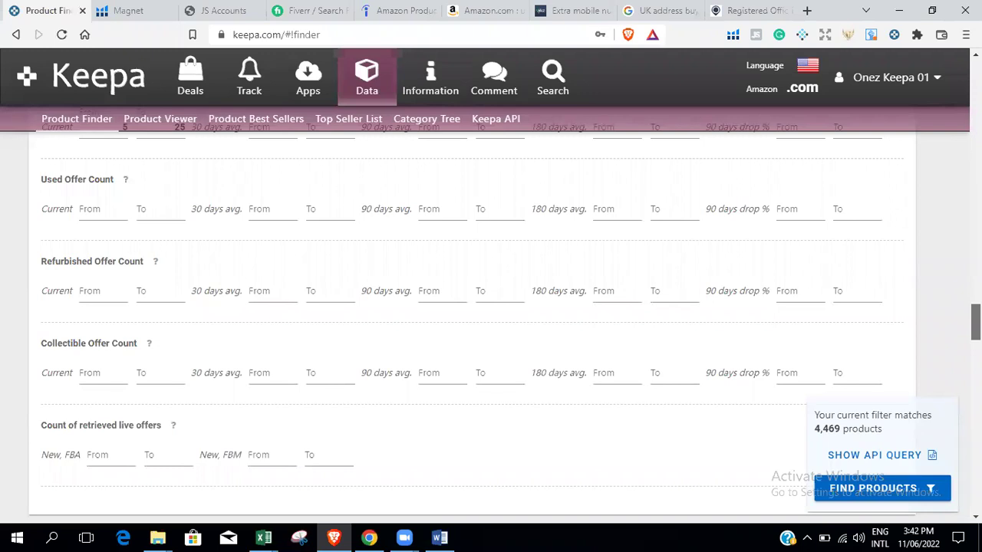
{"action": "scroll", "coordinate": [491, 322], "scroll_direction": "down", "scroll_amount": 5}
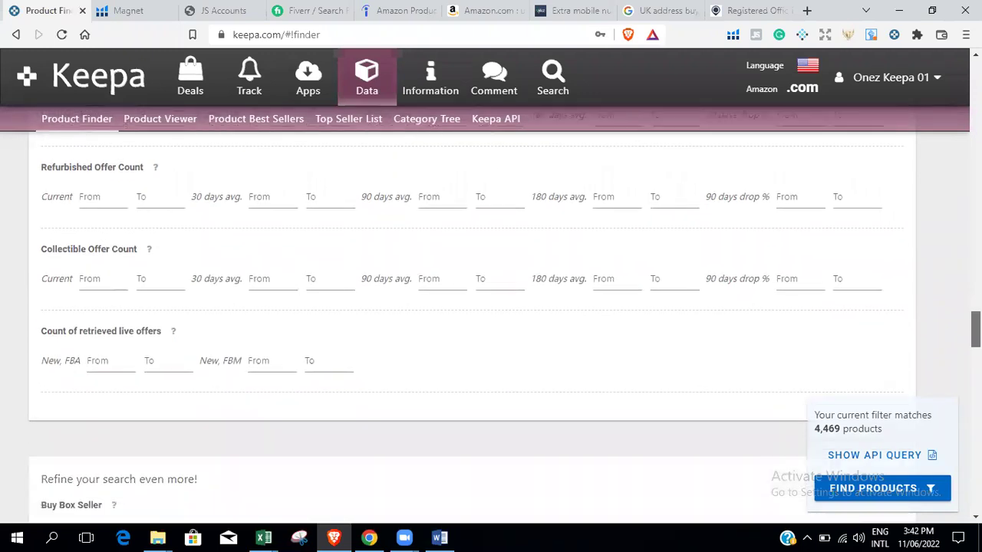
{"action": "scroll", "coordinate": [491, 322], "scroll_direction": "up", "scroll_amount": 8}
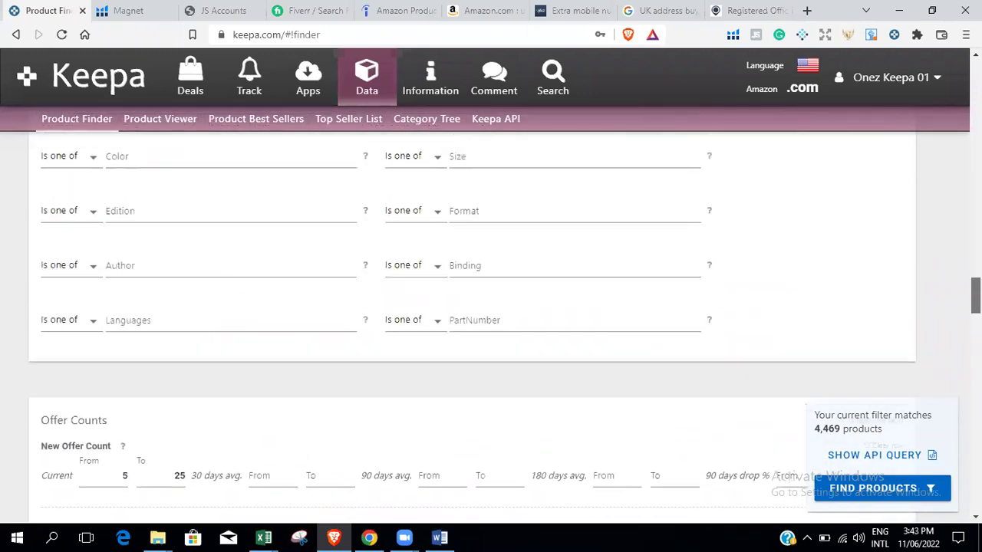
{"action": "scroll", "coordinate": [426, 535], "scroll_direction": "down", "scroll_amount": 3}
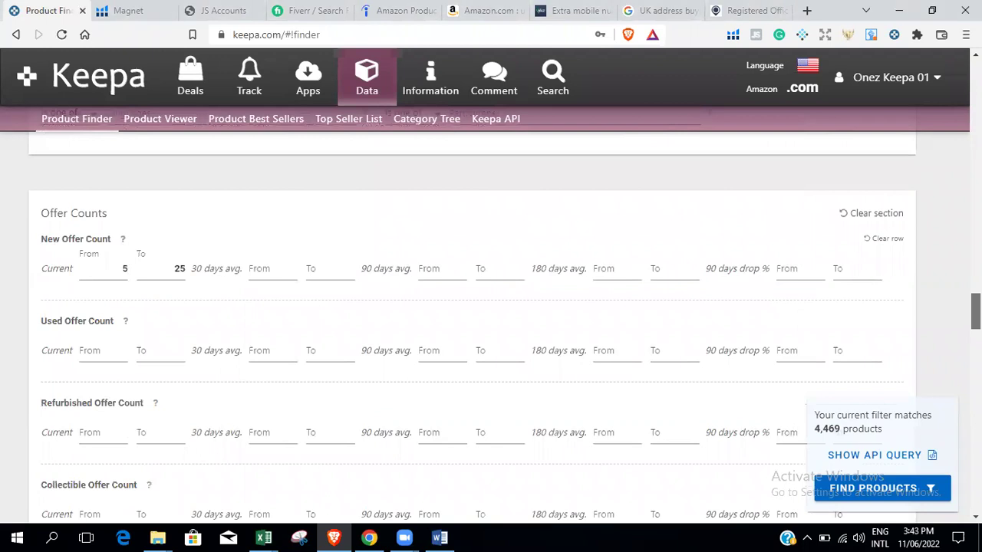
{"action": "scroll", "coordinate": [155, 249], "scroll_direction": "down", "scroll_amount": 1}
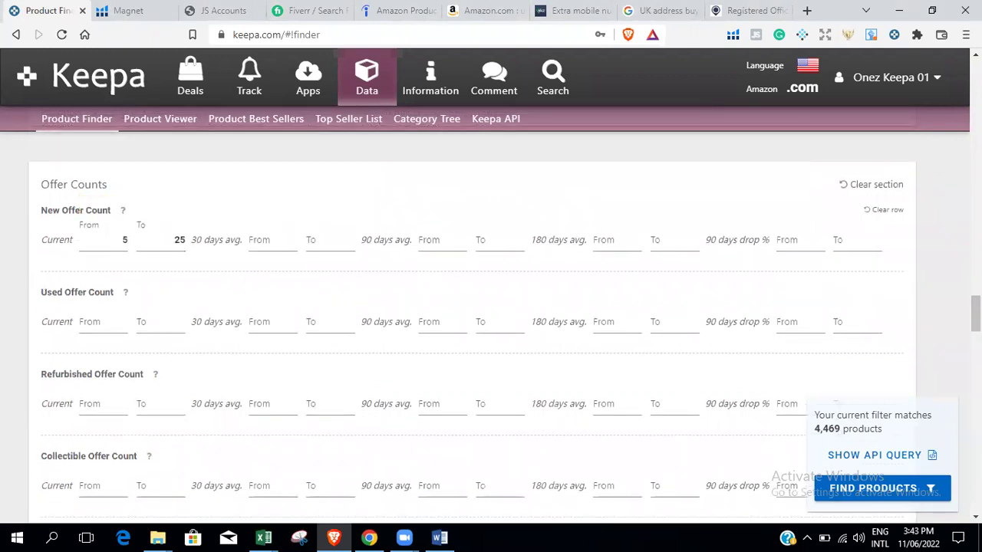
{"action": "scroll", "coordinate": [491, 322], "scroll_direction": "down", "scroll_amount": 2}
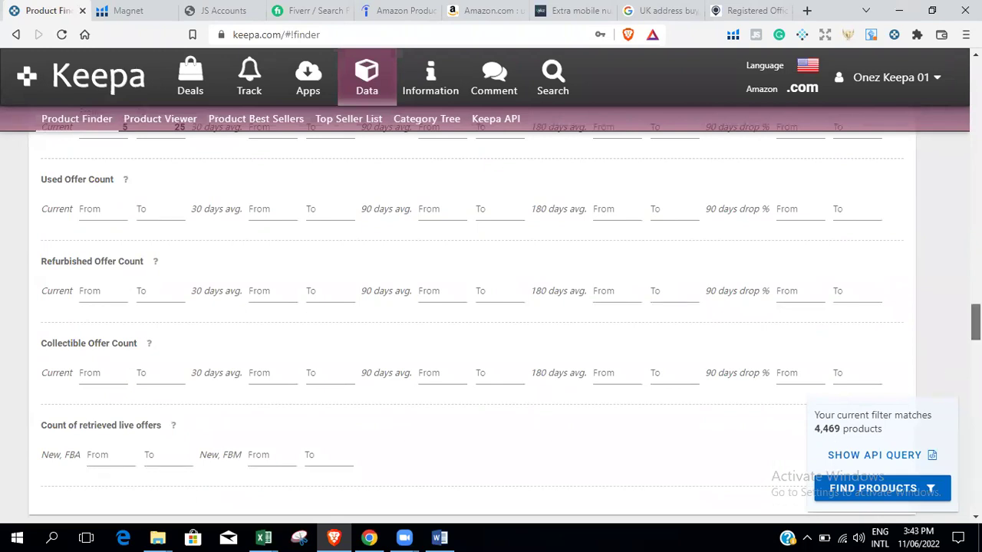
{"action": "scroll", "coordinate": [491, 322], "scroll_direction": "down", "scroll_amount": 1}
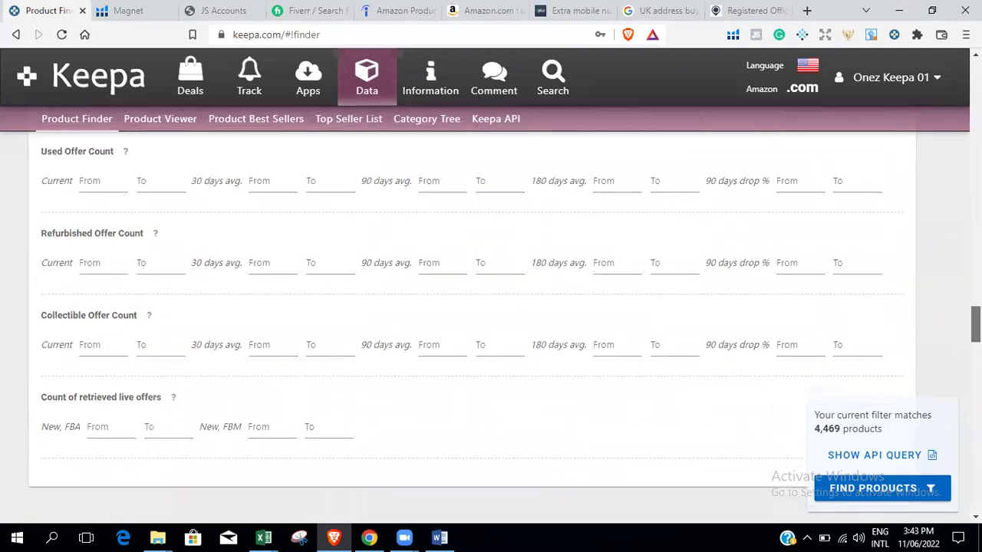
{"action": "scroll", "coordinate": [491, 322], "scroll_direction": "down", "scroll_amount": 1}
{"action": "scroll", "coordinate": [491, 322], "scroll_direction": "down", "scroll_amount": 3}
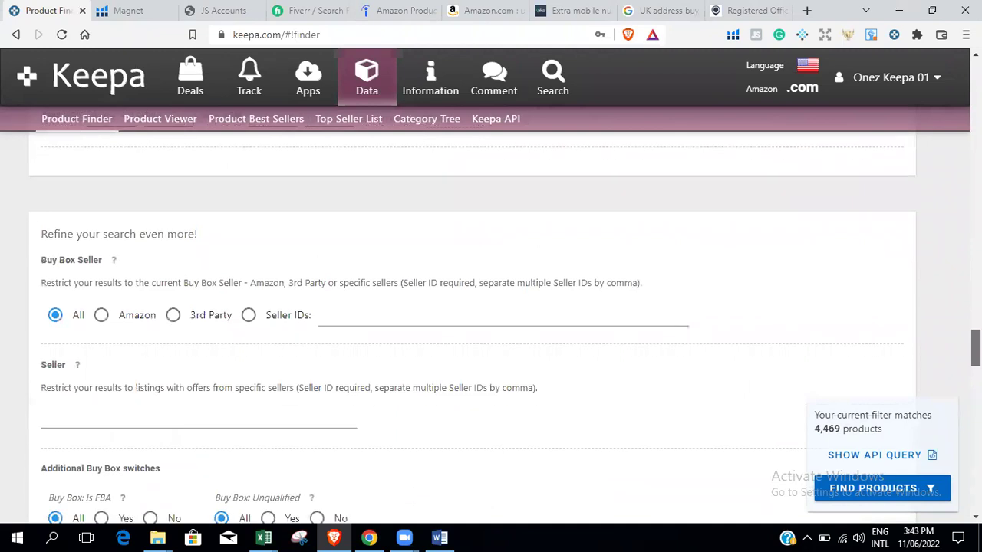
Require a third-party Buy Box seller and select No Variations, leaving 1,982 matches.
{"action": "left_click", "coordinate": [173, 316]}
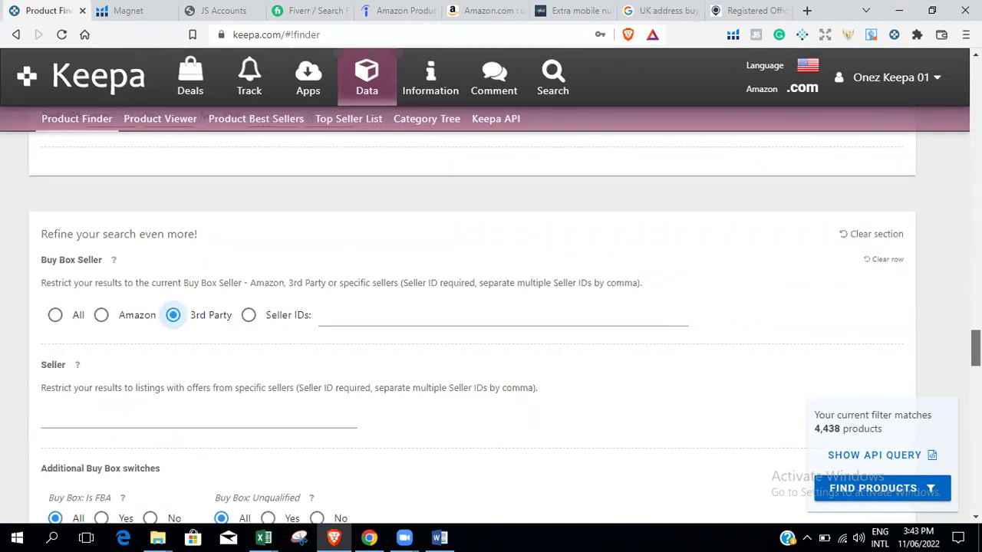
{"action": "scroll", "coordinate": [491, 322], "scroll_direction": "down", "scroll_amount": 3}
{"action": "scroll", "coordinate": [491, 322], "scroll_direction": "down", "scroll_amount": 1}
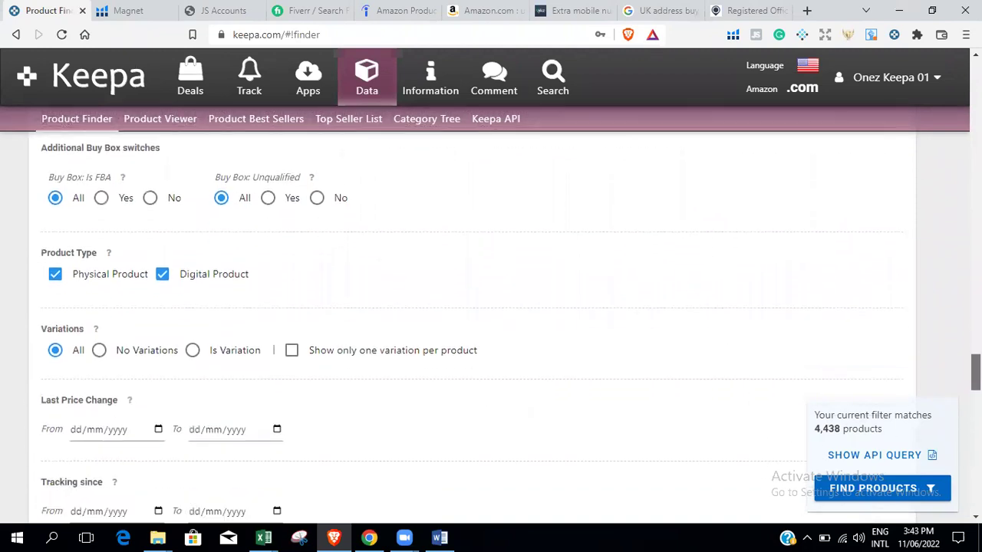
{"action": "scroll", "coordinate": [491, 322], "scroll_direction": "down", "scroll_amount": 1}
{"action": "scroll", "coordinate": [491, 322], "scroll_direction": "down", "scroll_amount": 1}
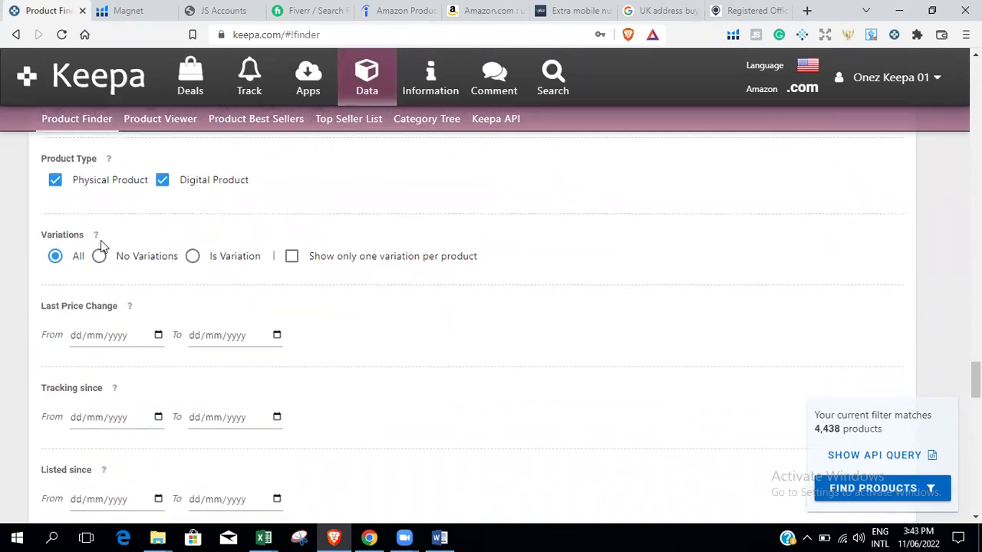
{"action": "left_click", "coordinate": [106, 259]}
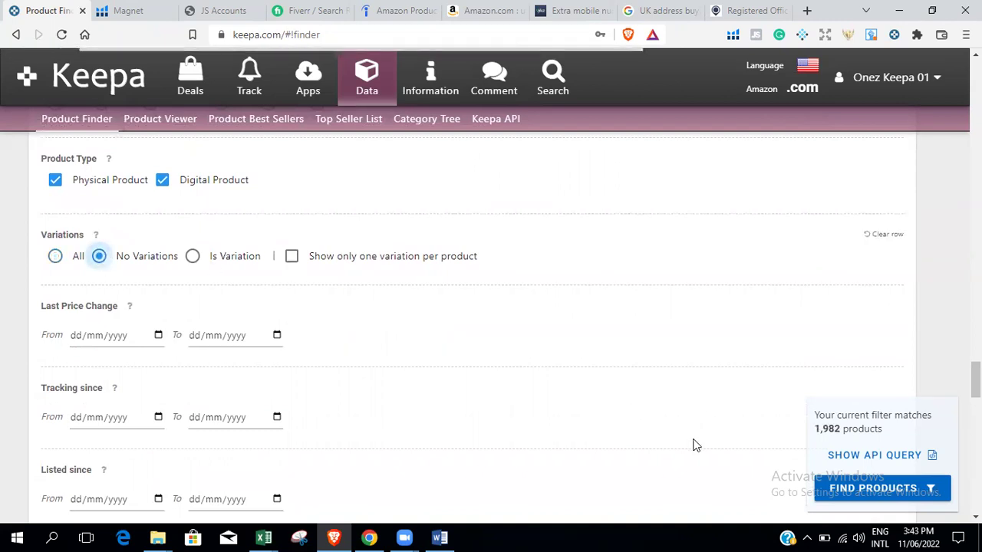
{"action": "left_click_drag", "start_coordinate": [816, 428], "coordinate": [837, 429]}
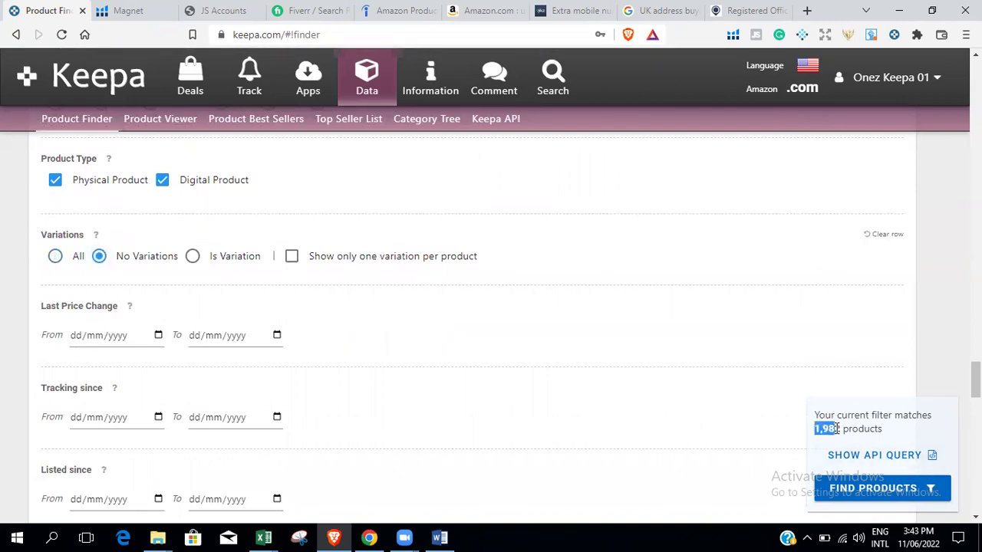
{"action": "left_click_drag", "start_coordinate": [974, 380], "coordinate": [975, 429]}
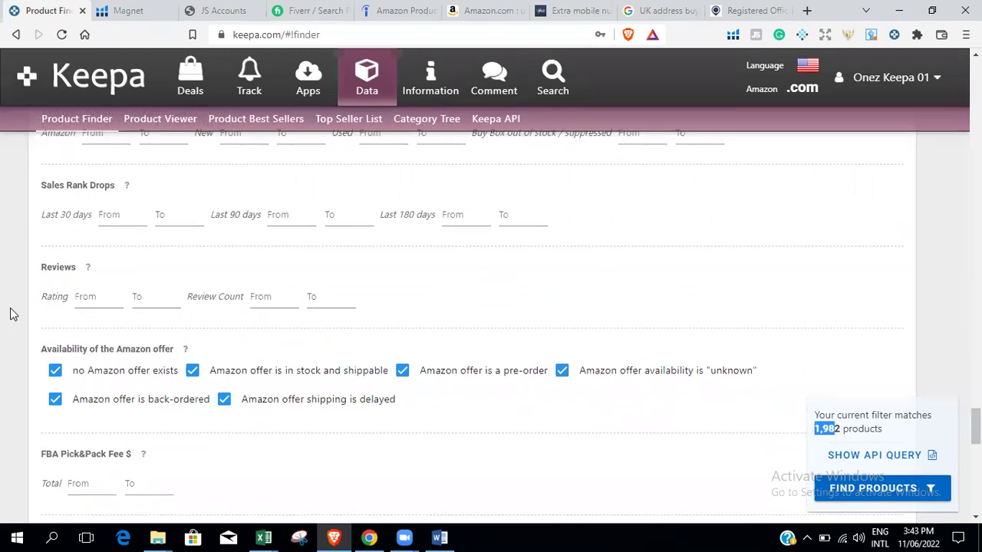
Set a minimum rating of 4 and a minimum review count of 20.
{"action": "left_click", "coordinate": [94, 304]}
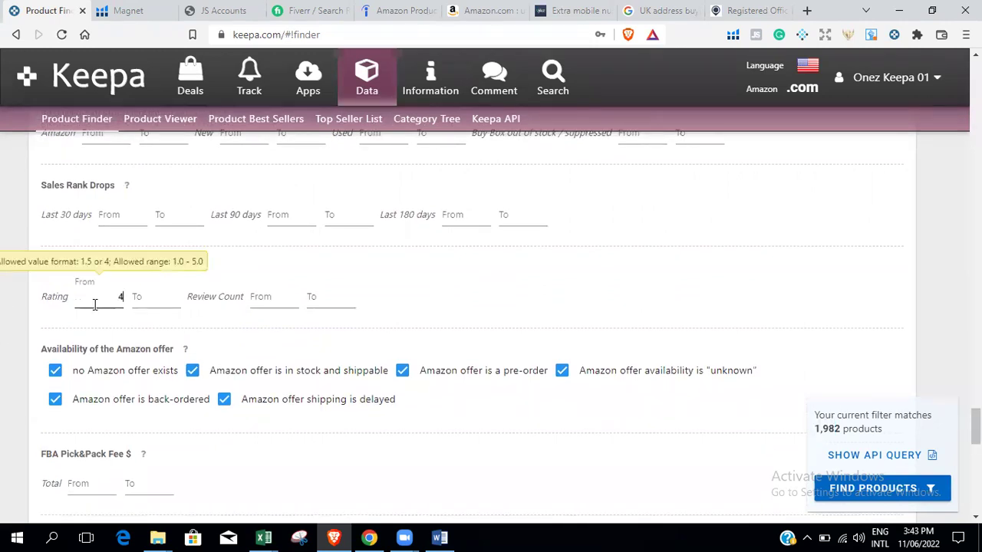
{"action": "left_click", "coordinate": [269, 305]}
{"action": "type", "text": "20"}
{"action": "left_click", "coordinate": [339, 307]}
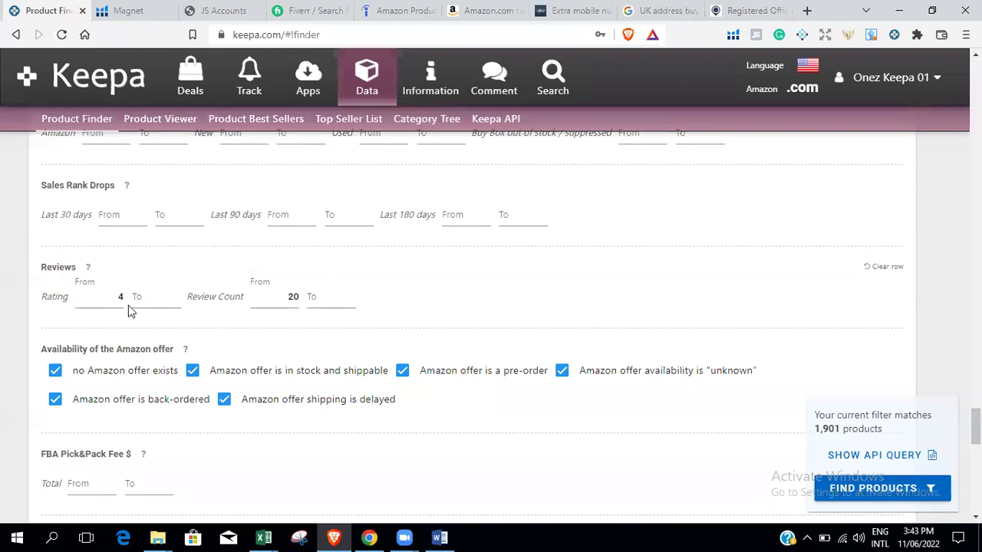
{"action": "scroll", "coordinate": [432, 360], "scroll_direction": "down", "scroll_amount": 2}
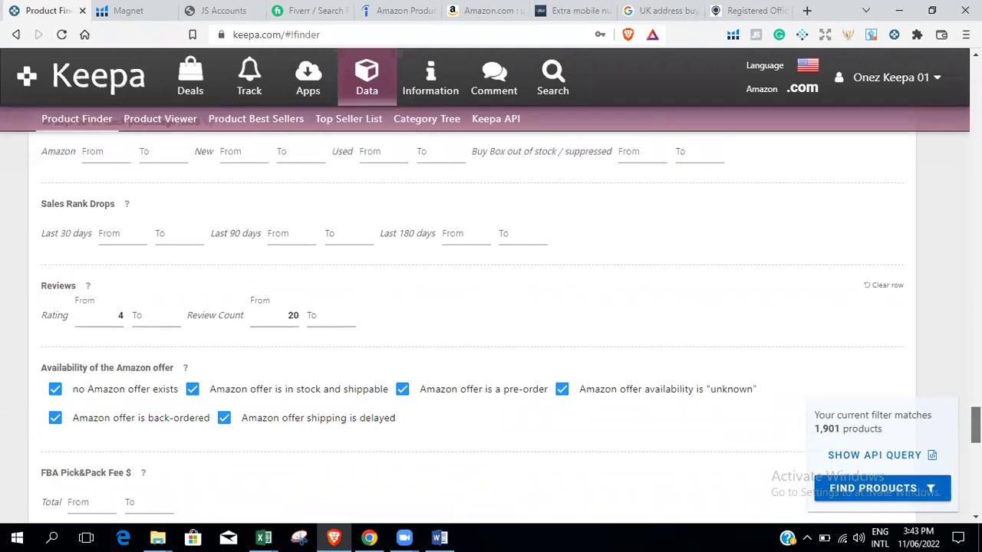
{"action": "scroll", "coordinate": [491, 322], "scroll_direction": "down", "scroll_amount": 1}
{"action": "scroll", "coordinate": [491, 322], "scroll_direction": "down", "scroll_amount": 4}
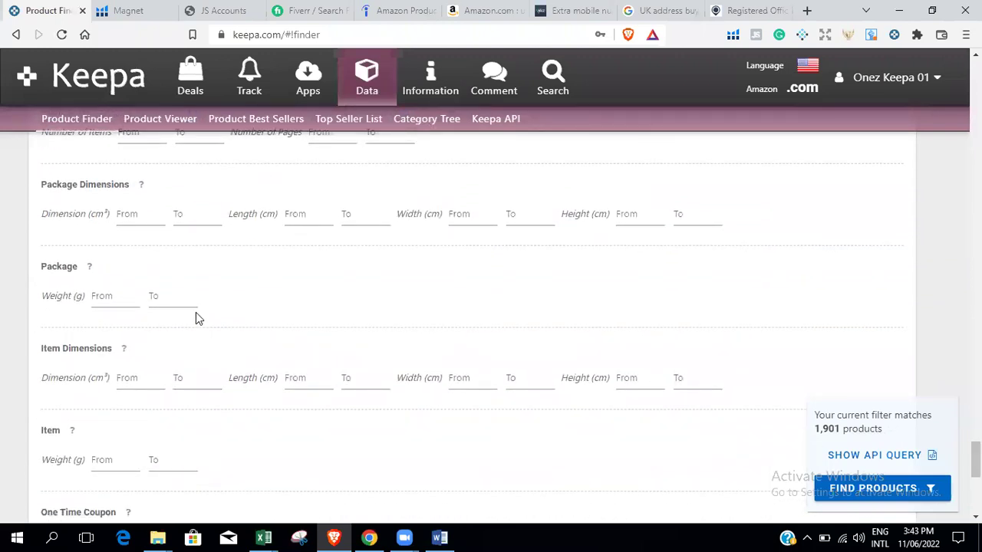
Cap the Item Weight at a maximum of 2200 g.
{"action": "key", "text": "Tab"}
{"action": "left_click", "coordinate": [501, 437]}
{"action": "scroll", "coordinate": [430, 407], "scroll_direction": "down", "scroll_amount": 2}
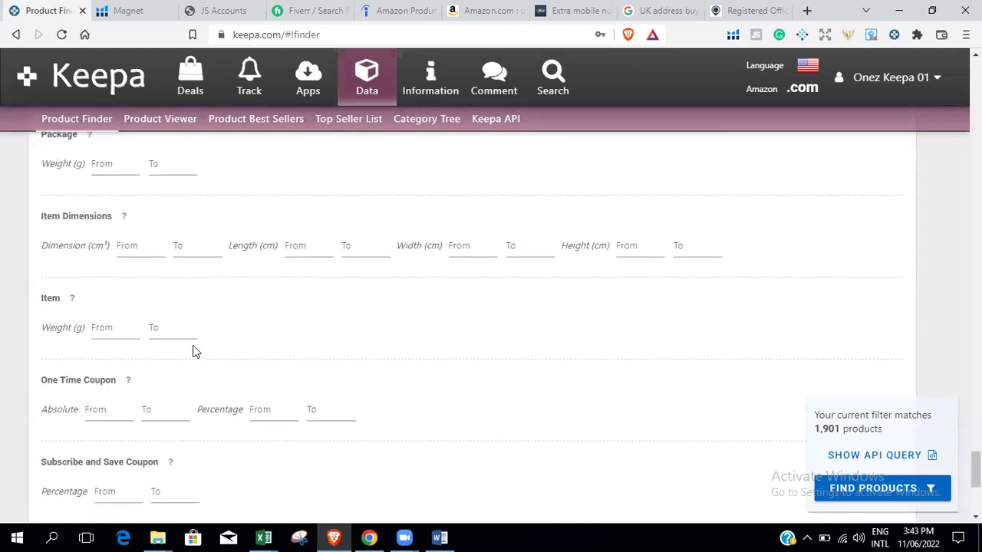
{"action": "left_click", "coordinate": [181, 319]}
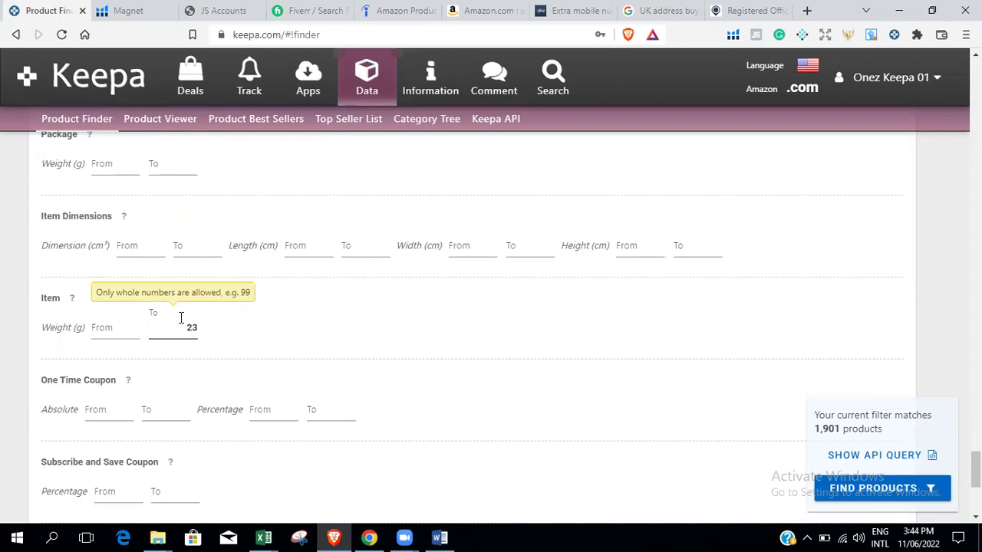
{"action": "type", "text": "2200"}
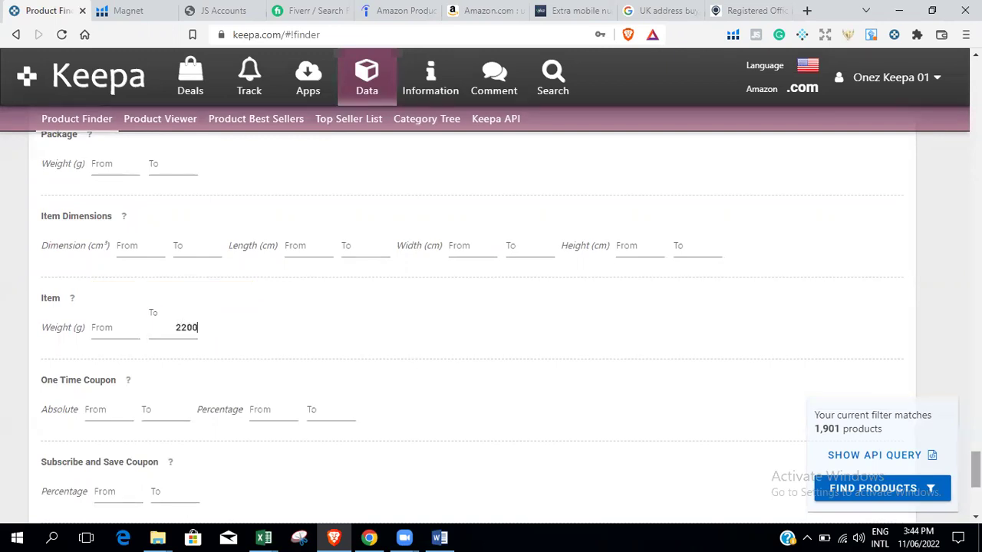
{"action": "scroll", "coordinate": [975, 470], "scroll_direction": "down", "scroll_amount": 2}
{"action": "scroll", "coordinate": [491, 314], "scroll_direction": "down", "scroll_amount": 3}
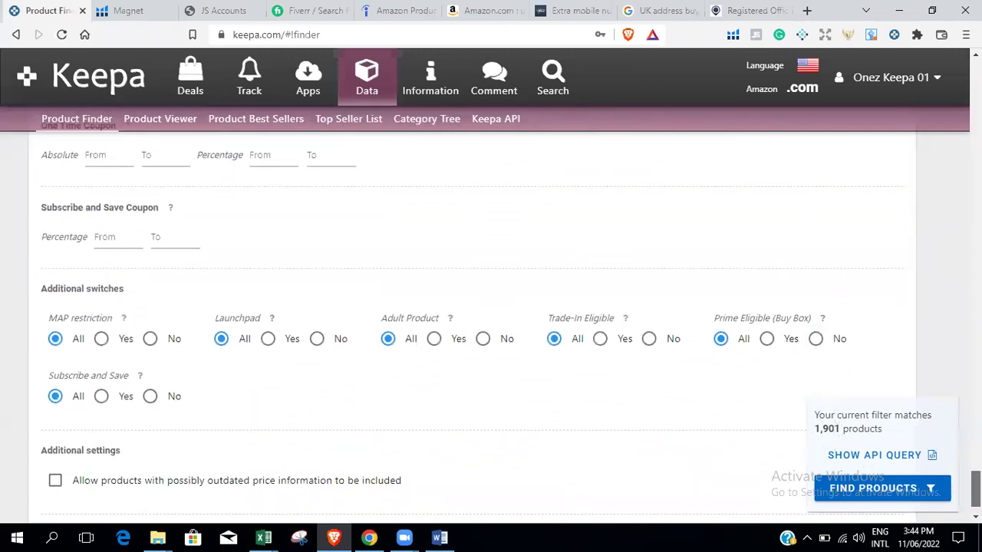
{"action": "scroll", "coordinate": [459, 453], "scroll_direction": "up", "scroll_amount": 5}
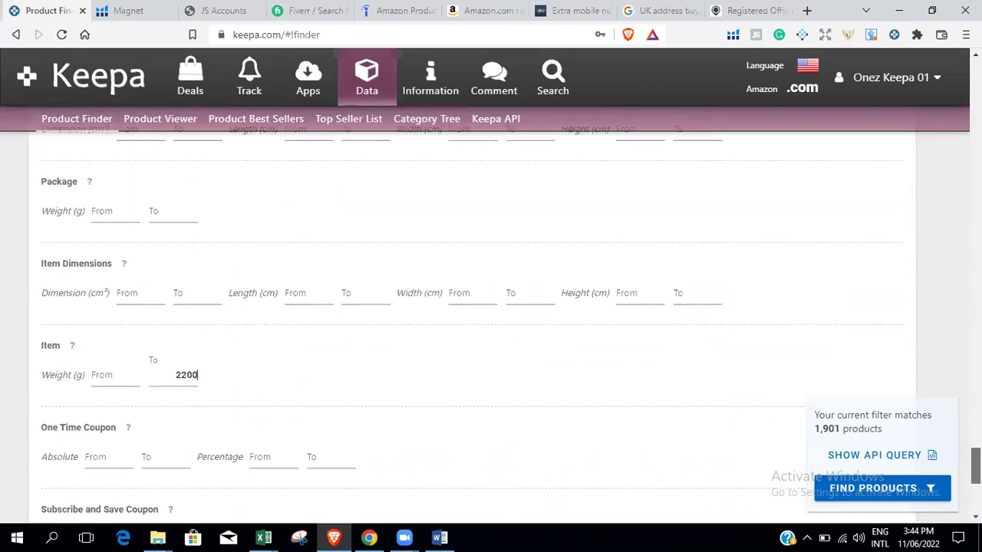
{"action": "left_click", "coordinate": [435, 402]}
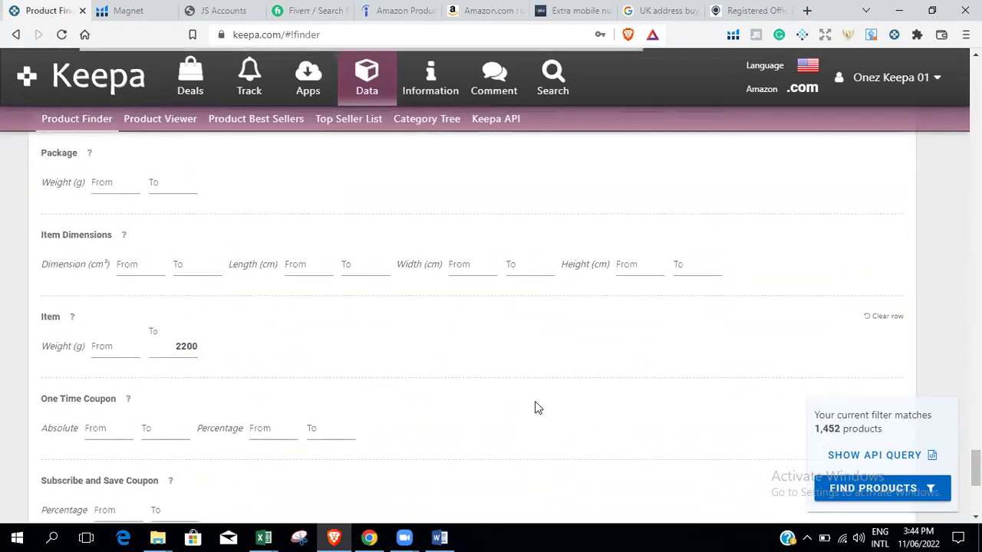
Set Adult Product to No and run Find Products for the 1,452 matches.
{"action": "scroll", "coordinate": [491, 314], "scroll_direction": "down", "scroll_amount": 5}
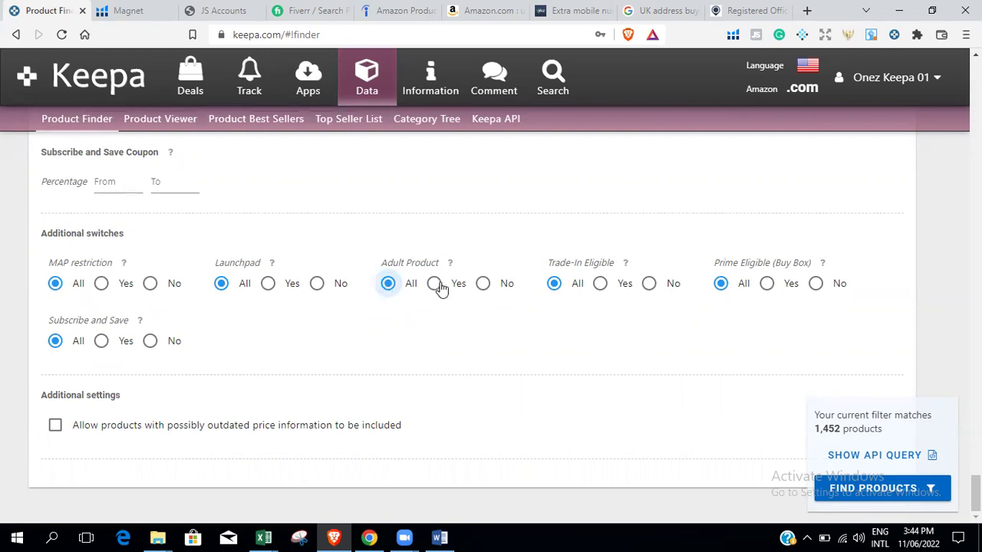
{"action": "left_click", "coordinate": [483, 284]}
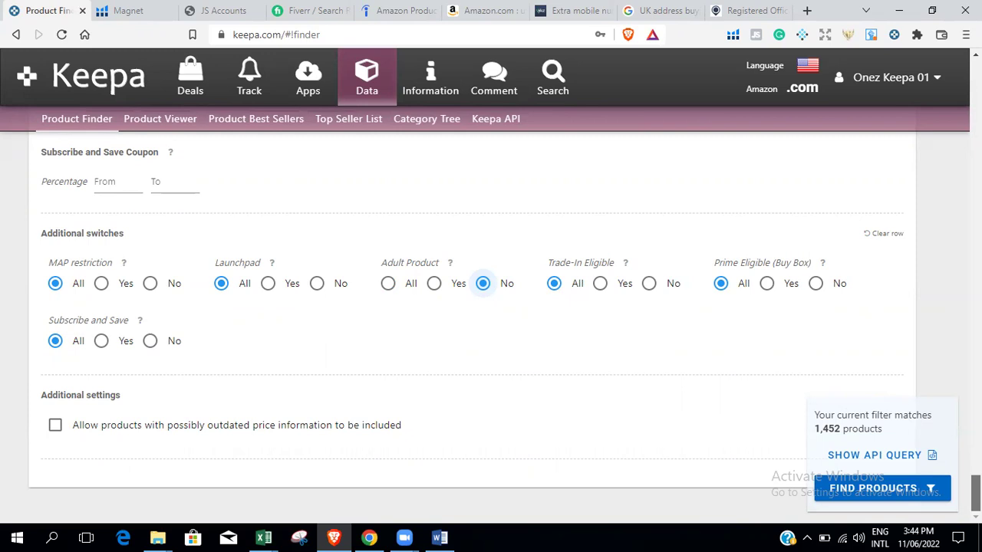
{"action": "left_click", "coordinate": [905, 500]}
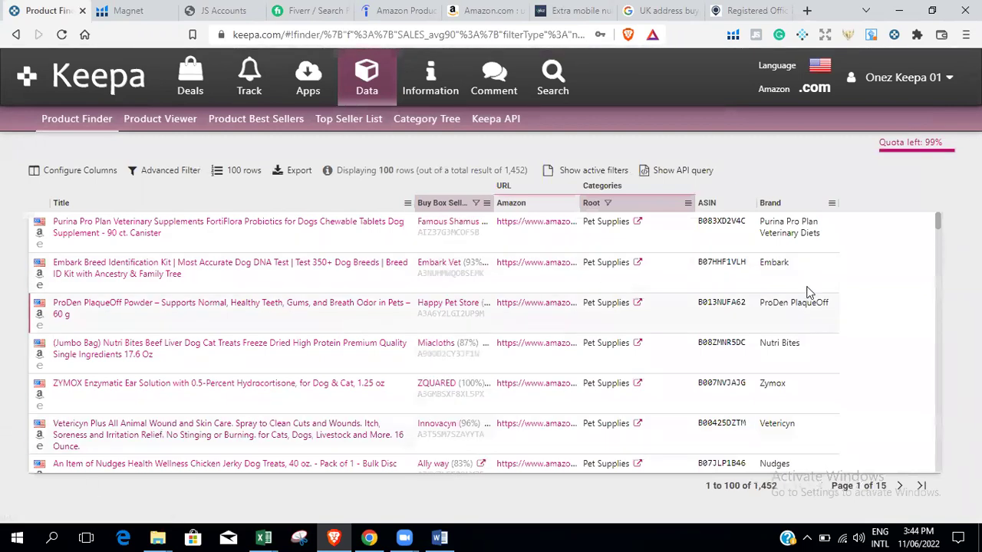
Open the Purina Pro Plan FortiFlora probiotic's Keepa history popup from the results.
{"action": "scroll", "coordinate": [939, 226], "scroll_direction": "down", "scroll_amount": 3}
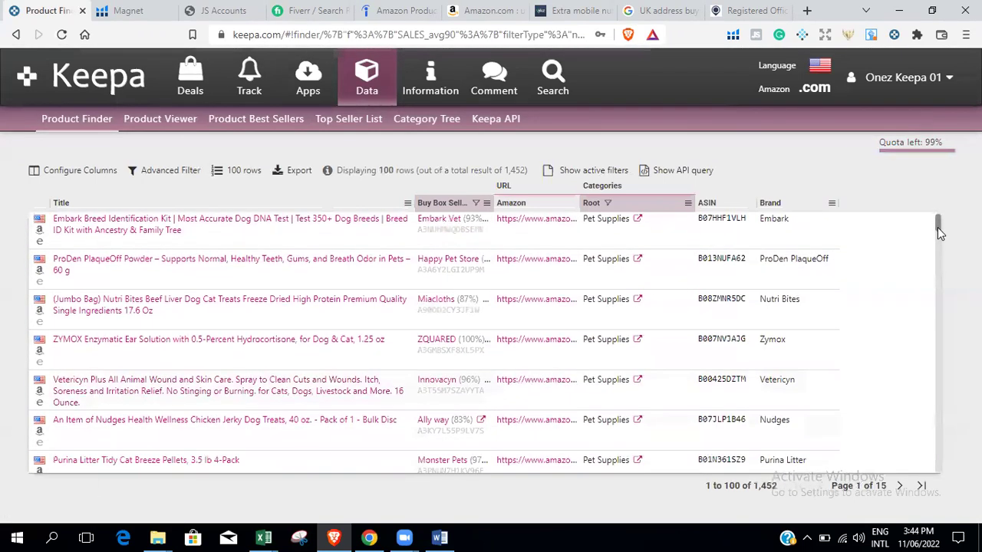
{"action": "scroll", "coordinate": [937, 226], "scroll_direction": "up", "scroll_amount": 3}
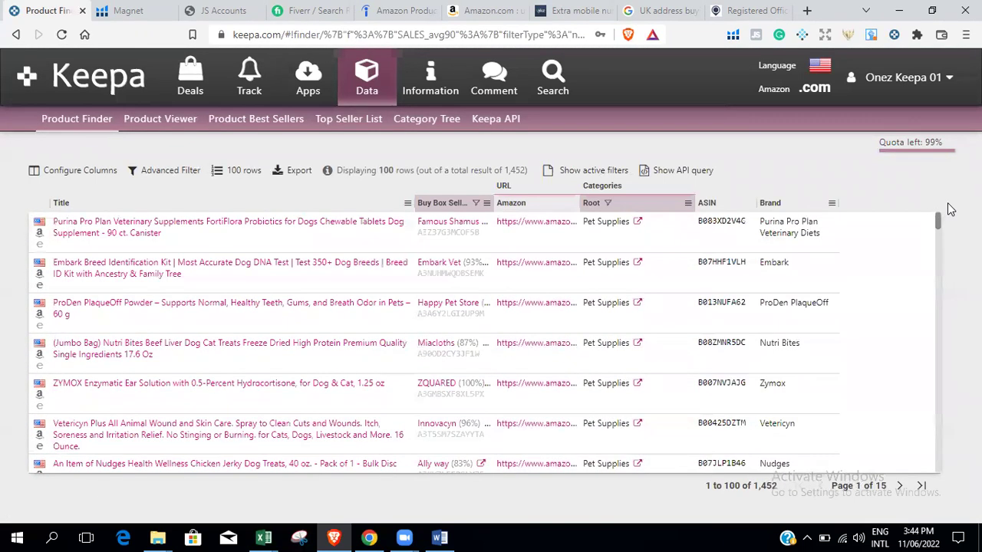
{"action": "left_click", "coordinate": [209, 231]}
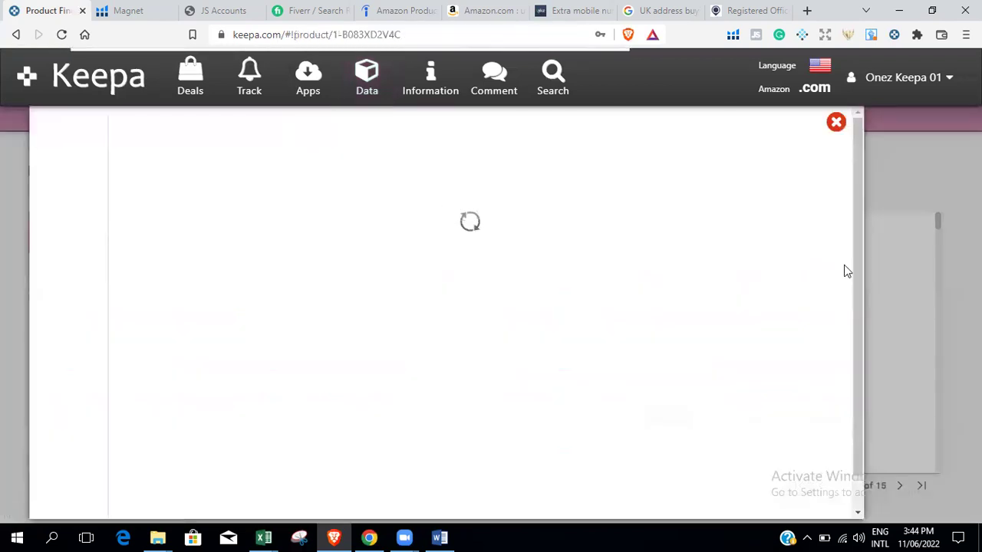
{"action": "left_click_drag", "start_coordinate": [860, 199], "coordinate": [861, 229]}
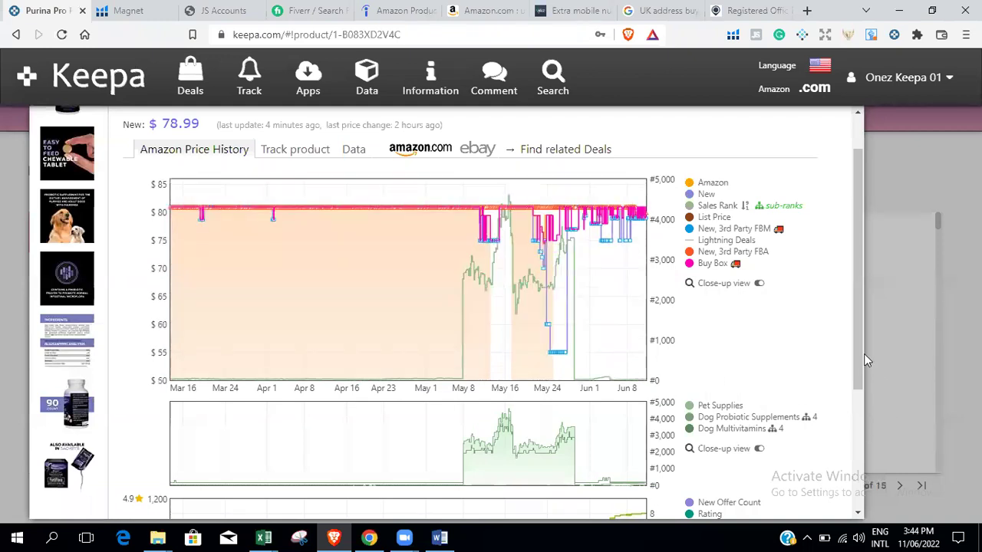
{"action": "left_click_drag", "start_coordinate": [855, 349], "coordinate": [888, 442]}
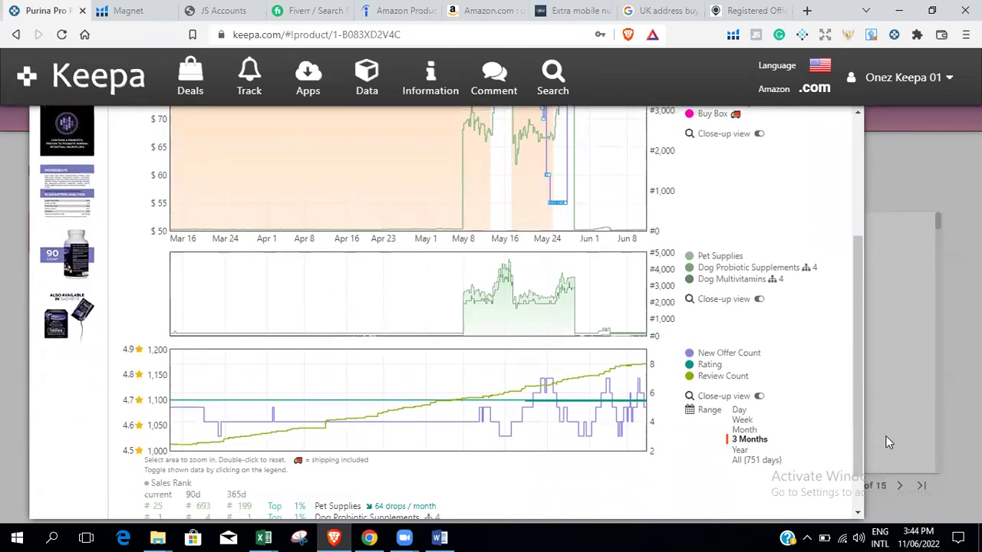
Switch the history charts' range to Year, then back to 3 Months.
{"action": "left_click", "coordinate": [738, 451]}
{"action": "left_click_drag", "start_coordinate": [861, 364], "coordinate": [877, 419]}
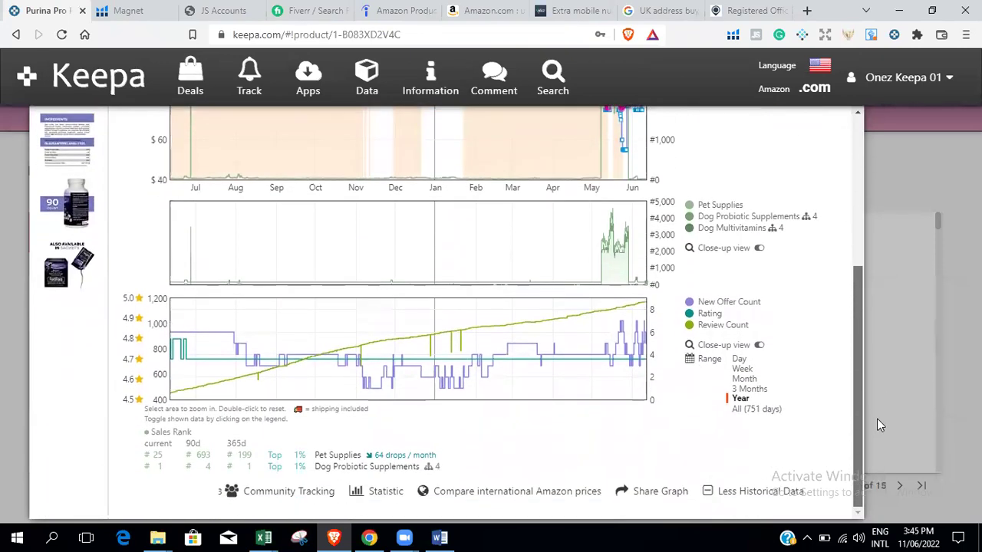
{"action": "left_click", "coordinate": [750, 391]}
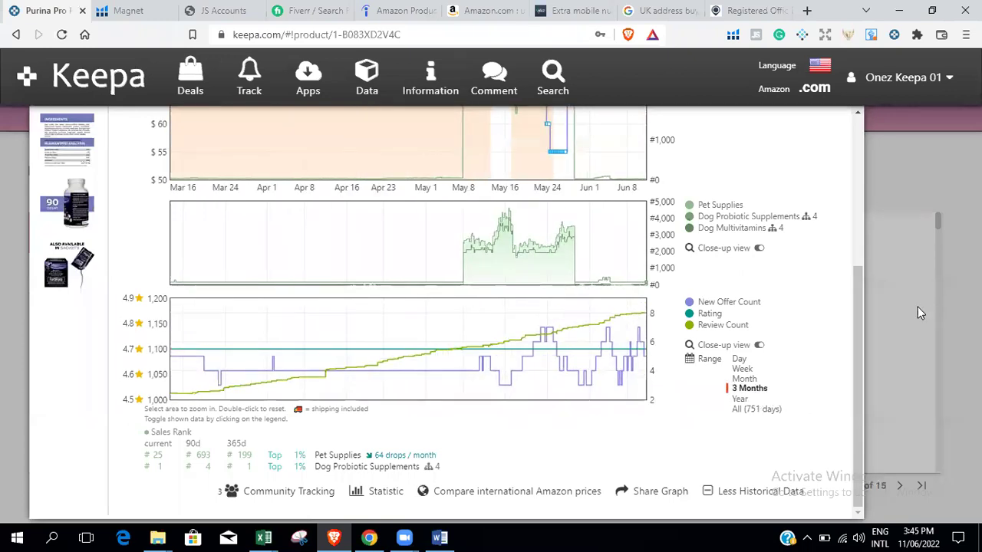
{"action": "left_click_drag", "start_coordinate": [855, 306], "coordinate": [855, 134]}
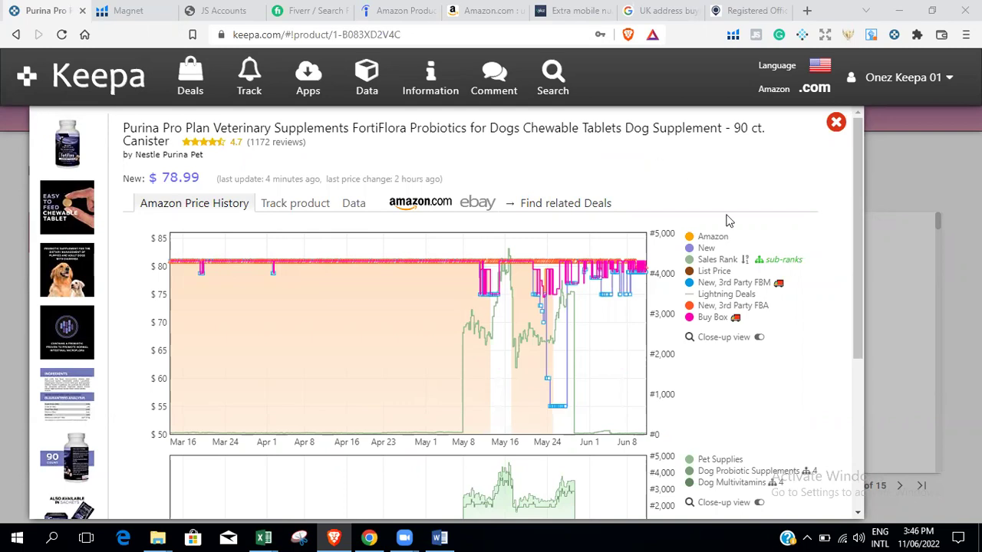
Open the FortiFlora 90-ct Amazon listing and jump to its 4.7-star, 1,172-rating reviews.
{"action": "left_click", "coordinate": [836, 124]}
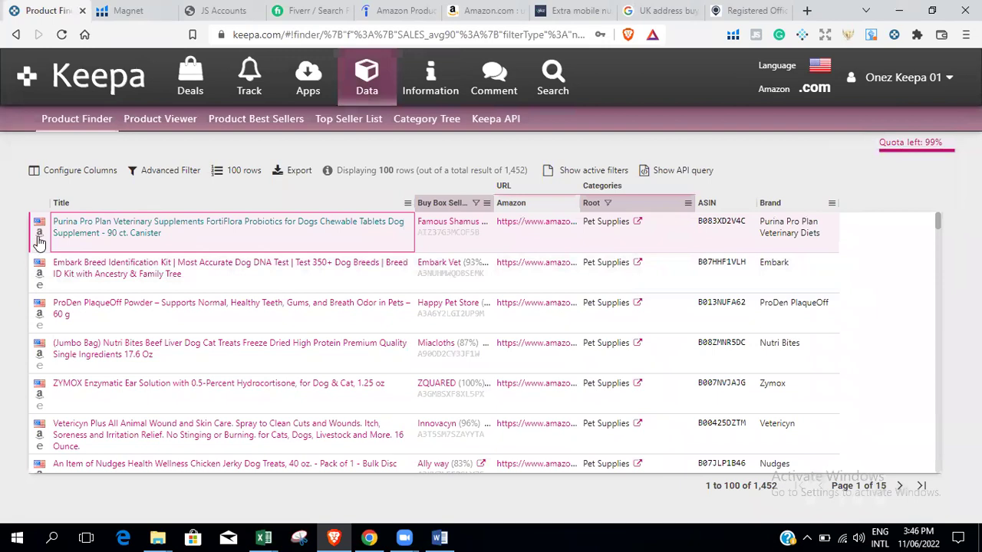
{"action": "left_click", "coordinate": [39, 235]}
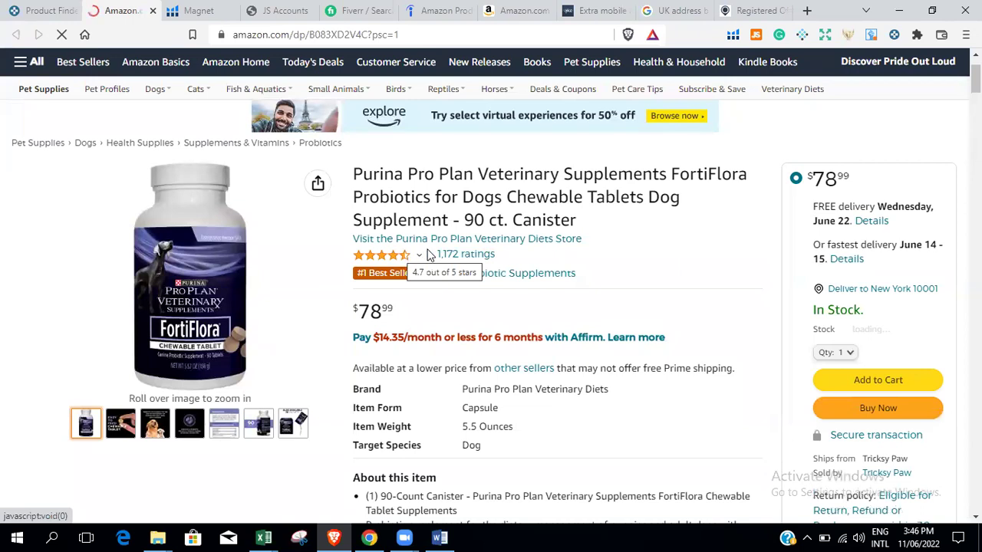
{"action": "mouse_move", "coordinate": [445, 309]}
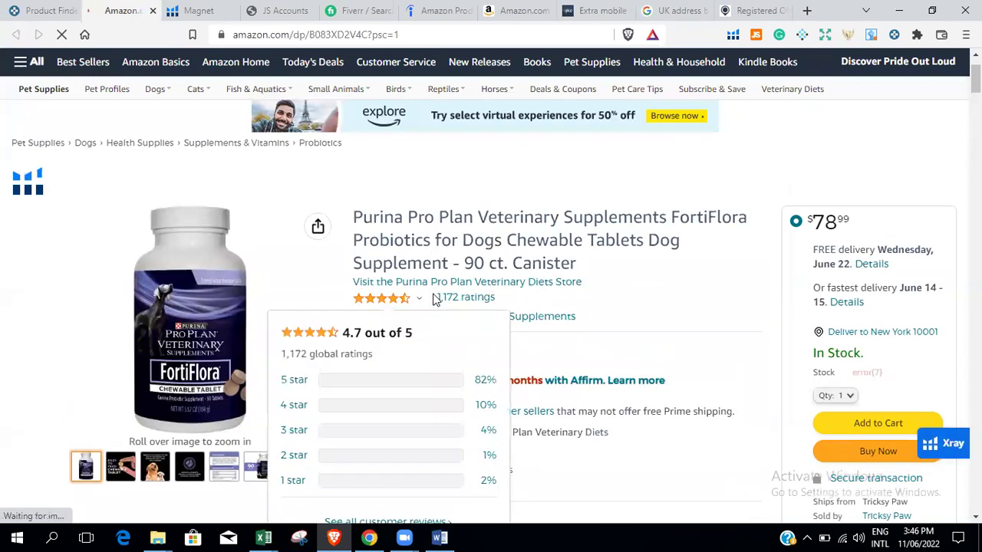
{"action": "left_click", "coordinate": [445, 301]}
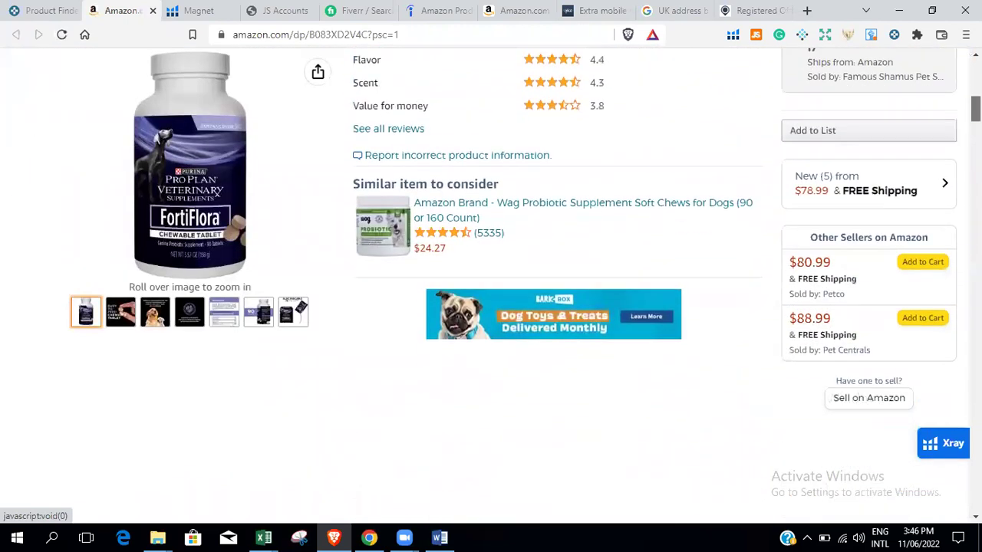
Open the FortiFlora new offers list, expand the first seller, and filter to Prime offers.
{"action": "left_click", "coordinate": [843, 183]}
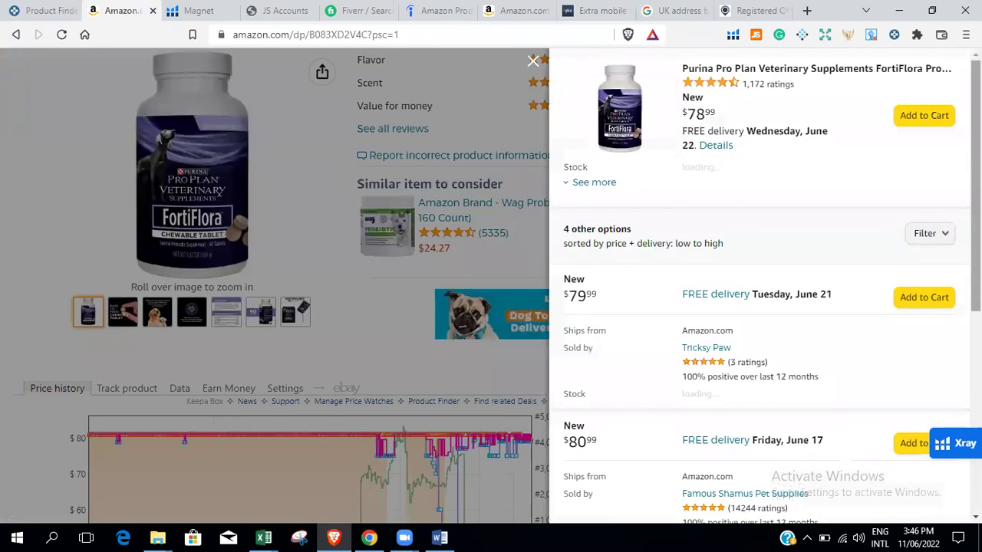
{"action": "scroll", "coordinate": [789, 149], "scroll_direction": "down", "scroll_amount": 1}
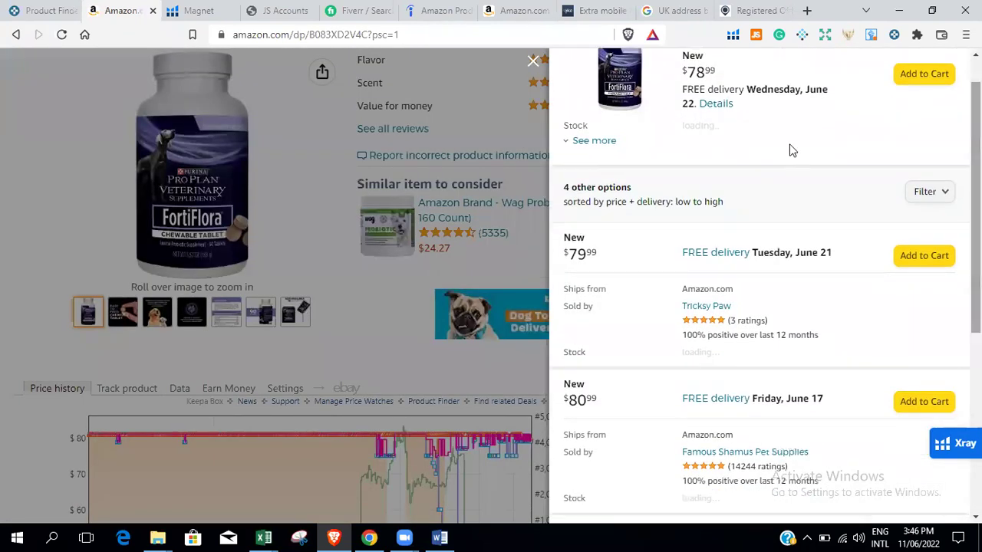
{"action": "left_click", "coordinate": [594, 142]}
{"action": "scroll", "coordinate": [947, 195], "scroll_direction": "down", "scroll_amount": 1}
{"action": "scroll", "coordinate": [931, 252], "scroll_direction": "up", "scroll_amount": 1}
{"action": "left_click", "coordinate": [930, 247]}
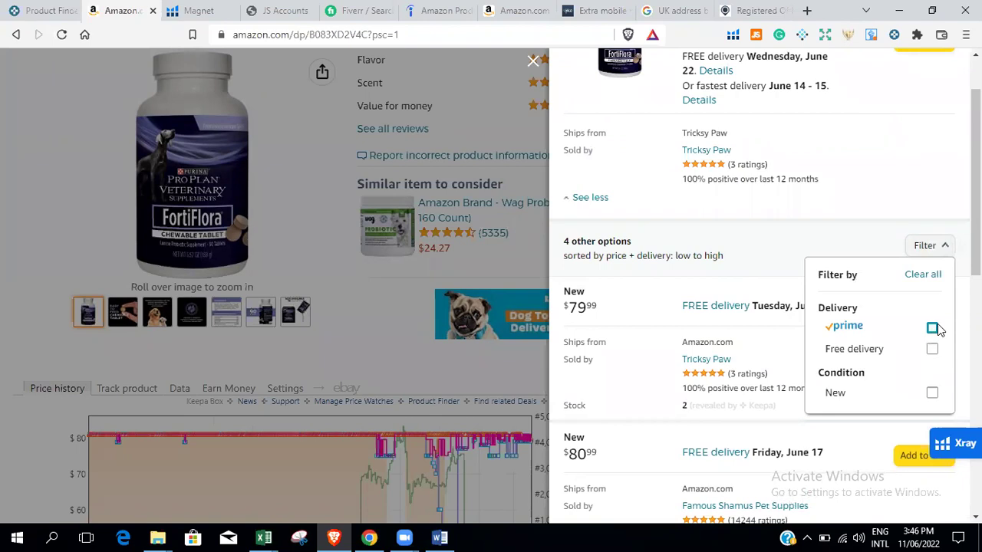
{"action": "left_click", "coordinate": [933, 329]}
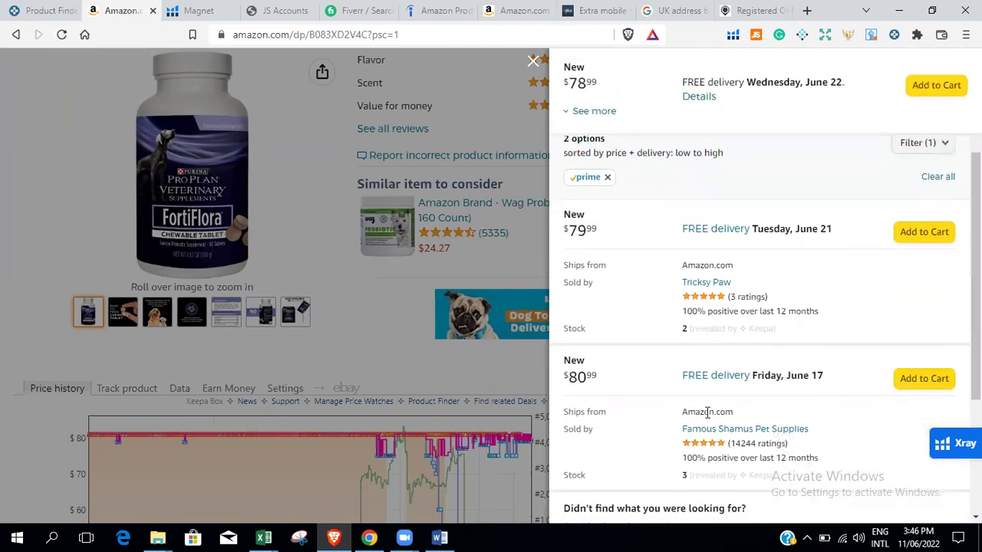
{"action": "scroll", "coordinate": [682, 412], "scroll_direction": "down", "scroll_amount": 2}
{"action": "scroll", "coordinate": [765, 330], "scroll_direction": "up", "scroll_amount": 1}
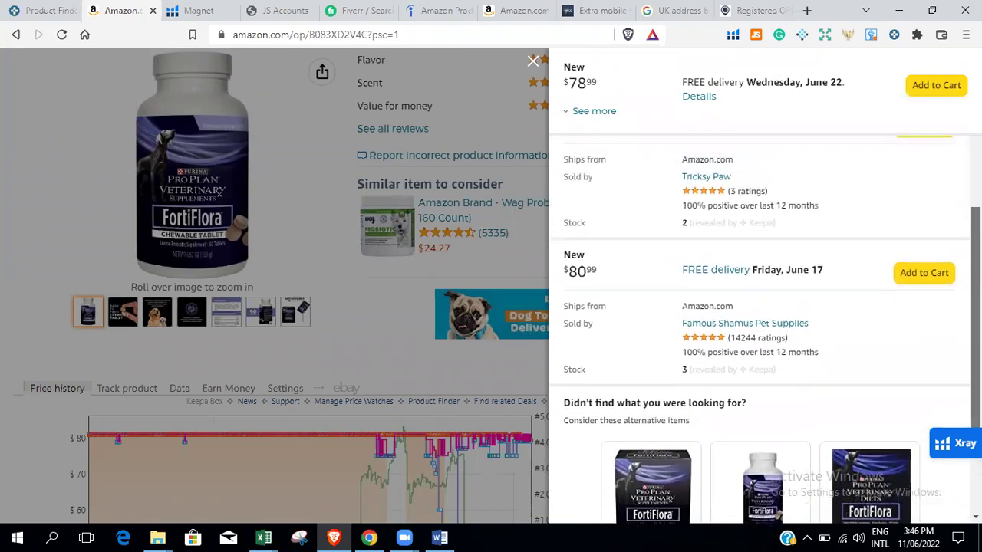
{"action": "scroll", "coordinate": [765, 330], "scroll_direction": "up", "scroll_amount": 3}
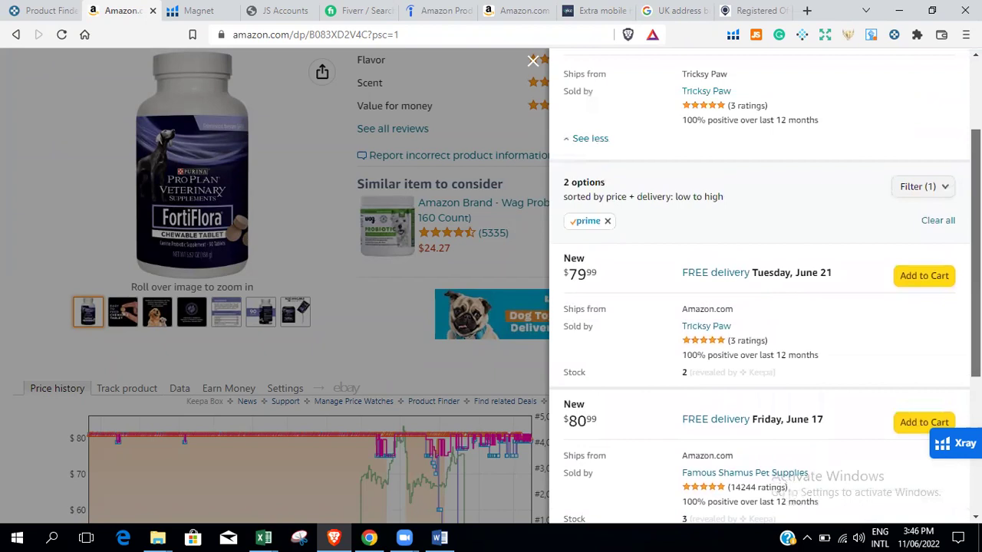
{"action": "scroll", "coordinate": [765, 329], "scroll_direction": "down", "scroll_amount": 1}
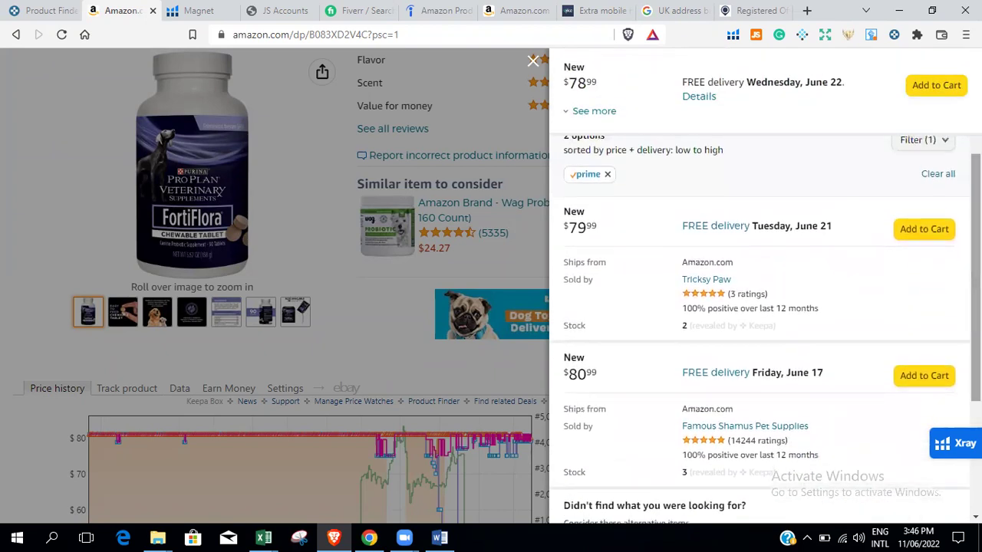
{"action": "scroll", "coordinate": [764, 330], "scroll_direction": "up", "scroll_amount": 3}
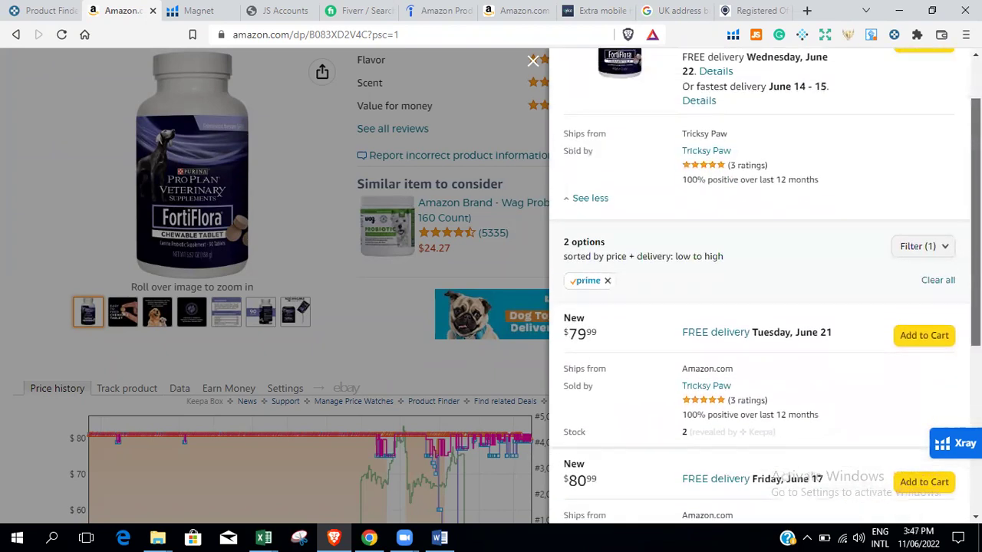
{"action": "scroll", "coordinate": [765, 330], "scroll_direction": "down", "scroll_amount": 5}
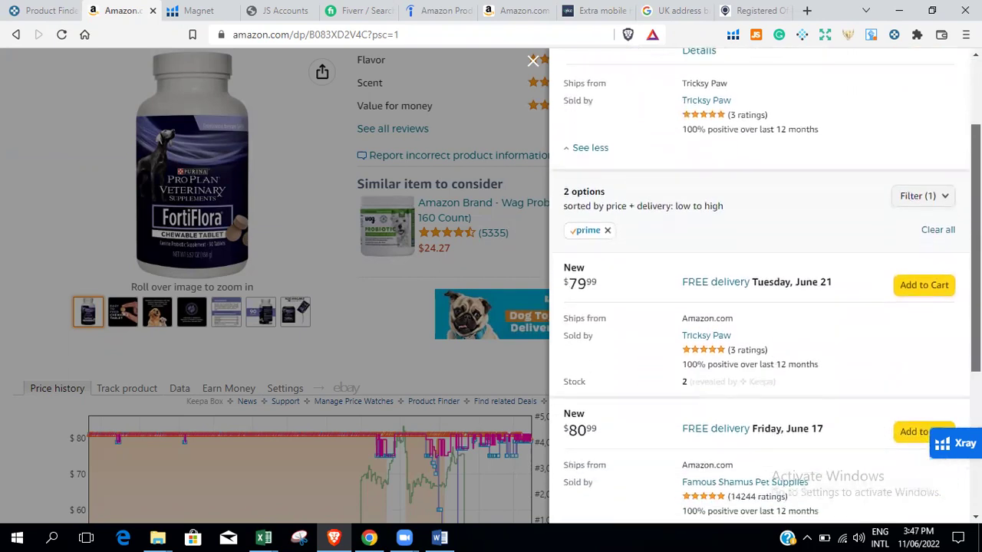
{"action": "scroll", "coordinate": [765, 330], "scroll_direction": "up", "scroll_amount": 5}
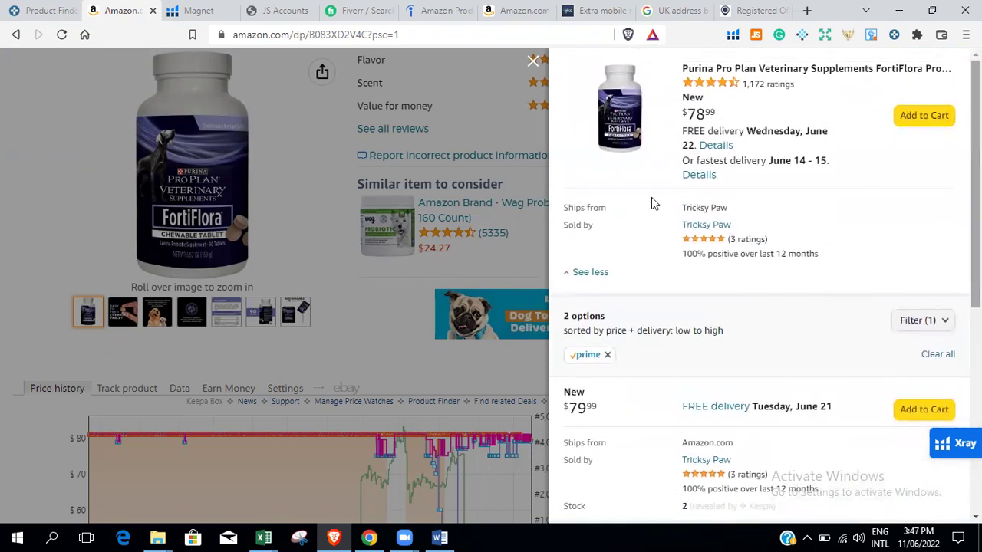
Remove the Prime filter to list all four other offers, $79.99 to $88.99.
{"action": "left_click", "coordinate": [928, 320]}
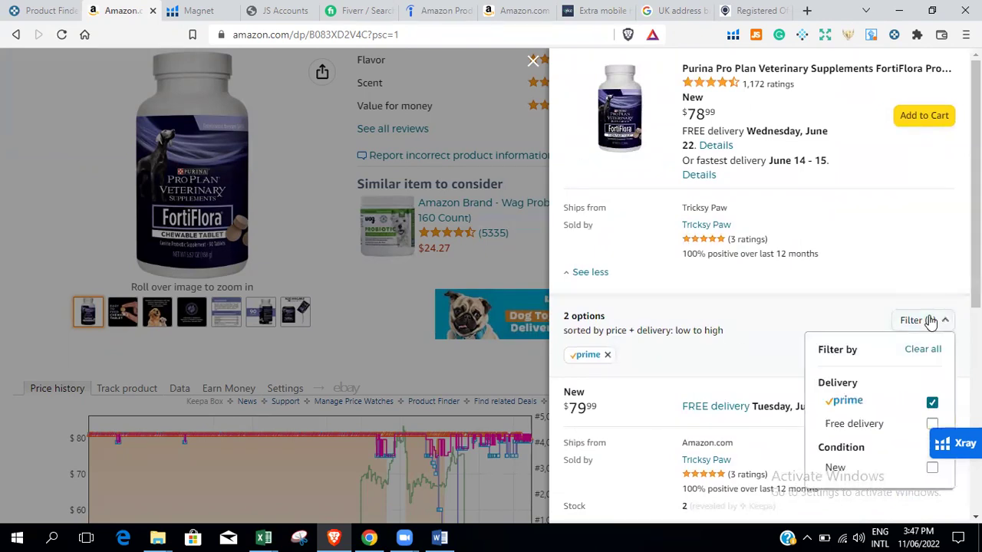
{"action": "left_click", "coordinate": [932, 403]}
{"action": "scroll", "coordinate": [759, 307], "scroll_direction": "down", "scroll_amount": 5}
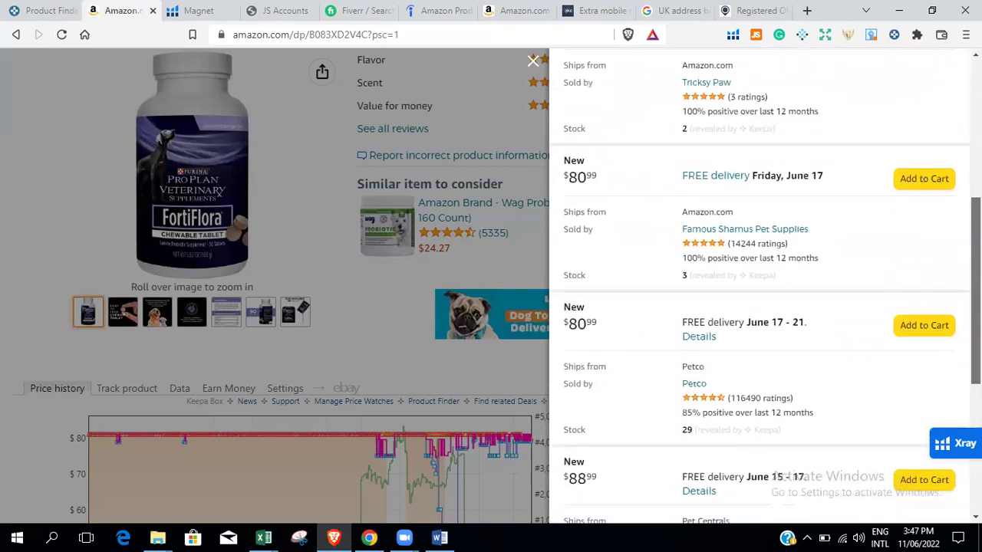
{"action": "scroll", "coordinate": [766, 287], "scroll_direction": "down", "scroll_amount": 1}
{"action": "scroll", "coordinate": [766, 326], "scroll_direction": "down", "scroll_amount": 2}
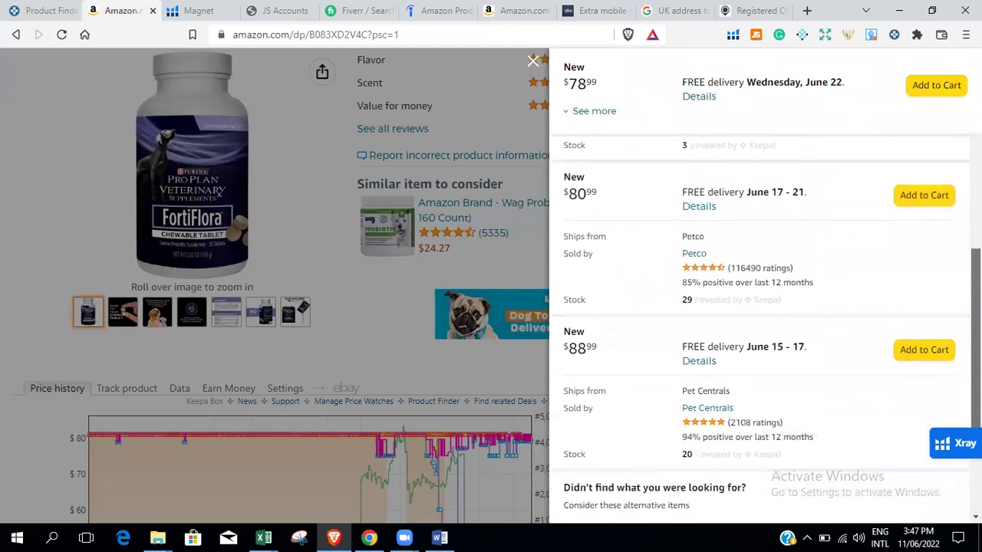
{"action": "scroll", "coordinate": [765, 326], "scroll_direction": "up", "scroll_amount": 2}
{"action": "scroll", "coordinate": [704, 322], "scroll_direction": "up", "scroll_amount": 5}
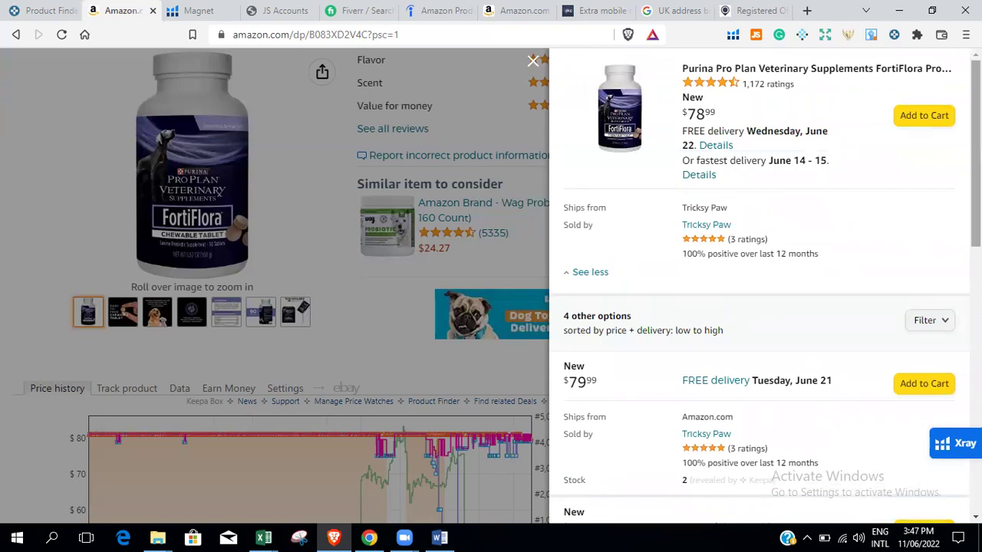
{"action": "scroll", "coordinate": [766, 306], "scroll_direction": "down", "scroll_amount": 5}
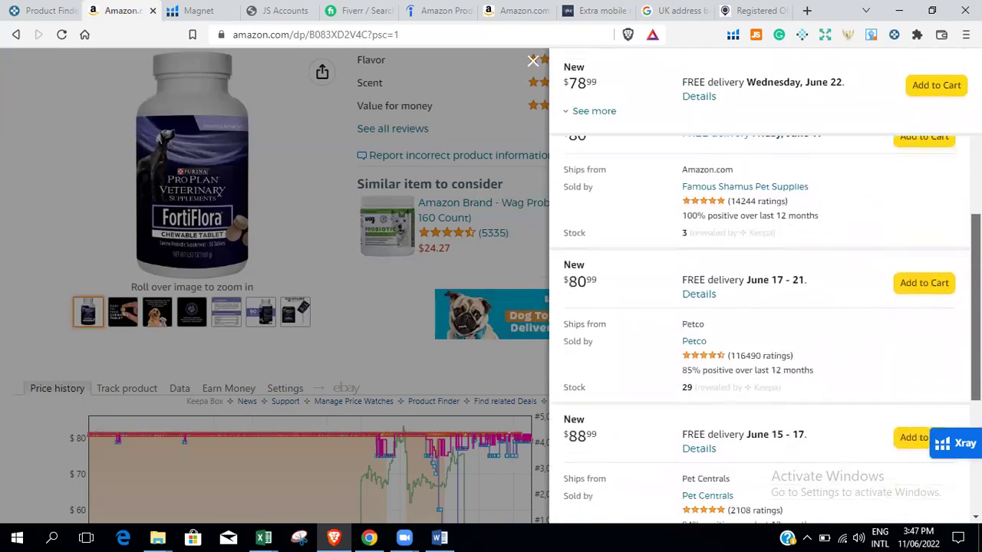
{"action": "scroll", "coordinate": [750, 115], "scroll_direction": "up", "scroll_amount": 6}
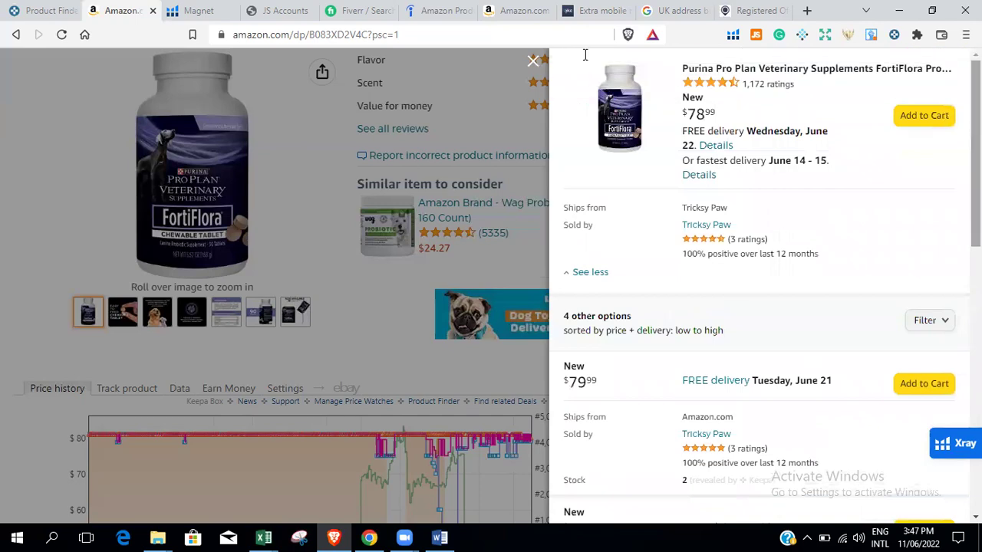
Close the seller offers panel and bring the Keepa charts into view.
{"action": "left_click", "coordinate": [532, 61]}
{"action": "scroll", "coordinate": [491, 276], "scroll_direction": "down", "scroll_amount": 5}
{"action": "scroll", "coordinate": [491, 276], "scroll_direction": "up", "scroll_amount": 4}
{"action": "scroll", "coordinate": [491, 276], "scroll_direction": "down", "scroll_amount": 1}
{"action": "scroll", "coordinate": [491, 276], "scroll_direction": "down", "scroll_amount": 1}
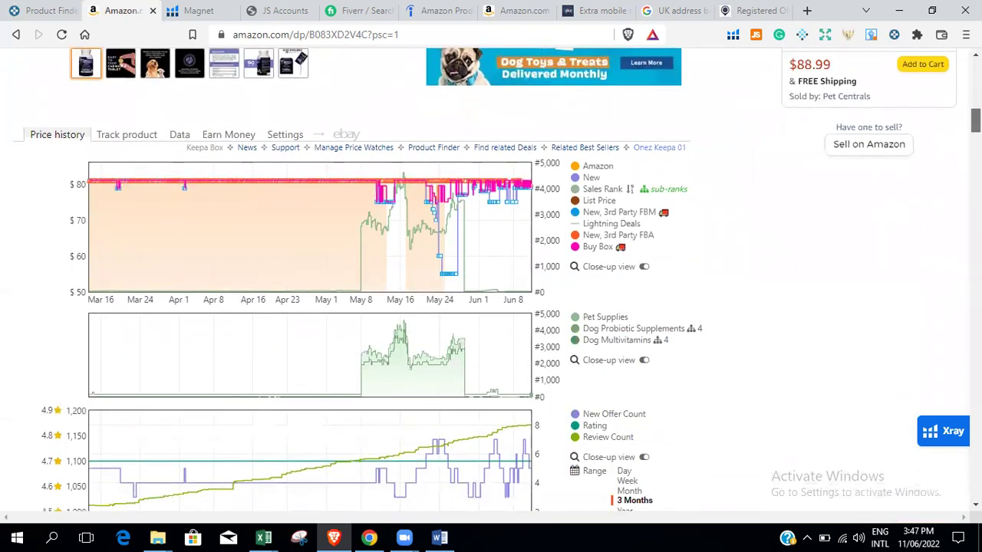
{"action": "mouse_move", "coordinate": [577, 172]}
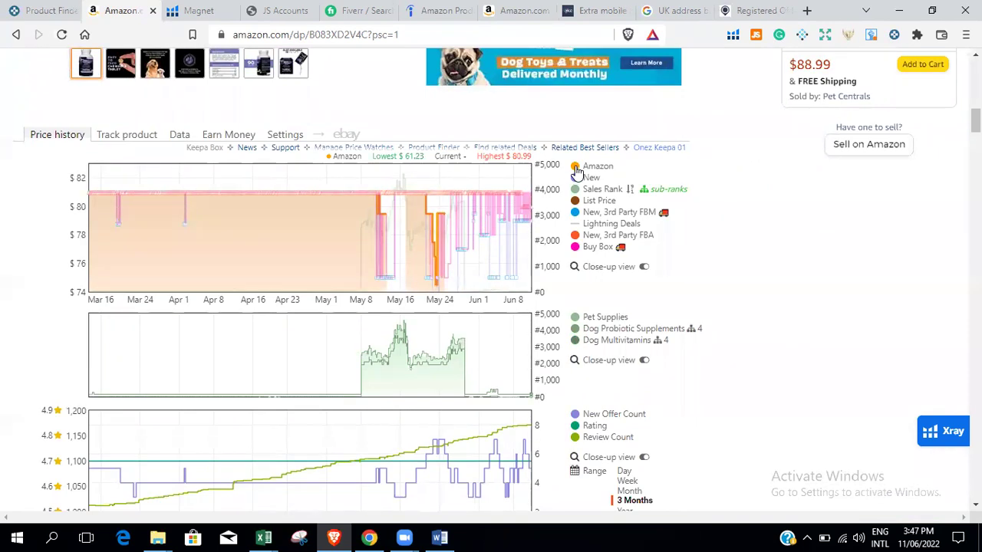
{"action": "mouse_move", "coordinate": [573, 193]}
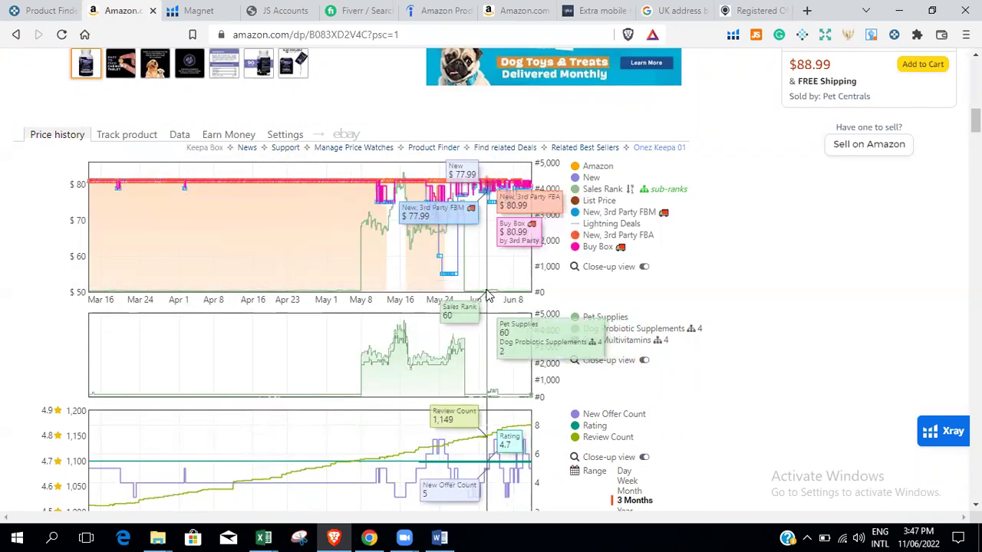
Set the Keepa chart range to Year, showing sales rank 25 (top 1%).
{"action": "scroll", "coordinate": [684, 240], "scroll_direction": "down", "scroll_amount": 3}
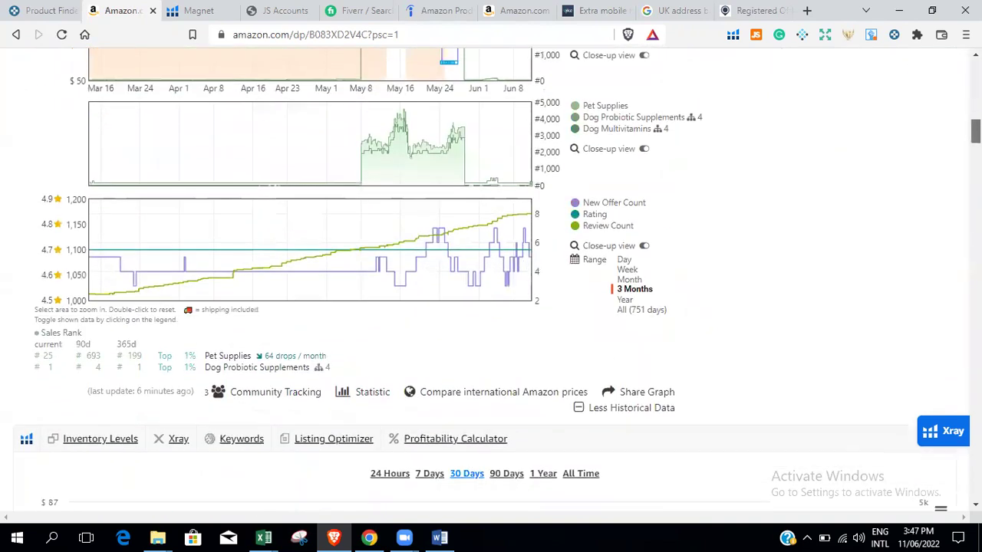
{"action": "left_click", "coordinate": [626, 300]}
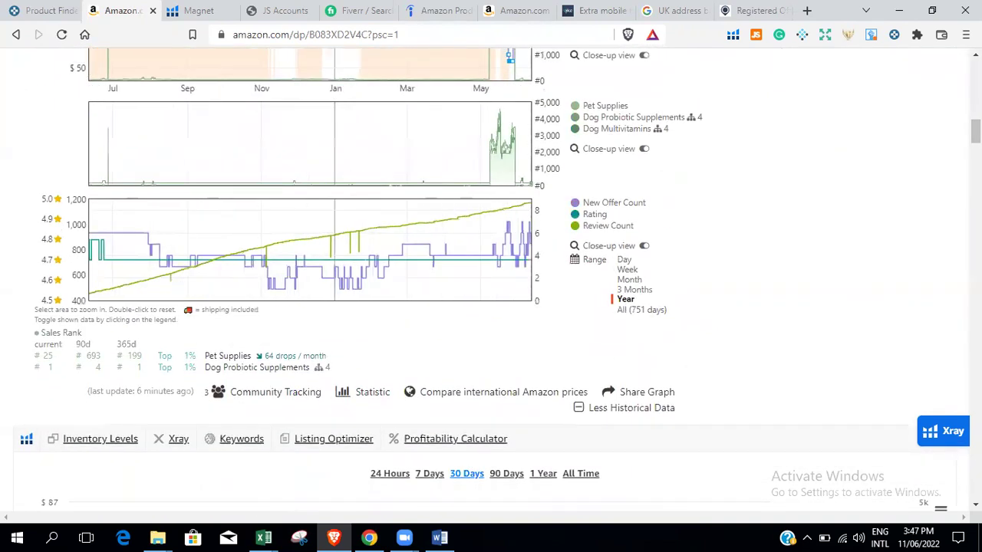
{"action": "scroll", "coordinate": [491, 276], "scroll_direction": "up", "scroll_amount": 6}
{"action": "scroll", "coordinate": [448, 254], "scroll_direction": "down", "scroll_amount": 6}
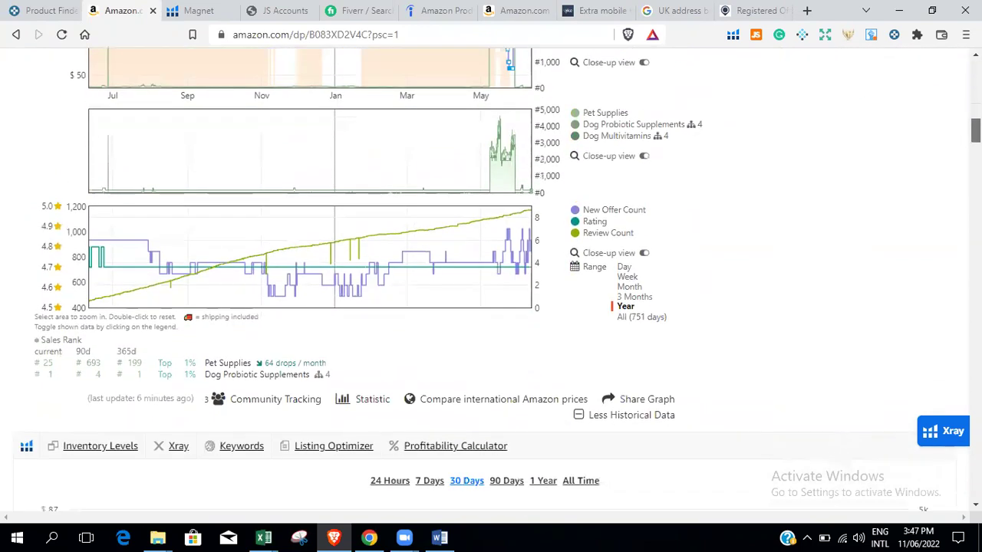
{"action": "scroll", "coordinate": [448, 253], "scroll_direction": "up", "scroll_amount": 3}
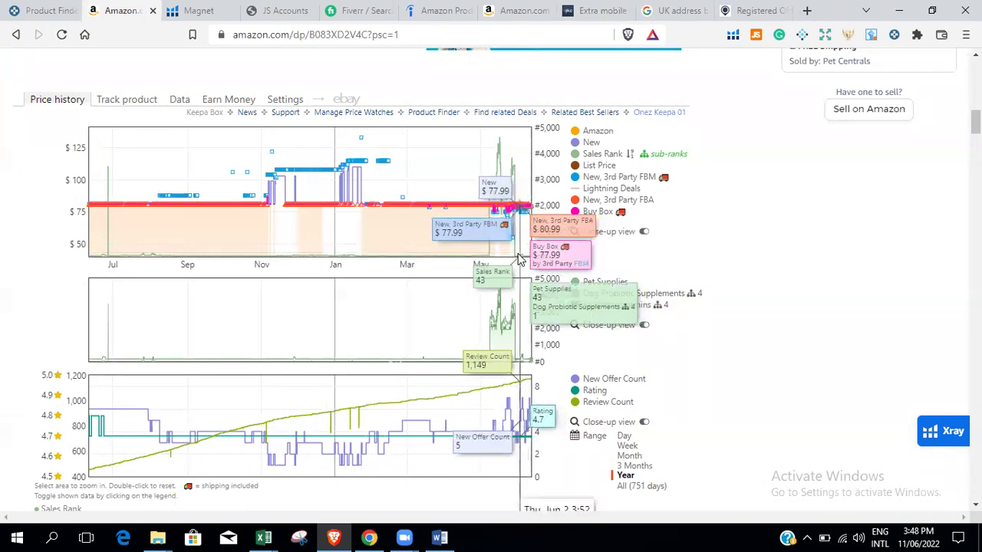
{"action": "scroll", "coordinate": [519, 429], "scroll_direction": "down", "scroll_amount": 5}
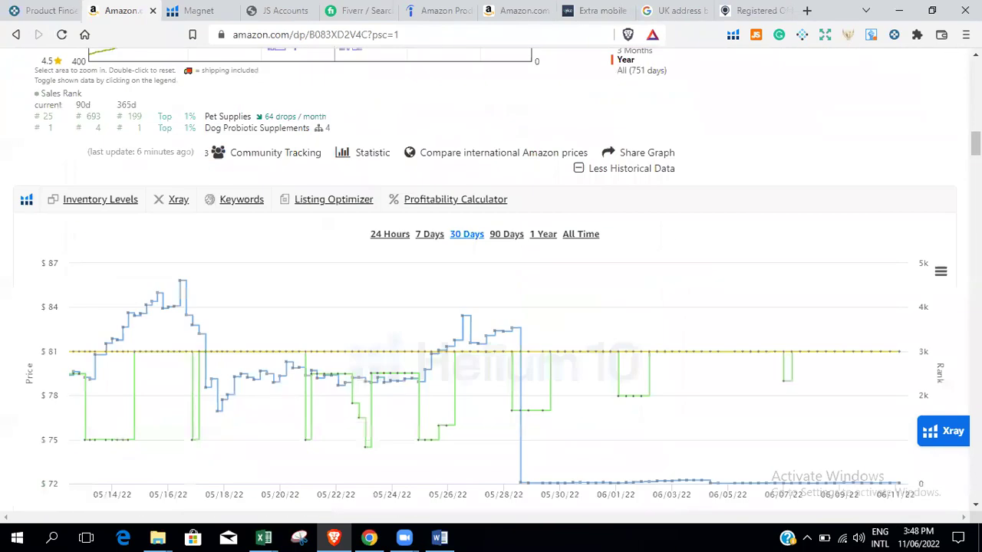
Open the Keepa Data tab on the FortiFlora listing to show product details, offers and Buy Box statistics.
{"action": "scroll", "coordinate": [491, 279], "scroll_direction": "up", "scroll_amount": 5}
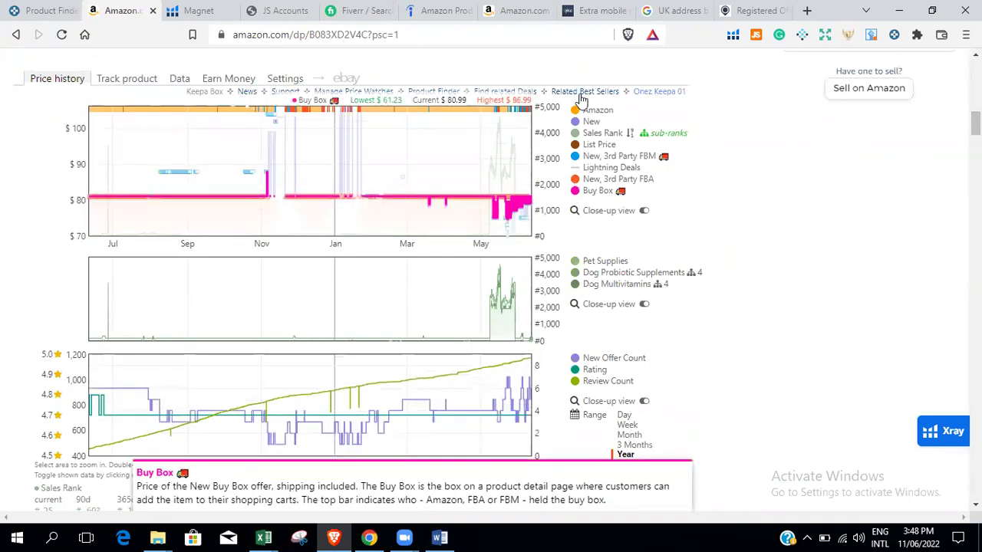
{"action": "mouse_move", "coordinate": [575, 116]}
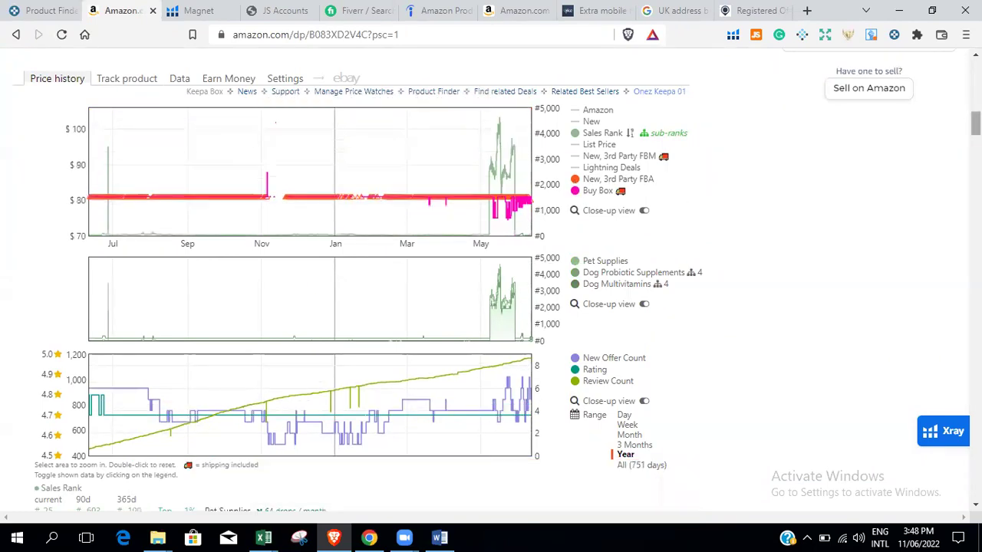
{"action": "scroll", "coordinate": [575, 181], "scroll_direction": "down", "scroll_amount": 10}
{"action": "scroll", "coordinate": [491, 277], "scroll_direction": "up", "scroll_amount": 10}
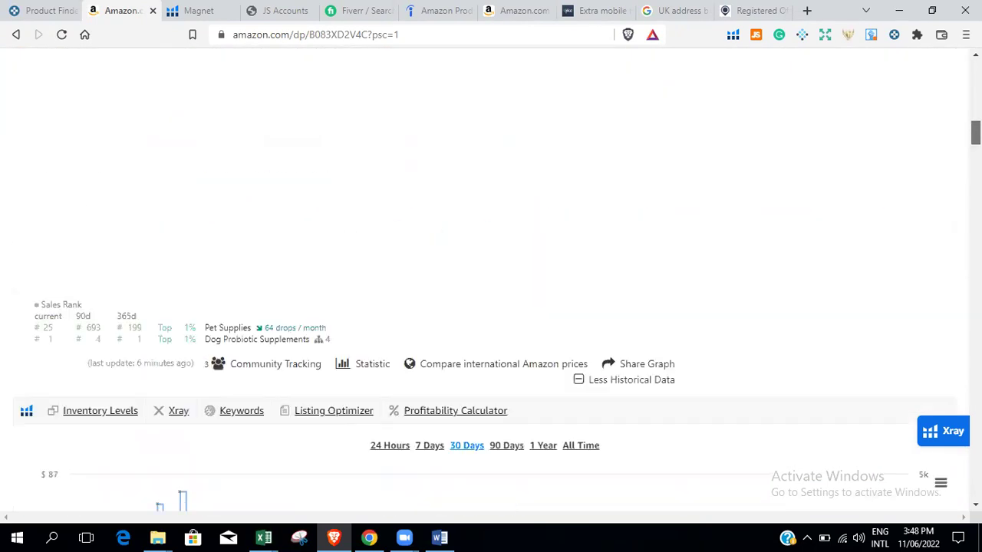
{"action": "scroll", "coordinate": [175, 272], "scroll_direction": "up", "scroll_amount": 1}
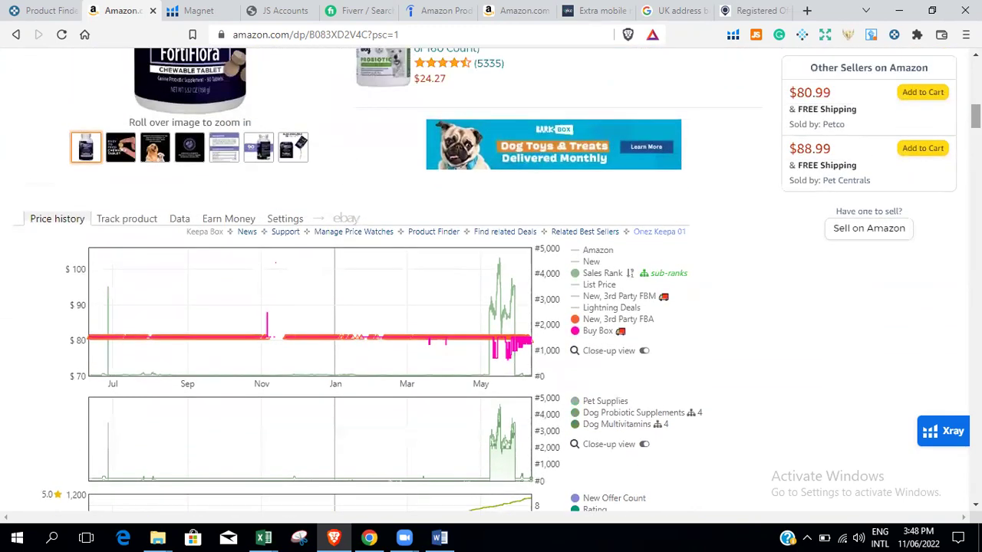
{"action": "left_click", "coordinate": [177, 220]}
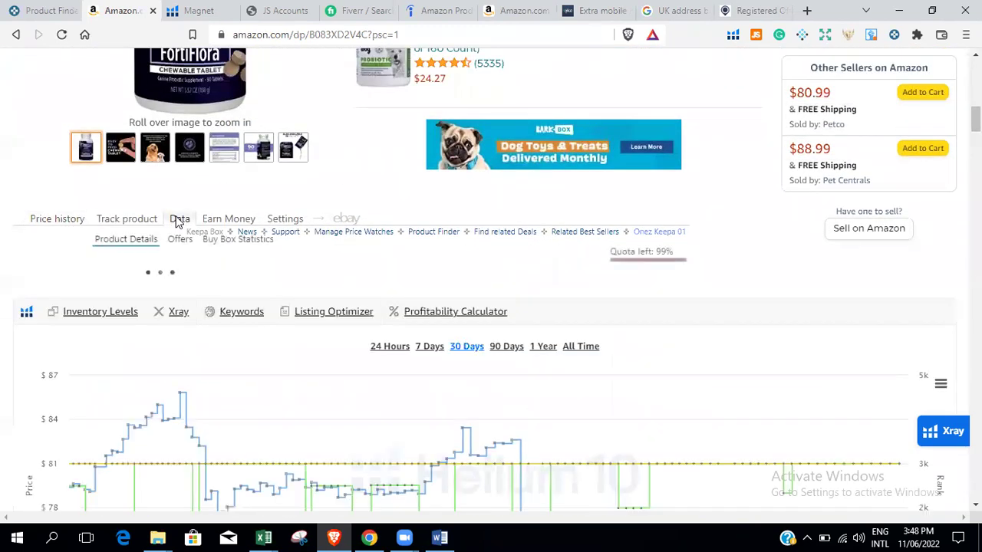
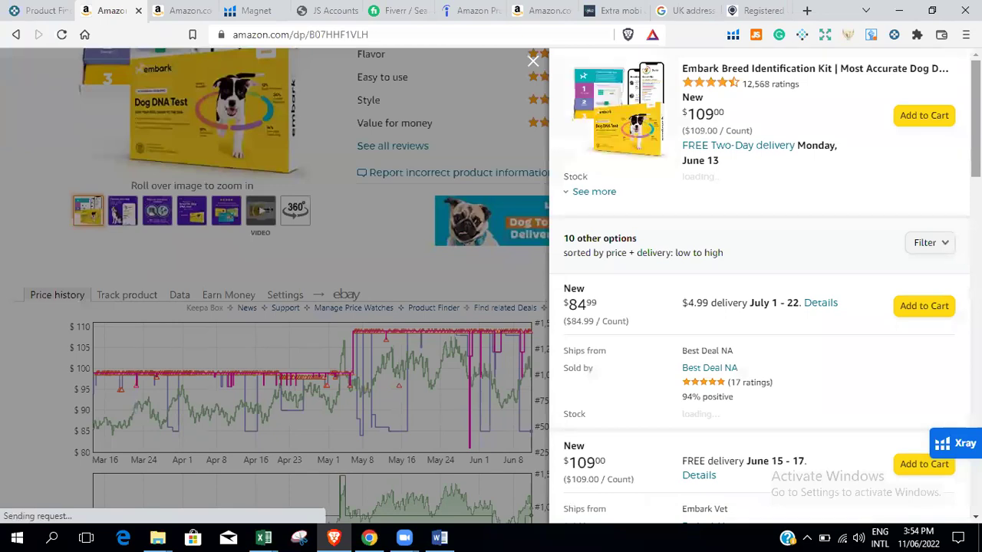
Expand the $109 featured offer to show it ships from Amazon.com and is sold by Embark Vet.
{"action": "scroll", "coordinate": [765, 283], "scroll_direction": "down", "scroll_amount": 1}
{"action": "left_click", "coordinate": [610, 166]}
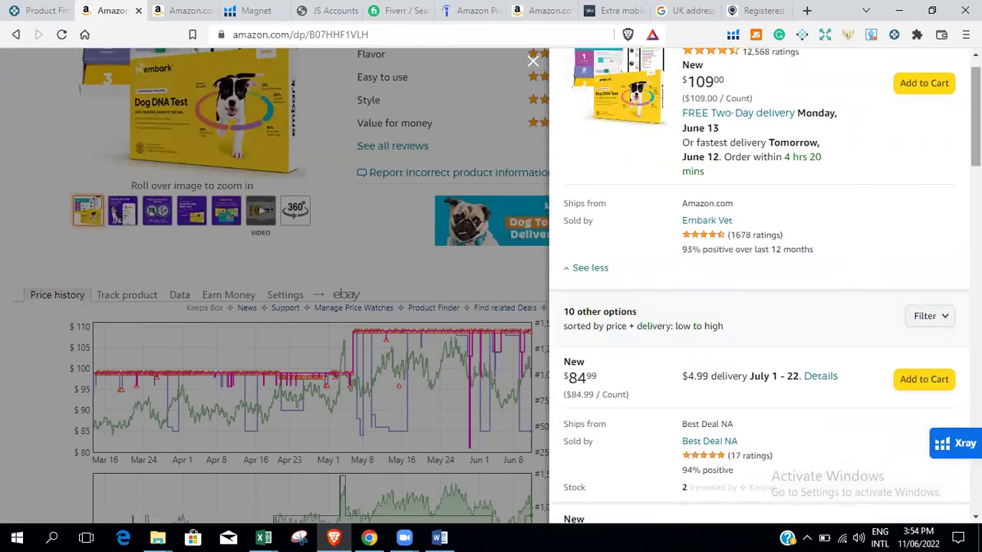
{"action": "scroll", "coordinate": [765, 285], "scroll_direction": "down", "scroll_amount": 1}
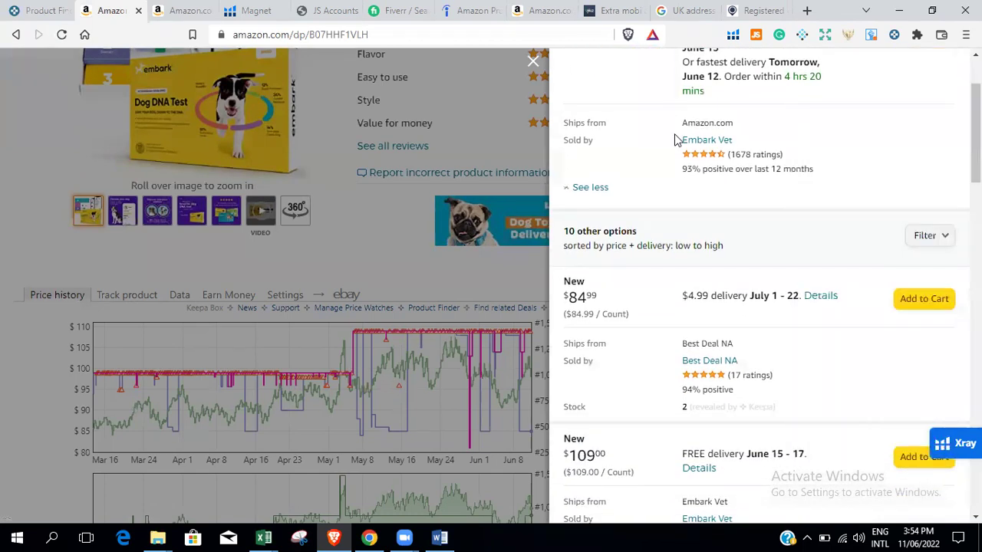
{"action": "left_click_drag", "start_coordinate": [673, 135], "coordinate": [755, 140]}
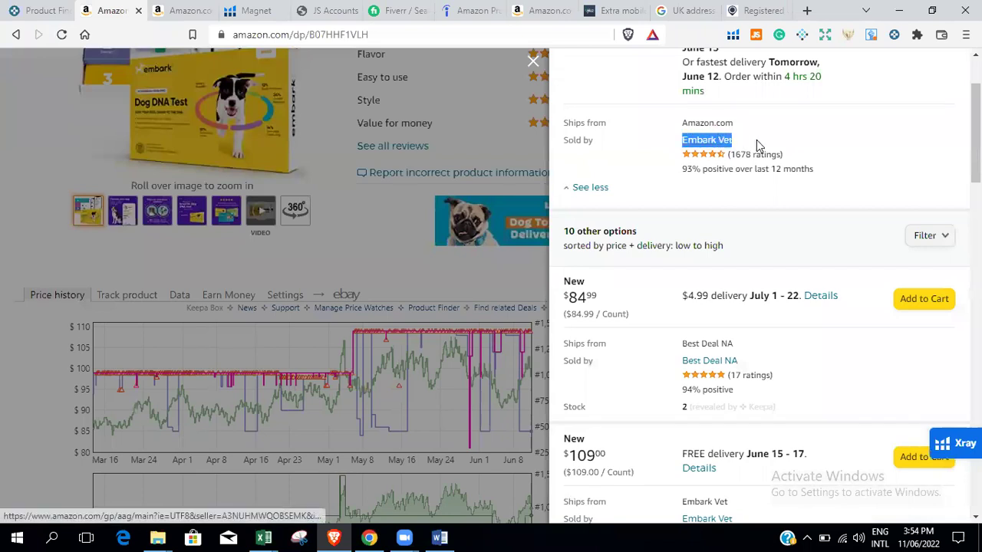
Scroll through the 10 other sellers' offers and their Keepa stock counts.
{"action": "scroll", "coordinate": [766, 286], "scroll_direction": "down", "scroll_amount": 1}
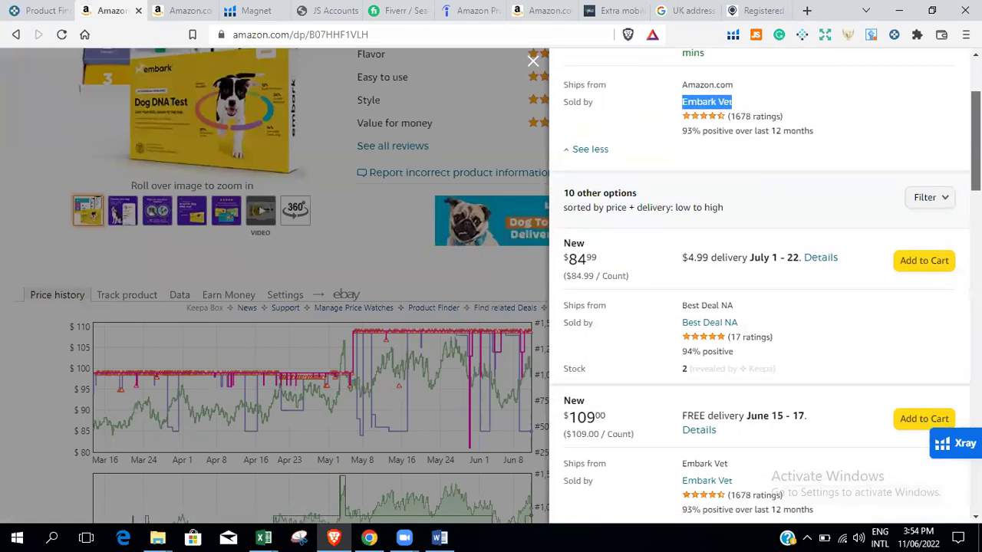
{"action": "scroll", "coordinate": [766, 287], "scroll_direction": "down", "scroll_amount": 4}
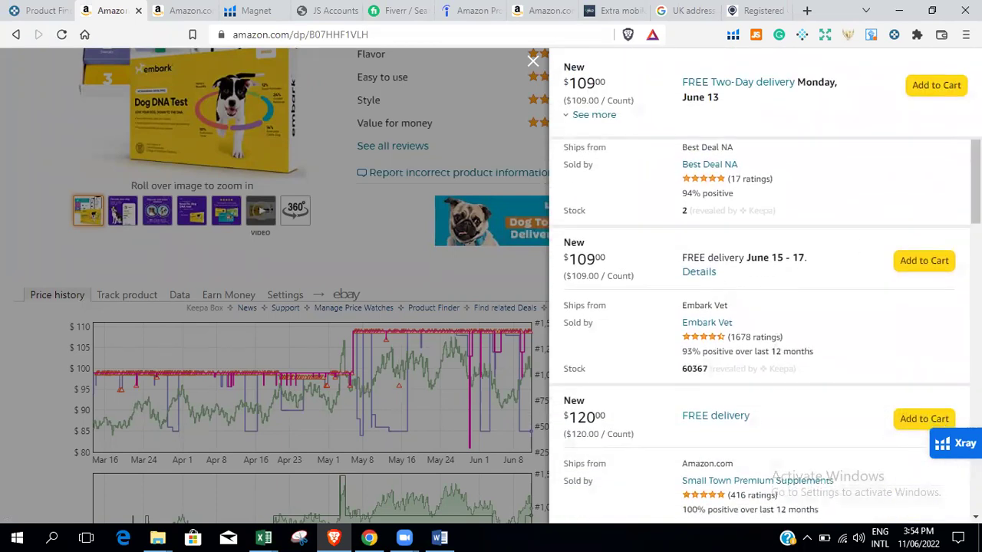
{"action": "scroll", "coordinate": [765, 330], "scroll_direction": "down", "scroll_amount": 5}
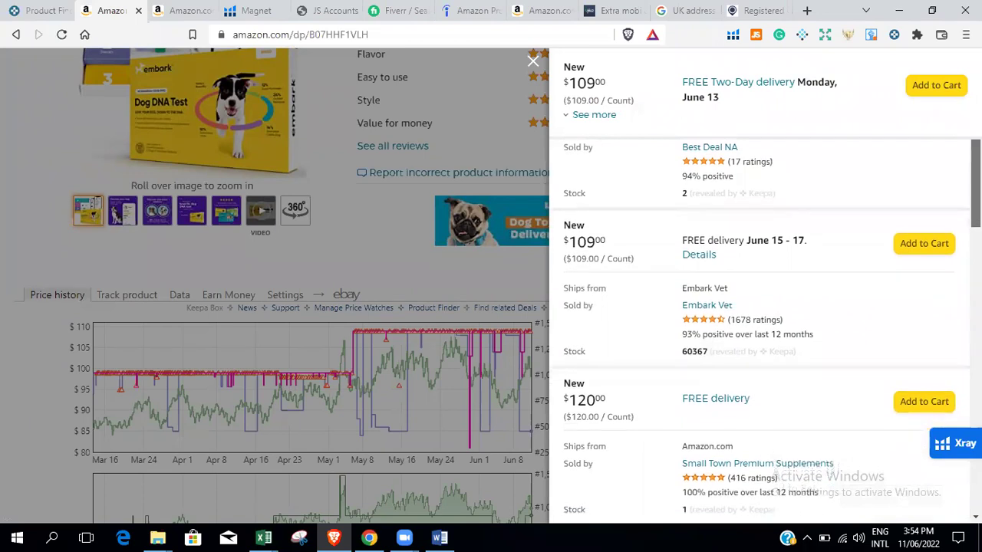
{"action": "scroll", "coordinate": [764, 330], "scroll_direction": "down", "scroll_amount": 6}
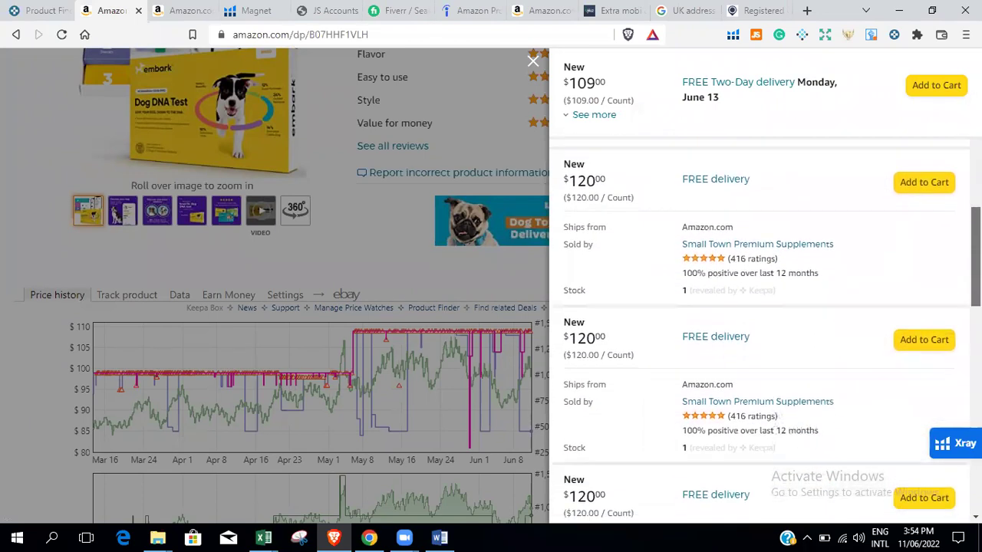
{"action": "scroll", "coordinate": [765, 331], "scroll_direction": "down", "scroll_amount": 7}
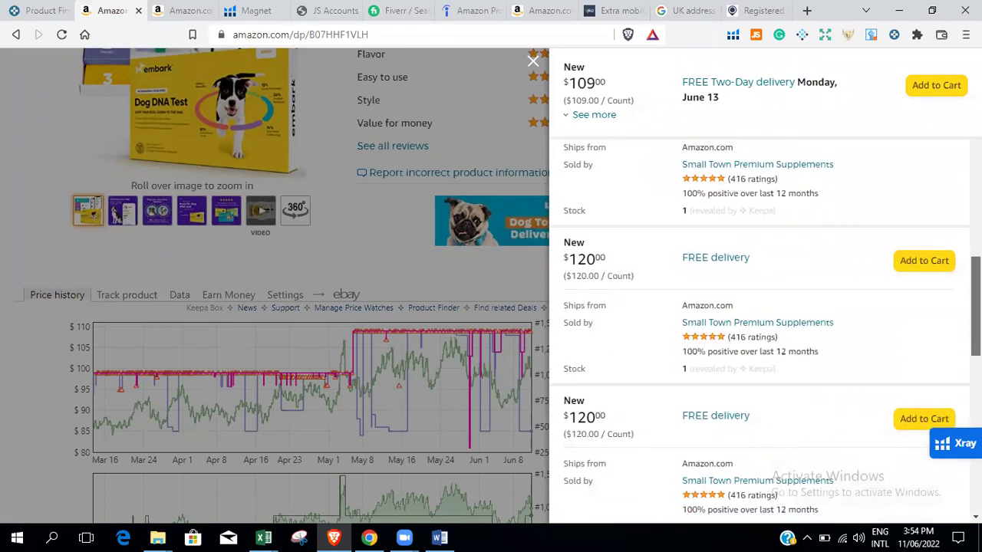
{"action": "scroll", "coordinate": [765, 330], "scroll_direction": "down", "scroll_amount": 4}
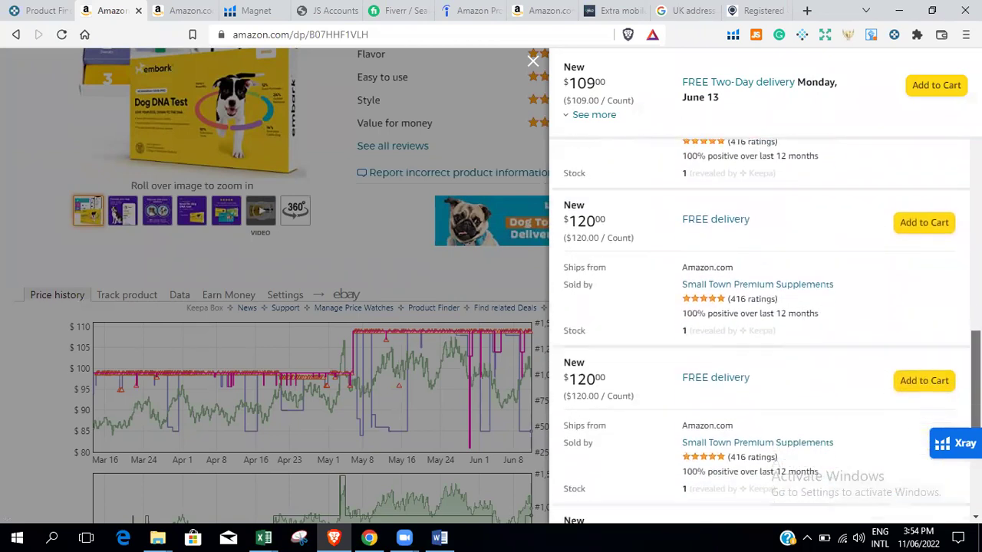
{"action": "scroll", "coordinate": [765, 331], "scroll_direction": "down", "scroll_amount": 3}
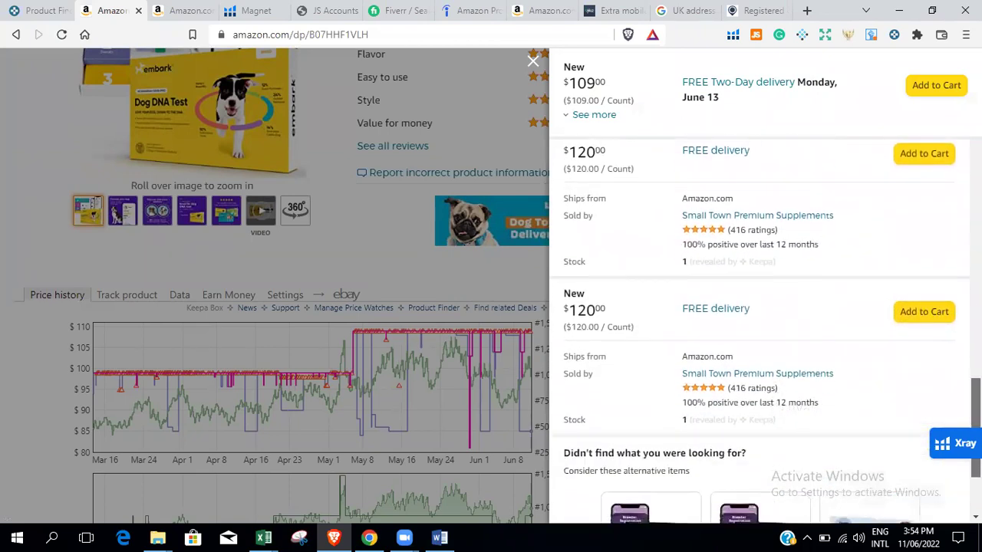
{"action": "scroll", "coordinate": [765, 331], "scroll_direction": "up", "scroll_amount": 15}
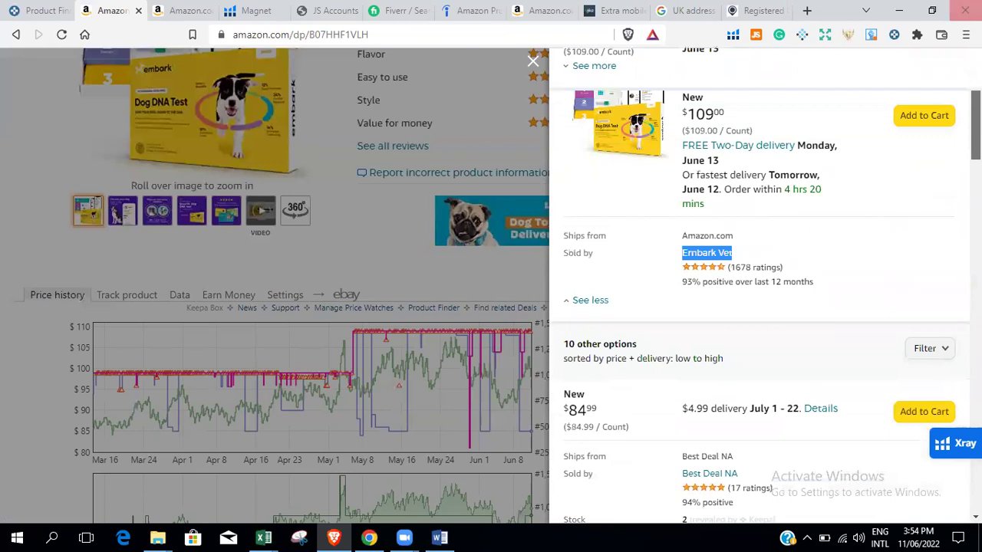
Close the other-sellers offers panel and return to the Embark Dog DNA Test page.
{"action": "left_click", "coordinate": [533, 61]}
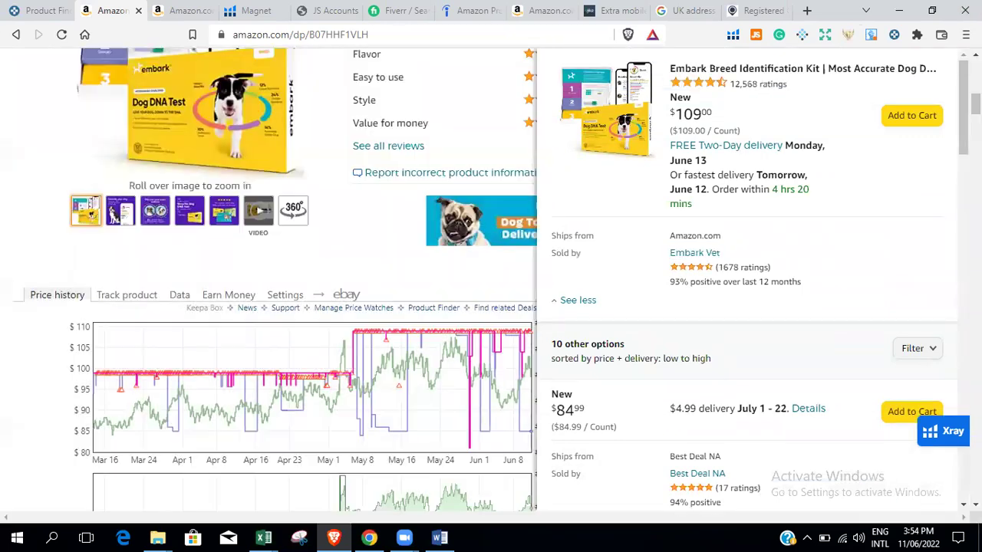
{"action": "scroll", "coordinate": [491, 280], "scroll_direction": "up", "scroll_amount": 5}
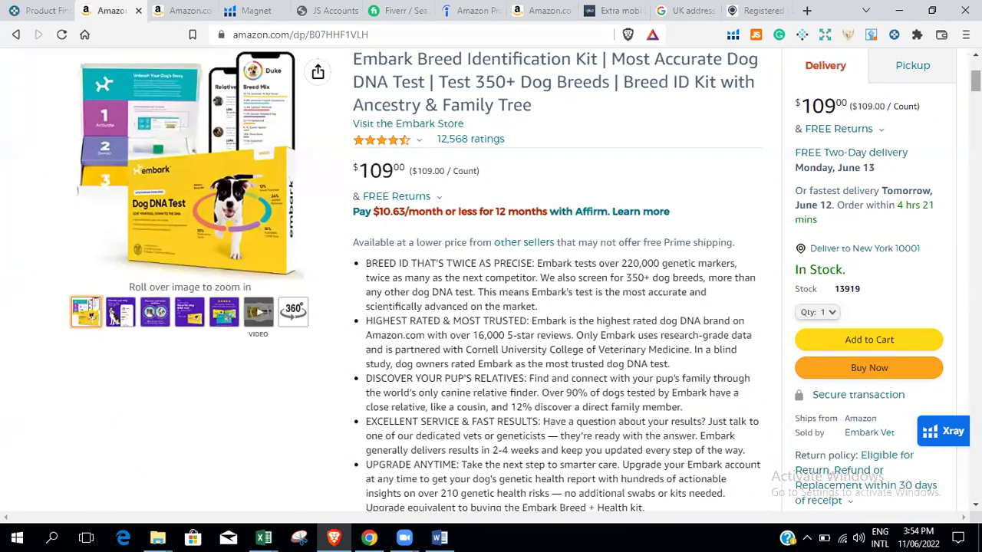
{"action": "scroll", "coordinate": [975, 85], "scroll_direction": "down", "scroll_amount": 8}
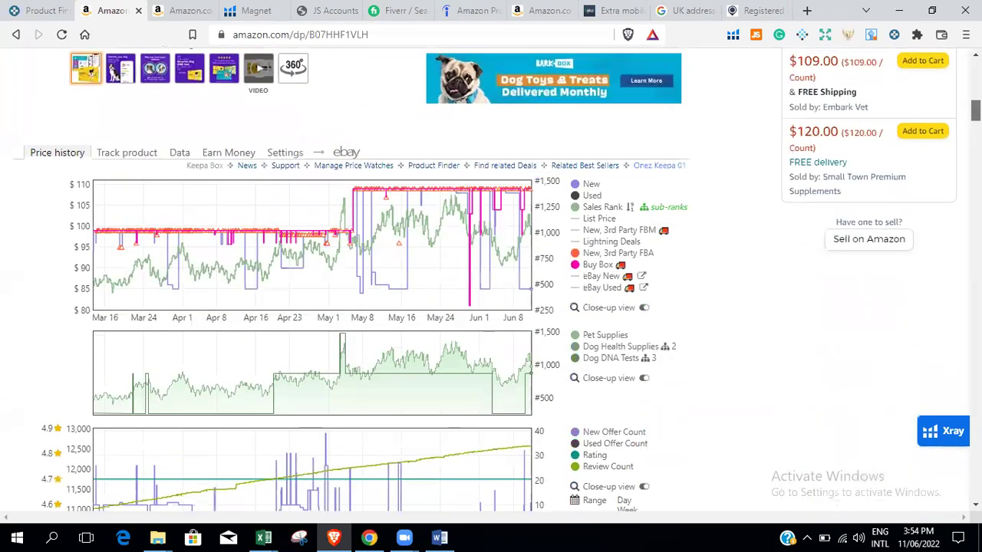
{"action": "scroll", "coordinate": [975, 107], "scroll_direction": "up", "scroll_amount": 2}
{"action": "scroll", "coordinate": [975, 104], "scroll_direction": "up", "scroll_amount": 2}
{"action": "scroll", "coordinate": [975, 103], "scroll_direction": "down", "scroll_amount": 1}
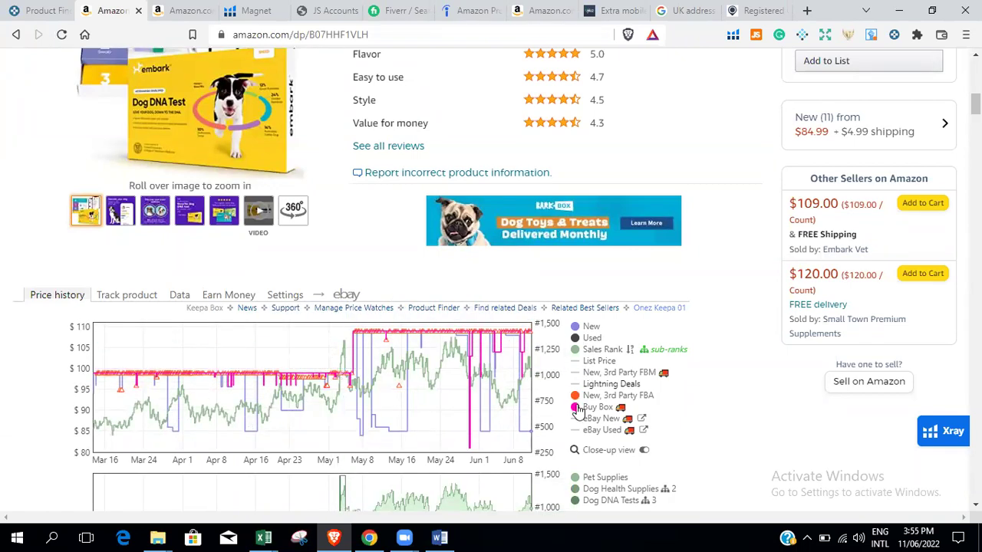
Switch the Keepa widget from price history charts to its Data view.
{"action": "mouse_move", "coordinate": [575, 401]}
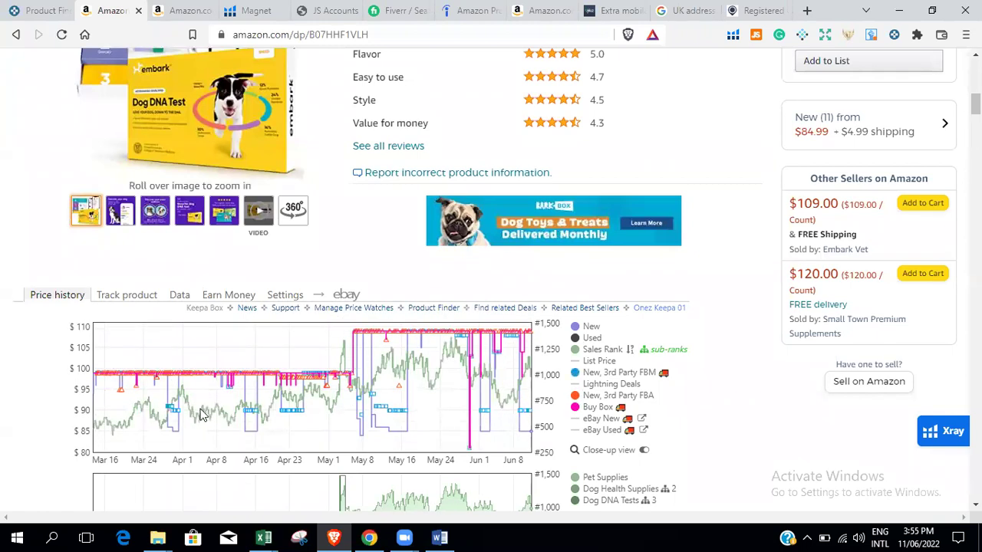
{"action": "mouse_move", "coordinate": [196, 412]}
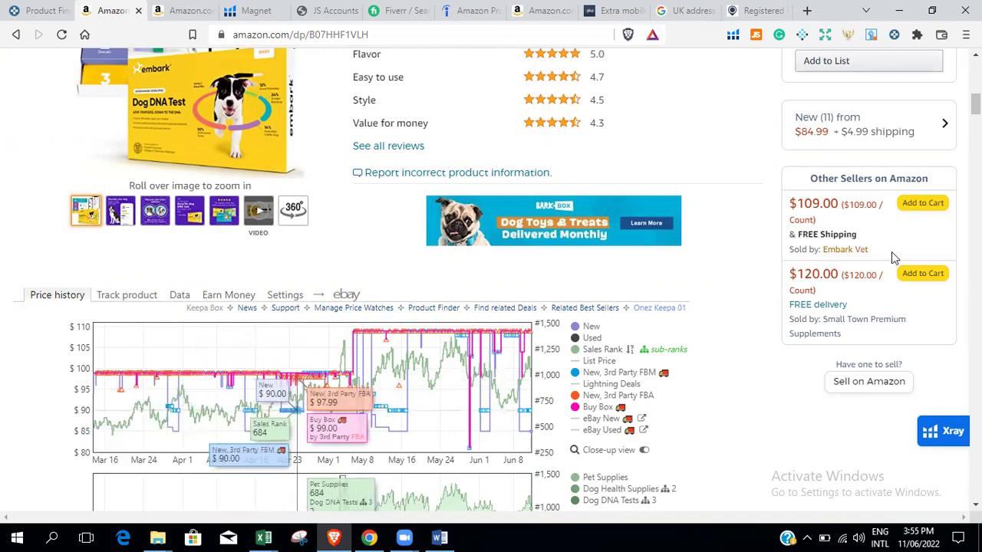
{"action": "scroll", "coordinate": [485, 279], "scroll_direction": "up", "scroll_amount": 4}
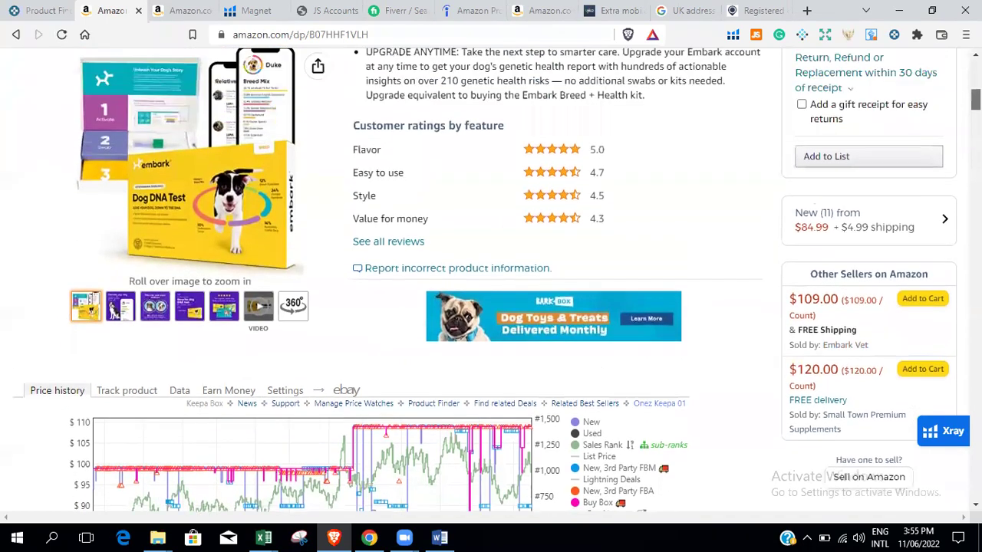
{"action": "scroll", "coordinate": [485, 280], "scroll_direction": "down", "scroll_amount": 3}
{"action": "scroll", "coordinate": [280, 241], "scroll_direction": "down", "scroll_amount": 2}
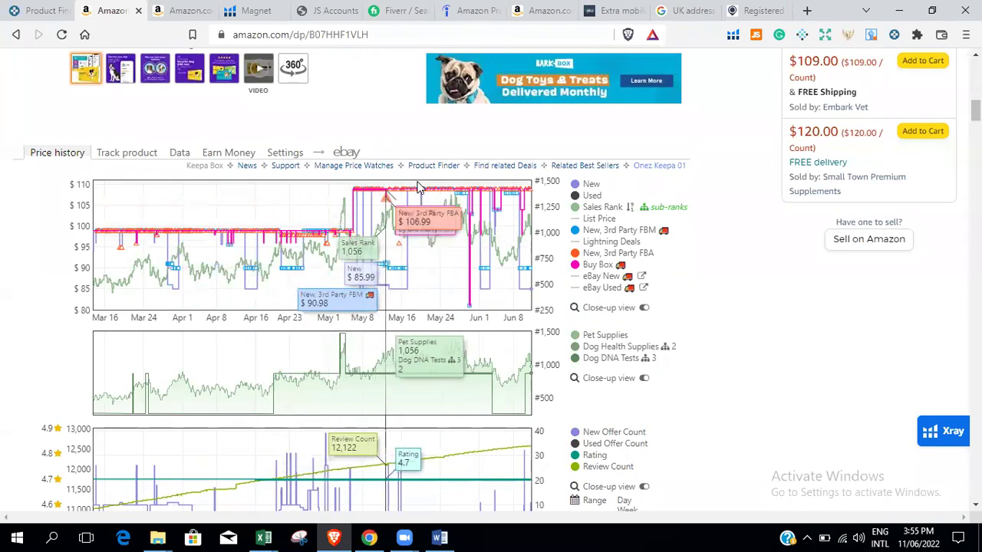
{"action": "left_click", "coordinate": [180, 153]}
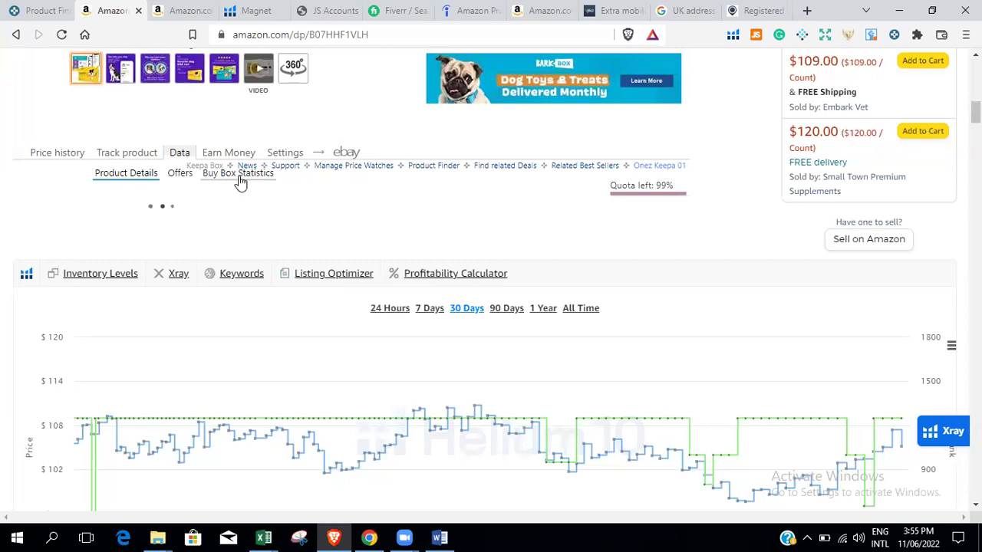
Open Keepa's Buy Box Statistics and compare the 90- and 180-day ranges against 30 days.
{"action": "left_click", "coordinate": [239, 174]}
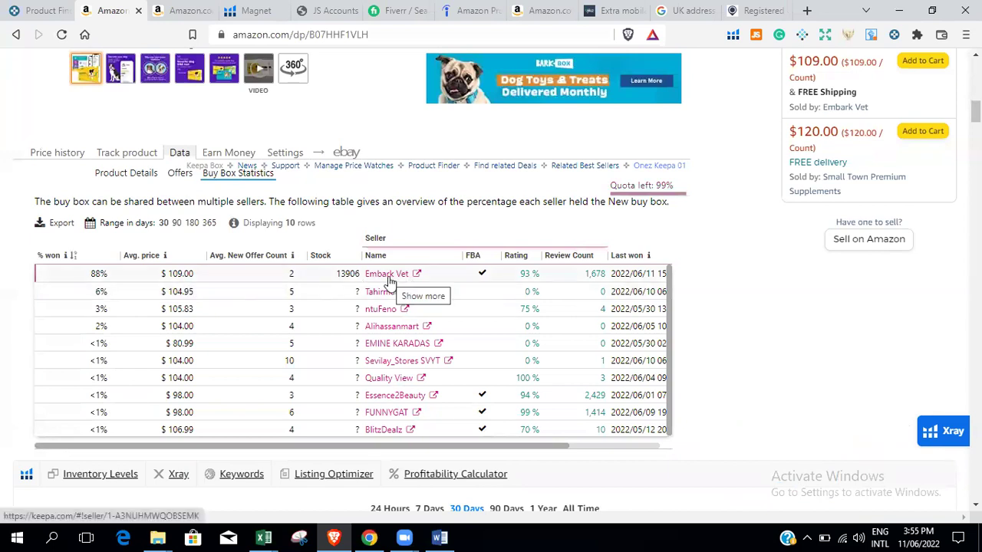
{"action": "left_click", "coordinate": [176, 224]}
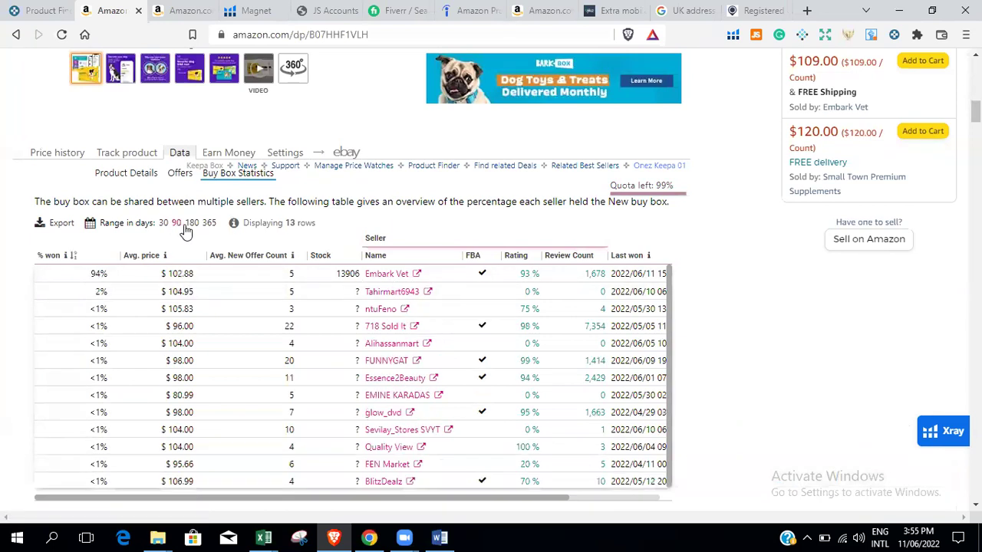
{"action": "left_click", "coordinate": [190, 224]}
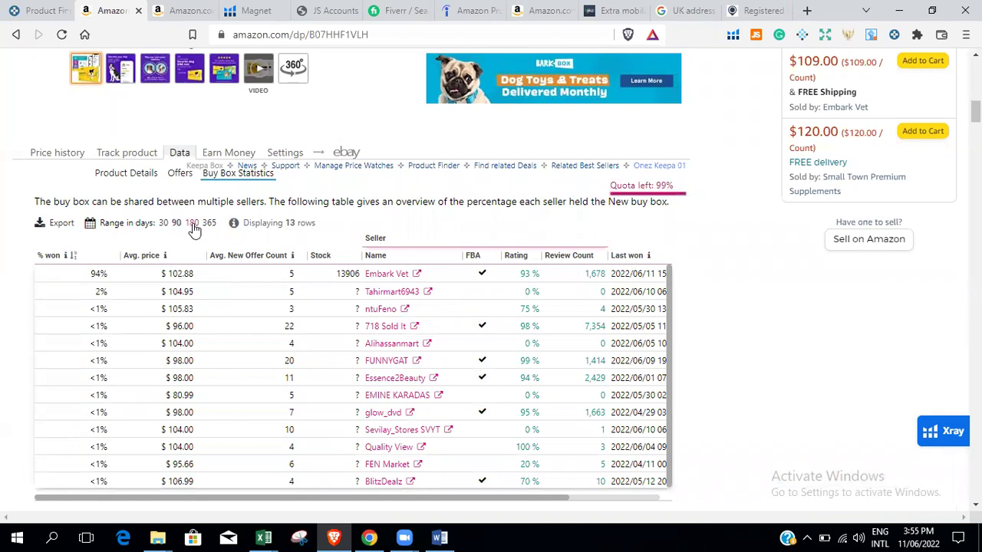
{"action": "left_click", "coordinate": [163, 224]}
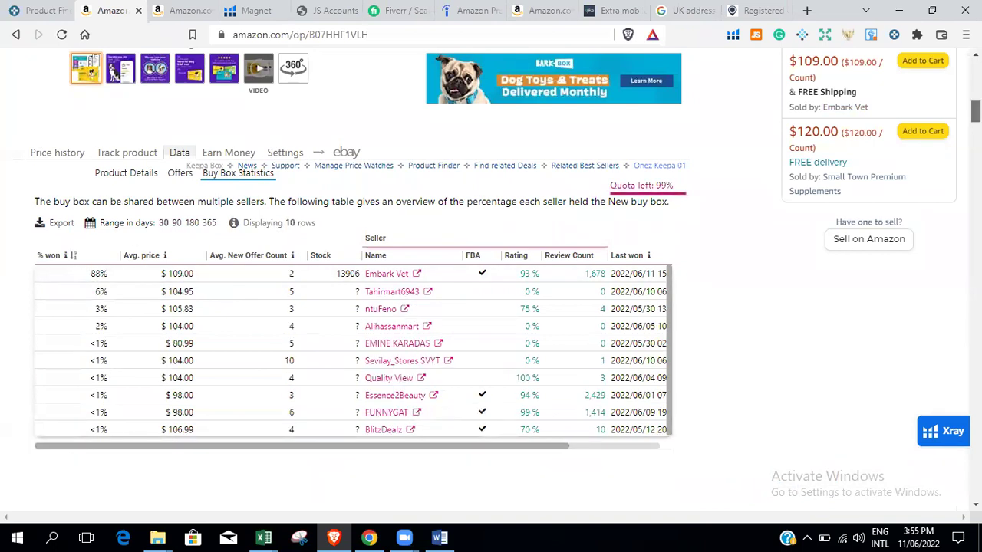
Scroll the seller table, recheck 90 and 180 days, and settle on the 30-day range.
{"action": "left_click_drag", "start_coordinate": [975, 111], "coordinate": [975, 65]}
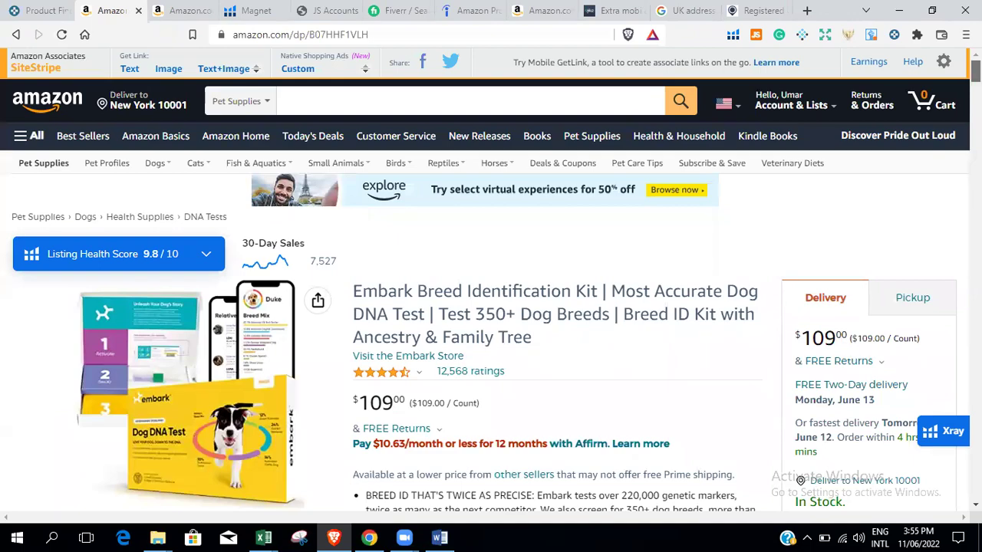
{"action": "scroll", "coordinate": [491, 307], "scroll_direction": "down", "scroll_amount": 2}
{"action": "scroll", "coordinate": [491, 306], "scroll_direction": "down", "scroll_amount": 10}
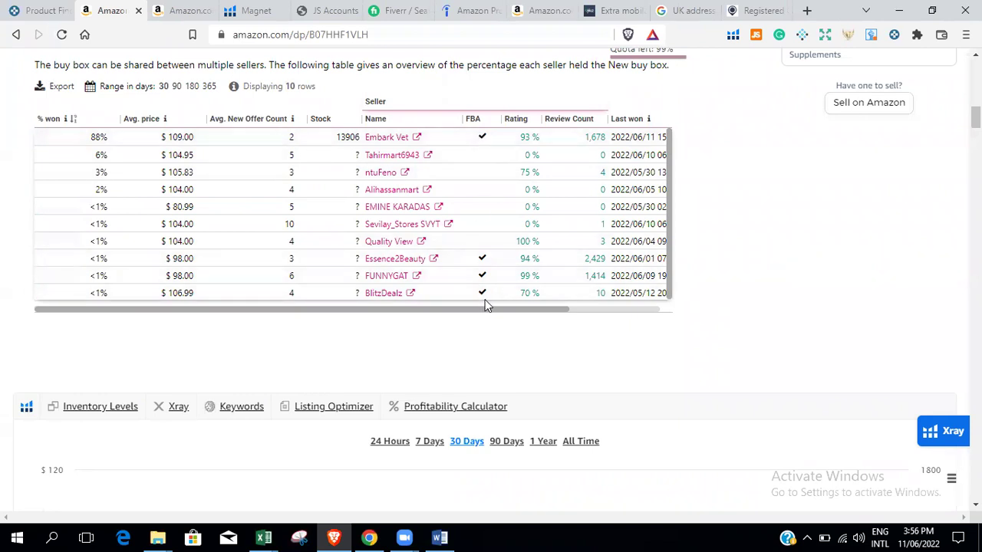
{"action": "left_click_drag", "start_coordinate": [444, 307], "coordinate": [647, 309]}
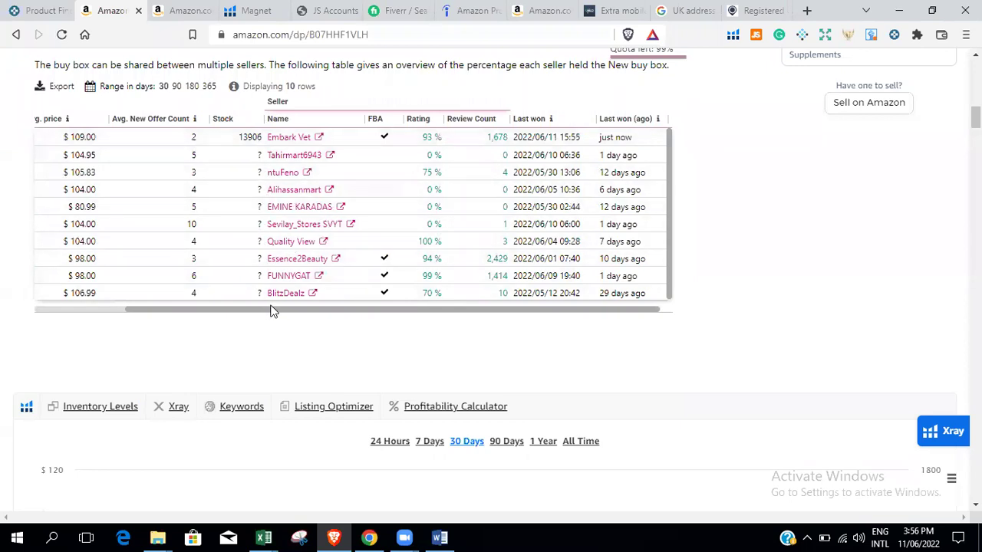
{"action": "left_click_drag", "start_coordinate": [264, 311], "coordinate": [94, 296]}
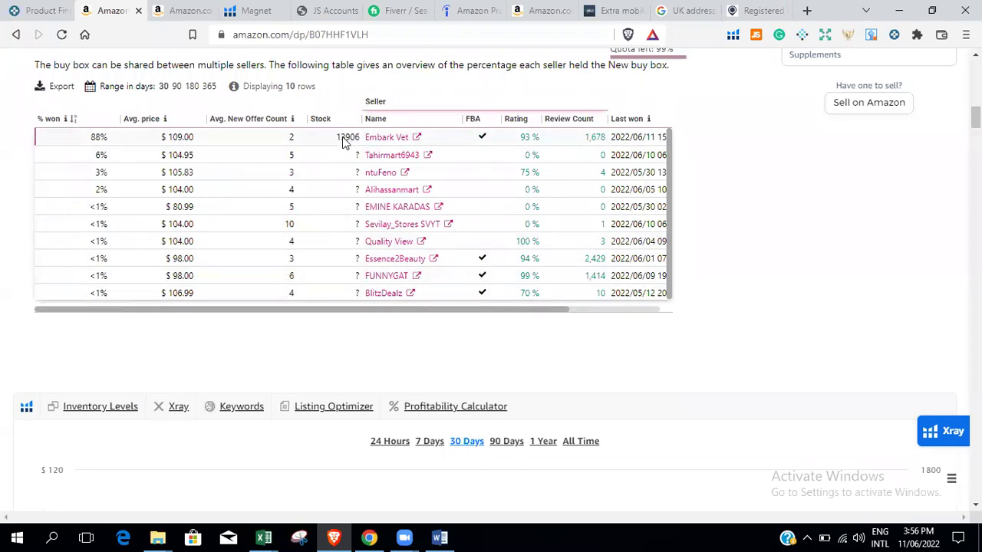
{"action": "left_click", "coordinate": [178, 87]}
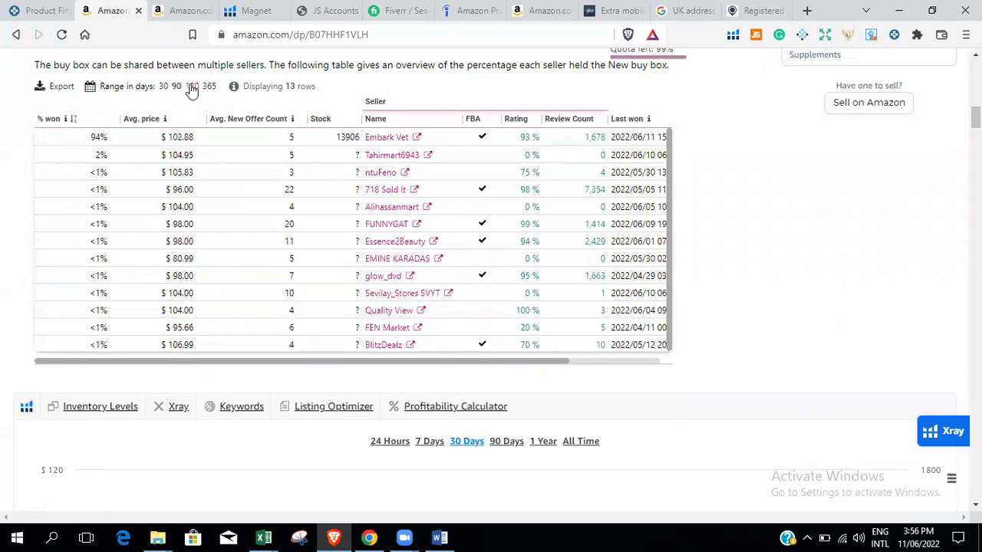
{"action": "left_click", "coordinate": [191, 87]}
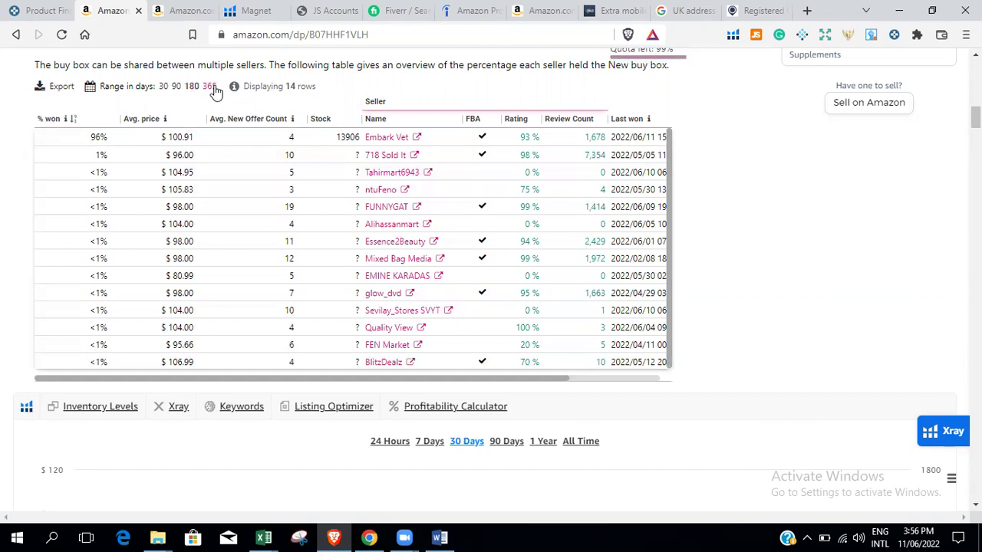
{"action": "left_click", "coordinate": [164, 87]}
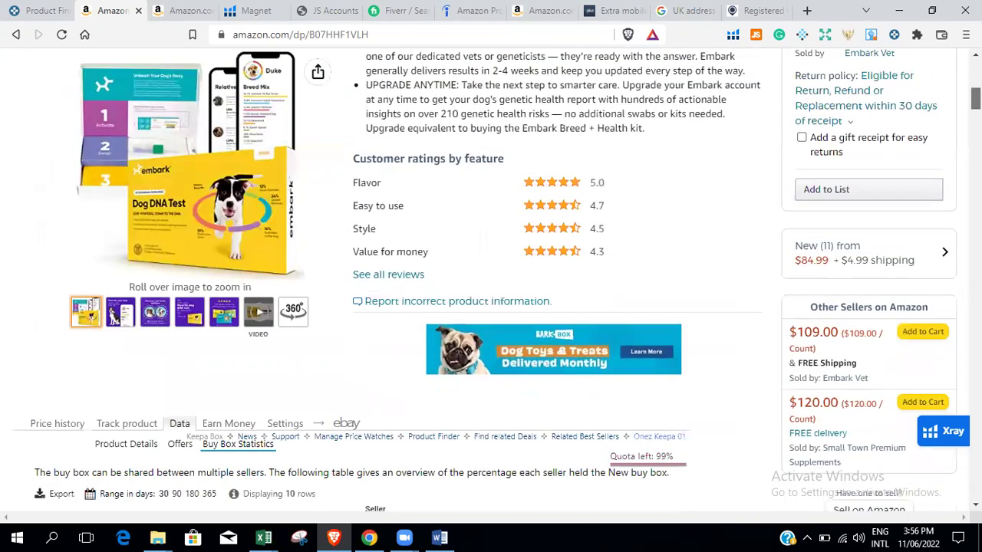
{"action": "left_click", "coordinate": [837, 253]}
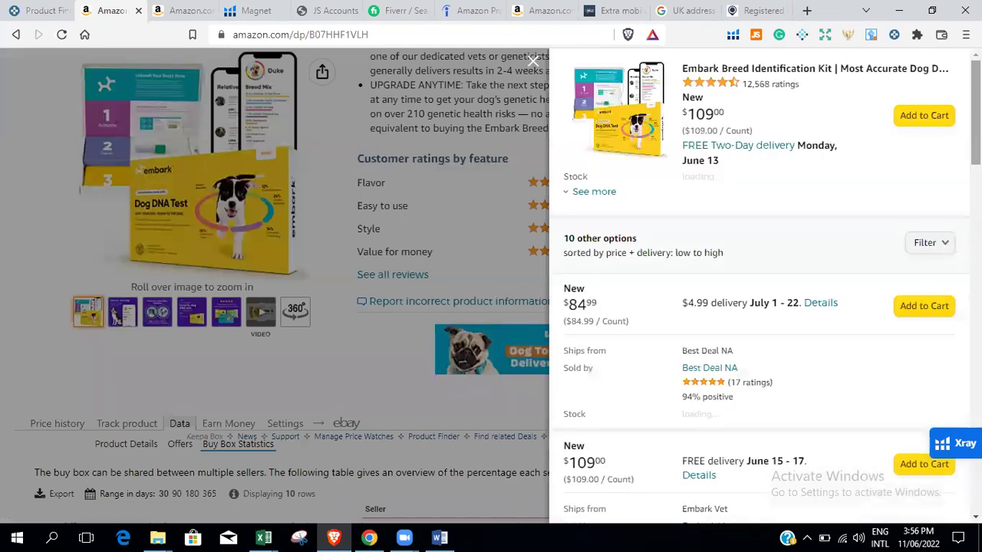
{"action": "scroll", "coordinate": [759, 284], "scroll_direction": "down", "scroll_amount": 2}
{"action": "left_click", "coordinate": [581, 116]}
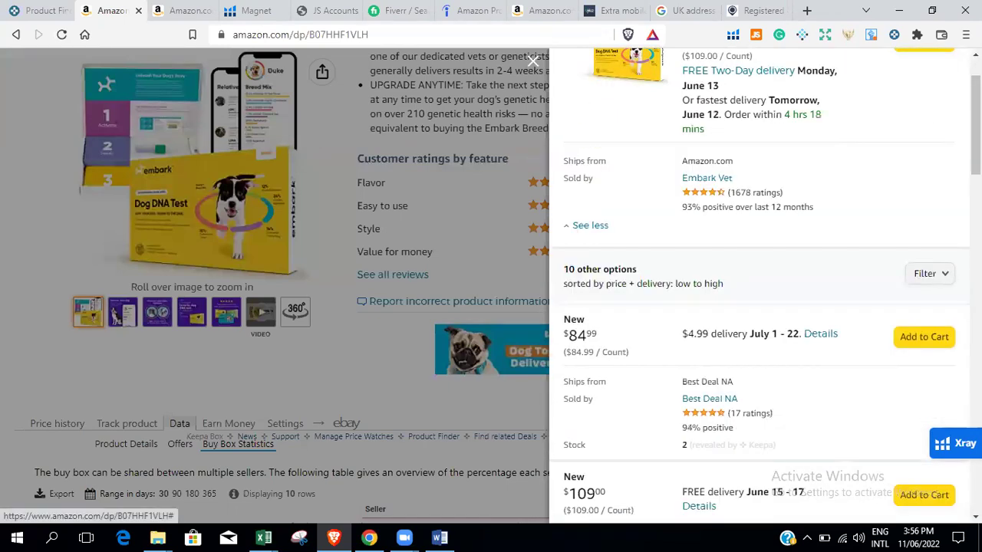
{"action": "scroll", "coordinate": [760, 307], "scroll_direction": "down", "scroll_amount": 3}
{"action": "scroll", "coordinate": [759, 307], "scroll_direction": "up", "scroll_amount": 2}
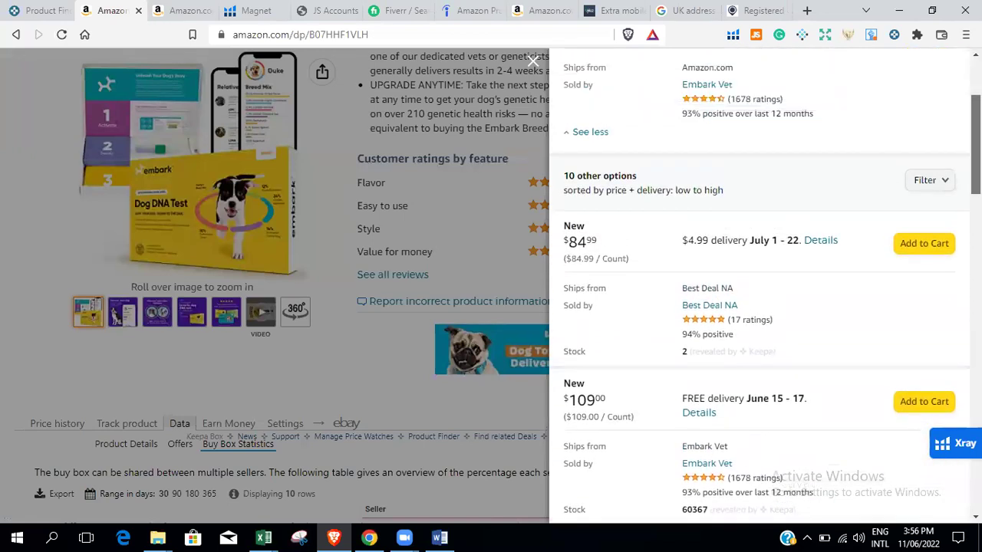
{"action": "scroll", "coordinate": [765, 285], "scroll_direction": "up", "scroll_amount": 1}
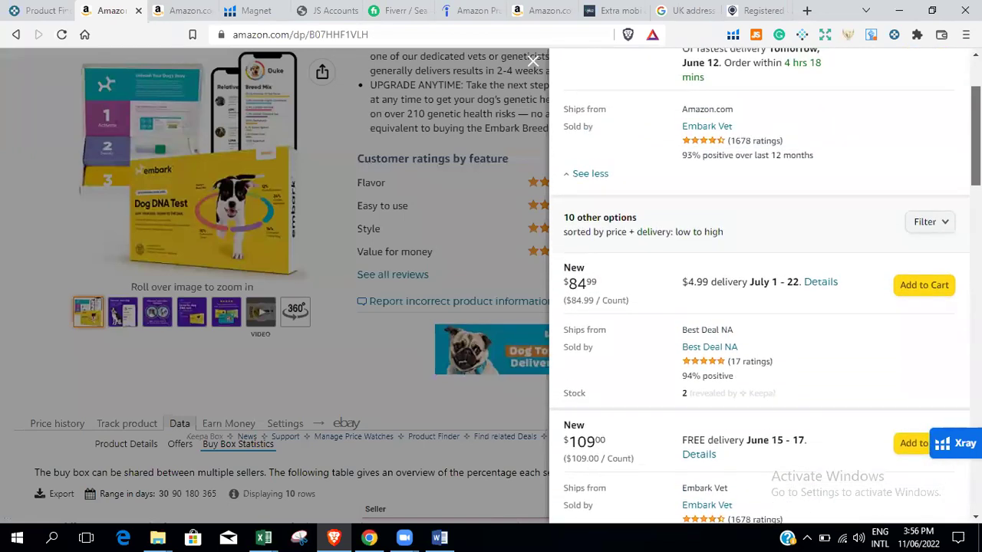
{"action": "scroll", "coordinate": [765, 284], "scroll_direction": "down", "scroll_amount": 2}
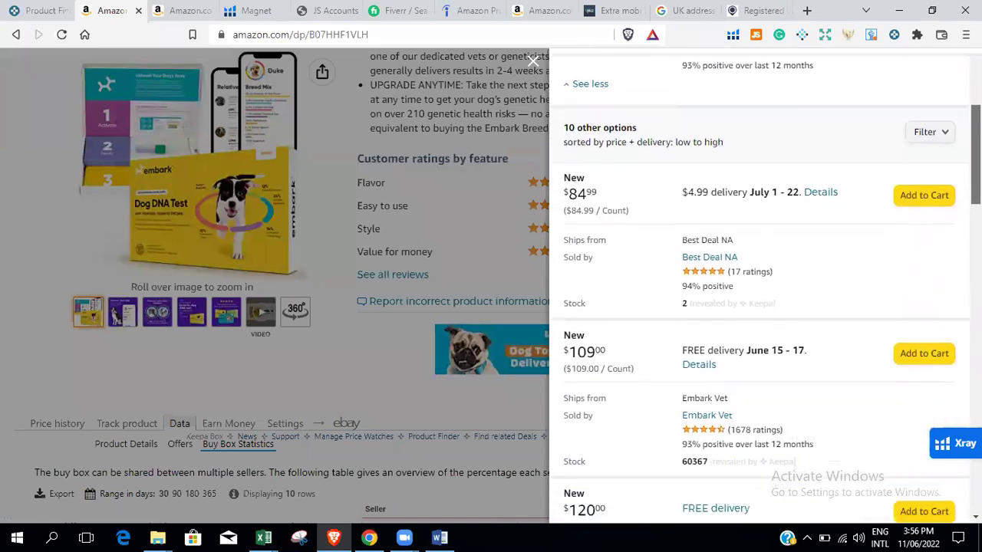
{"action": "scroll", "coordinate": [760, 306], "scroll_direction": "down", "scroll_amount": 4}
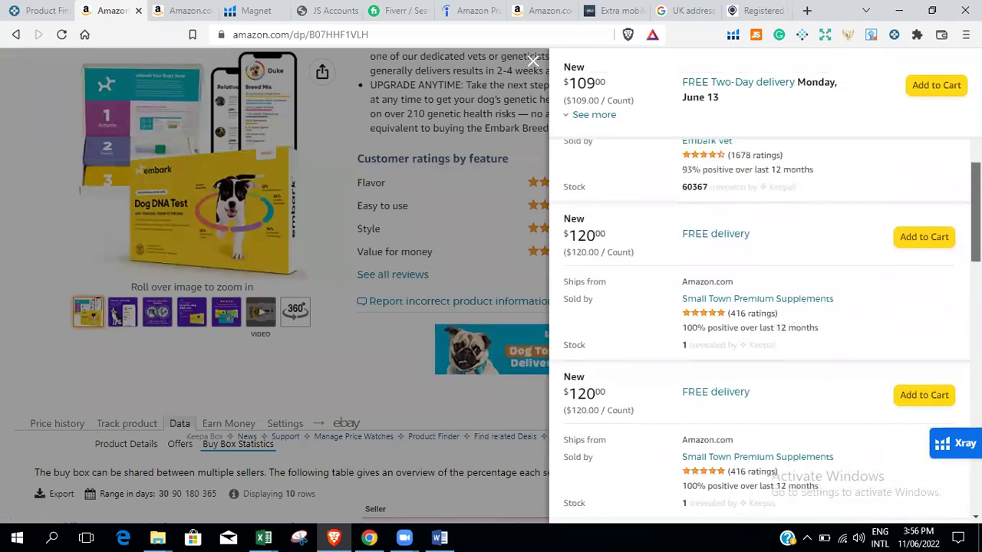
{"action": "scroll", "coordinate": [760, 307], "scroll_direction": "down", "scroll_amount": 2}
{"action": "scroll", "coordinate": [759, 307], "scroll_direction": "down", "scroll_amount": 2}
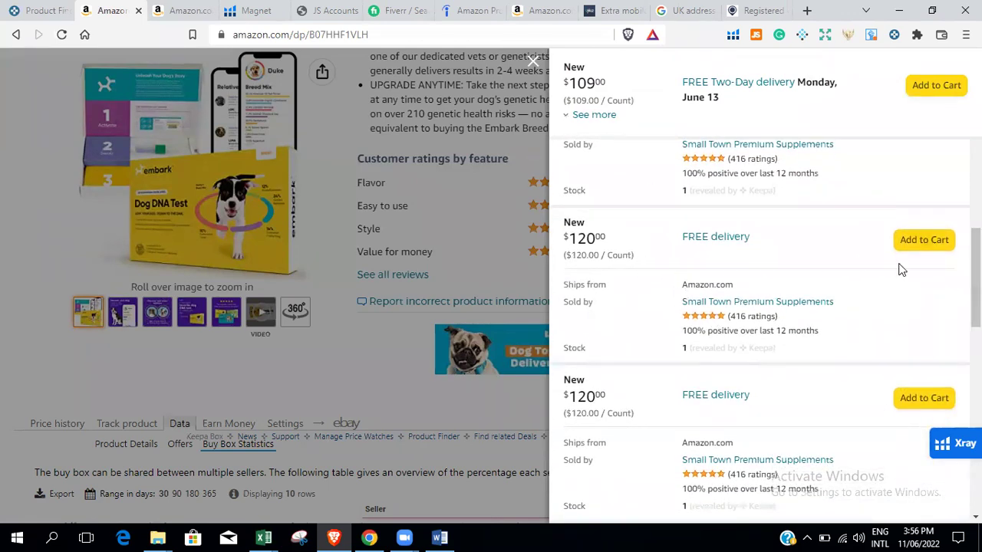
{"action": "scroll", "coordinate": [863, 261], "scroll_direction": "up", "scroll_amount": 6}
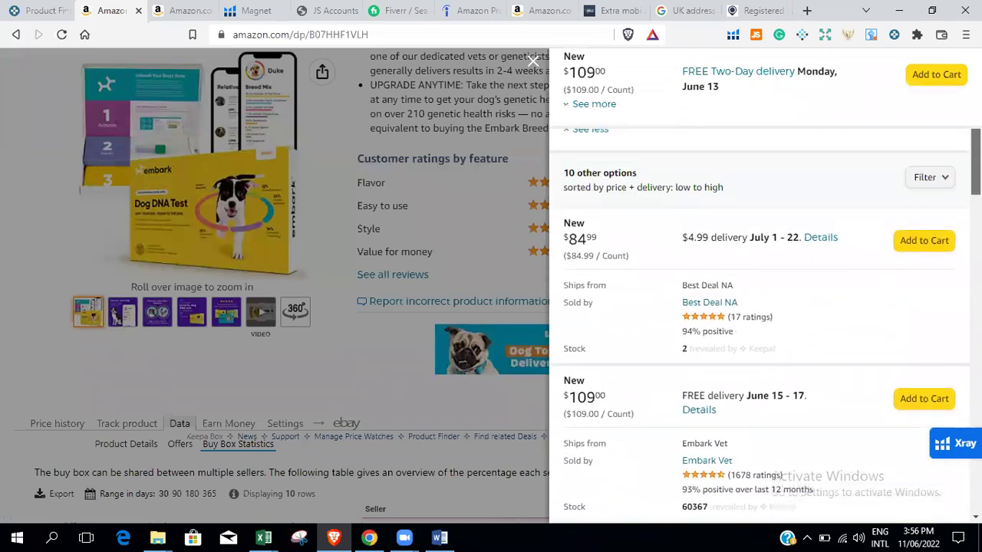
{"action": "left_click", "coordinate": [926, 187]}
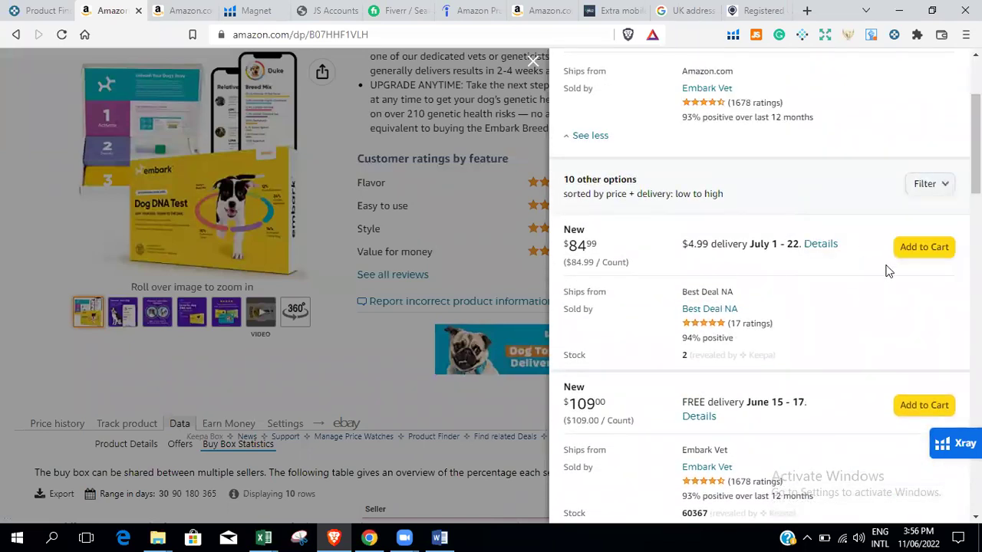
{"action": "left_click", "coordinate": [926, 184]}
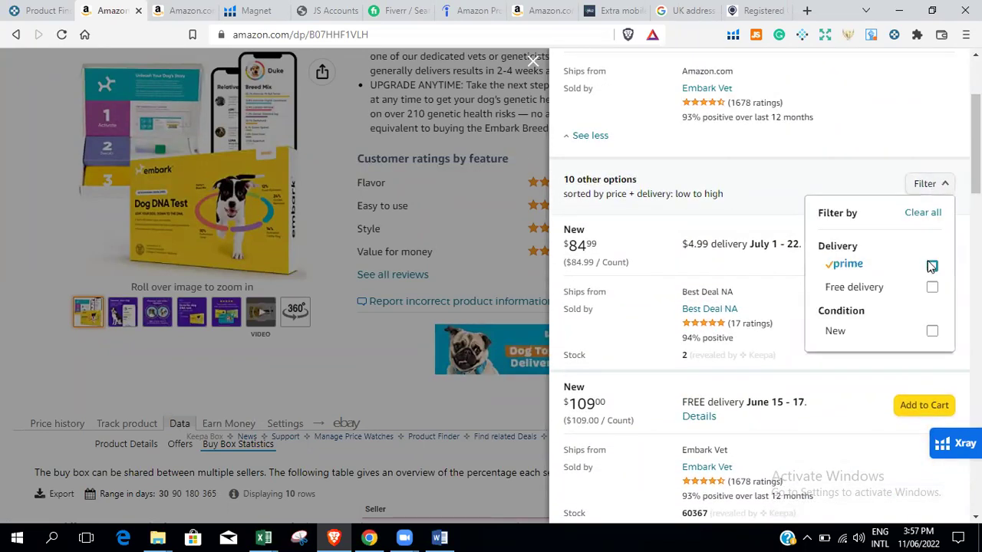
{"action": "left_click", "coordinate": [931, 266]}
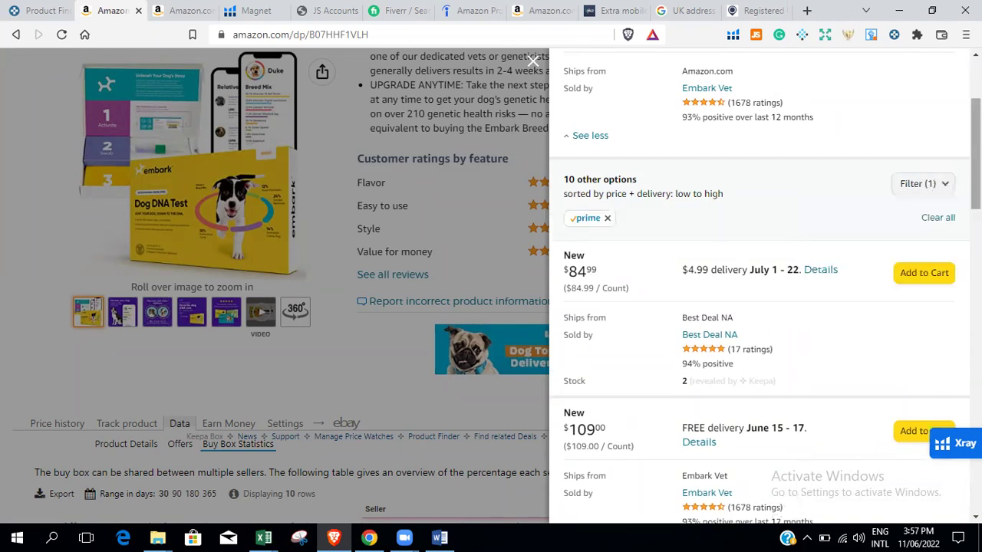
{"action": "scroll", "coordinate": [760, 307], "scroll_direction": "down", "scroll_amount": 3}
{"action": "scroll", "coordinate": [759, 306], "scroll_direction": "down", "scroll_amount": 2}
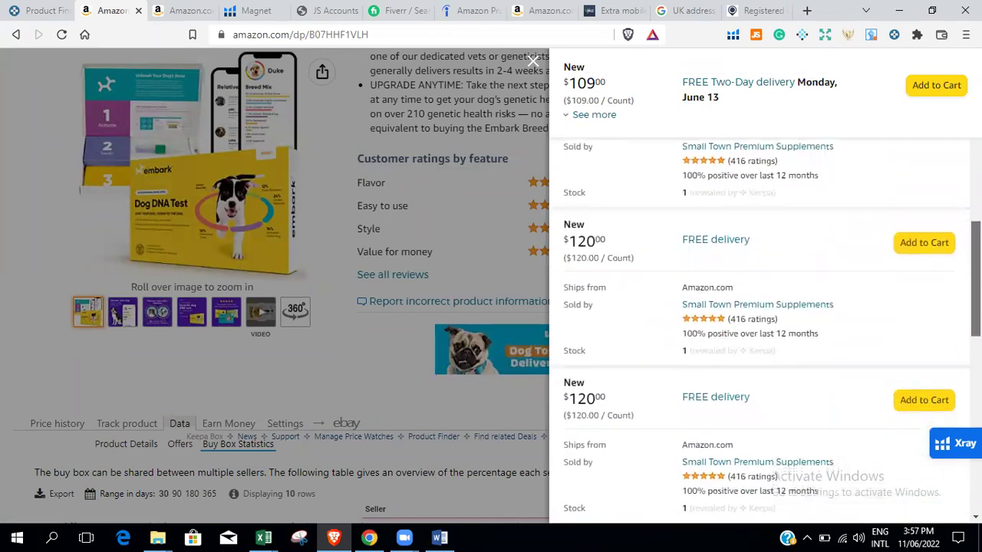
{"action": "scroll", "coordinate": [759, 307], "scroll_direction": "down", "scroll_amount": 2}
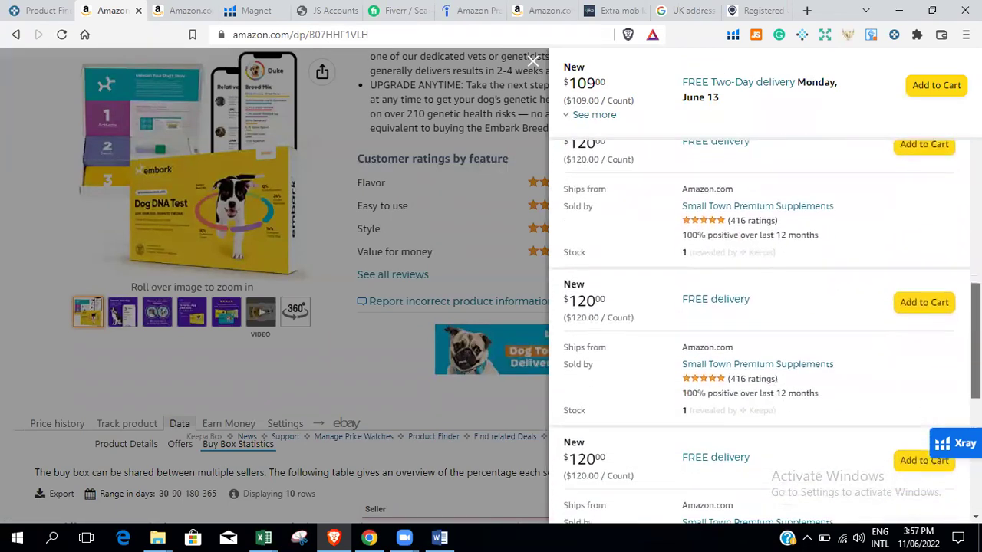
{"action": "scroll", "coordinate": [759, 307], "scroll_direction": "down", "scroll_amount": 2}
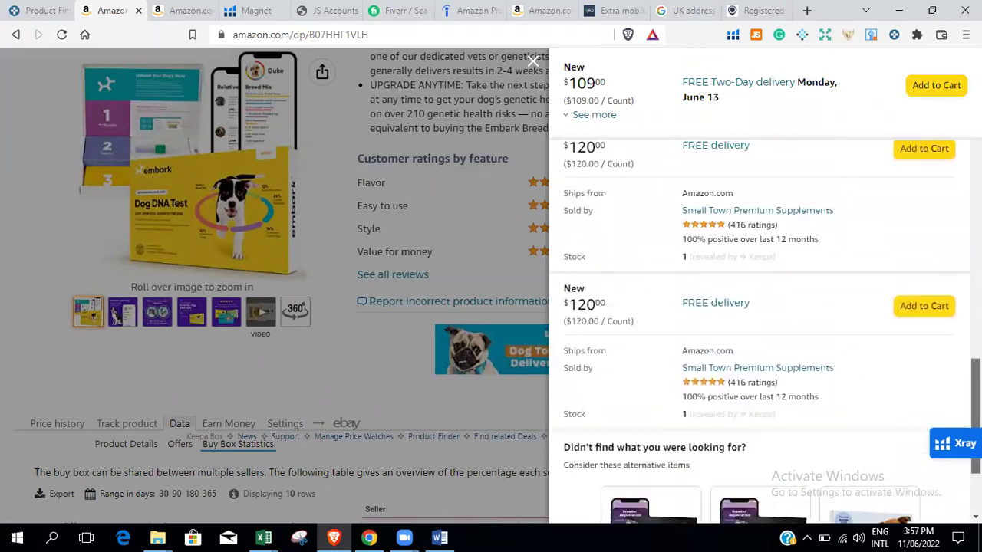
{"action": "left_click", "coordinate": [529, 62]}
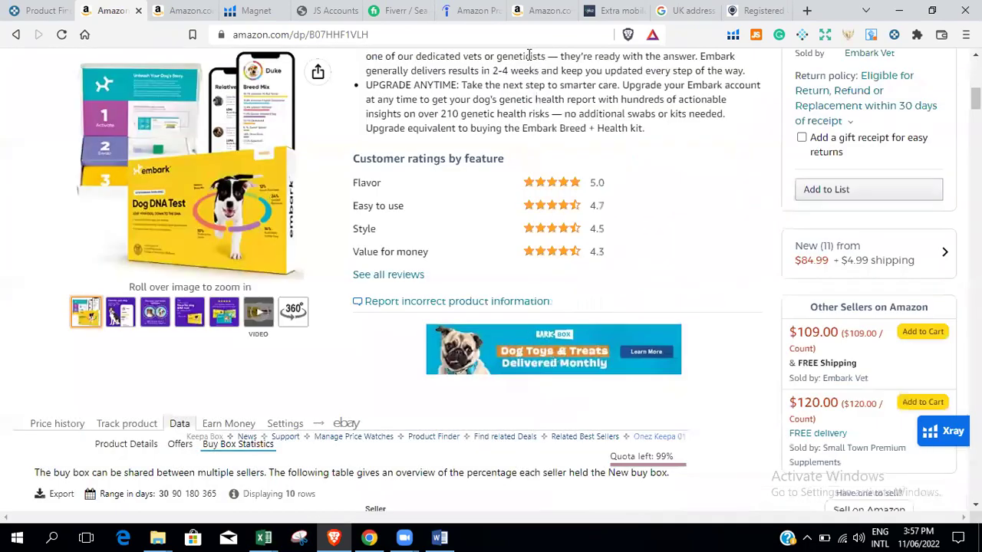
Widen buy box statistics to 365 days and scroll through the 20-seller table.
{"action": "scroll", "coordinate": [247, 158], "scroll_direction": "up", "scroll_amount": 1}
{"action": "scroll", "coordinate": [247, 158], "scroll_direction": "down", "scroll_amount": 7}
{"action": "scroll", "coordinate": [247, 158], "scroll_direction": "up", "scroll_amount": 3}
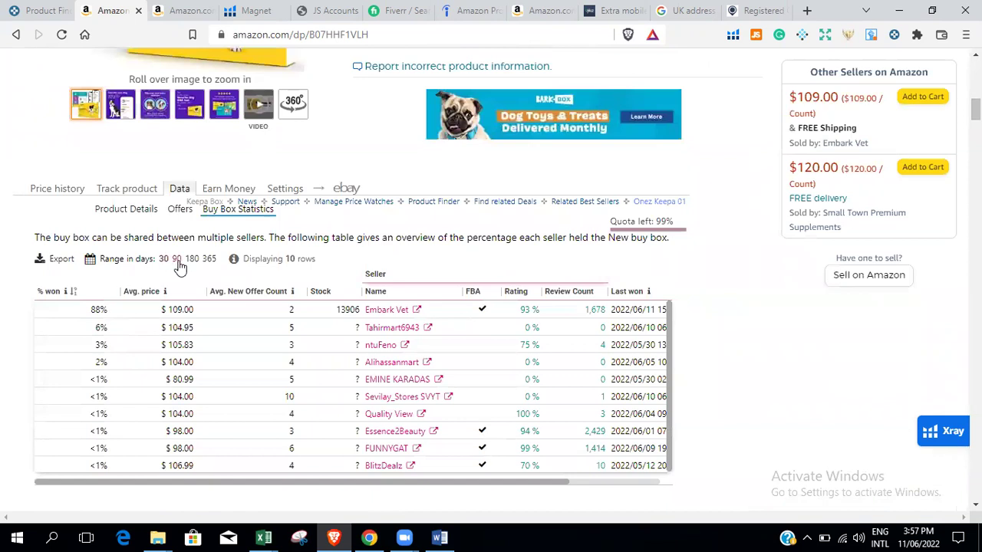
{"action": "left_click", "coordinate": [207, 260]}
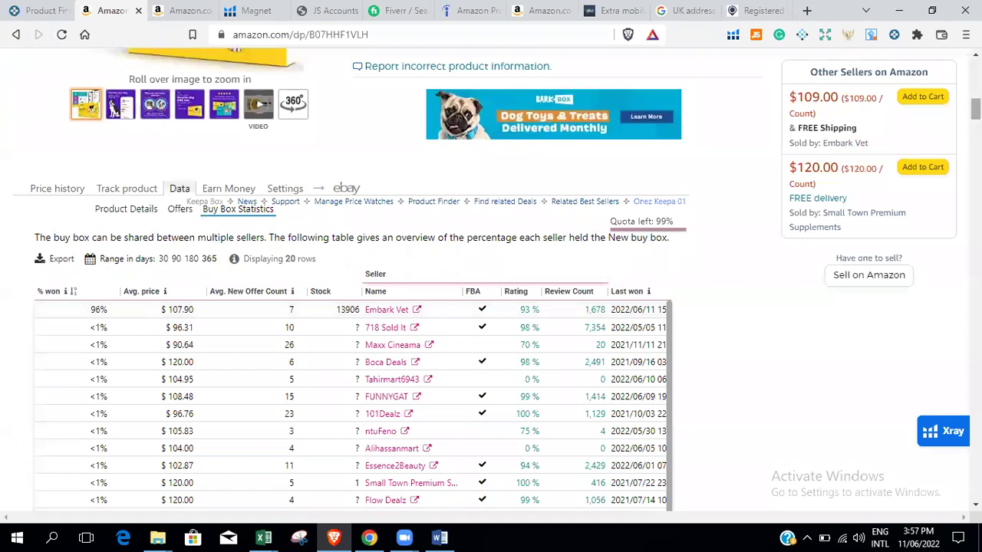
{"action": "scroll", "coordinate": [491, 279], "scroll_direction": "down", "scroll_amount": 5}
{"action": "scroll", "coordinate": [491, 279], "scroll_direction": "up", "scroll_amount": 1}
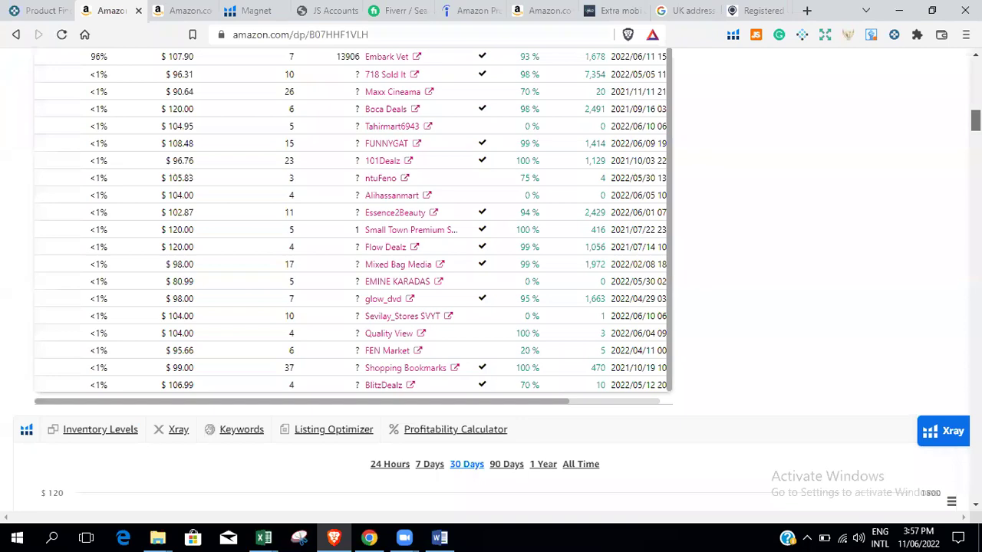
{"action": "scroll", "coordinate": [491, 279], "scroll_direction": "up", "scroll_amount": 3}
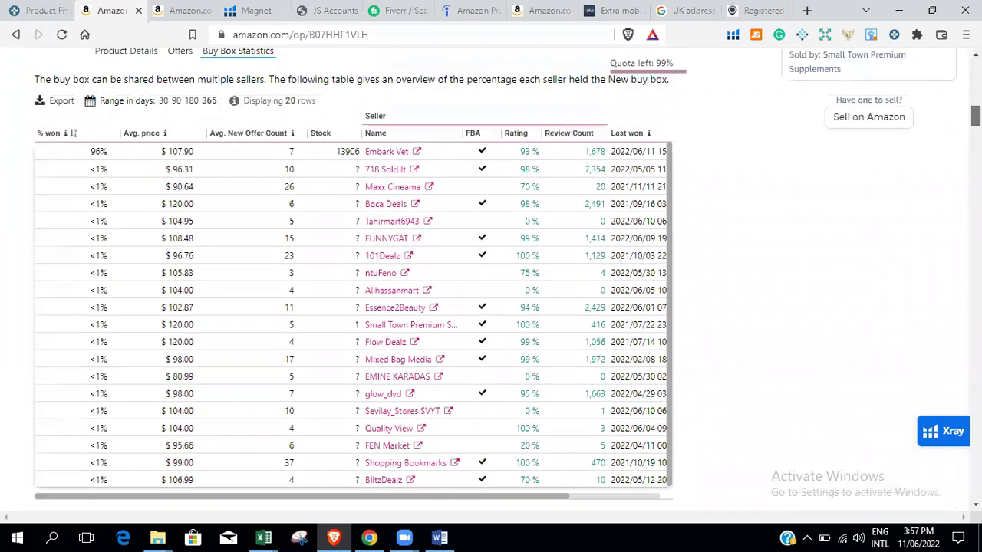
{"action": "scroll", "coordinate": [491, 279], "scroll_direction": "down", "scroll_amount": 5}
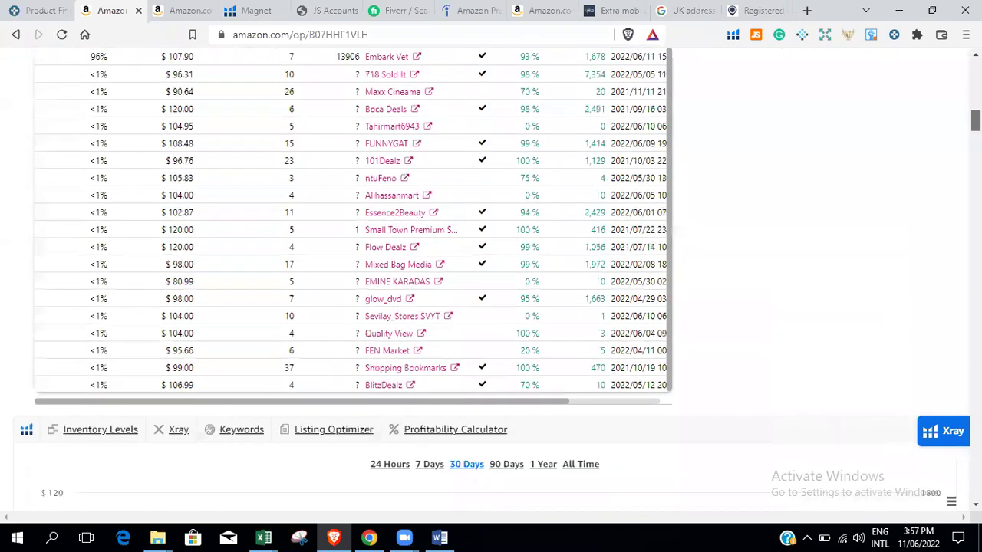
{"action": "scroll", "coordinate": [491, 280], "scroll_direction": "up", "scroll_amount": 15}
{"action": "scroll", "coordinate": [477, 178], "scroll_direction": "down", "scroll_amount": 2}
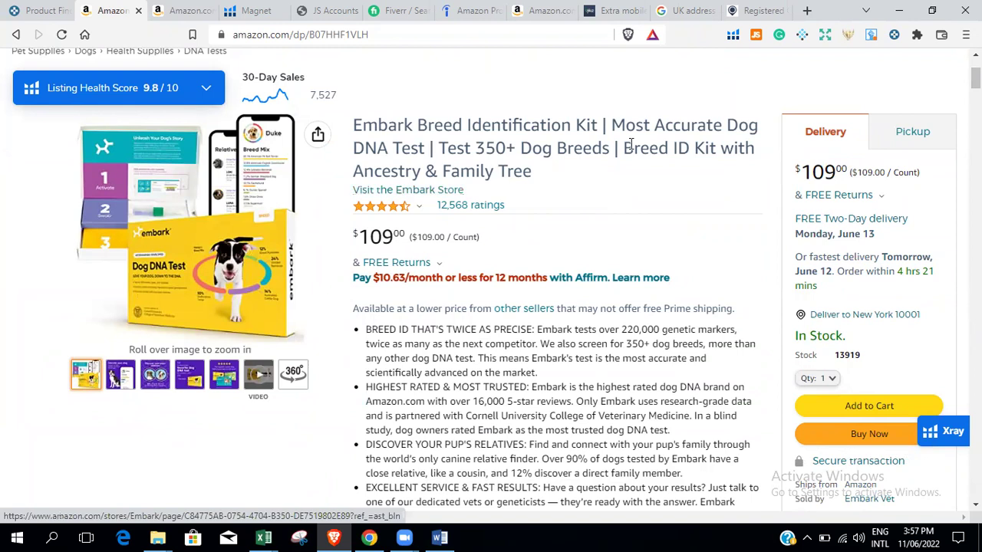
In Keepa Product Finder, view the VetriScience Composure Pro chews details, then close back to the results.
{"action": "left_click", "coordinate": [46, 9]}
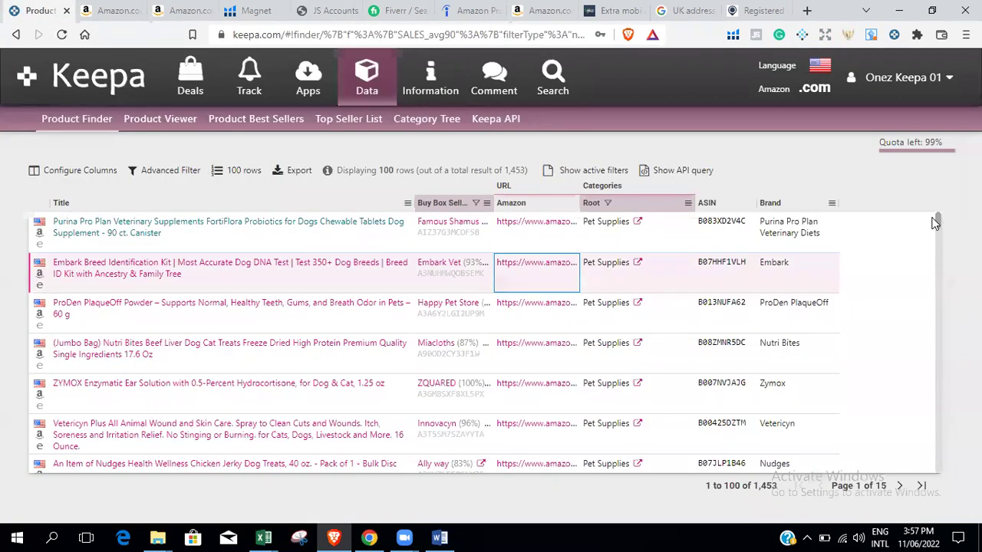
{"action": "left_click_drag", "start_coordinate": [939, 227], "coordinate": [936, 253]}
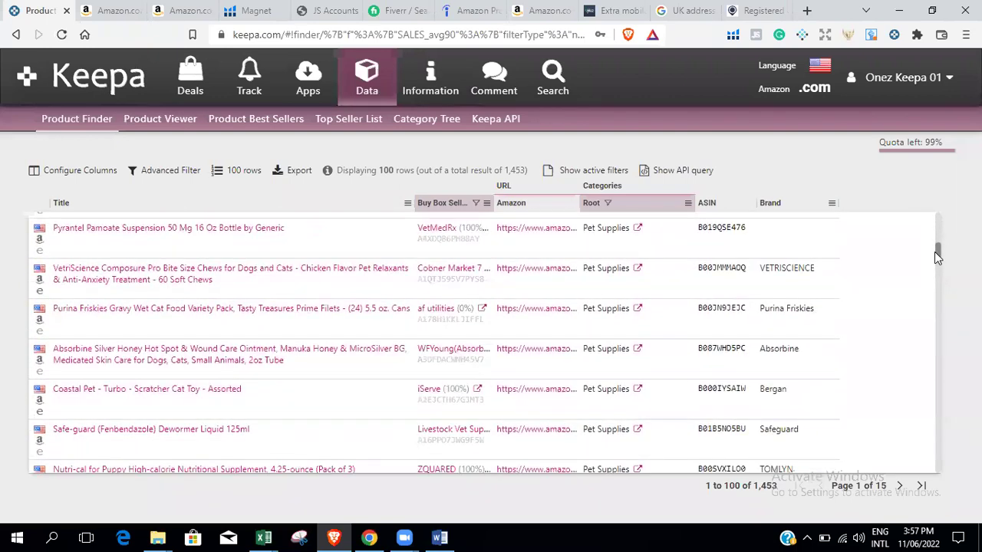
{"action": "left_click", "coordinate": [281, 276]}
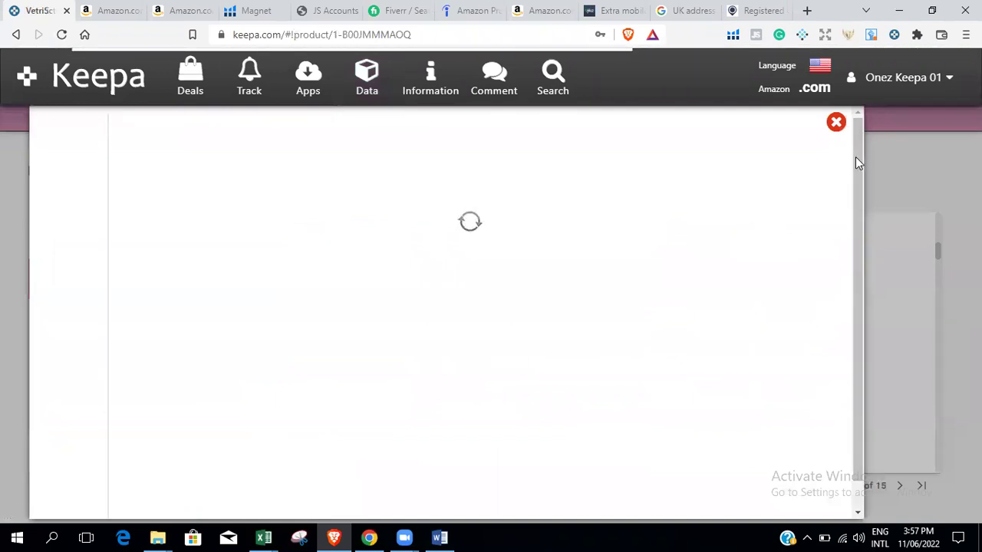
{"action": "left_click_drag", "start_coordinate": [860, 156], "coordinate": [866, 181]}
{"action": "scroll", "coordinate": [860, 173], "scroll_direction": "up", "scroll_amount": 1}
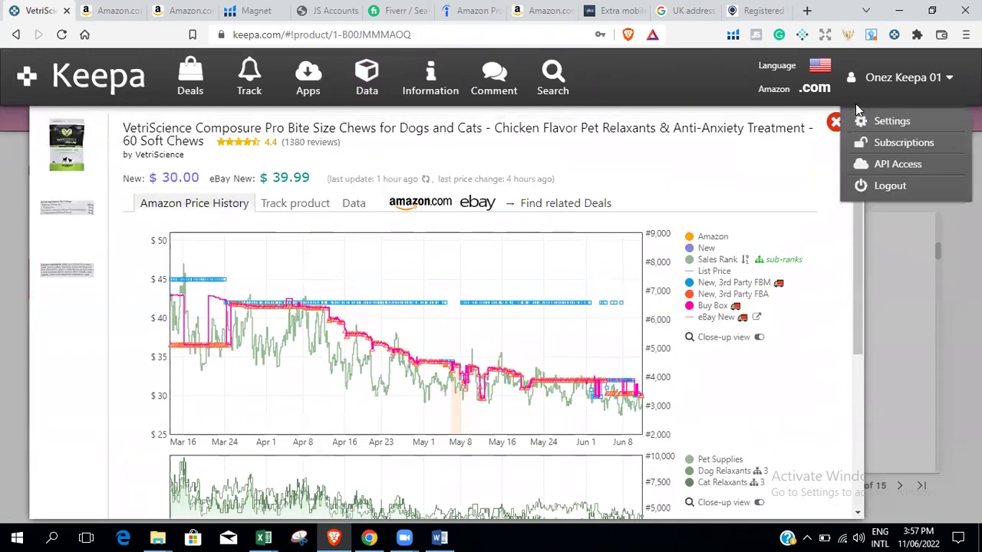
{"action": "left_click", "coordinate": [837, 123]}
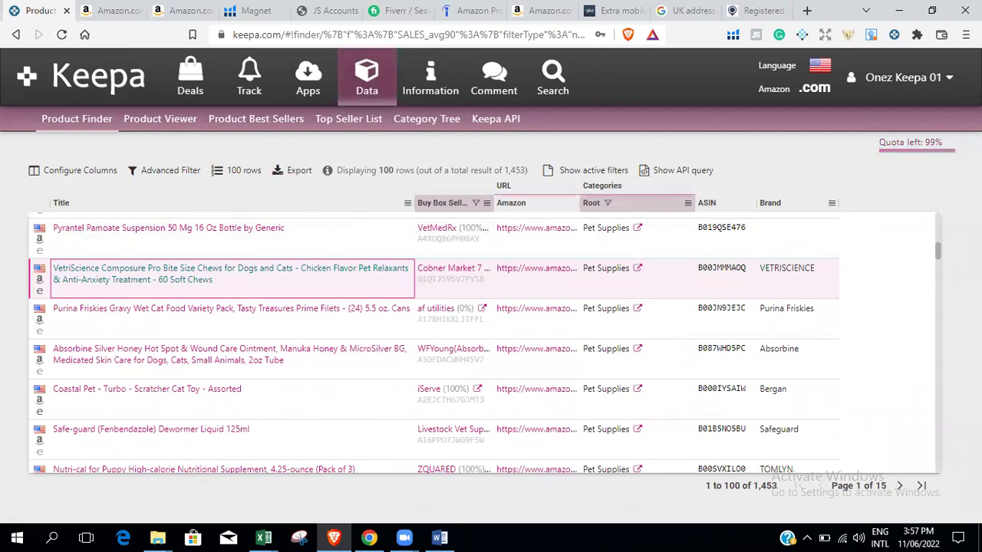
{"action": "scroll", "coordinate": [938, 253], "scroll_direction": "down", "scroll_amount": 1}
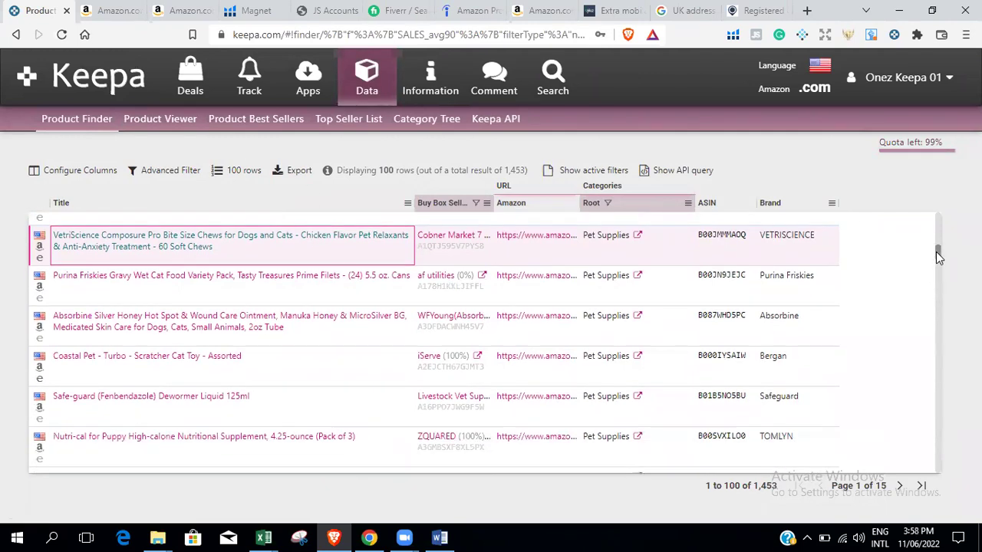
{"action": "scroll", "coordinate": [938, 250], "scroll_direction": "up", "scroll_amount": 2}
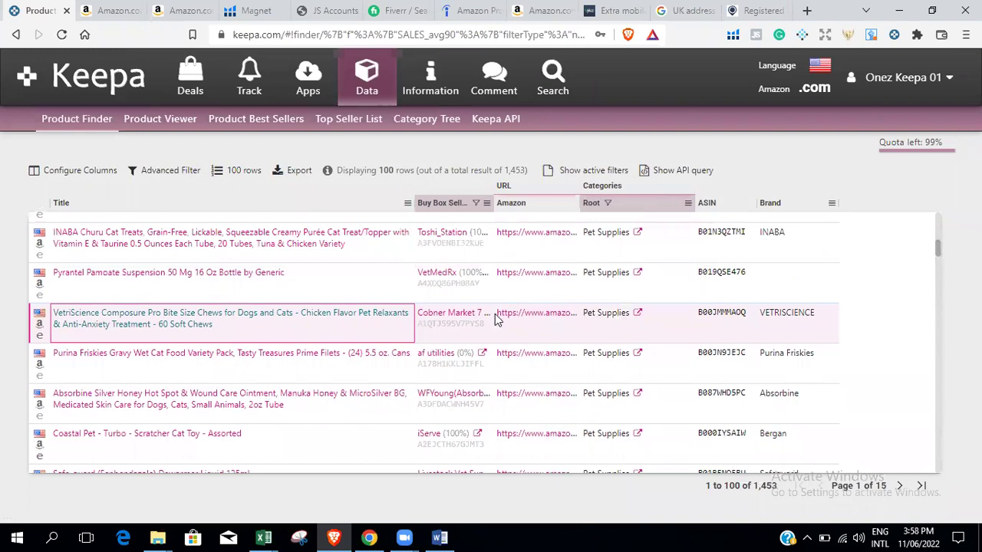
Open the $30 VetriScience Composure Pro Amazon listing and scroll to Other Sellers and the Keepa chart.
{"action": "left_click", "coordinate": [39, 325]}
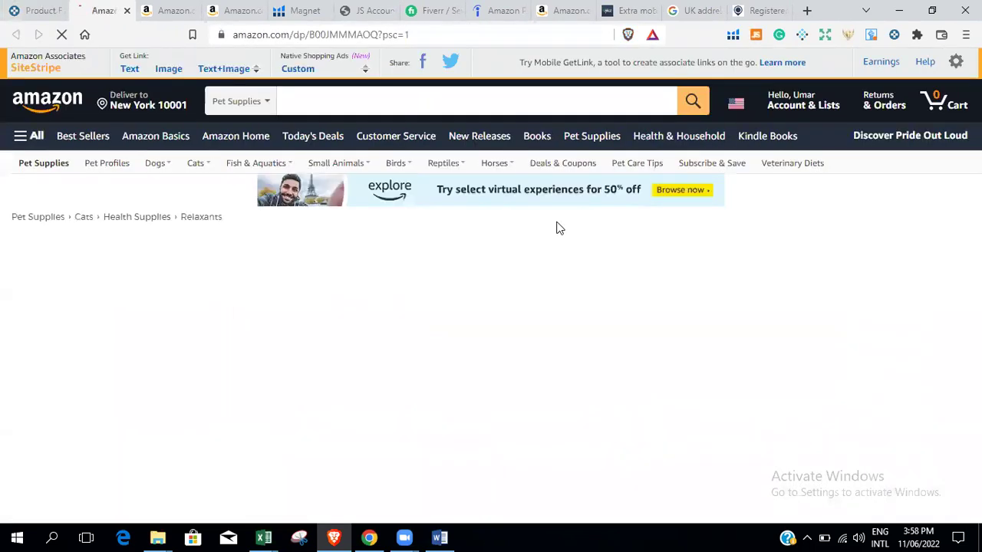
{"action": "scroll", "coordinate": [949, 184], "scroll_direction": "down", "scroll_amount": 1}
{"action": "scroll", "coordinate": [491, 286], "scroll_direction": "down", "scroll_amount": 3}
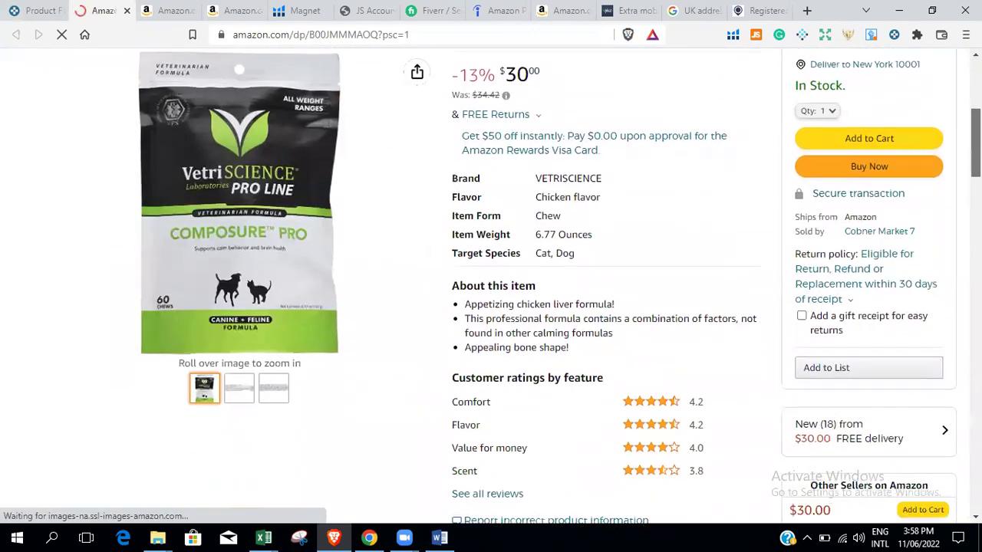
{"action": "scroll", "coordinate": [491, 286], "scroll_direction": "up", "scroll_amount": 4}
{"action": "scroll", "coordinate": [491, 286], "scroll_direction": "down", "scroll_amount": 1}
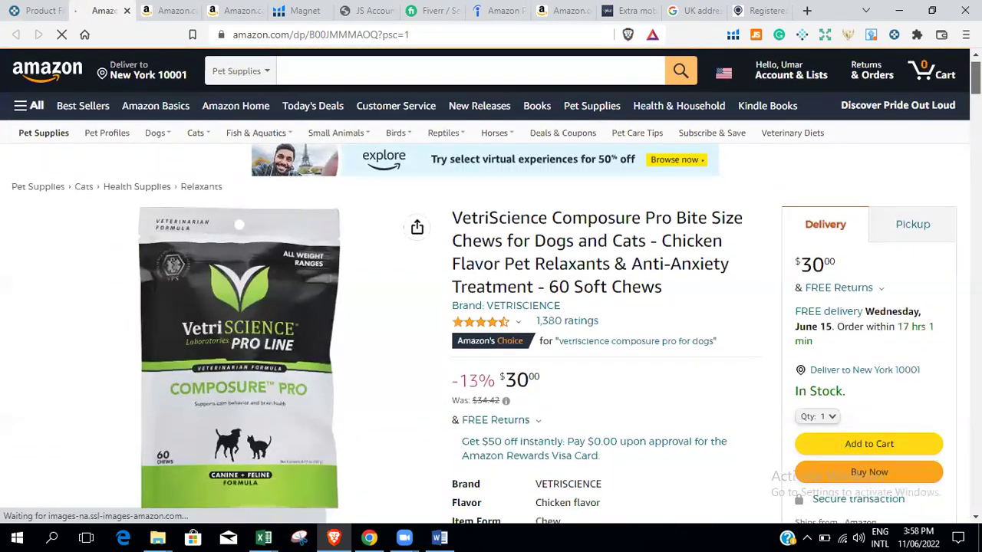
{"action": "scroll", "coordinate": [859, 153], "scroll_direction": "down", "scroll_amount": 1}
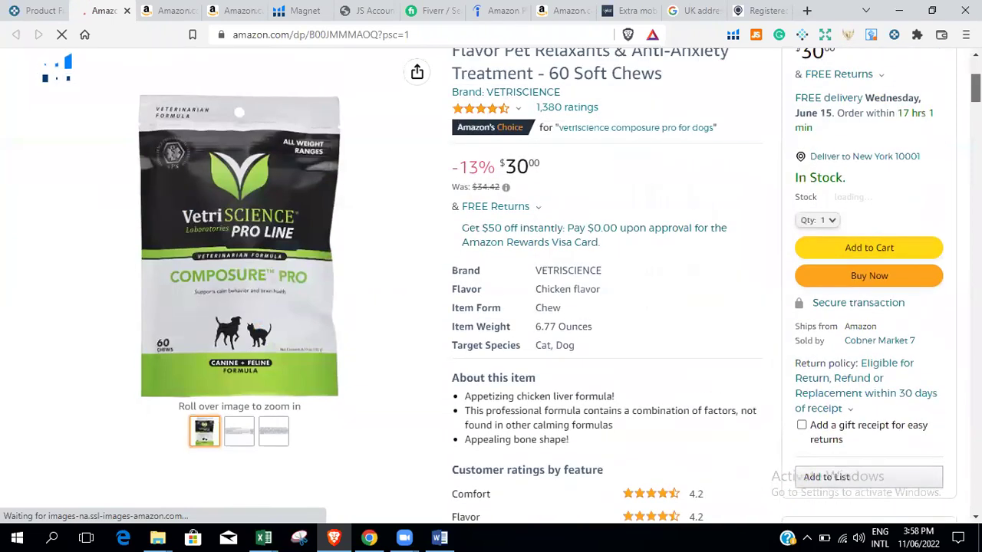
{"action": "scroll", "coordinate": [828, 281], "scroll_direction": "down", "scroll_amount": 2}
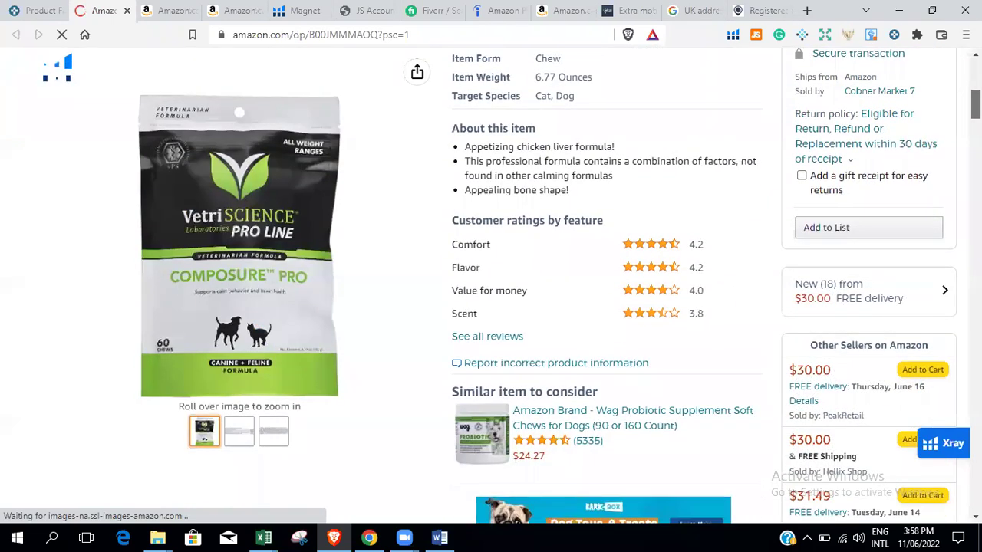
{"action": "scroll", "coordinate": [491, 285], "scroll_direction": "up", "scroll_amount": 6}
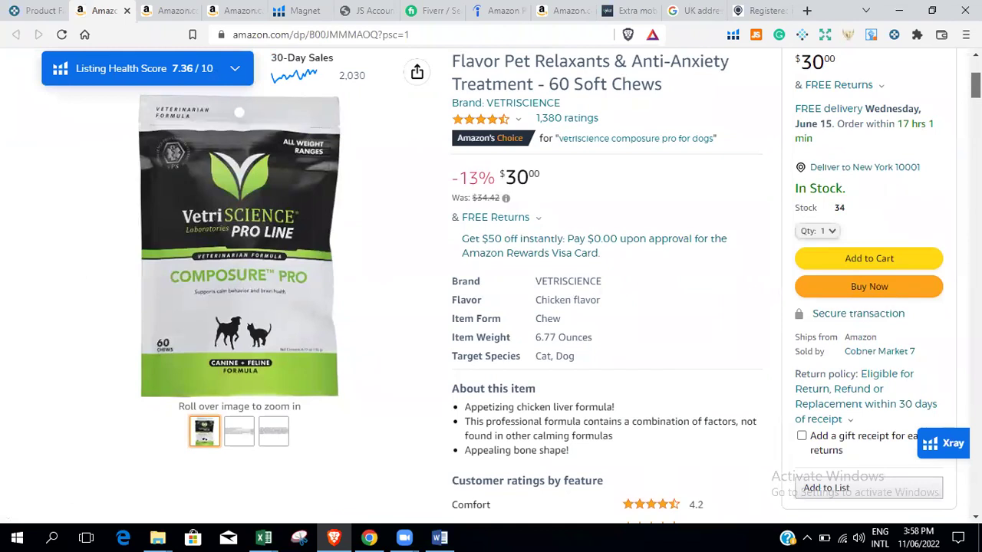
{"action": "scroll", "coordinate": [491, 284], "scroll_direction": "down", "scroll_amount": 6}
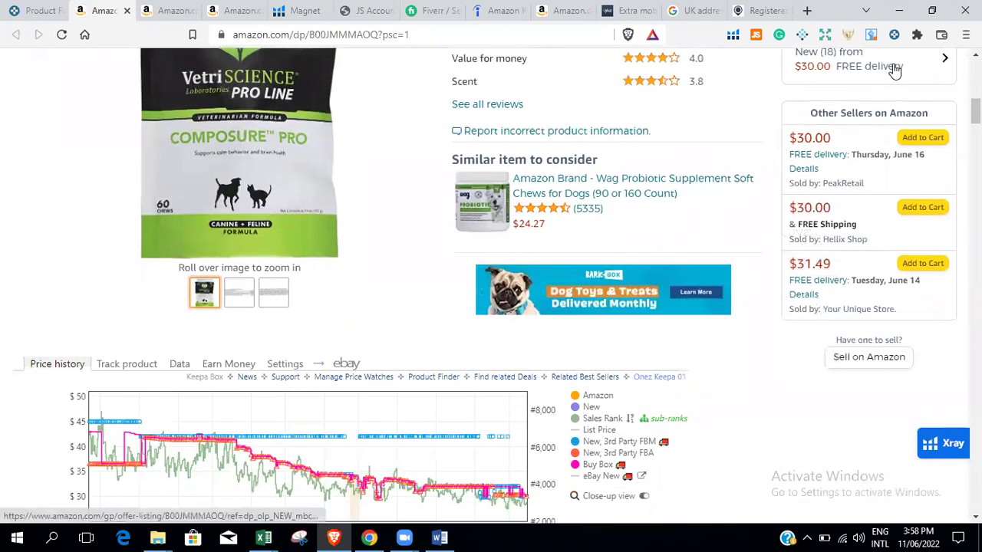
{"action": "left_click", "coordinate": [911, 72]}
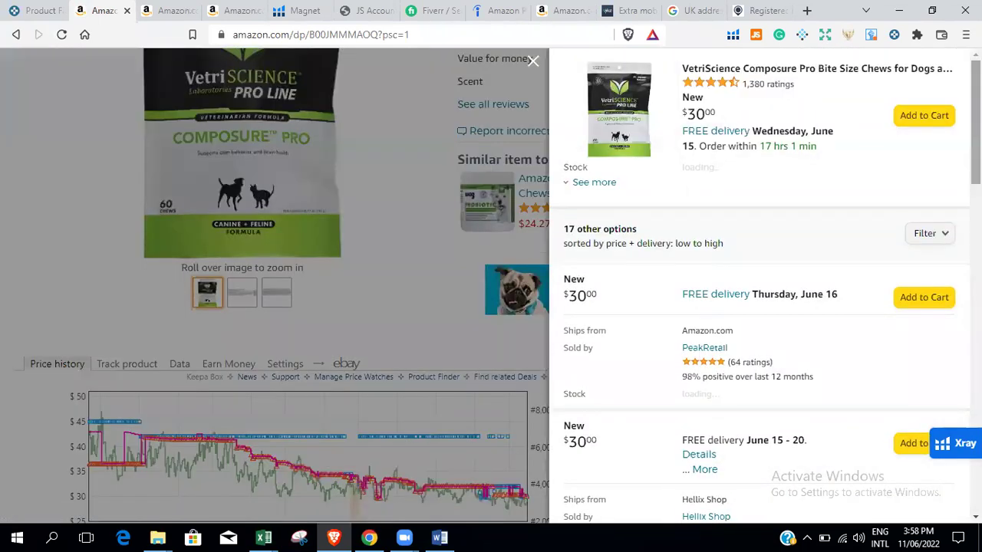
{"action": "scroll", "coordinate": [614, 192], "scroll_direction": "down", "scroll_amount": 2}
{"action": "scroll", "coordinate": [613, 191], "scroll_direction": "up", "scroll_amount": 2}
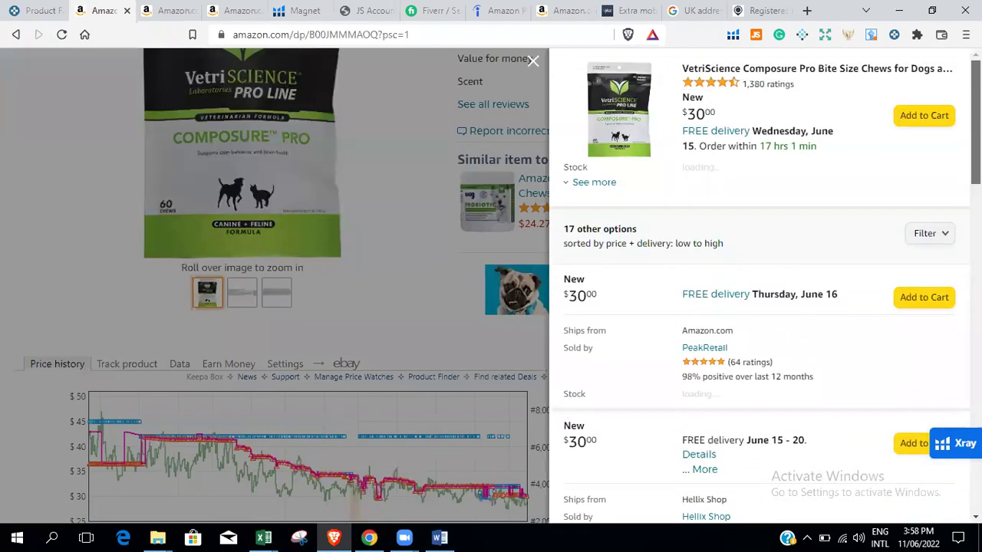
{"action": "left_click", "coordinate": [595, 184]}
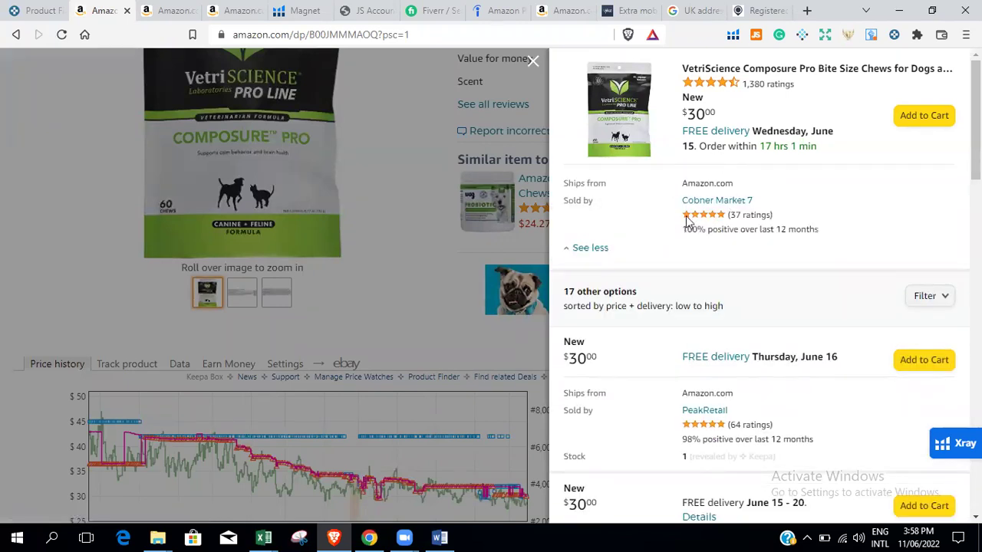
{"action": "scroll", "coordinate": [760, 284], "scroll_direction": "down", "scroll_amount": 3}
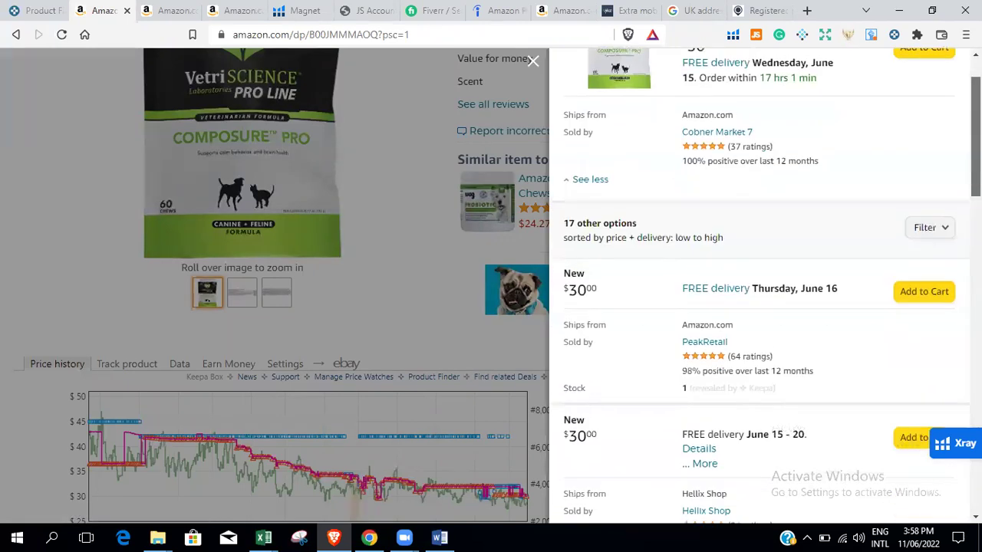
{"action": "scroll", "coordinate": [765, 284], "scroll_direction": "down", "scroll_amount": 4}
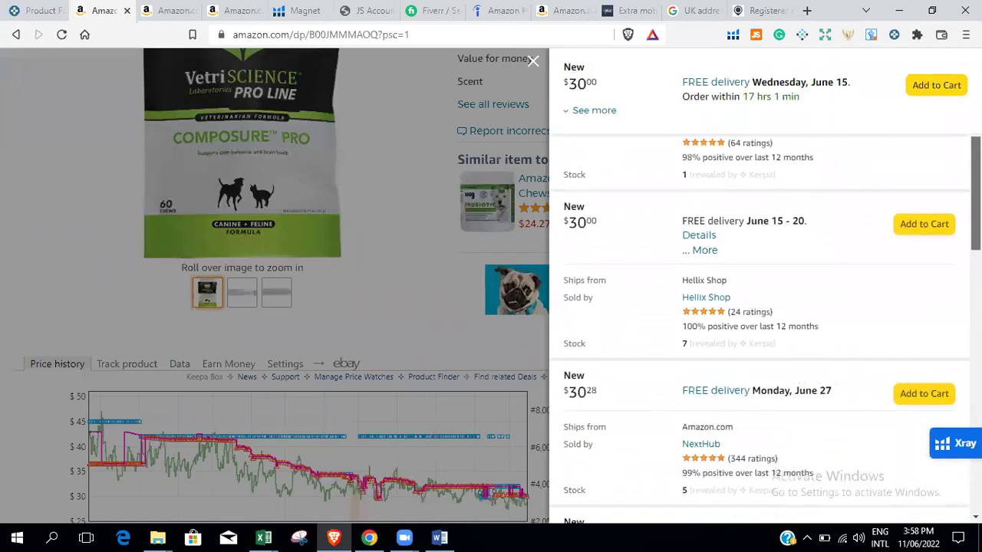
{"action": "scroll", "coordinate": [765, 284], "scroll_direction": "down", "scroll_amount": 1}
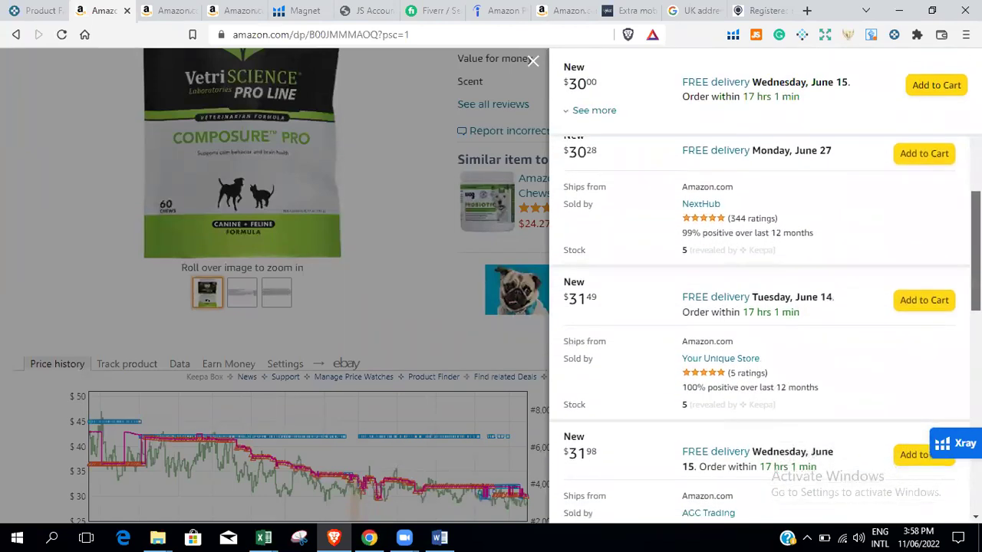
{"action": "scroll", "coordinate": [765, 284], "scroll_direction": "down", "scroll_amount": 2}
{"action": "scroll", "coordinate": [765, 335], "scroll_direction": "down", "scroll_amount": 4}
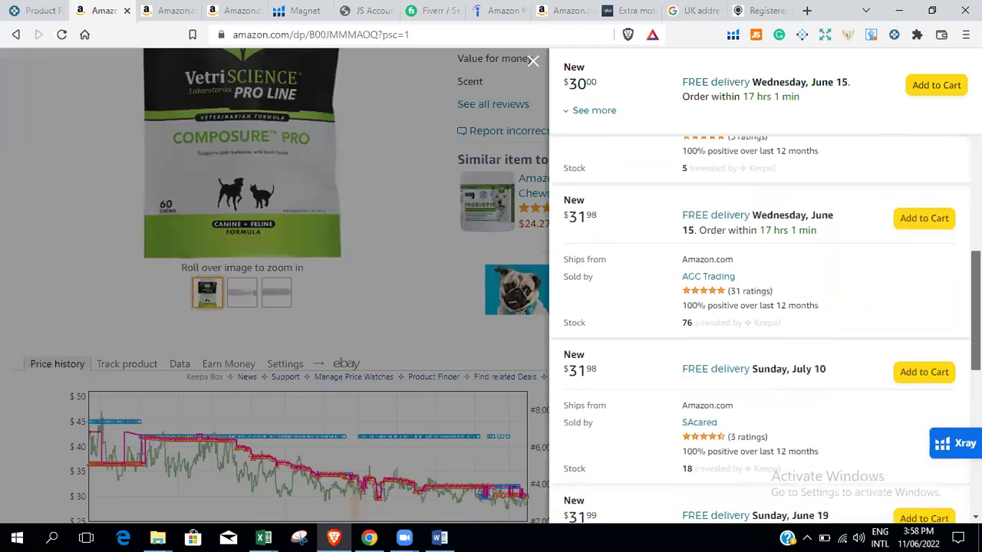
{"action": "scroll", "coordinate": [765, 335], "scroll_direction": "down", "scroll_amount": 2}
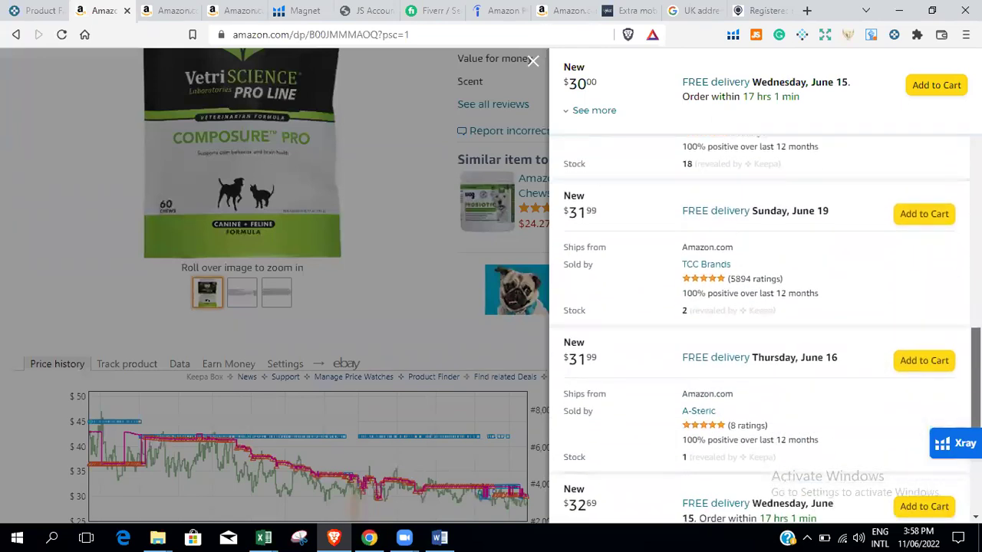
{"action": "scroll", "coordinate": [764, 335], "scroll_direction": "down", "scroll_amount": 3}
{"action": "scroll", "coordinate": [761, 502], "scroll_direction": "down", "scroll_amount": 1}
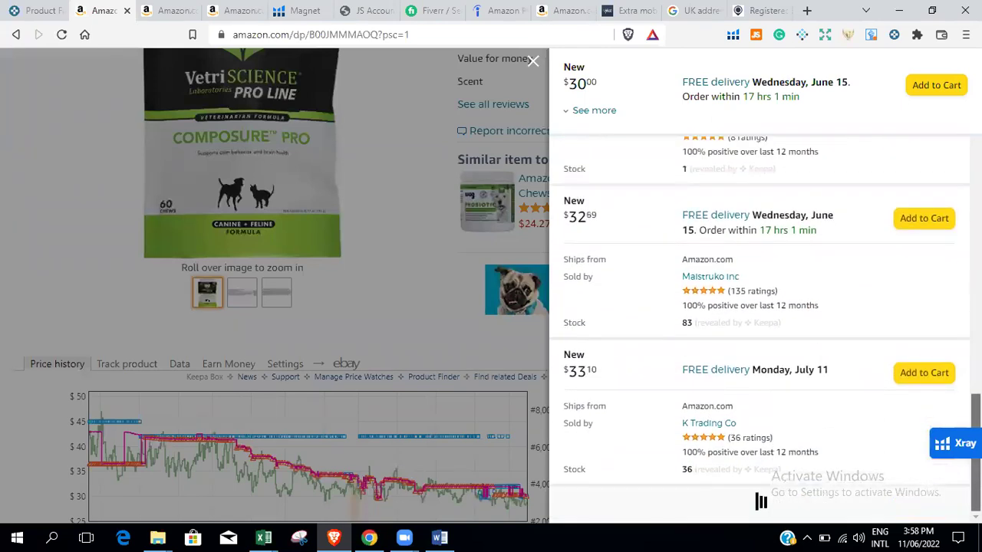
{"action": "scroll", "coordinate": [761, 502], "scroll_direction": "up", "scroll_amount": 10}
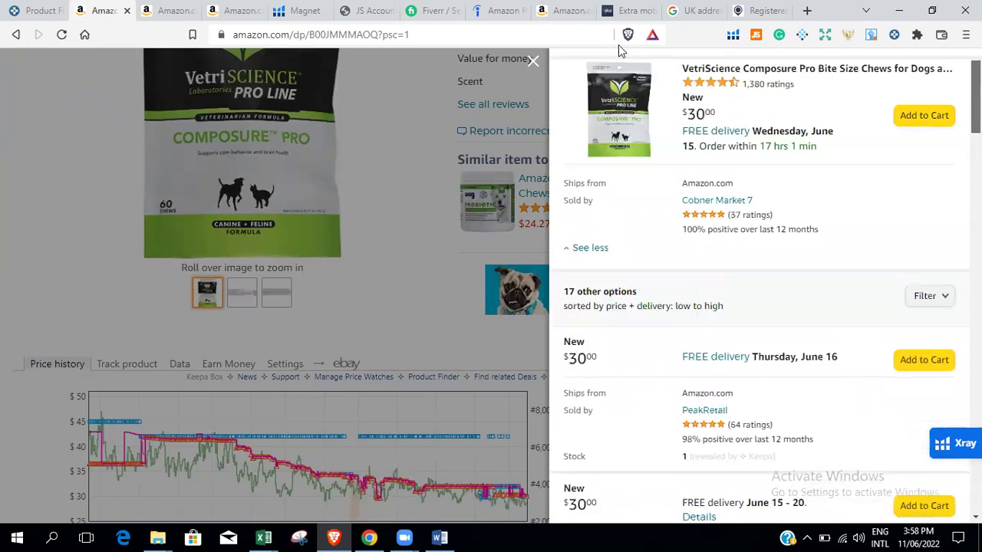
{"action": "left_click", "coordinate": [931, 305]}
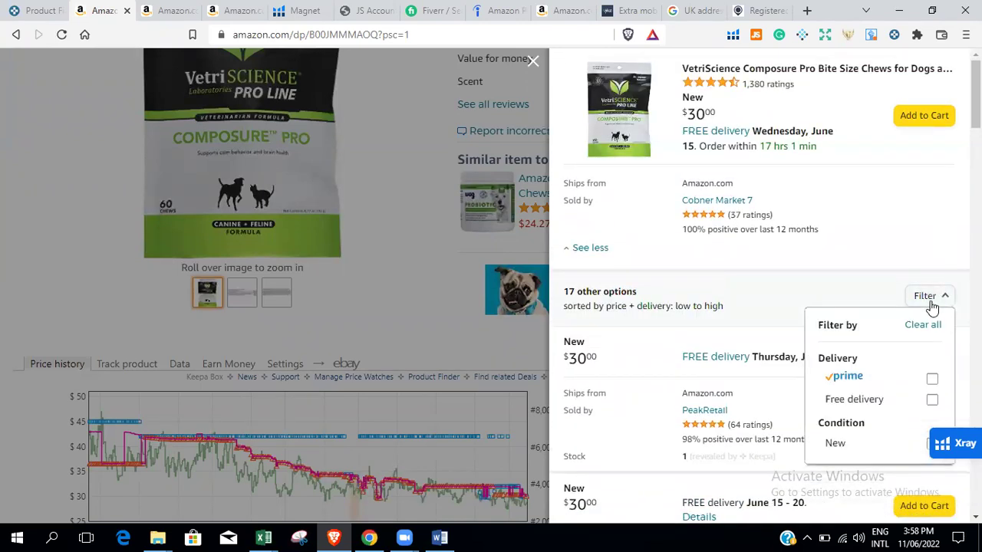
{"action": "left_click", "coordinate": [932, 380]}
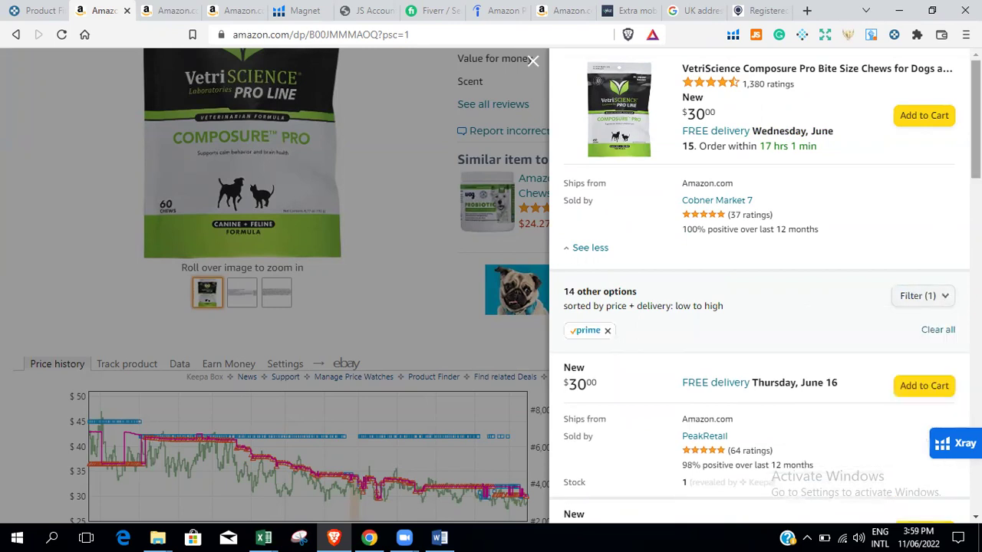
{"action": "scroll", "coordinate": [764, 285], "scroll_direction": "down", "scroll_amount": 1}
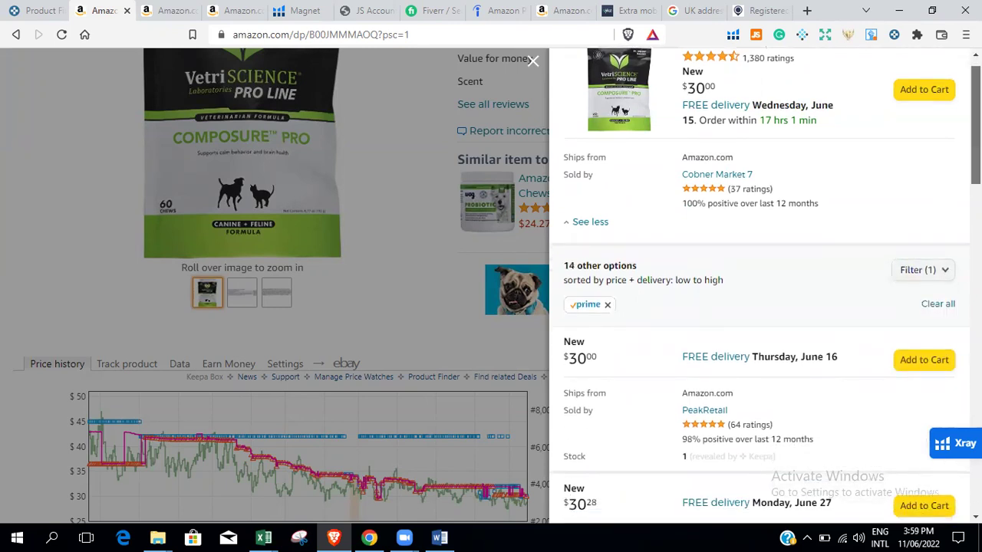
{"action": "scroll", "coordinate": [765, 286], "scroll_direction": "down", "scroll_amount": 7}
{"action": "scroll", "coordinate": [765, 286], "scroll_direction": "down", "scroll_amount": 8}
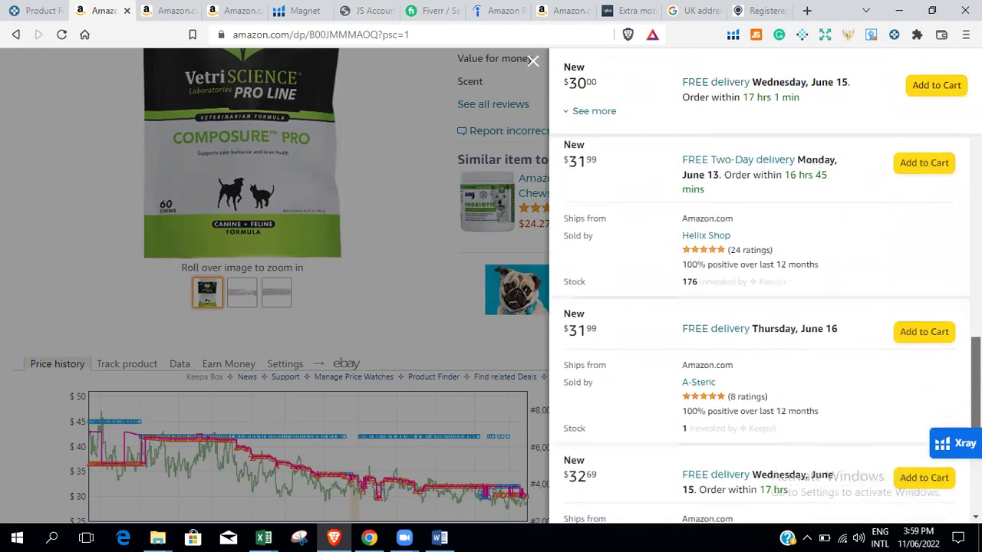
{"action": "scroll", "coordinate": [765, 285], "scroll_direction": "up", "scroll_amount": 15}
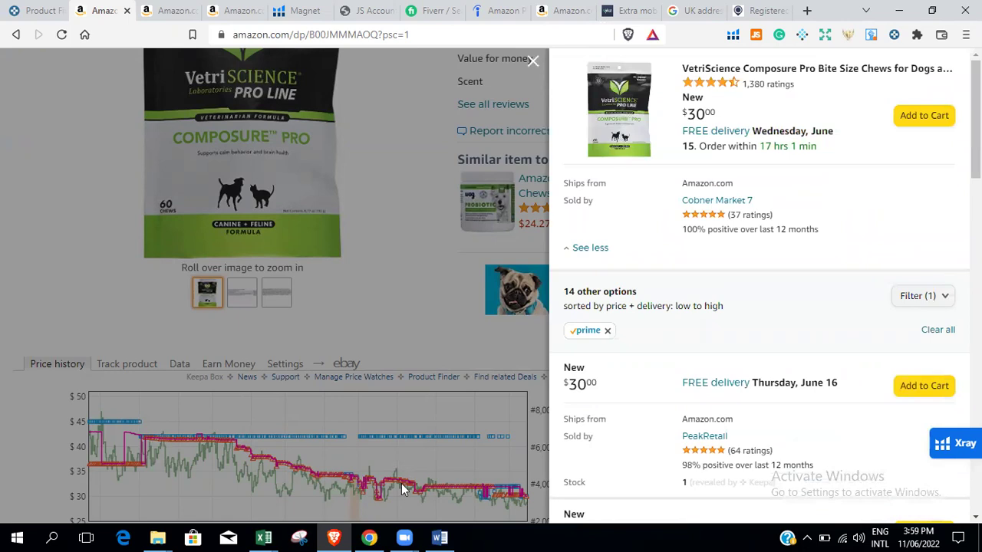
{"action": "left_click", "coordinate": [535, 271]}
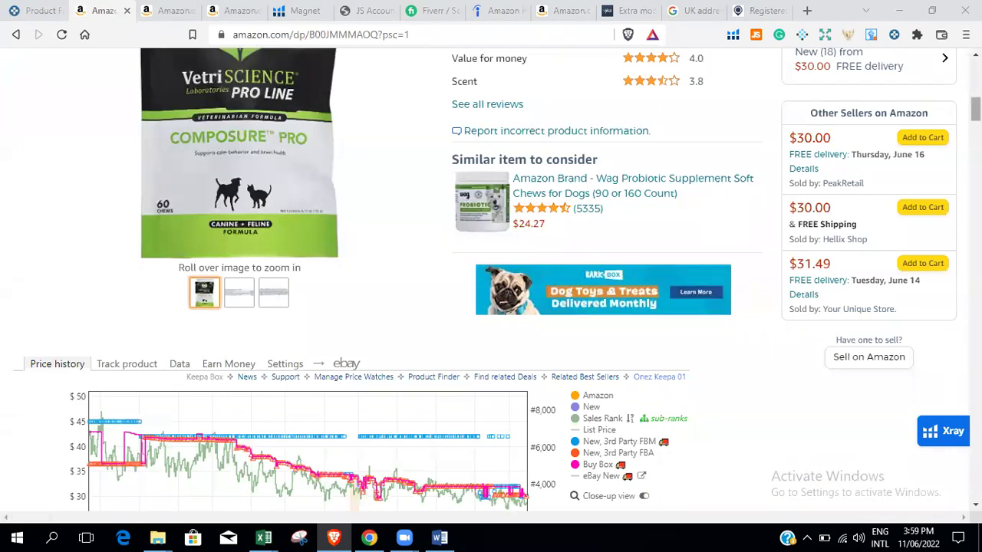
Scroll down the VetriScience listing to the Keepa price history panel.
{"action": "scroll", "coordinate": [533, 273], "scroll_direction": "down", "scroll_amount": 4}
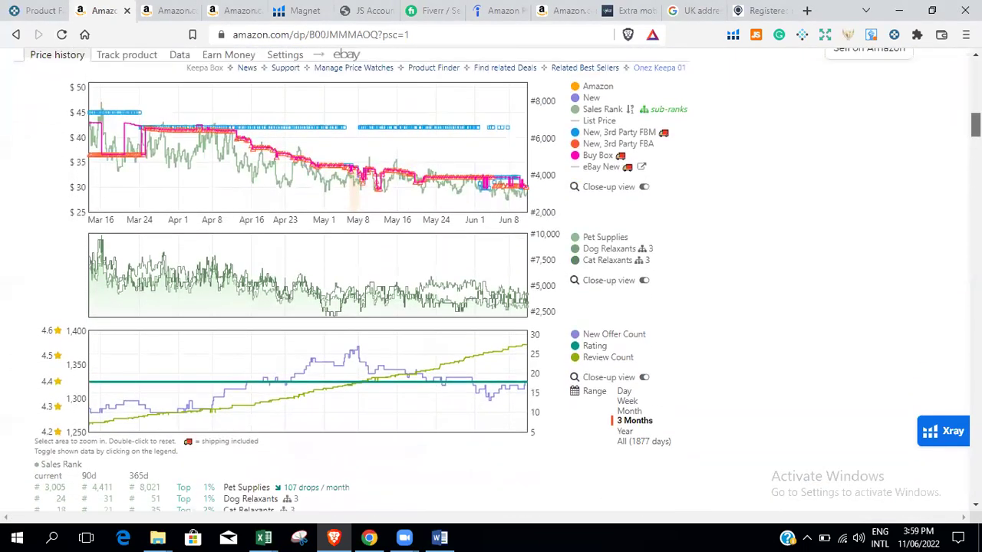
{"action": "scroll", "coordinate": [533, 273], "scroll_direction": "up", "scroll_amount": 5}
{"action": "scroll", "coordinate": [534, 273], "scroll_direction": "down", "scroll_amount": 1}
{"action": "scroll", "coordinate": [533, 273], "scroll_direction": "up", "scroll_amount": 1}
{"action": "scroll", "coordinate": [606, 280], "scroll_direction": "up", "scroll_amount": 3}
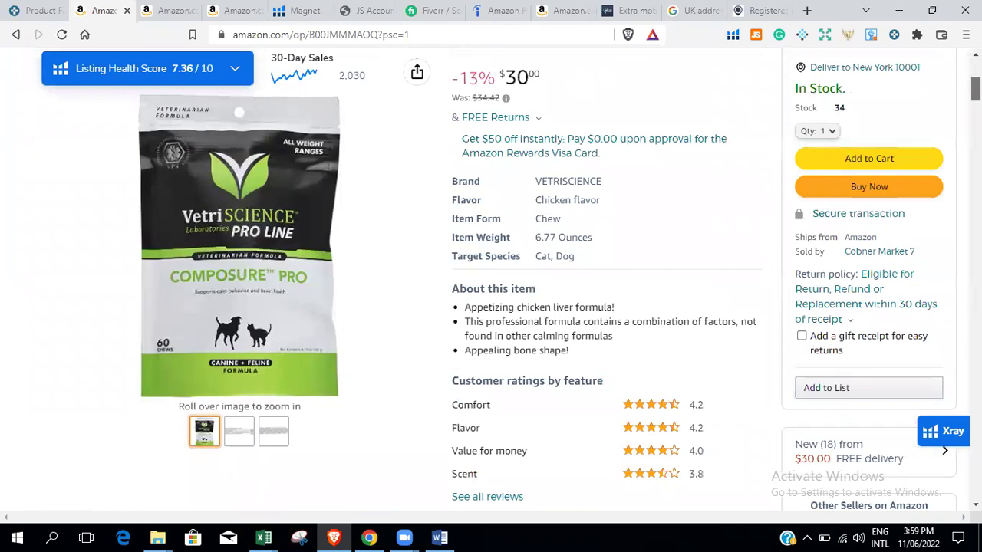
{"action": "scroll", "coordinate": [606, 280], "scroll_direction": "down", "scroll_amount": 1}
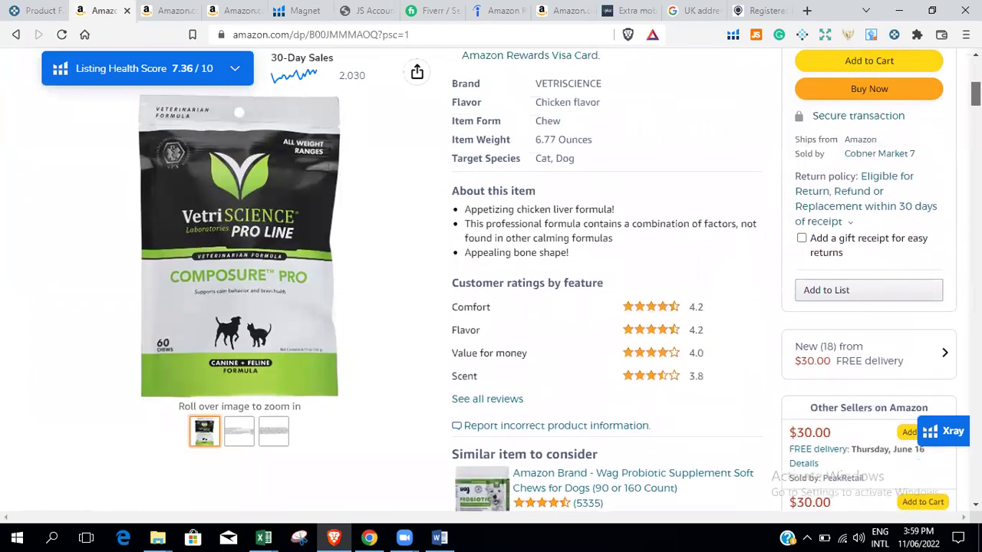
{"action": "scroll", "coordinate": [606, 280], "scroll_direction": "down", "scroll_amount": 3}
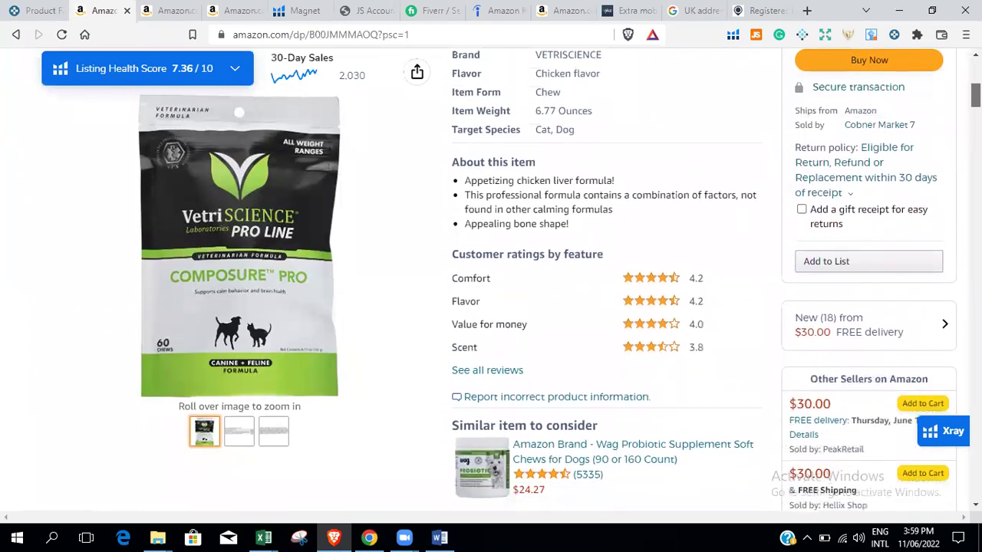
{"action": "scroll", "coordinate": [606, 280], "scroll_direction": "down", "scroll_amount": 4}
{"action": "scroll", "coordinate": [606, 280], "scroll_direction": "up", "scroll_amount": 4}
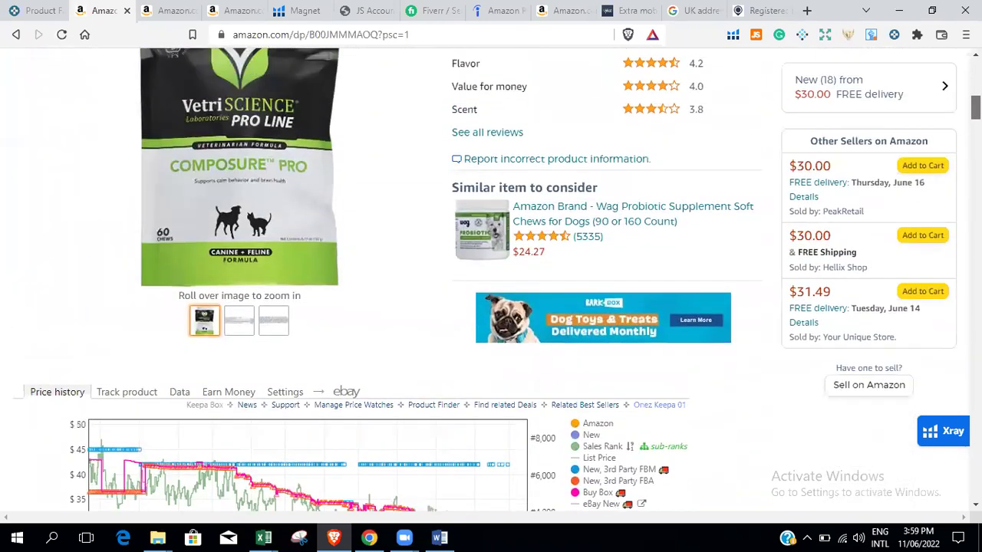
{"action": "scroll", "coordinate": [491, 280], "scroll_direction": "down", "scroll_amount": 3}
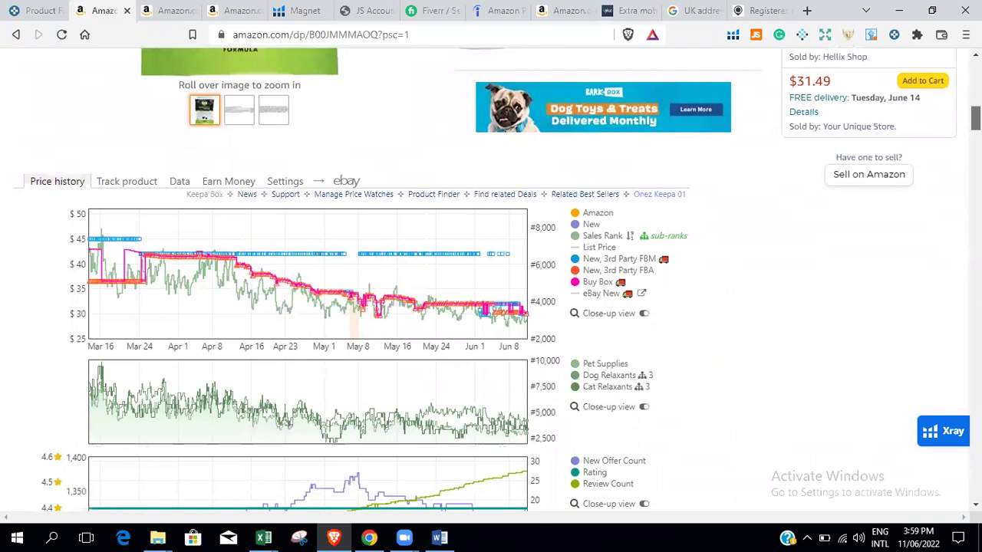
{"action": "scroll", "coordinate": [491, 280], "scroll_direction": "down", "scroll_amount": 1}
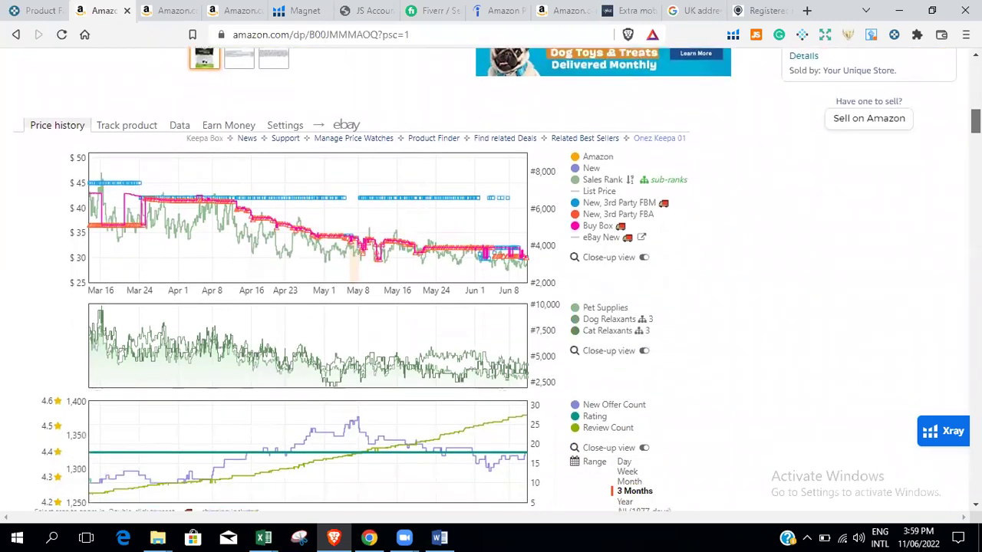
{"action": "scroll", "coordinate": [606, 292], "scroll_direction": "down", "scroll_amount": 5}
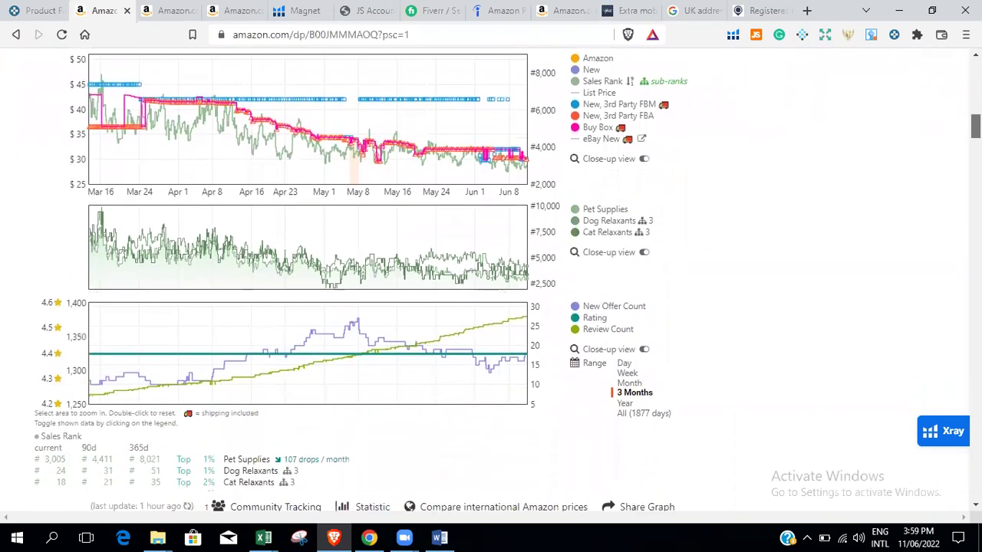
{"action": "scroll", "coordinate": [606, 292], "scroll_direction": "up", "scroll_amount": 1}
Set the Keepa charts to the 3 Months range and inspect the Buy Box legend entry.
{"action": "left_click", "coordinate": [626, 294]}
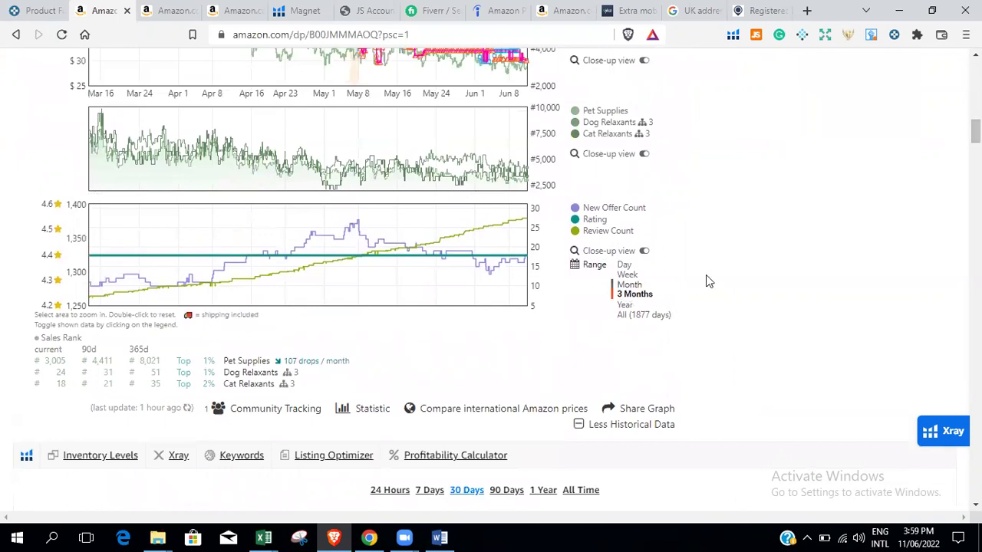
{"action": "scroll", "coordinate": [242, 251], "scroll_direction": "up", "scroll_amount": 4}
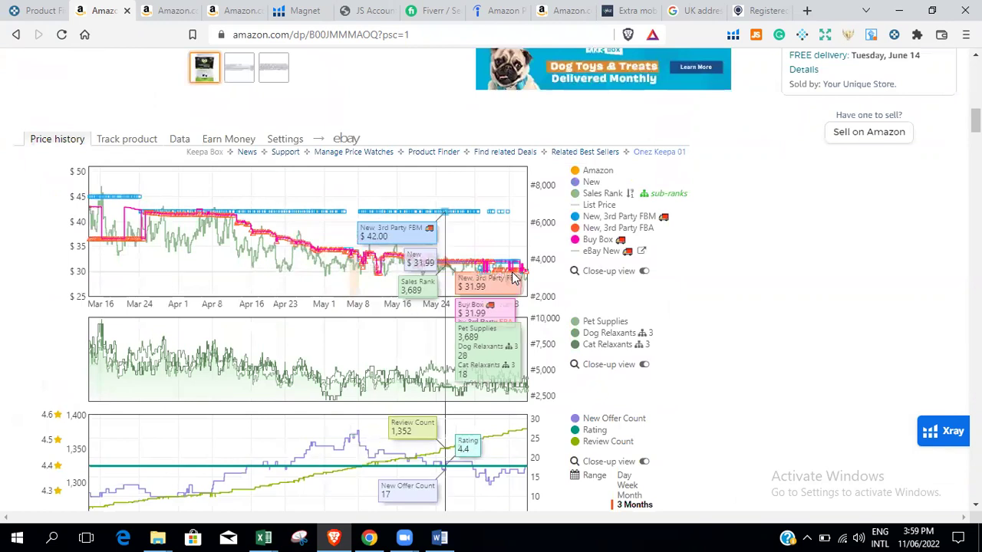
{"action": "mouse_move", "coordinate": [579, 240]}
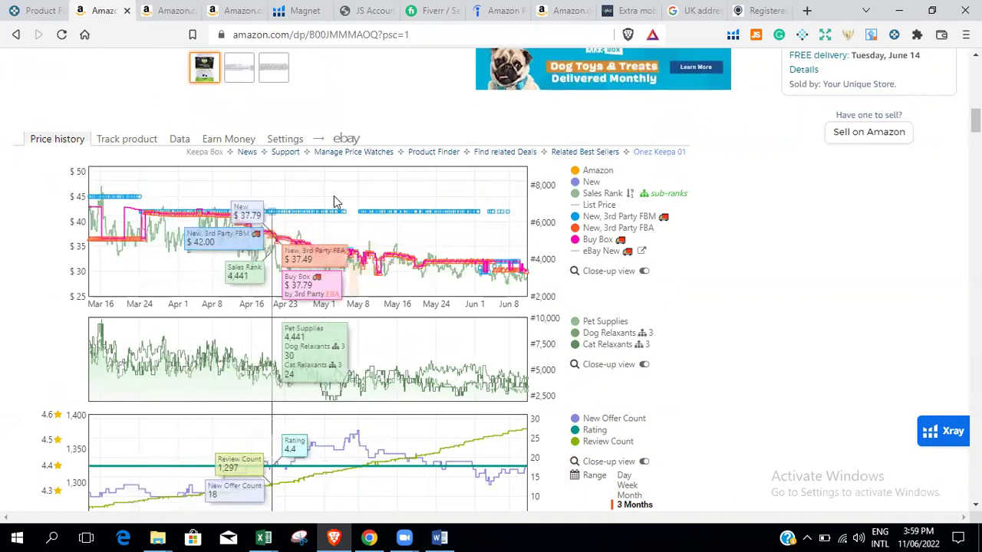
Open Keepa's Data view and its Buy Box Statistics for the VetriScience chews.
{"action": "left_click", "coordinate": [177, 138]}
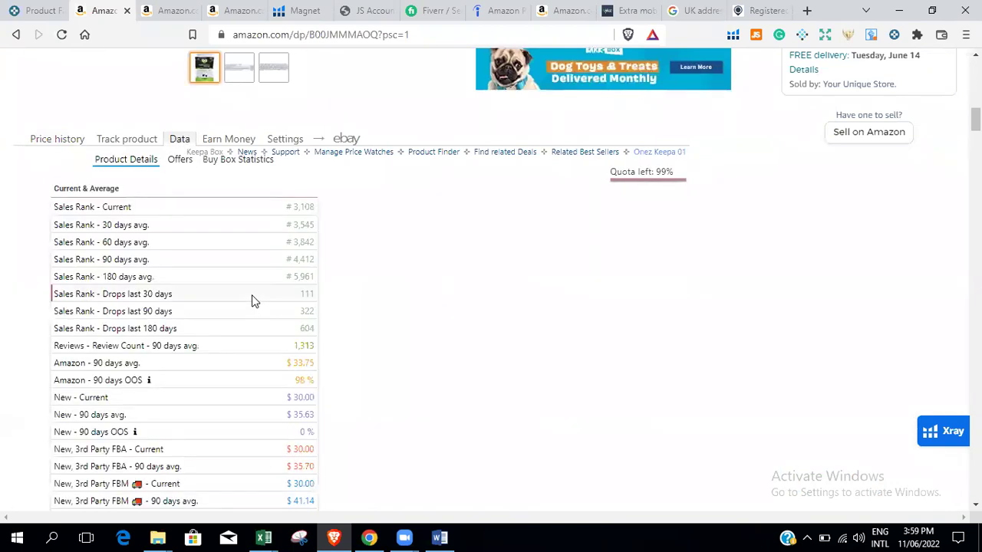
{"action": "left_click", "coordinate": [242, 162]}
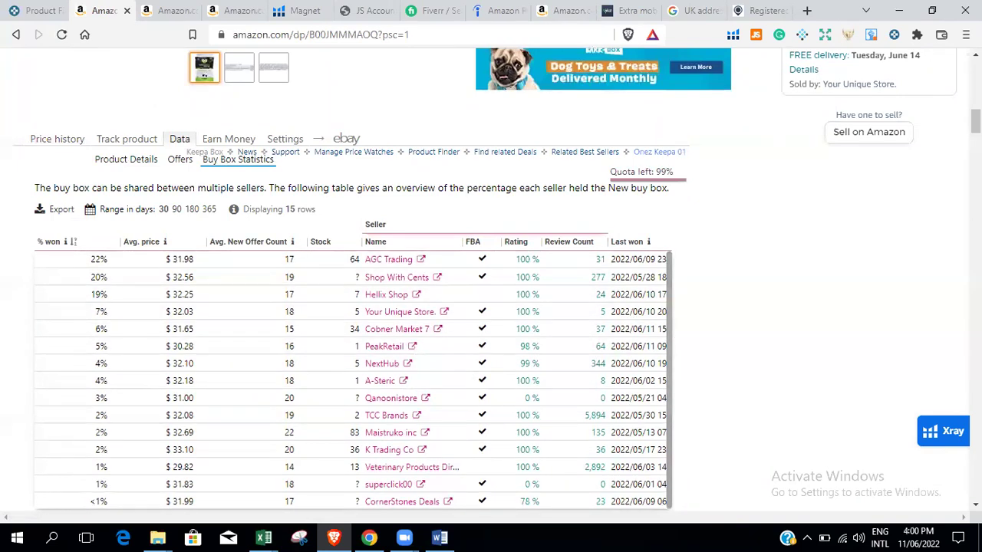
{"action": "scroll", "coordinate": [491, 283], "scroll_direction": "down", "scroll_amount": 5}
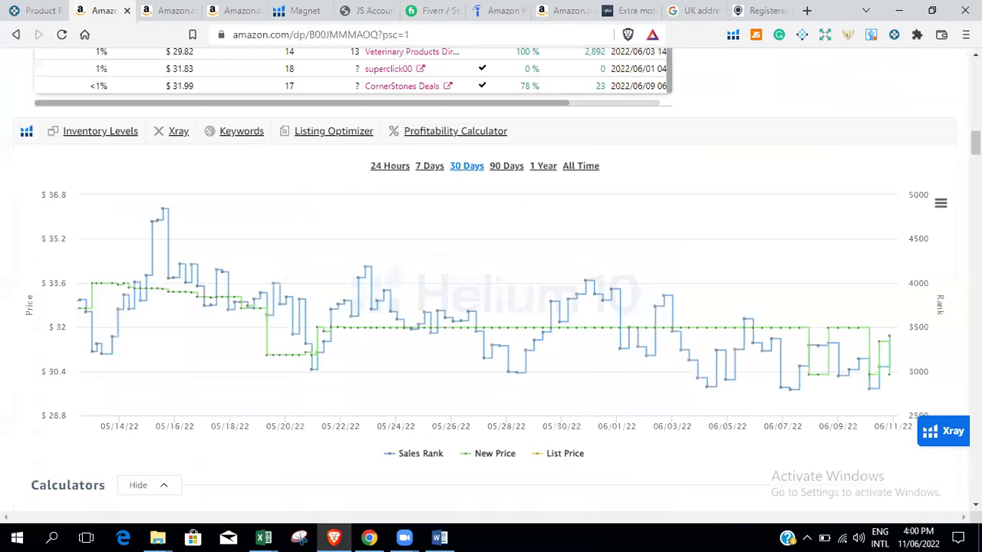
{"action": "scroll", "coordinate": [161, 504], "scroll_direction": "up", "scroll_amount": 5}
{"action": "scroll", "coordinate": [160, 460], "scroll_direction": "down", "scroll_amount": 1}
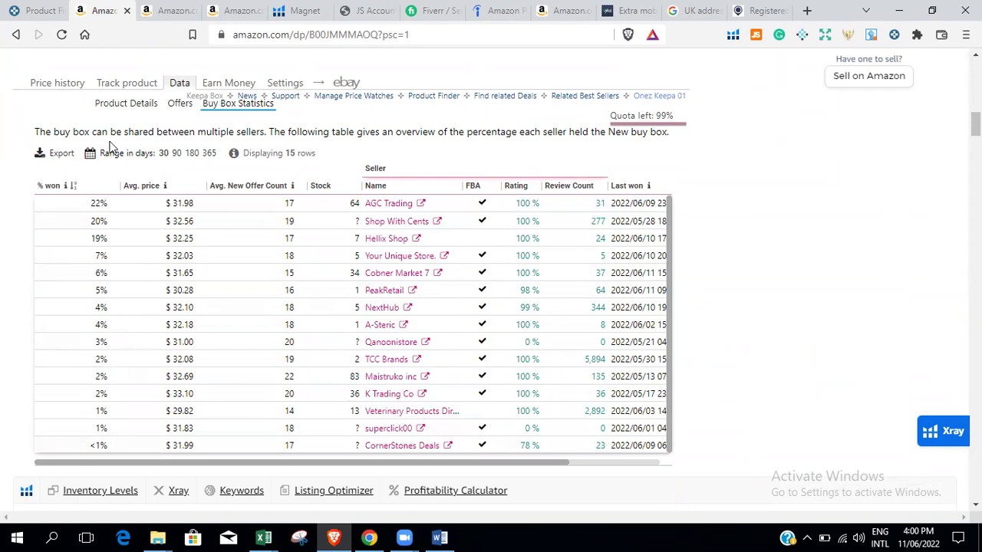
Try the 90- and 180-day ranges, return to 30 days, and scroll the seller table sideways.
{"action": "left_click", "coordinate": [176, 154]}
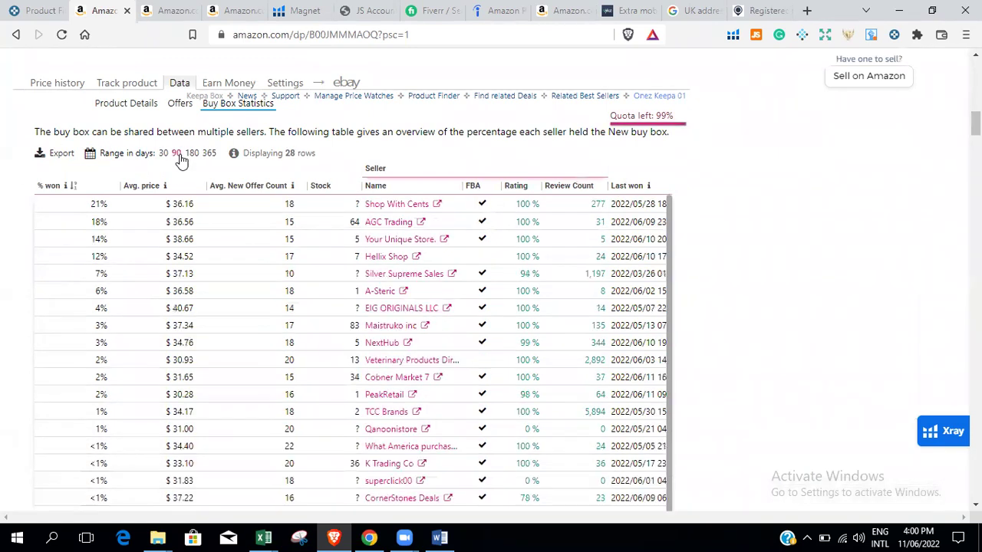
{"action": "left_click", "coordinate": [191, 154]}
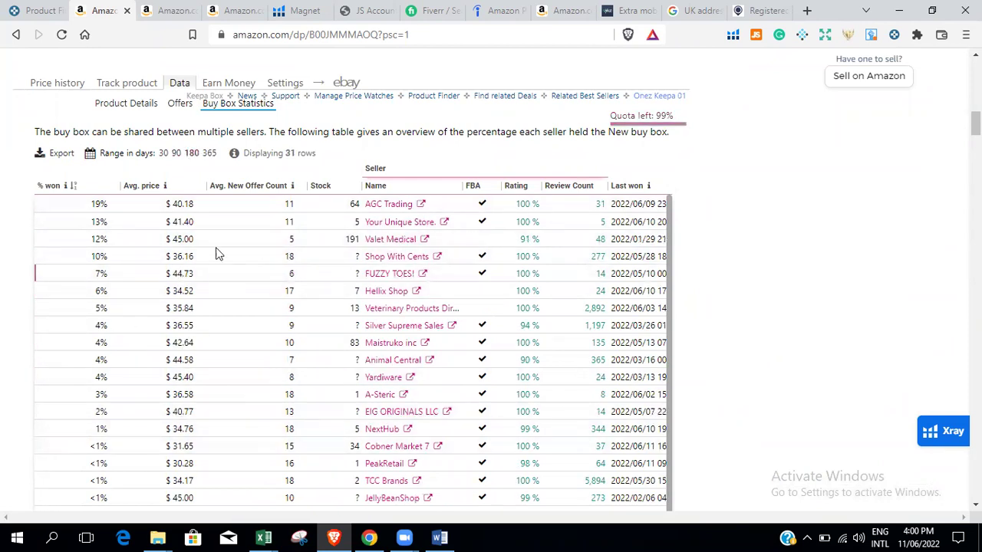
{"action": "left_click", "coordinate": [162, 154]}
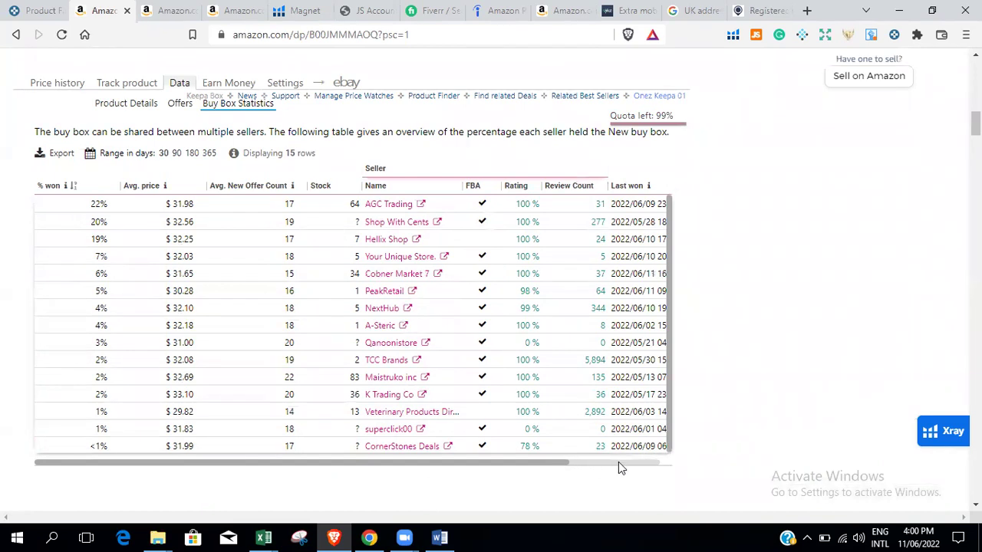
{"action": "left_click", "coordinate": [594, 463]}
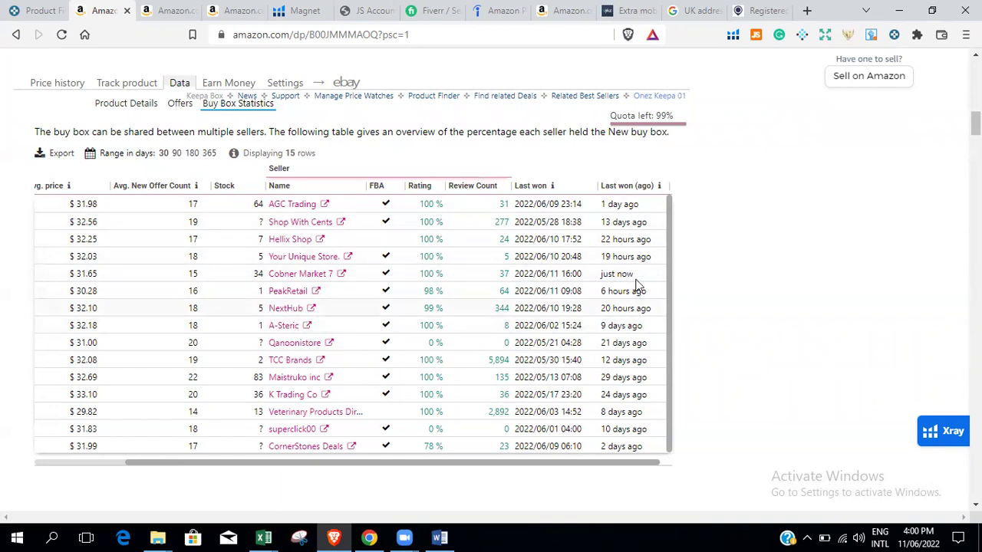
{"action": "left_click_drag", "start_coordinate": [616, 464], "coordinate": [524, 463]}
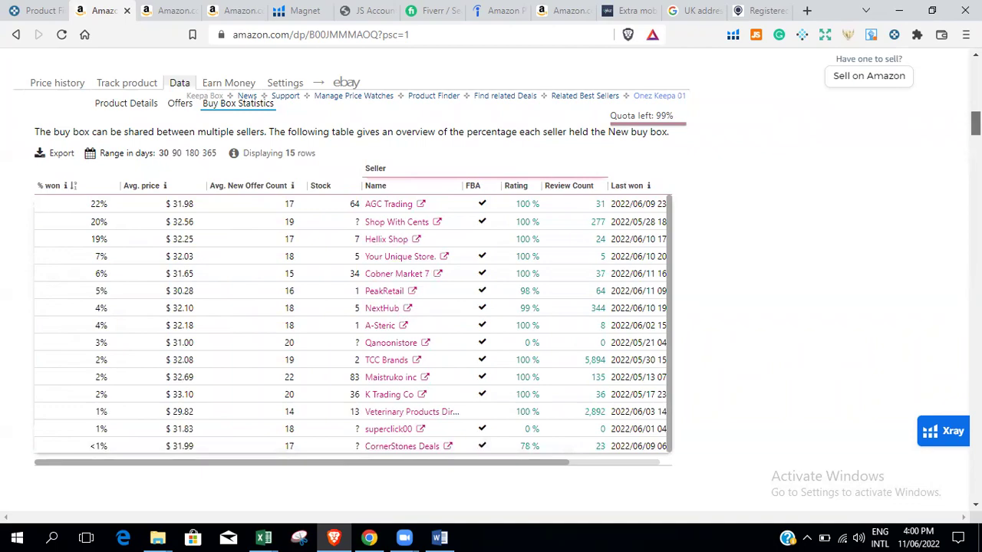
Scroll through the VetriScience buy box statistics table.
{"action": "scroll", "coordinate": [491, 284], "scroll_direction": "up", "scroll_amount": 5}
{"action": "scroll", "coordinate": [491, 284], "scroll_direction": "down", "scroll_amount": 8}
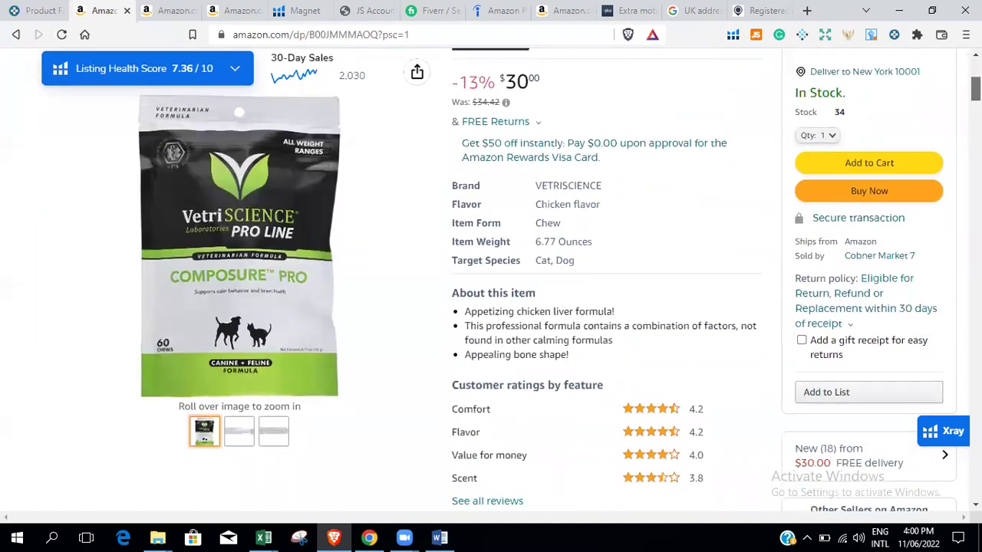
{"action": "scroll", "coordinate": [491, 284], "scroll_direction": "up", "scroll_amount": 3}
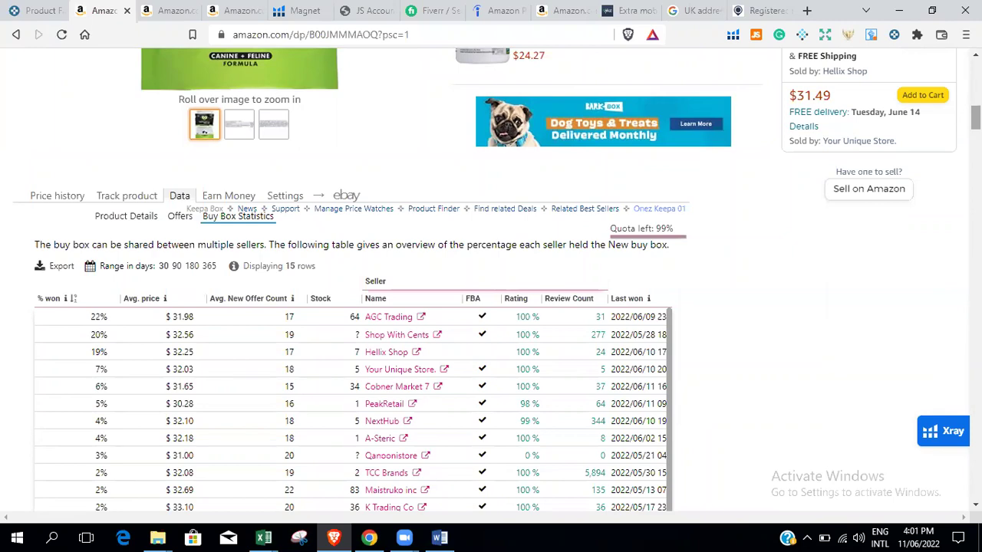
{"action": "scroll", "coordinate": [491, 280], "scroll_direction": "up", "scroll_amount": 15}
{"action": "scroll", "coordinate": [491, 280], "scroll_direction": "down", "scroll_amount": 15}
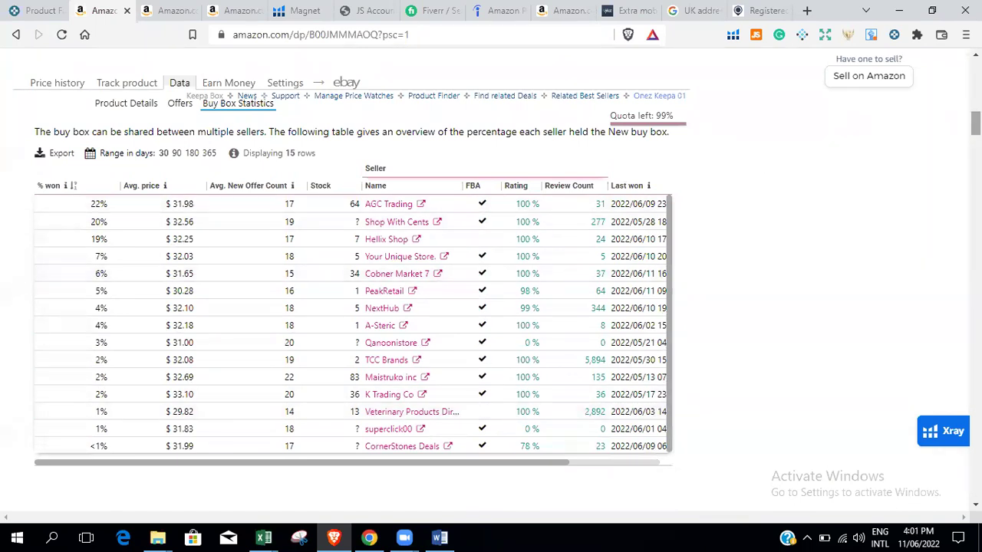
{"action": "scroll", "coordinate": [975, 123], "scroll_direction": "up", "scroll_amount": 1}
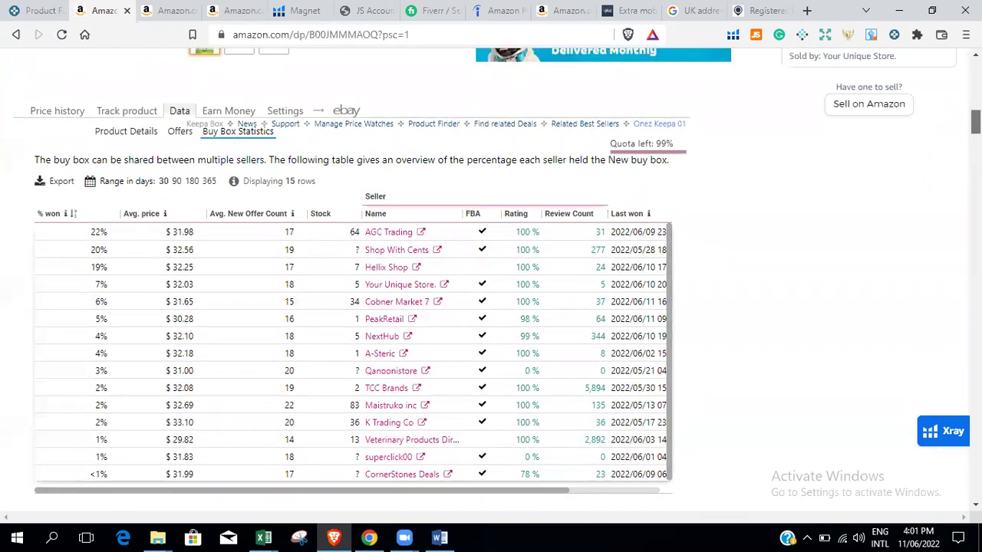
{"action": "scroll", "coordinate": [975, 123], "scroll_direction": "up", "scroll_amount": 2}
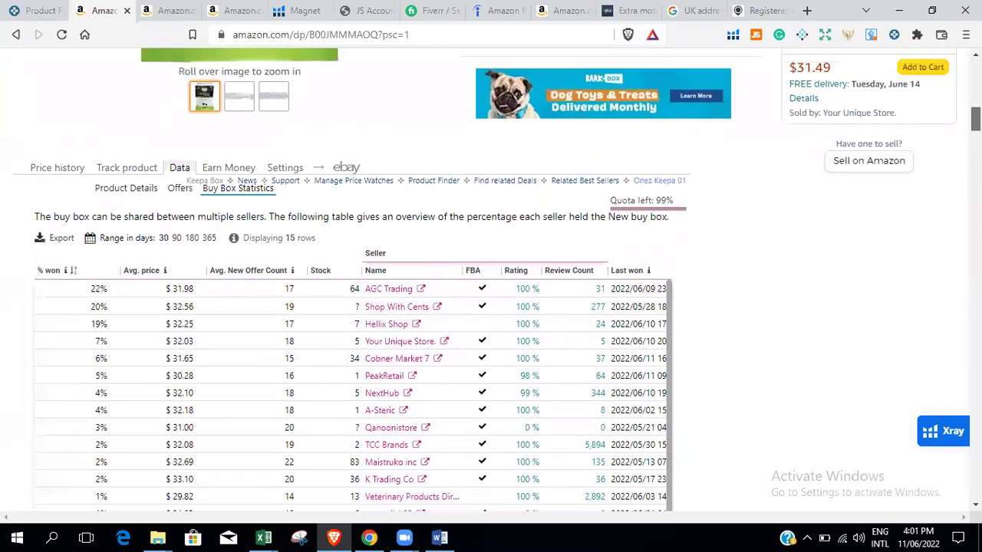
{"action": "scroll", "coordinate": [975, 123], "scroll_direction": "down", "scroll_amount": 3}
{"action": "scroll", "coordinate": [975, 123], "scroll_direction": "up", "scroll_amount": 10}
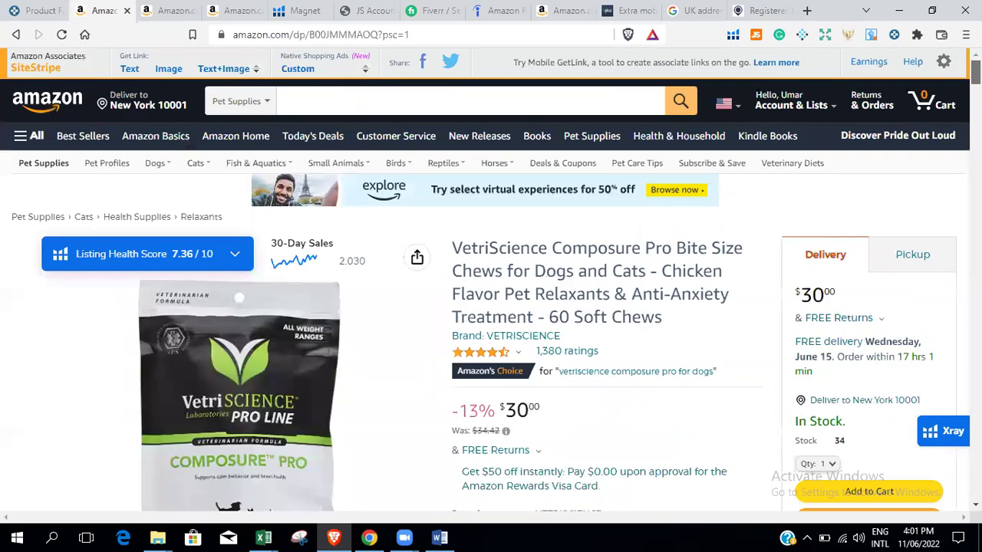
{"action": "scroll", "coordinate": [491, 280], "scroll_direction": "down", "scroll_amount": 6}
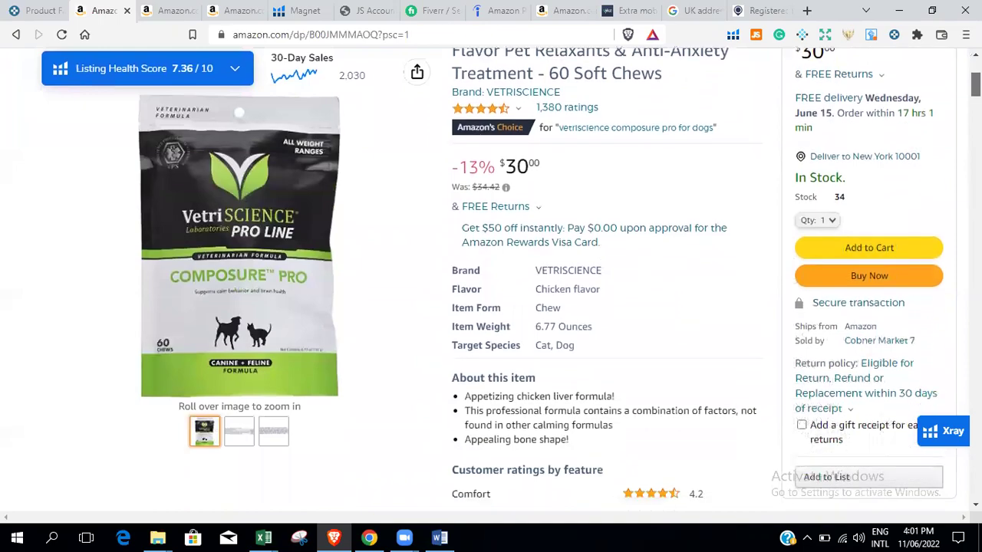
{"action": "scroll", "coordinate": [149, 73], "scroll_direction": "down", "scroll_amount": 5}
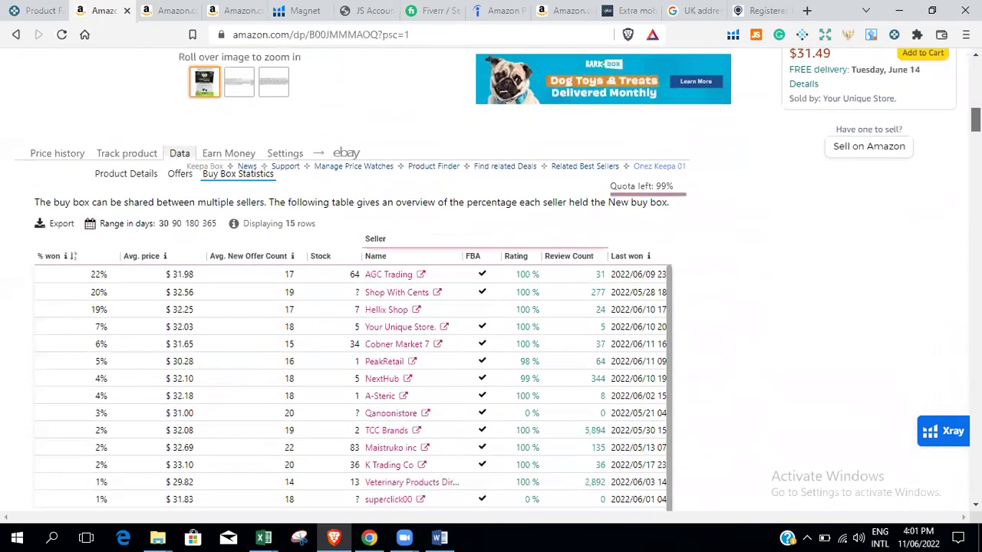
Switch Keepa back to Price history and scroll up to the product title.
{"action": "left_click", "coordinate": [47, 155]}
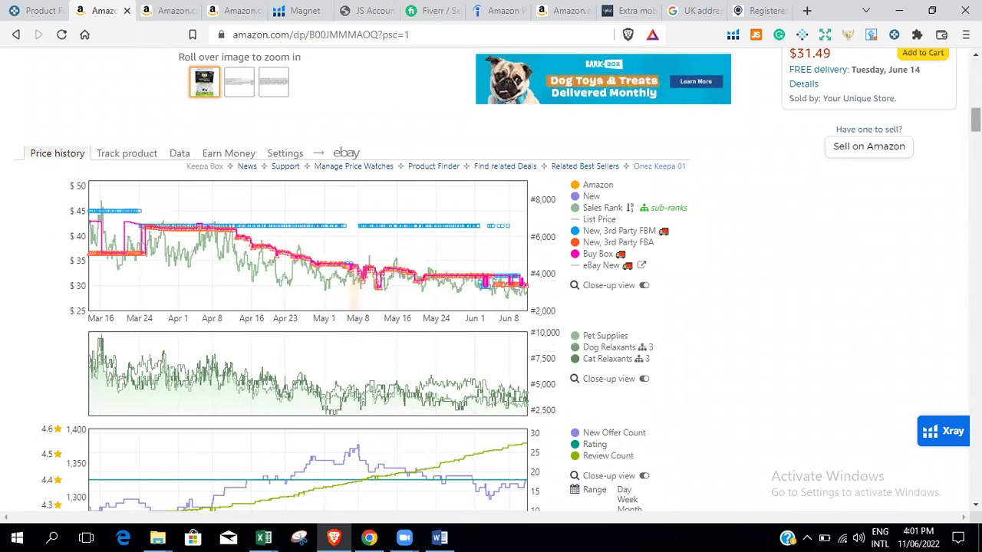
{"action": "scroll", "coordinate": [430, 269], "scroll_direction": "up", "scroll_amount": 2}
{"action": "scroll", "coordinate": [430, 269], "scroll_direction": "up", "scroll_amount": 10}
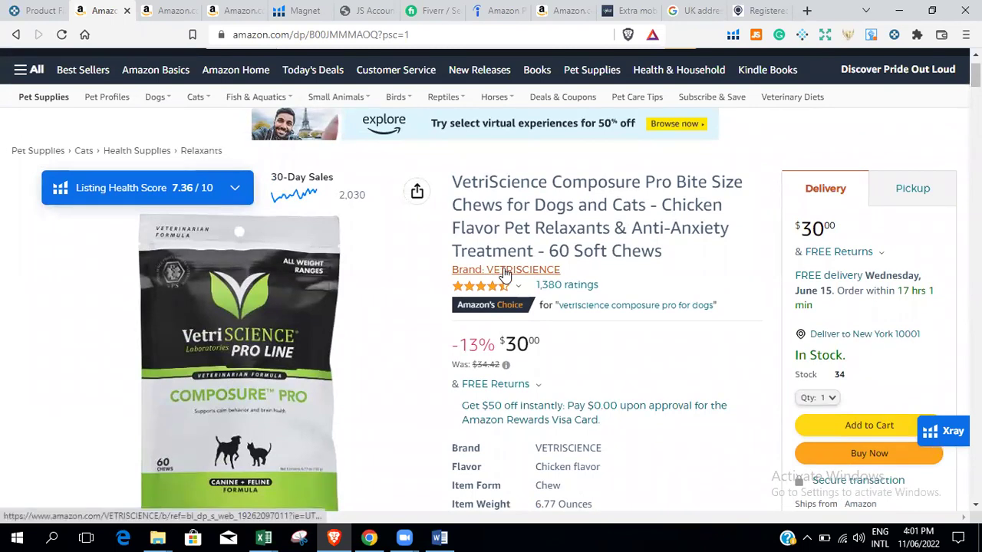
Open the VETRISCIENCE brand results, select the search term, then return to the Embark DNA test tab.
{"action": "left_click", "coordinate": [542, 271]}
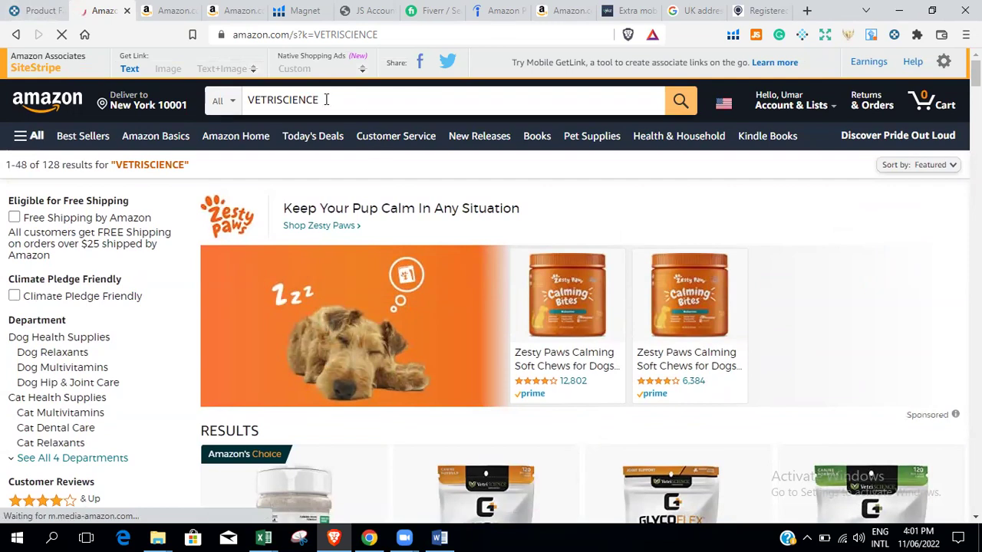
{"action": "left_click_drag", "start_coordinate": [326, 100], "coordinate": [246, 100]}
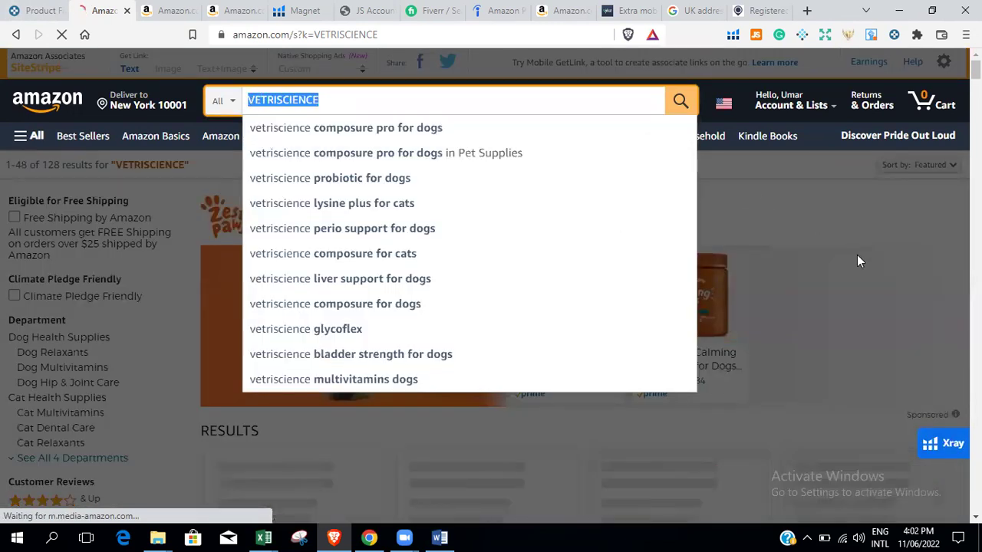
{"action": "left_click", "coordinate": [165, 10]}
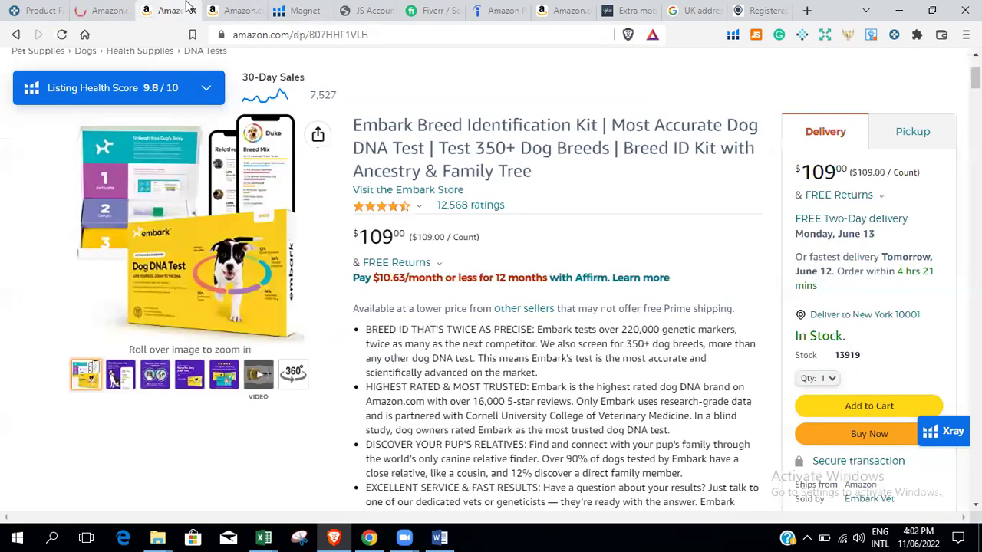
Visit the Embark brand store, select its 'Embark' brand name, and switch to the Google tab.
{"action": "left_click", "coordinate": [424, 190]}
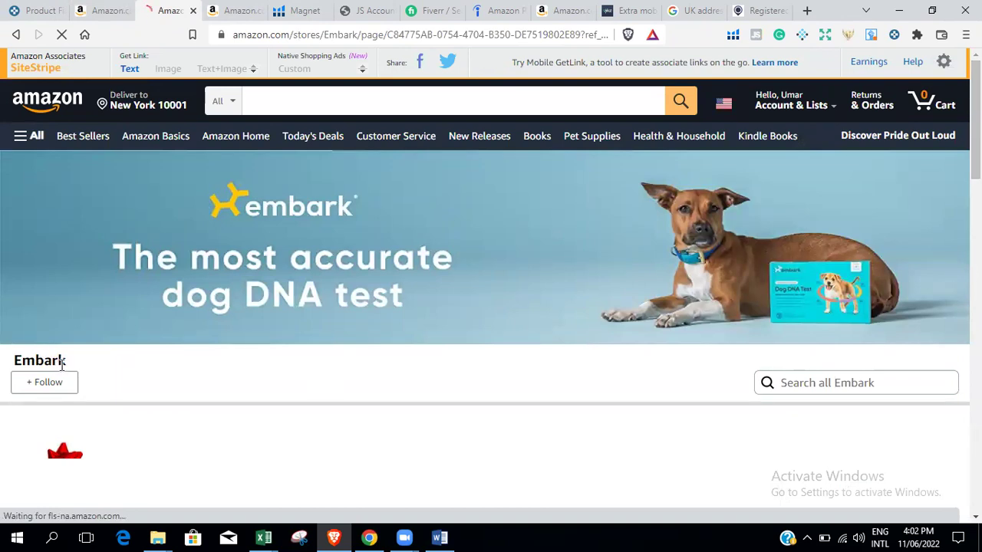
{"action": "left_click_drag", "start_coordinate": [70, 366], "coordinate": [2, 359]}
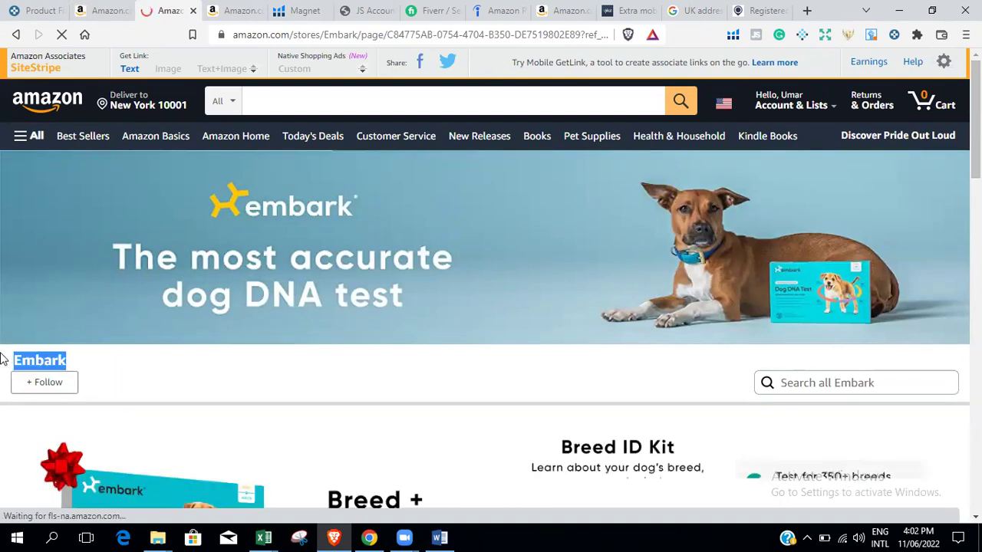
{"action": "left_click", "coordinate": [698, 10]}
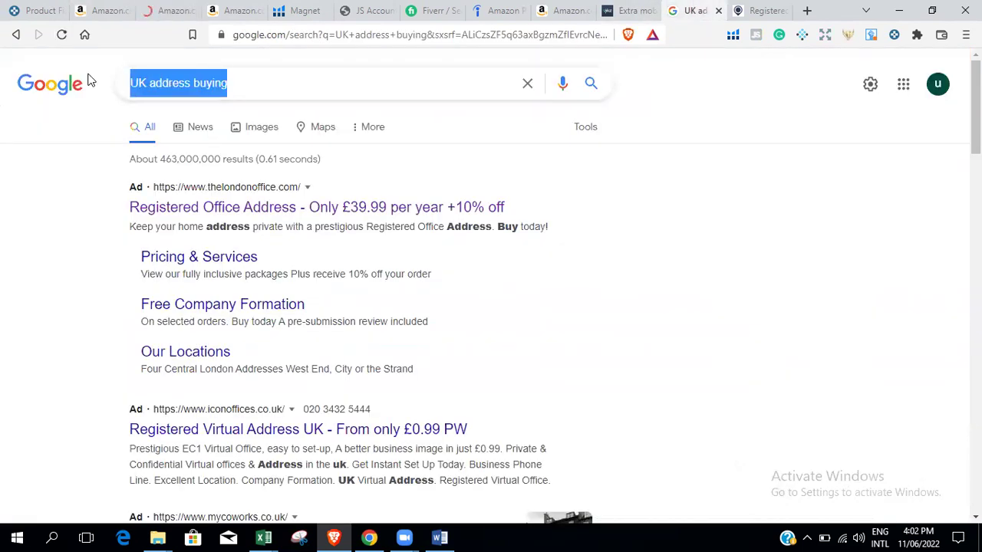
Search Google for 'Embark', open the embarkvet.com result in a new tab, then return to Amazon.
{"action": "type", "text": "Embark"}
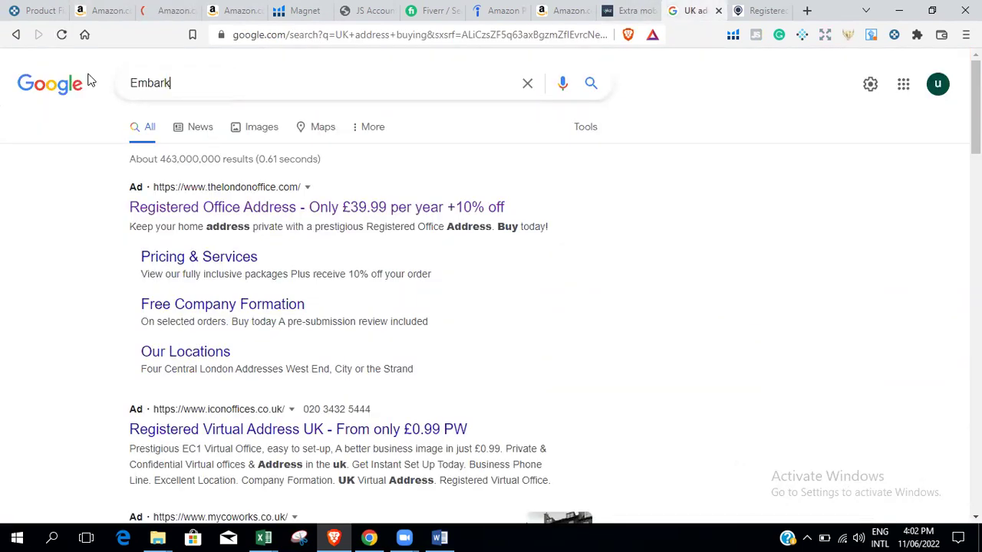
{"action": "key", "text": "Return"}
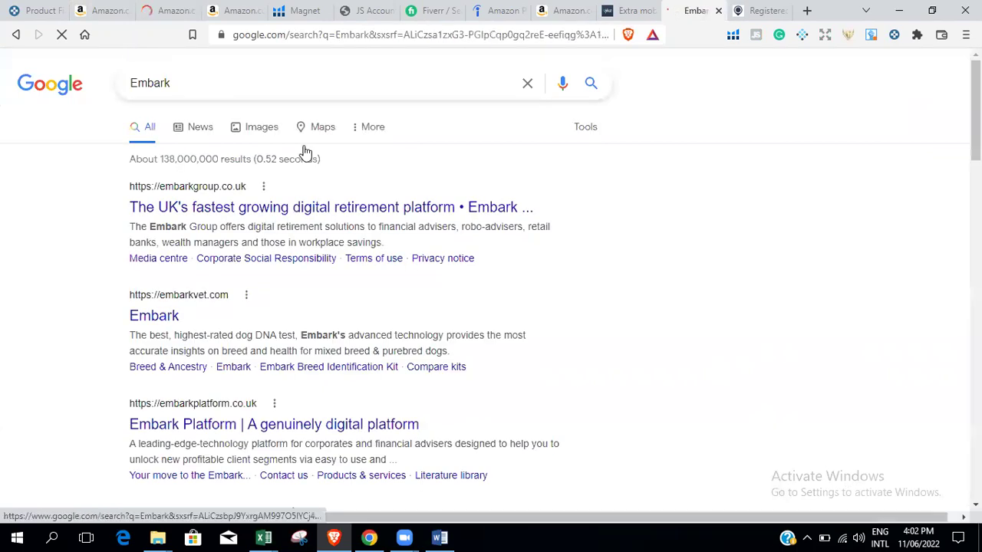
{"action": "right_click", "coordinate": [166, 323]}
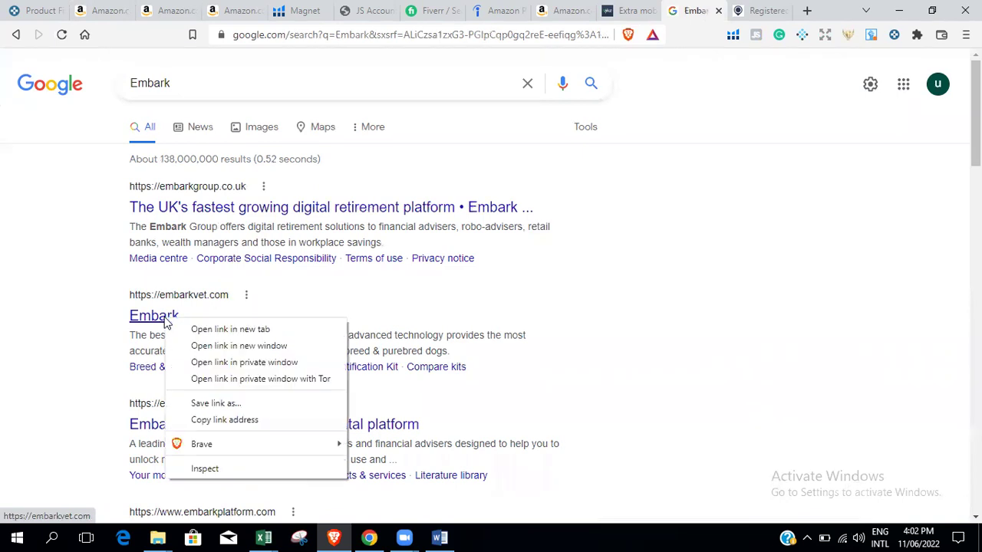
{"action": "left_click", "coordinate": [197, 330]}
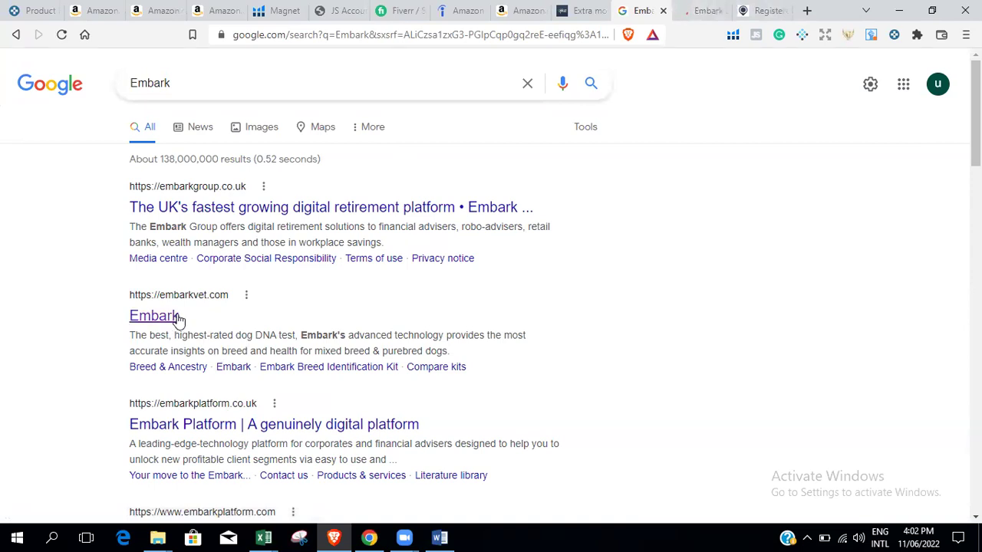
{"action": "left_click", "coordinate": [690, 7]}
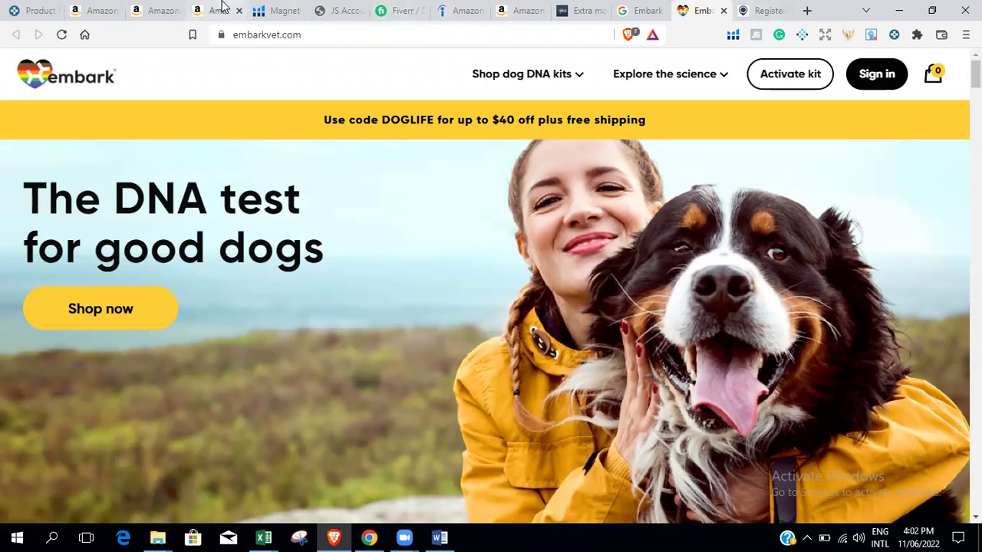
{"action": "left_click", "coordinate": [221, 9]}
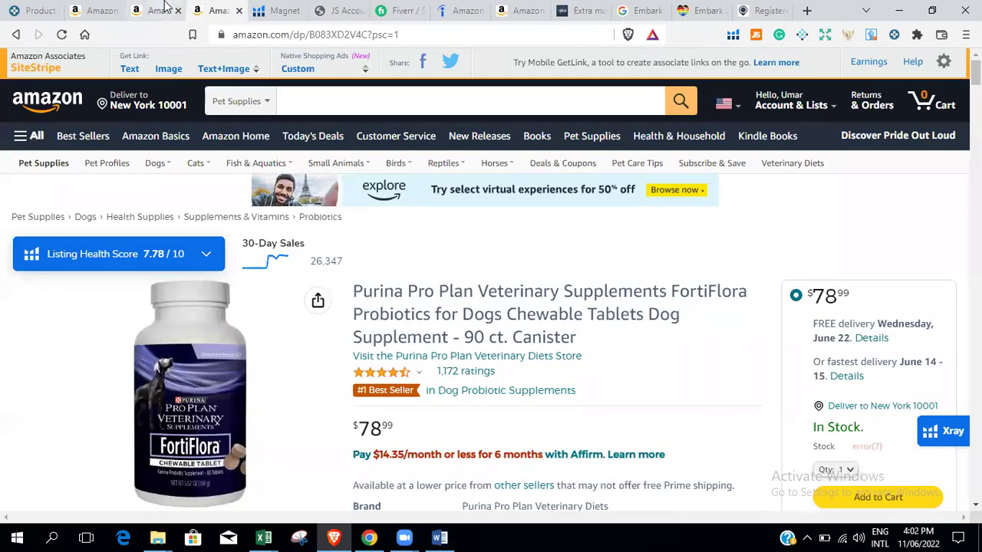
Scroll through the DNA kits on the Amazon Embark store page.
{"action": "left_click", "coordinate": [164, 9]}
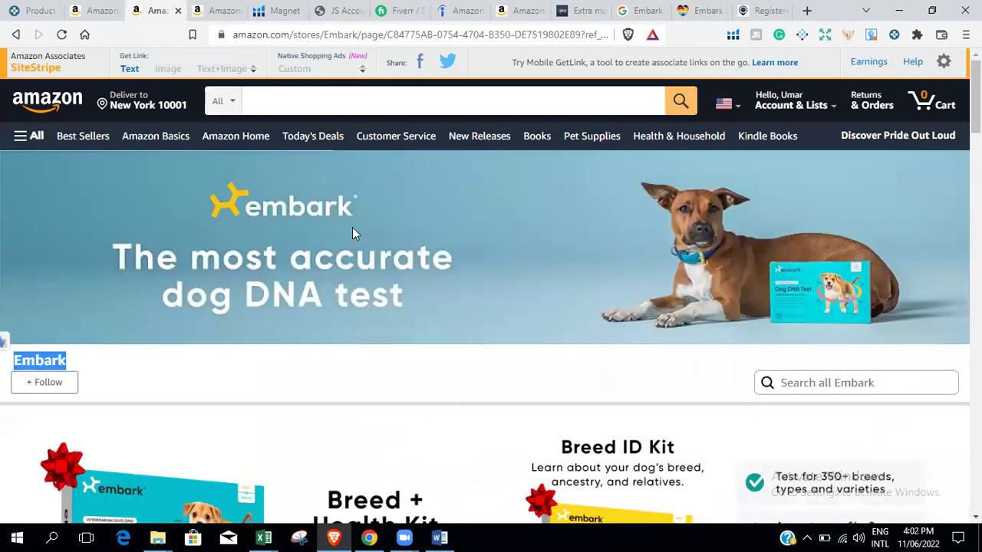
{"action": "scroll", "coordinate": [3, 341], "scroll_direction": "down", "scroll_amount": 3}
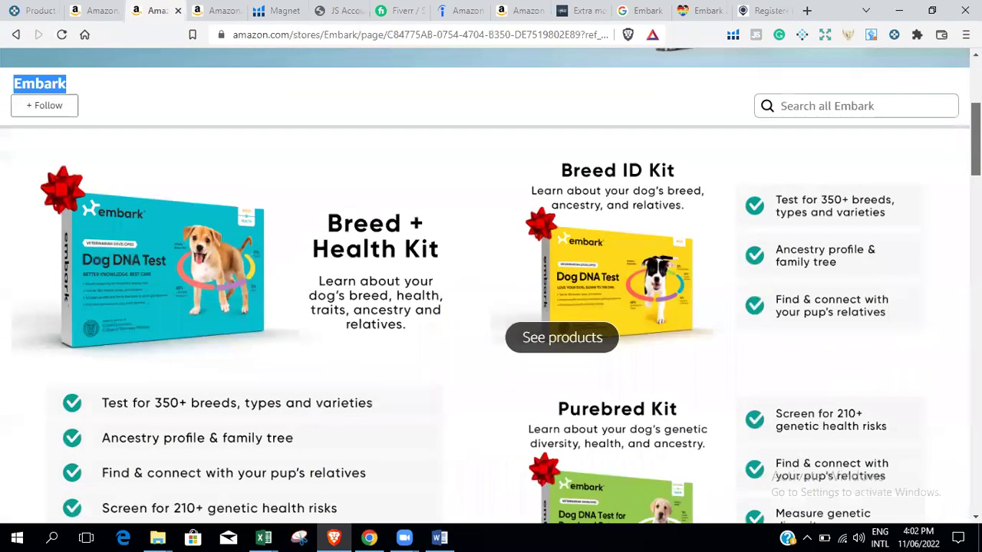
{"action": "left_click", "coordinate": [342, 136]}
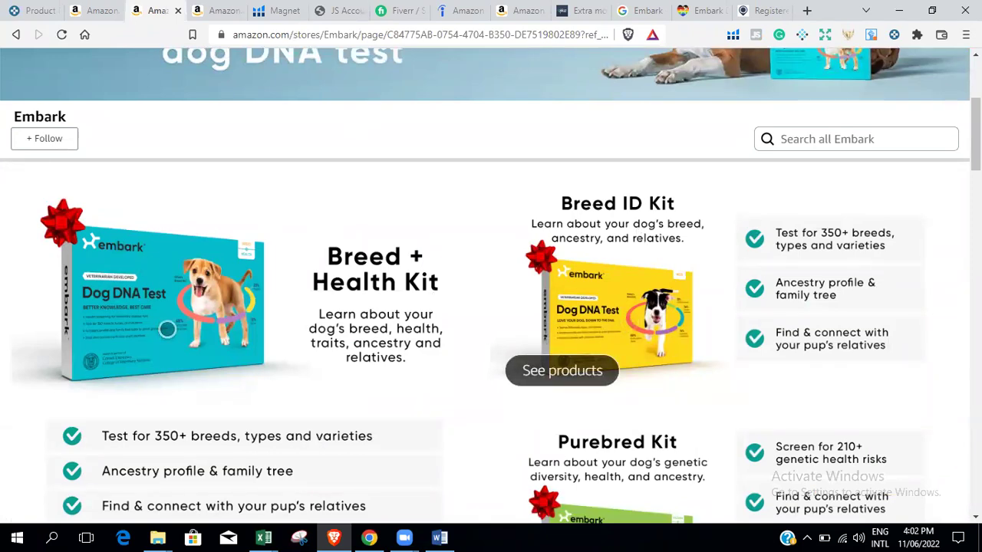
{"action": "scroll", "coordinate": [975, 138], "scroll_direction": "down", "scroll_amount": 1}
{"action": "scroll", "coordinate": [976, 138], "scroll_direction": "down", "scroll_amount": 3}
{"action": "scroll", "coordinate": [976, 138], "scroll_direction": "up", "scroll_amount": 7}
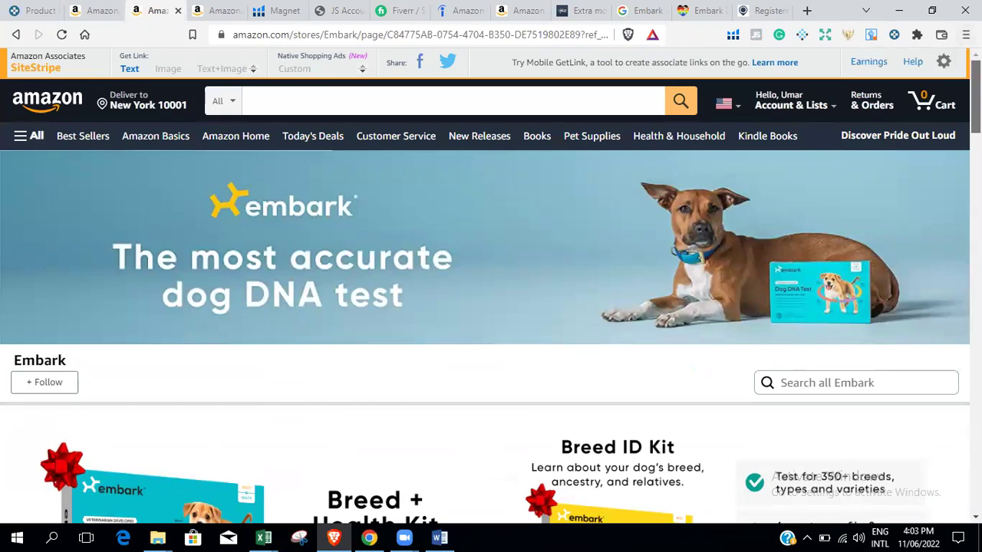
{"action": "scroll", "coordinate": [491, 285], "scroll_direction": "down", "scroll_amount": 7}
{"action": "scroll", "coordinate": [491, 285], "scroll_direction": "up", "scroll_amount": 6}
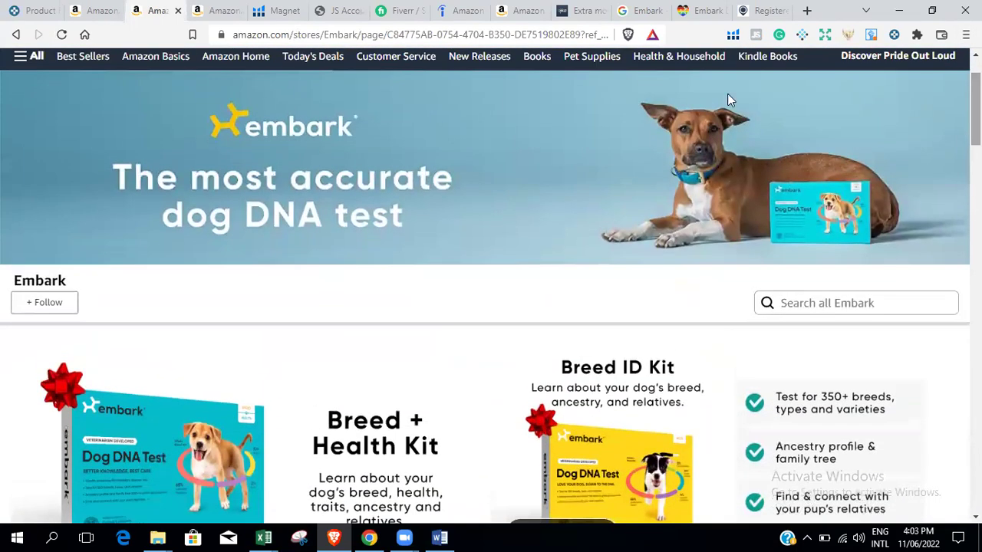
Compare the store with the embarkvet.com tab and return to the Google Embark results.
{"action": "left_click_drag", "start_coordinate": [201, 119], "coordinate": [710, 10]}
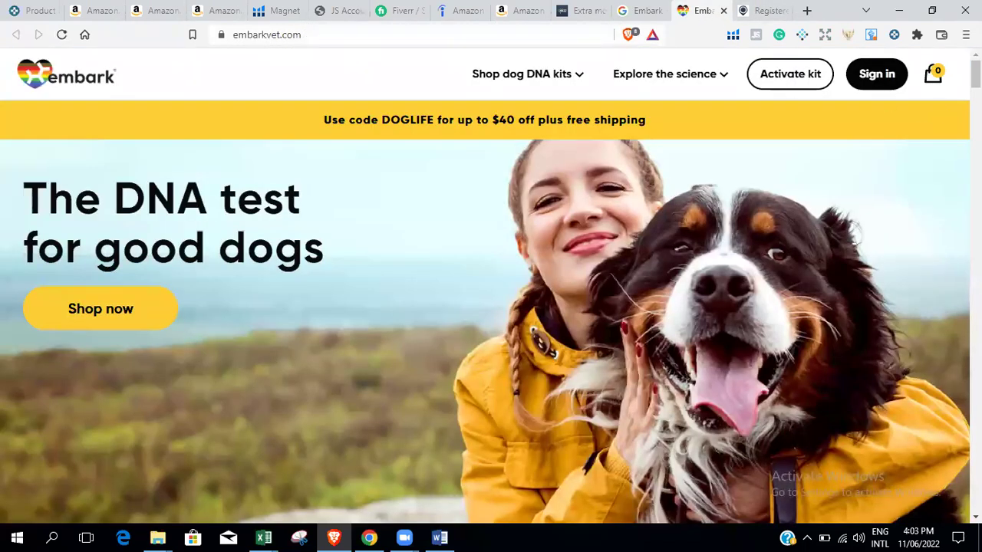
{"action": "scroll", "coordinate": [491, 307], "scroll_direction": "down", "scroll_amount": 10}
{"action": "scroll", "coordinate": [491, 307], "scroll_direction": "up", "scroll_amount": 10}
{"action": "left_click", "coordinate": [629, 10]}
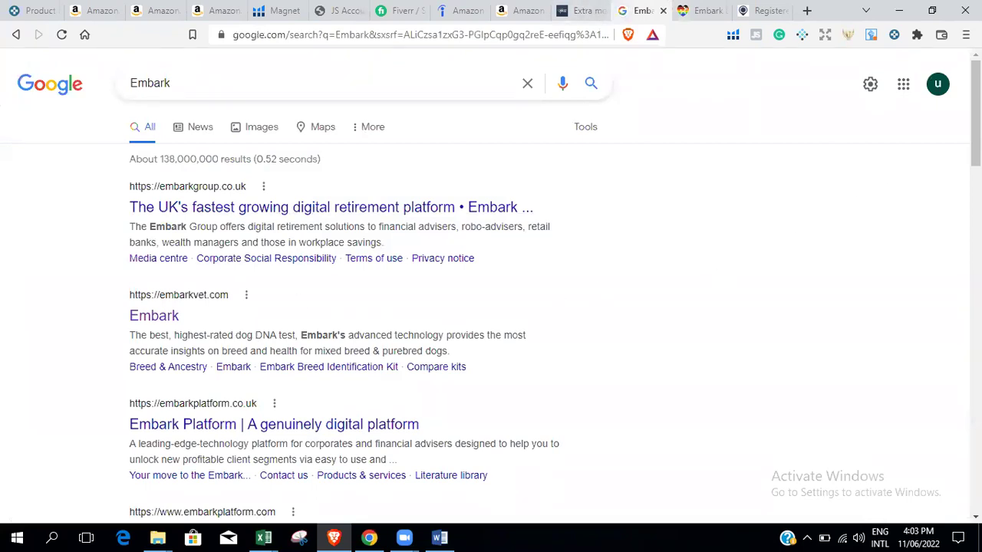
Scroll through the remaining Google results for Embark.
{"action": "scroll", "coordinate": [491, 307], "scroll_direction": "down", "scroll_amount": 3}
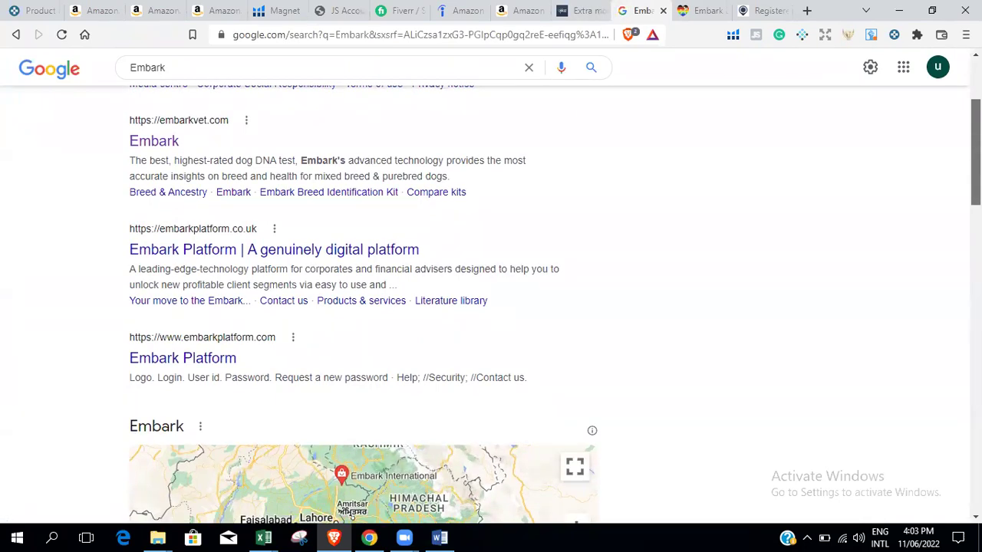
{"action": "scroll", "coordinate": [491, 307], "scroll_direction": "down", "scroll_amount": 9}
{"action": "scroll", "coordinate": [491, 307], "scroll_direction": "up", "scroll_amount": 12}
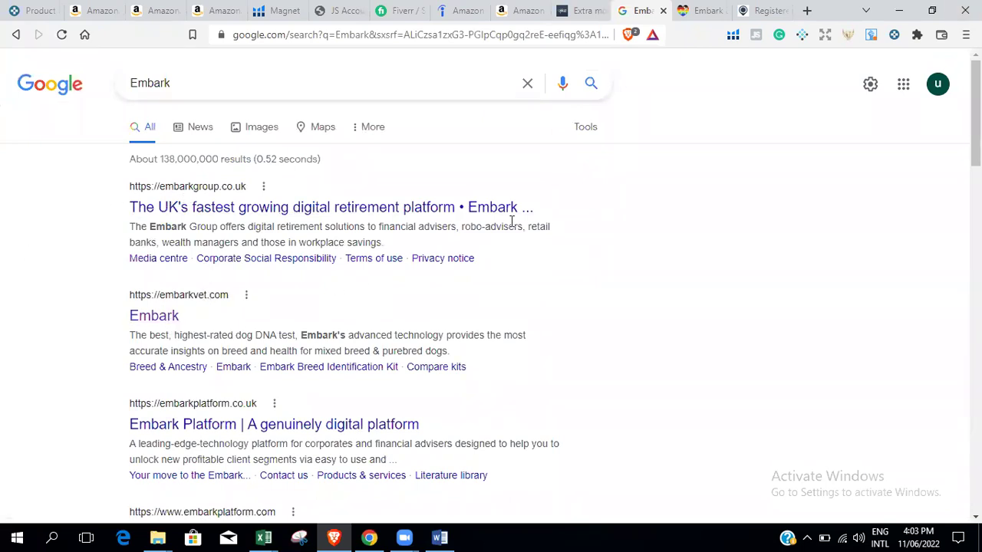
Check embarkvet.com's Shop dog DNA kits range, then go to Amazon's VETRISCIENCE search results.
{"action": "left_click", "coordinate": [709, 6]}
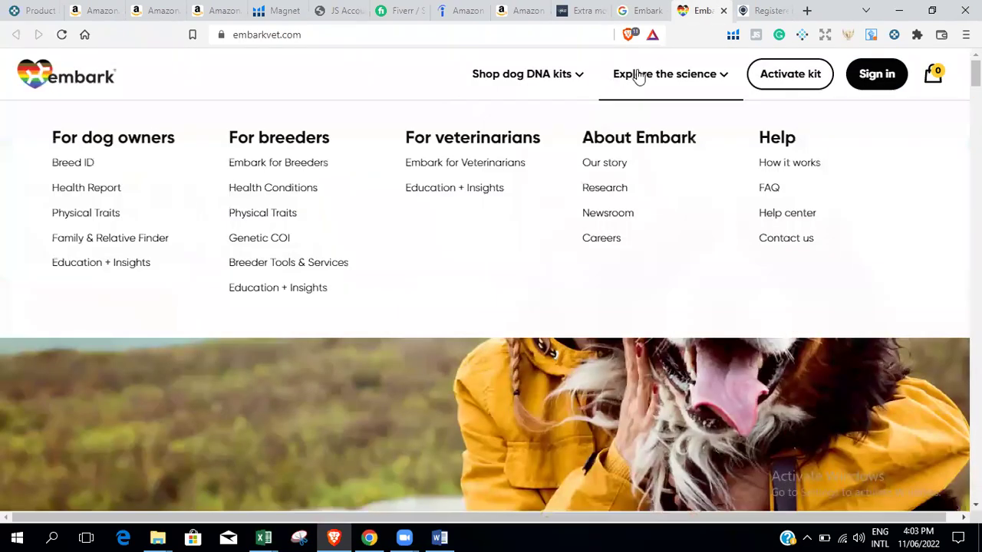
{"action": "mouse_move", "coordinate": [521, 74]}
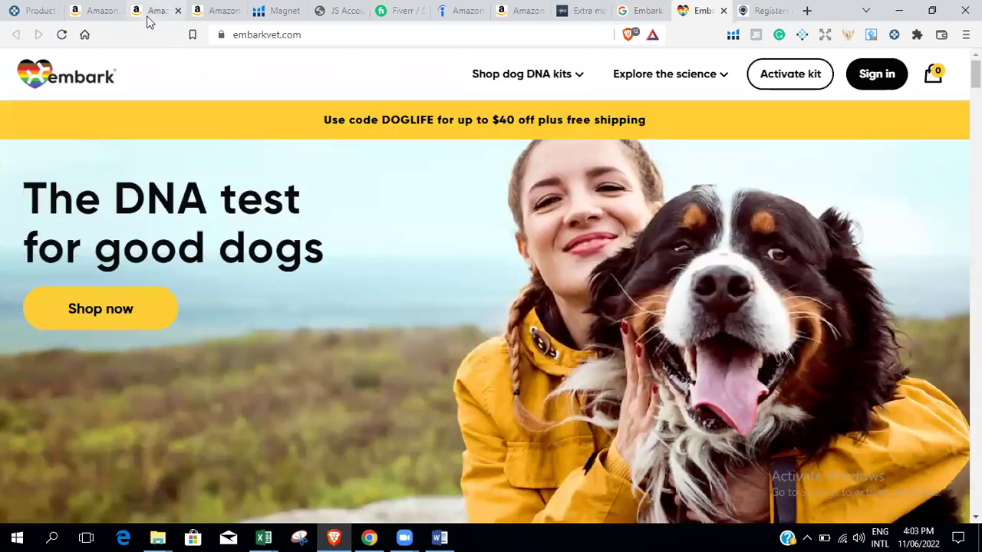
{"action": "left_click", "coordinate": [148, 15]}
{"action": "left_click", "coordinate": [87, 9]}
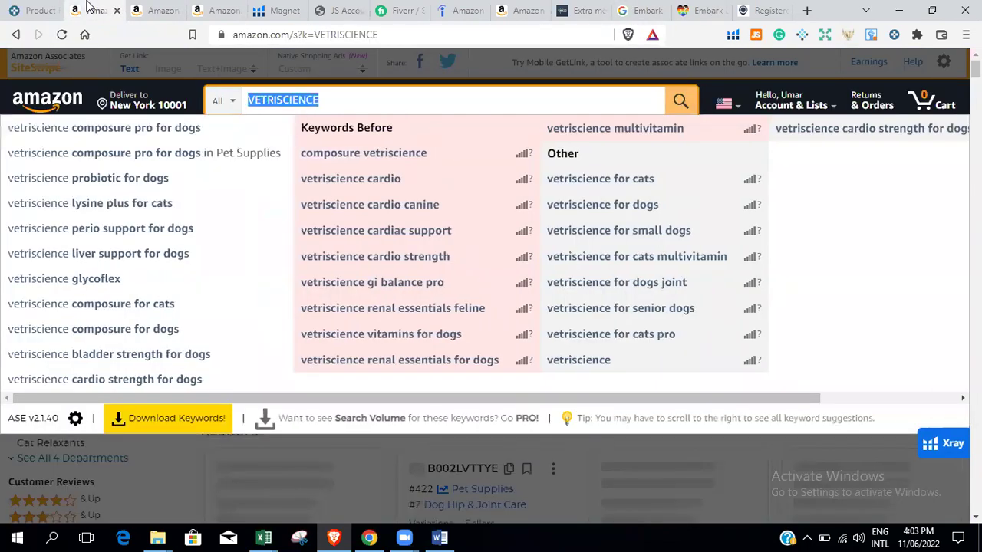
Move through the FortiFlora, VETRISCIENCE and utility knife tabs to the Embark store, then go back toward the Breed Identification Kit.
{"action": "left_click_drag", "start_coordinate": [88, 9], "coordinate": [401, 11]}
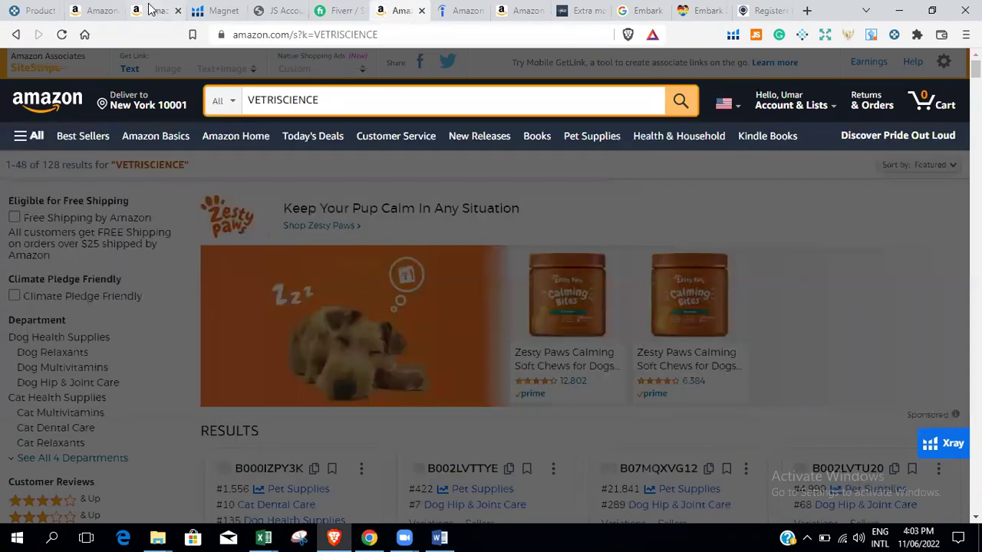
{"action": "left_click", "coordinate": [156, 10]}
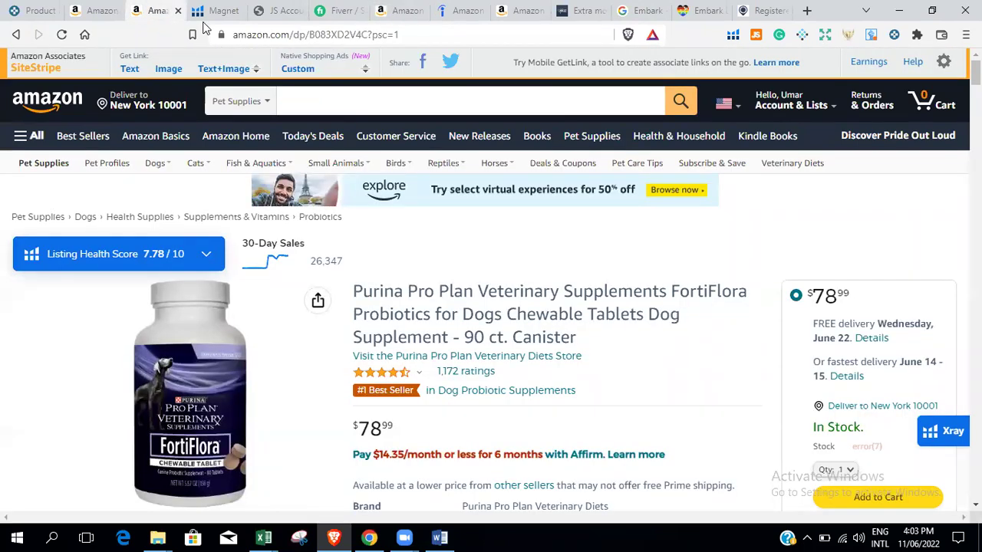
{"action": "left_click", "coordinate": [377, 7]}
{"action": "left_click", "coordinate": [521, 9]}
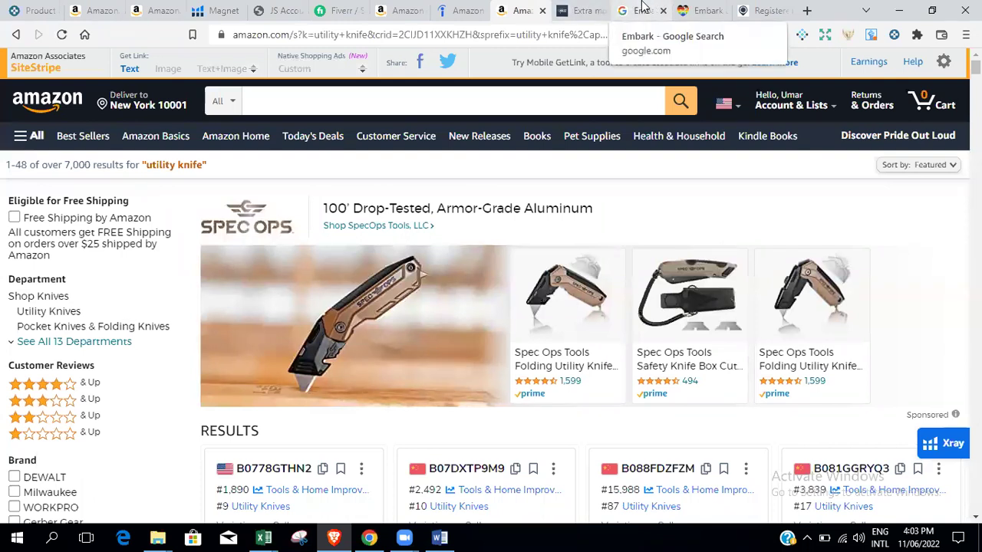
{"action": "left_click", "coordinate": [398, 6]}
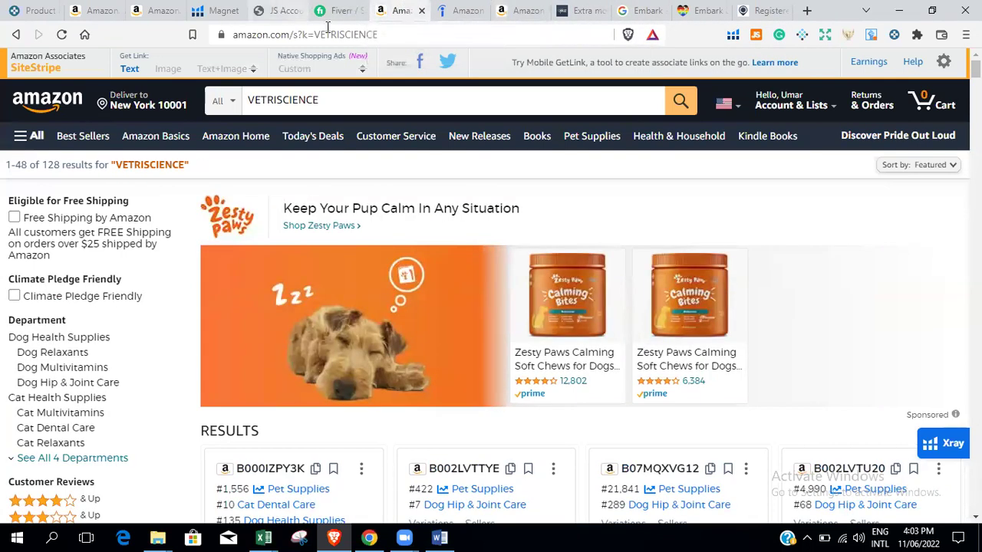
{"action": "left_click", "coordinate": [159, 9]}
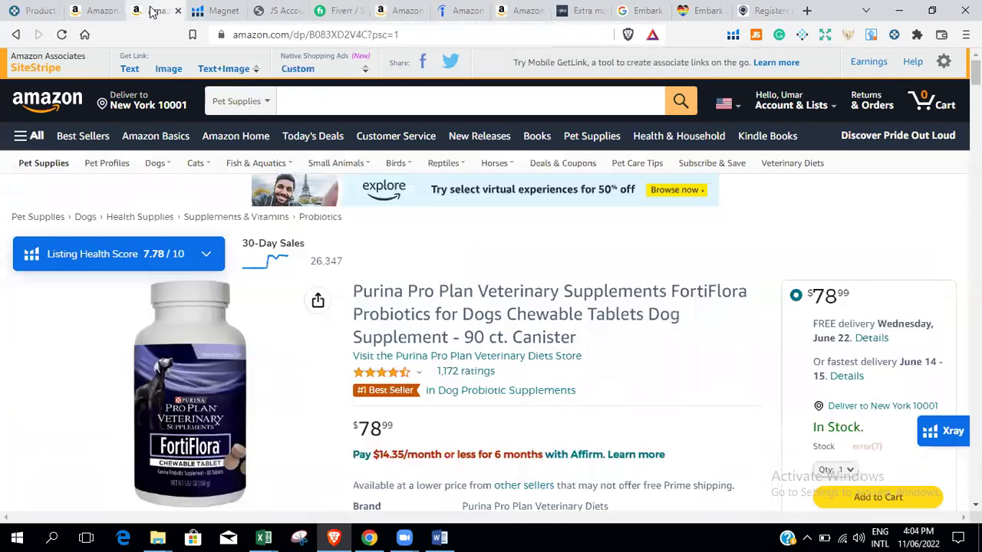
{"action": "left_click", "coordinate": [77, 8]}
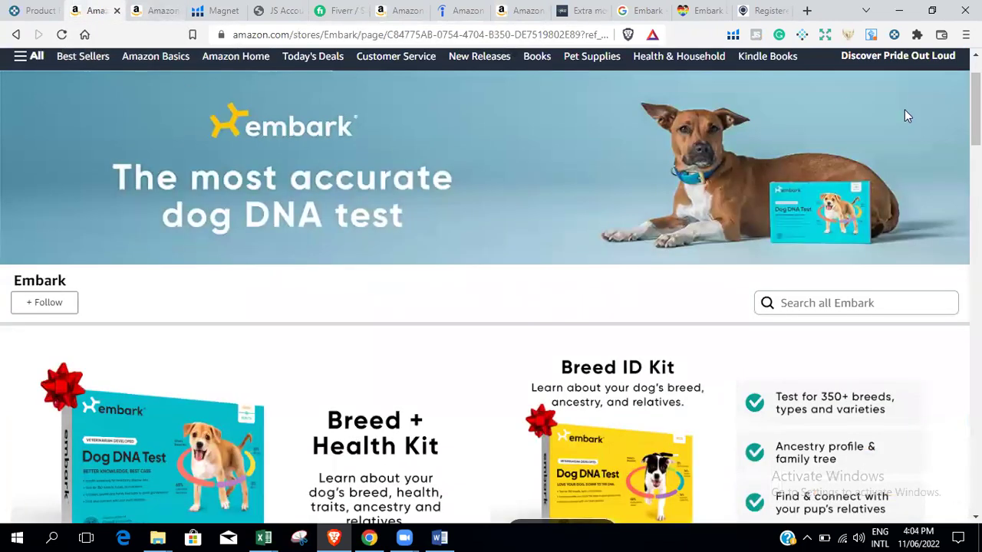
{"action": "left_click", "coordinate": [17, 35]}
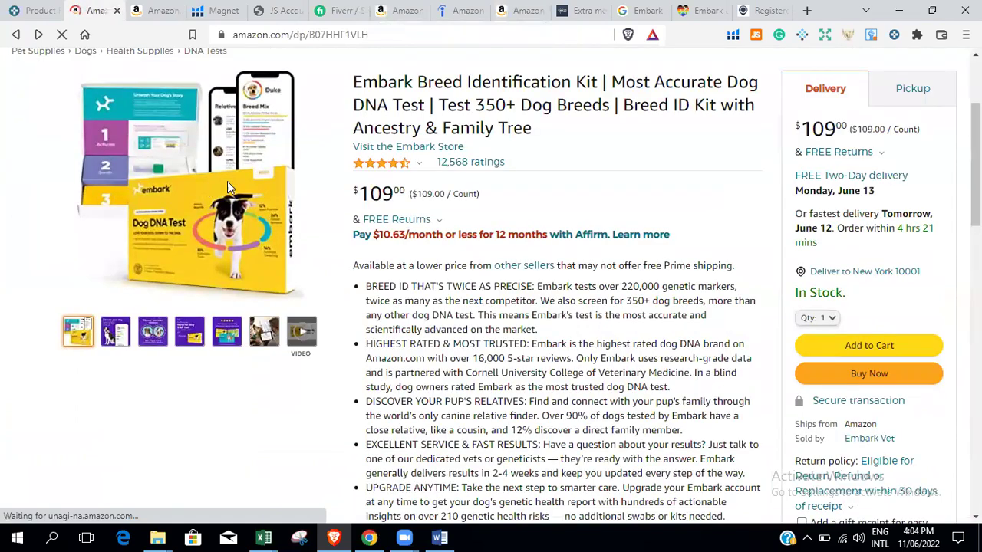
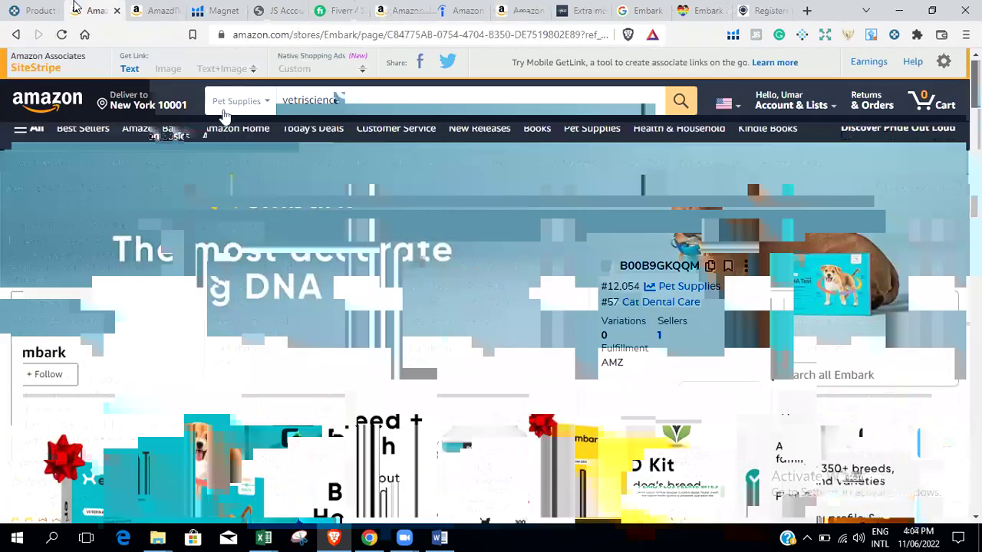
Search Amazon's All Departments for 'vetriscience'.
{"action": "left_click", "coordinate": [272, 105]}
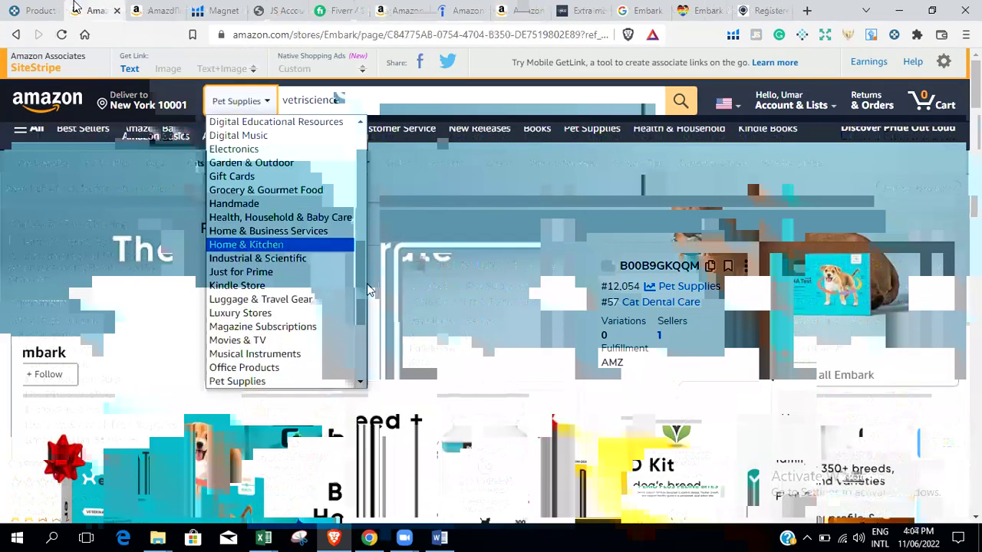
{"action": "left_click_drag", "start_coordinate": [363, 281], "coordinate": [372, 167]}
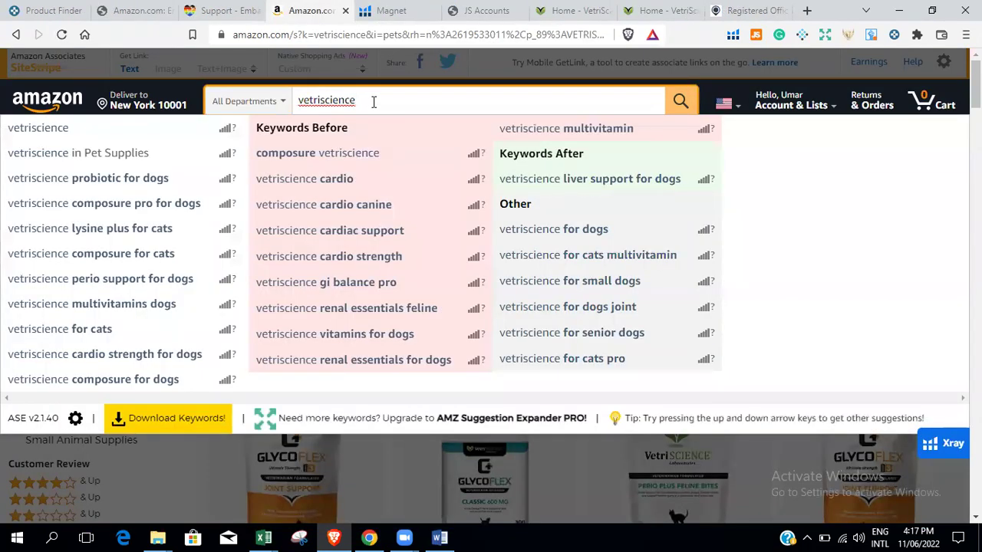
{"action": "key", "text": "Return"}
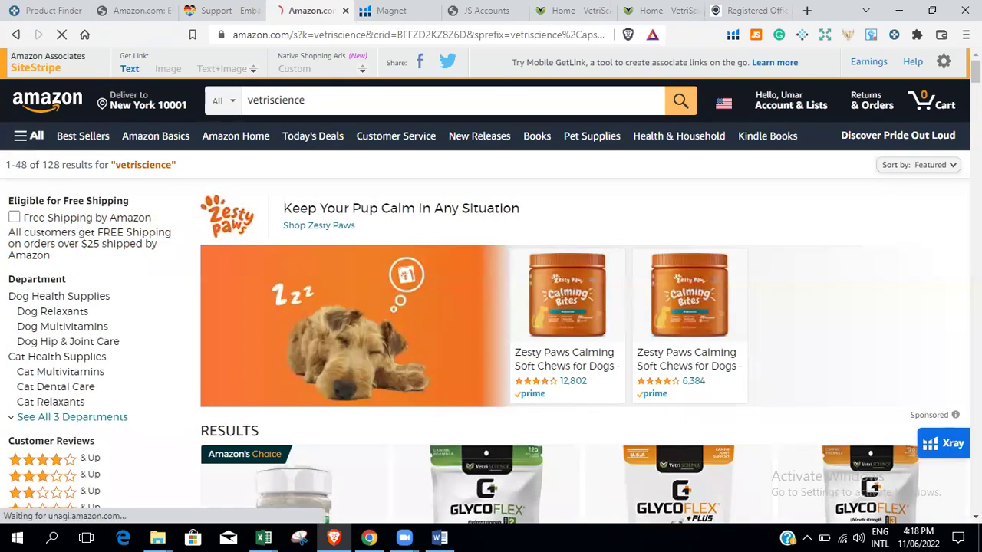
Browse the 128 vetriscience results, then switch to the Helium 10 Magnet page.
{"action": "scroll", "coordinate": [491, 307], "scroll_direction": "down", "scroll_amount": 4}
{"action": "scroll", "coordinate": [490, 307], "scroll_direction": "up", "scroll_amount": 4}
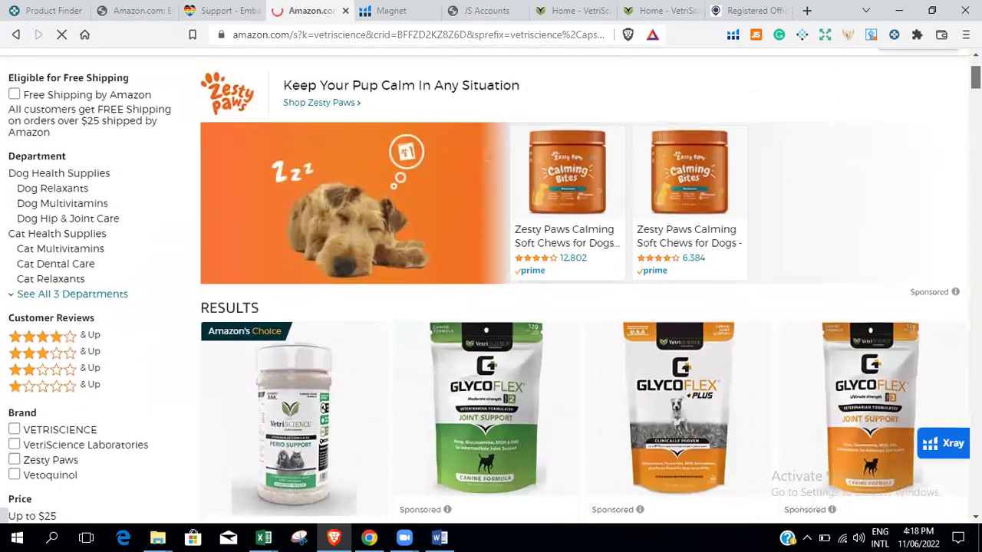
{"action": "scroll", "coordinate": [45, 217], "scroll_direction": "down", "scroll_amount": 5}
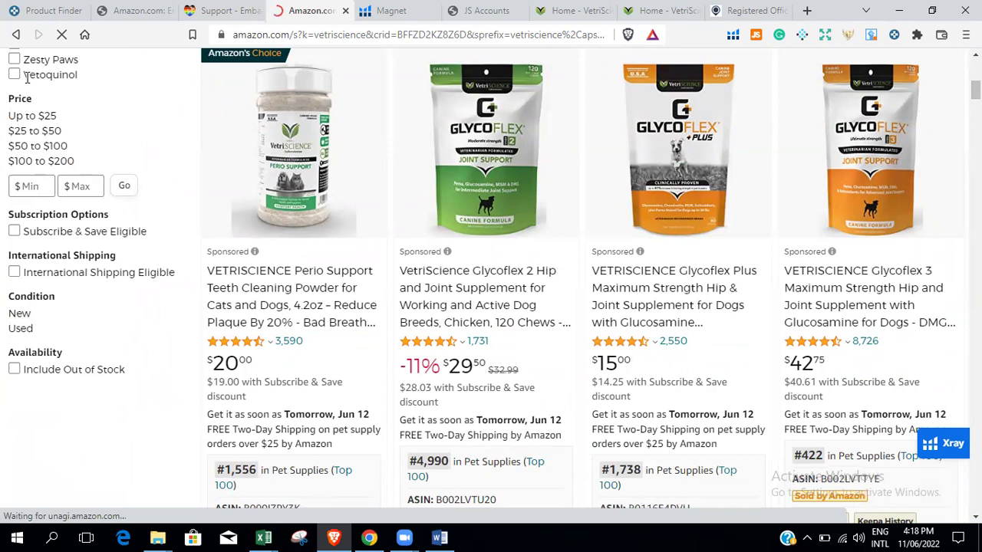
{"action": "scroll", "coordinate": [15, 190], "scroll_direction": "down", "scroll_amount": 1}
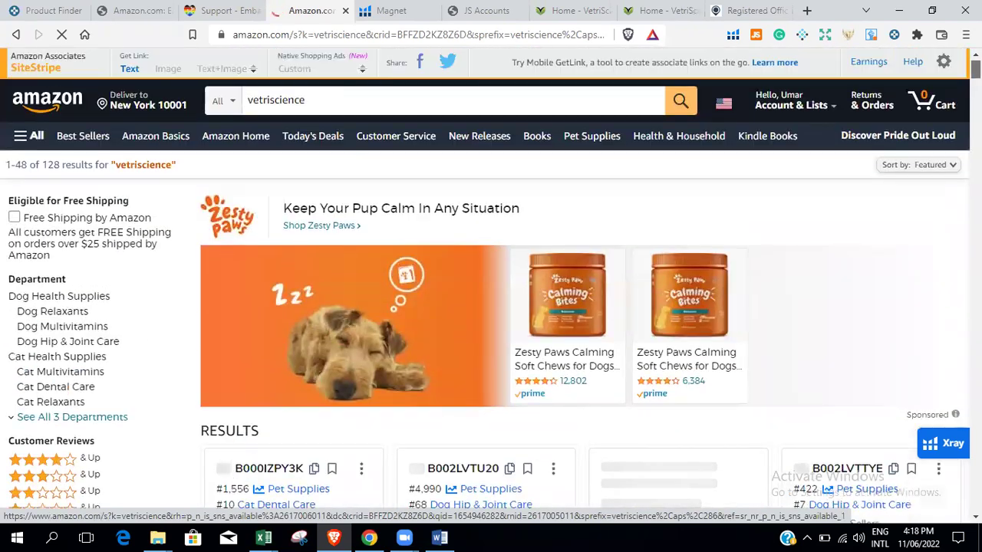
{"action": "left_click", "coordinate": [395, 10]}
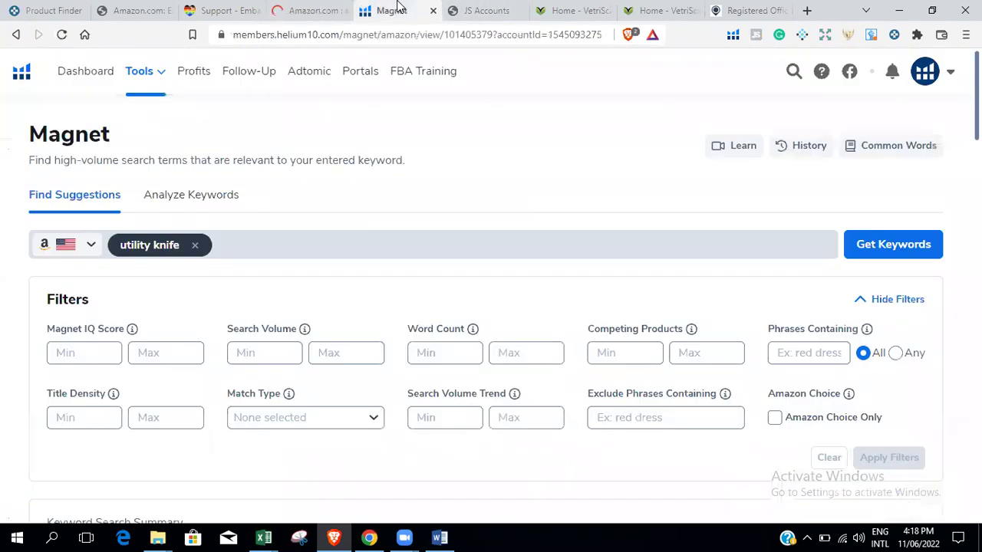
Open Helium 10's Black Box tool and expand its Advanced Filters.
{"action": "left_click", "coordinate": [153, 77]}
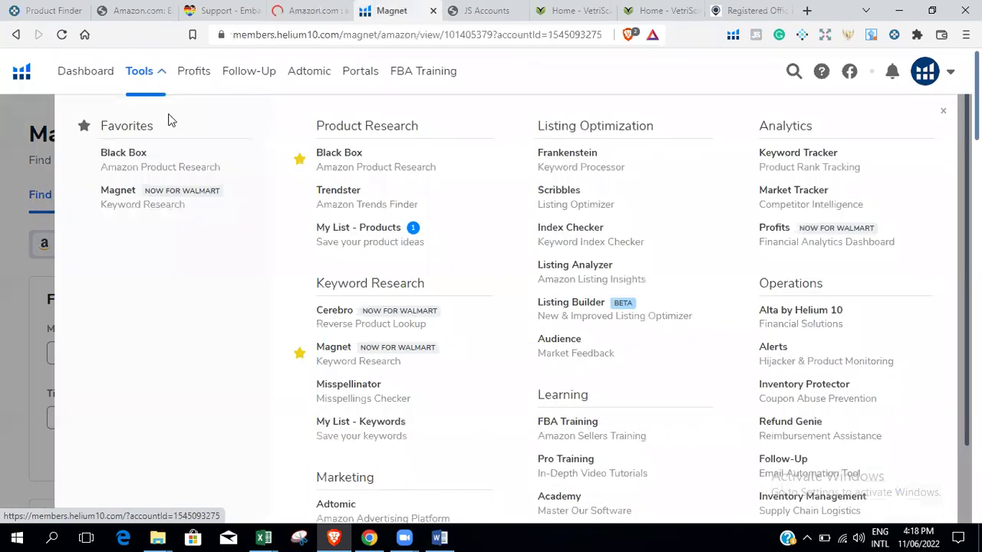
{"action": "left_click", "coordinate": [355, 167]}
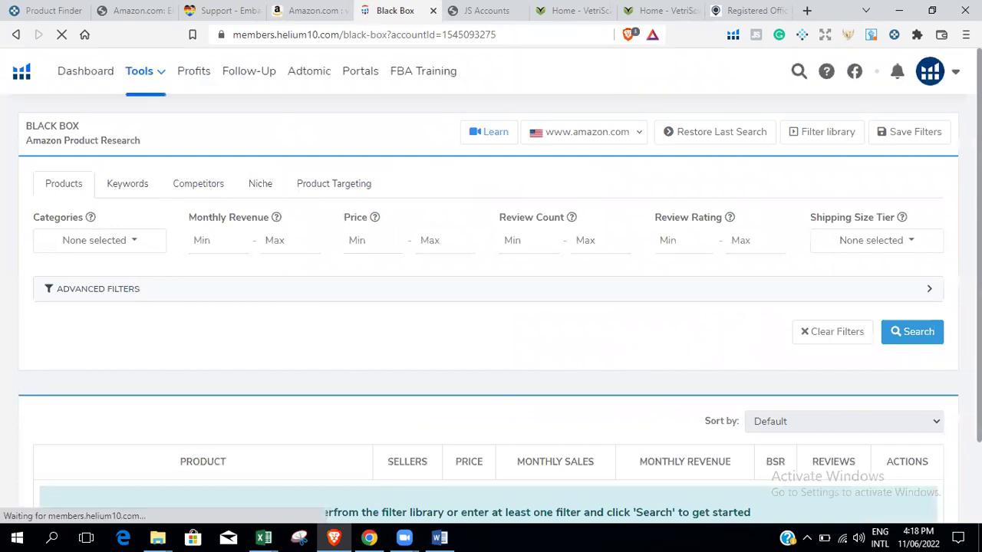
{"action": "scroll", "coordinate": [491, 307], "scroll_direction": "down", "scroll_amount": 1}
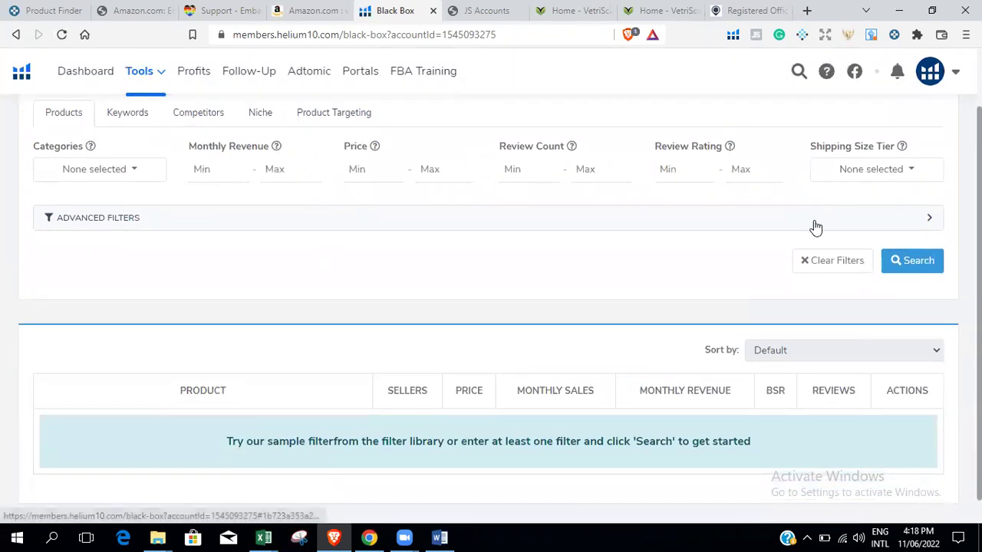
{"action": "left_click", "coordinate": [815, 223]}
{"action": "scroll", "coordinate": [491, 307], "scroll_direction": "down", "scroll_amount": 2}
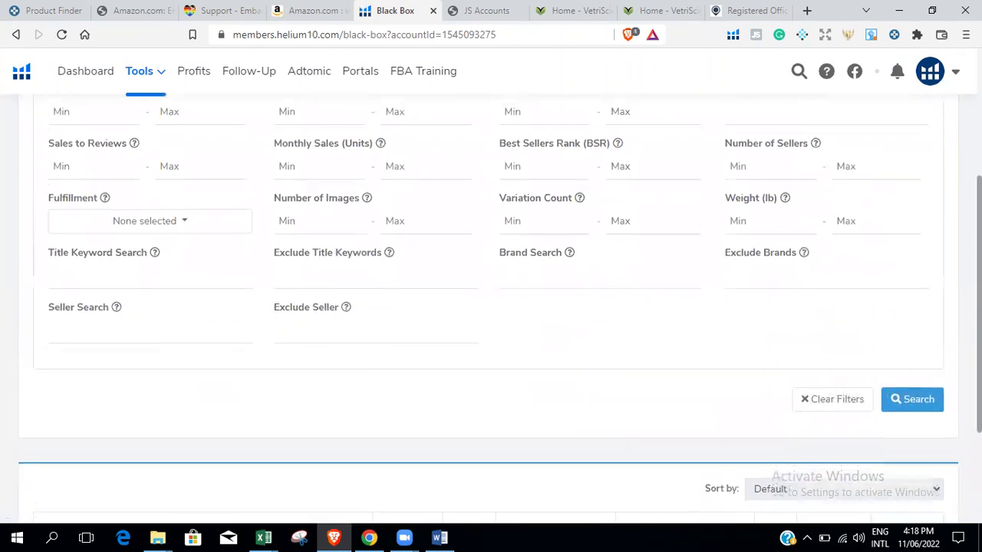
Enter 'vetriscience' in Brand Search and run the search.
{"action": "left_click", "coordinate": [537, 269]}
{"action": "type", "text": "vetriscience"}
{"action": "key", "text": "BackSpace"}
{"action": "key", "text": "BackSpace"}
{"action": "key", "text": "BackSpace"}
{"action": "key", "text": "BackSpace"}
{"action": "key", "text": "BackSpace"}
{"action": "key", "text": "BackSpace"}
{"action": "type", "text": "ie"}
{"action": "key", "text": "BackSpace"}
{"action": "key", "text": "BackSpace"}
{"action": "type", "text": "cience"}
{"action": "left_click", "coordinate": [906, 399]}
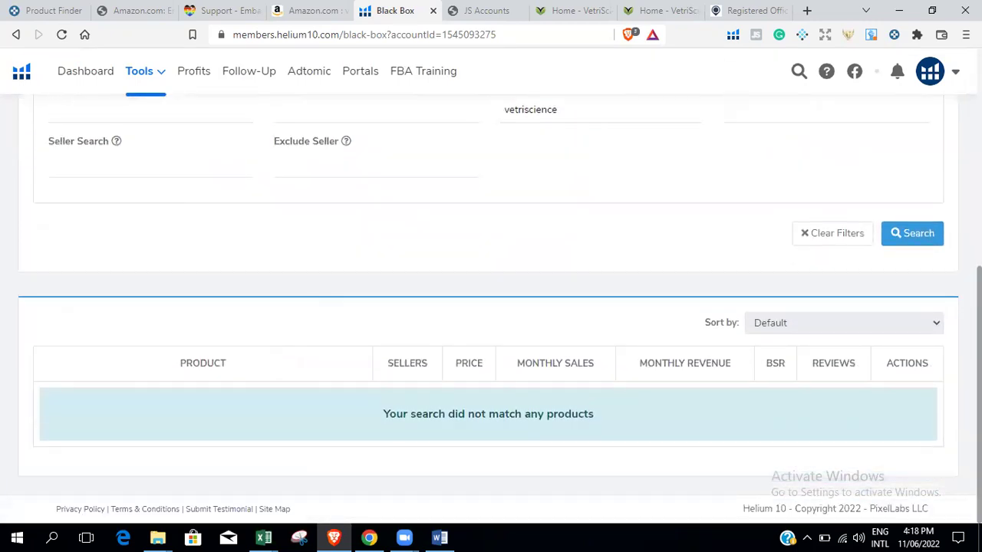
Copy the brand spelling from Amazon's search box into Brand Search and search again.
{"action": "scroll", "coordinate": [490, 307], "scroll_direction": "up", "scroll_amount": 4}
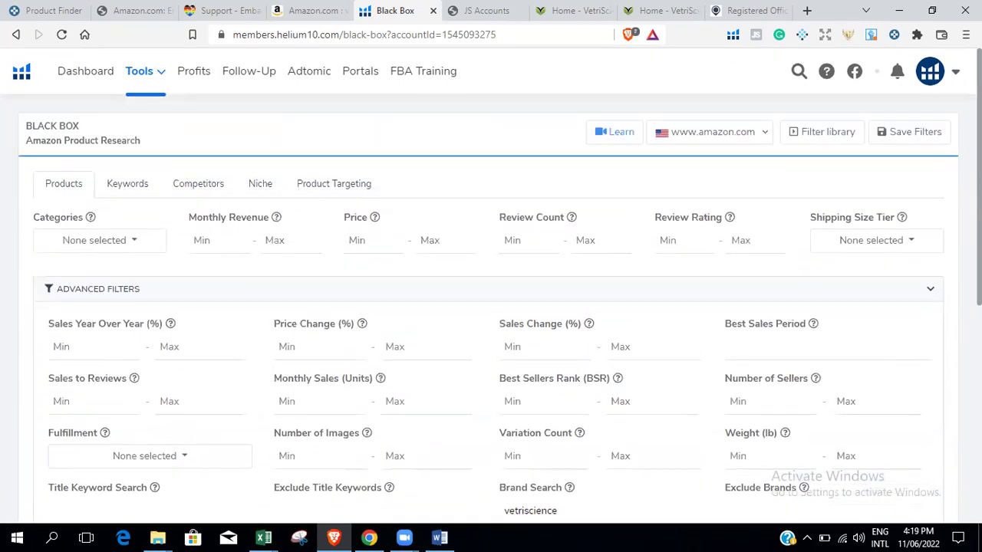
{"action": "scroll", "coordinate": [491, 307], "scroll_direction": "down", "scroll_amount": 2}
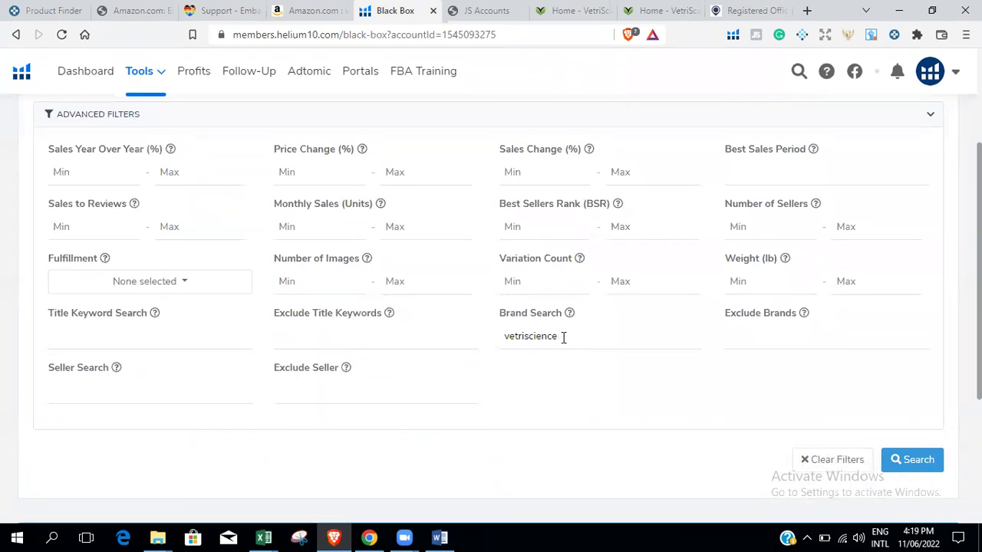
{"action": "left_click", "coordinate": [313, 12]}
{"action": "left_click_drag", "start_coordinate": [319, 98], "coordinate": [256, 100]}
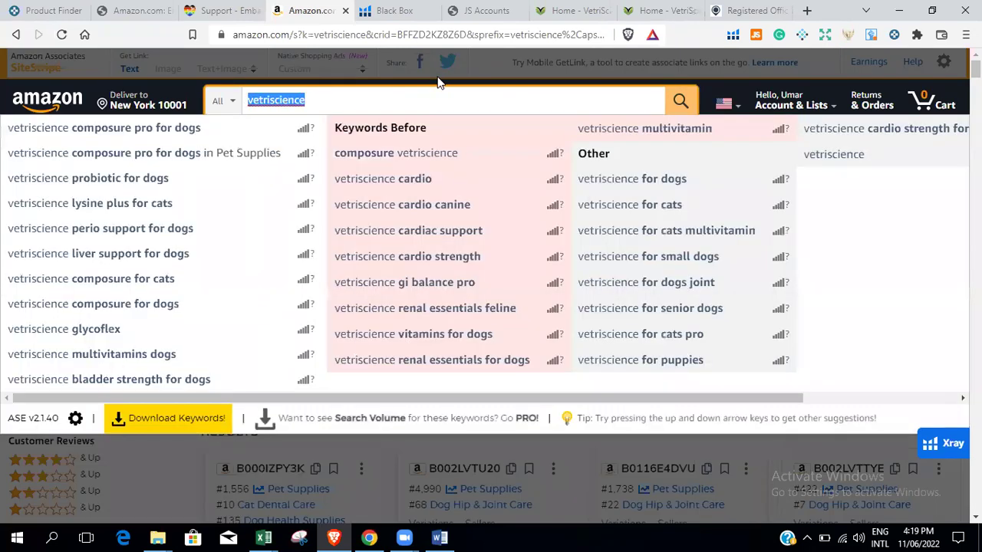
{"action": "left_click", "coordinate": [388, 10]}
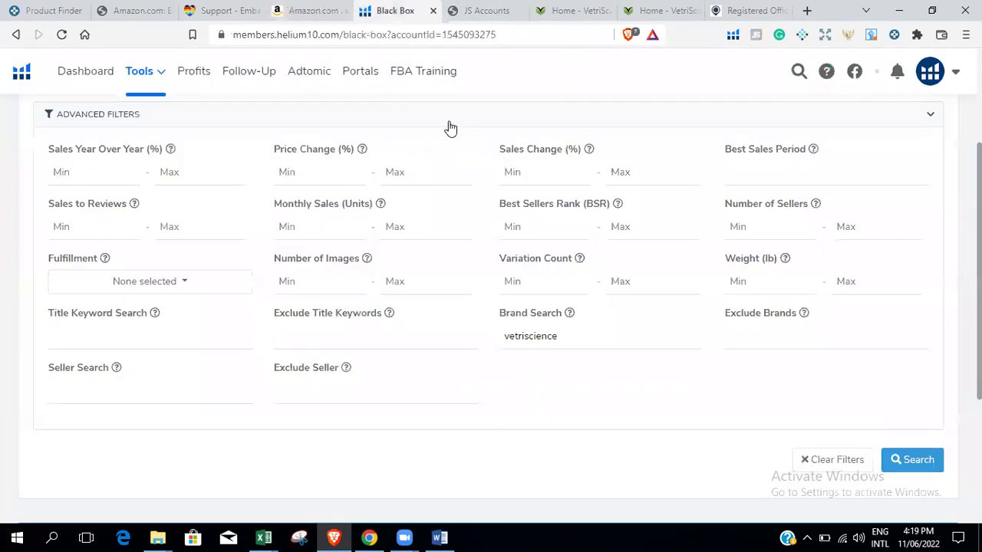
{"action": "left_click_drag", "start_coordinate": [576, 336], "coordinate": [503, 325]}
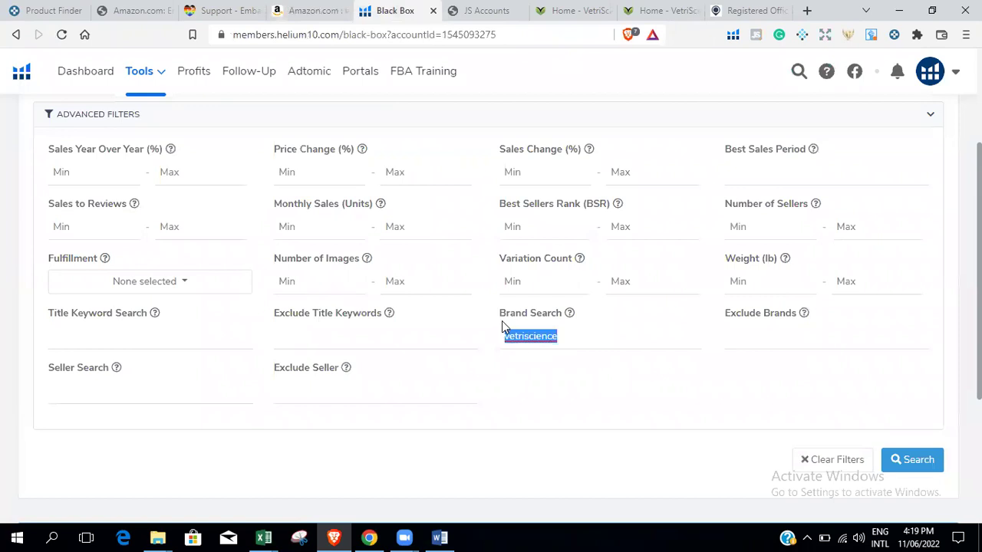
{"action": "type", "text": "vetriscience"}
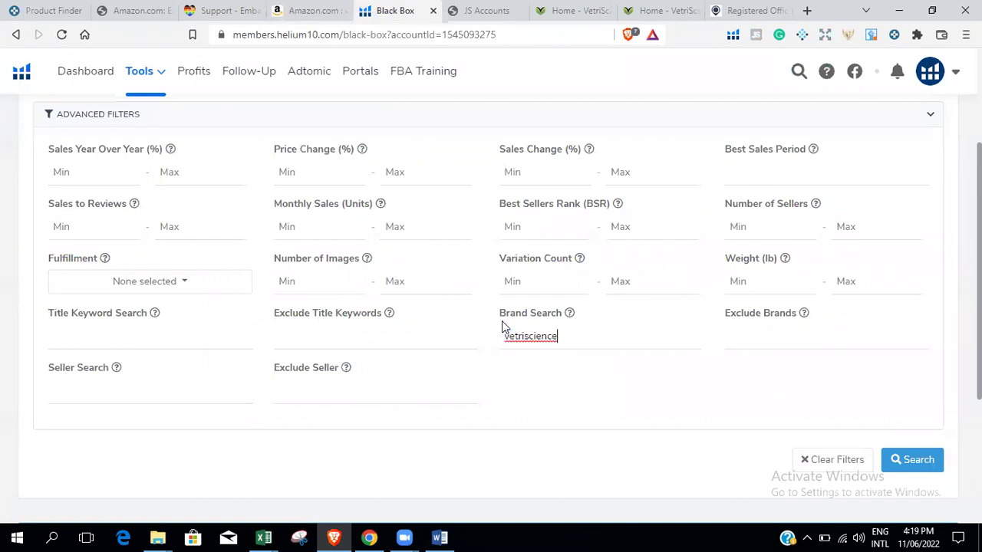
{"action": "left_click", "coordinate": [911, 460]}
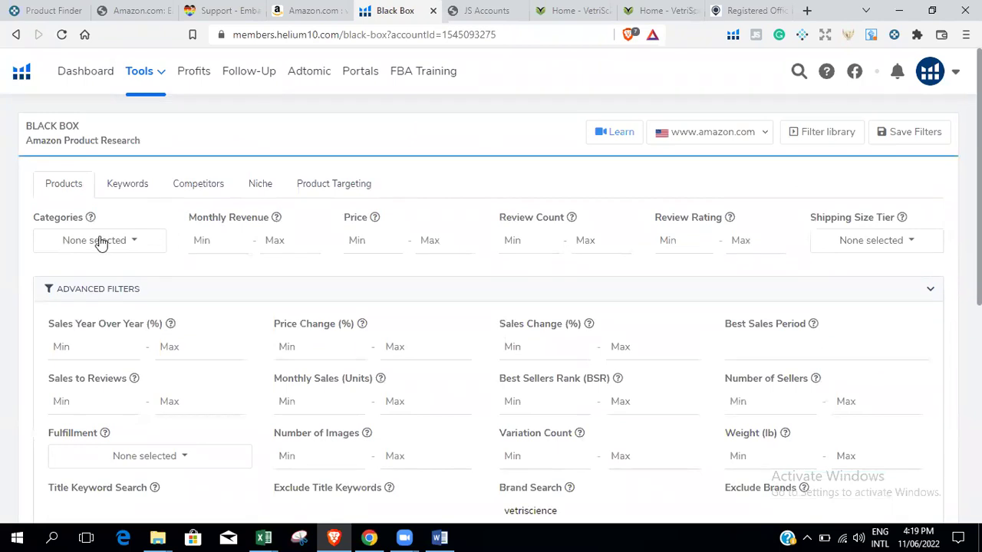
Select all 29 categories and rerun the search, which still finds no products.
{"action": "left_click", "coordinate": [99, 241]}
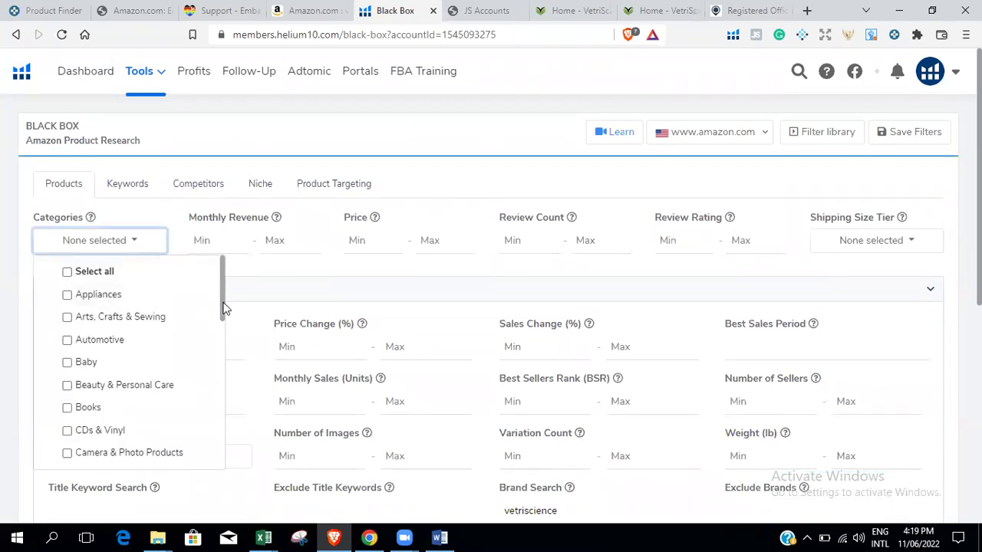
{"action": "left_click", "coordinate": [126, 273]}
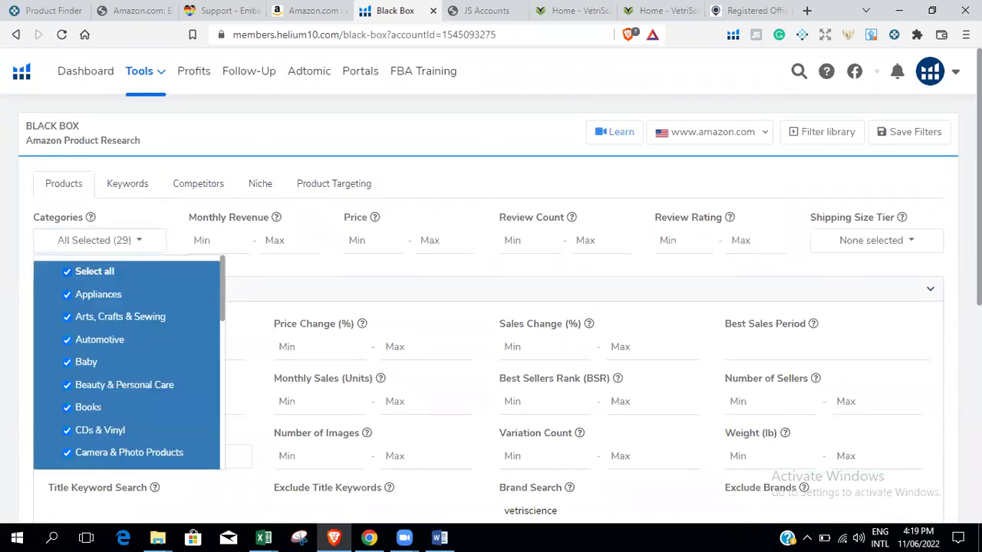
{"action": "scroll", "coordinate": [865, 320], "scroll_direction": "down", "scroll_amount": 5}
{"action": "left_click", "coordinate": [932, 232]}
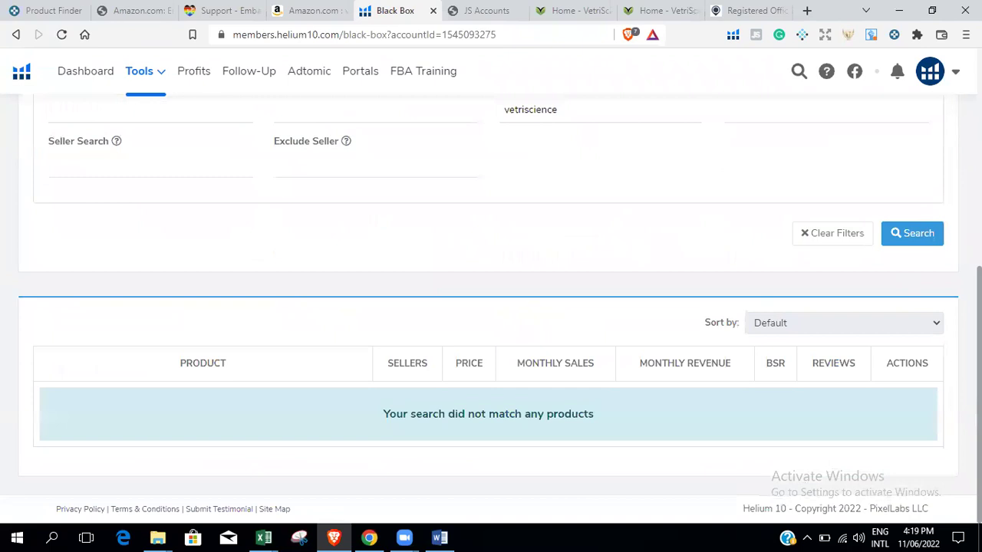
{"action": "scroll", "coordinate": [491, 307], "scroll_direction": "up", "scroll_amount": 3}
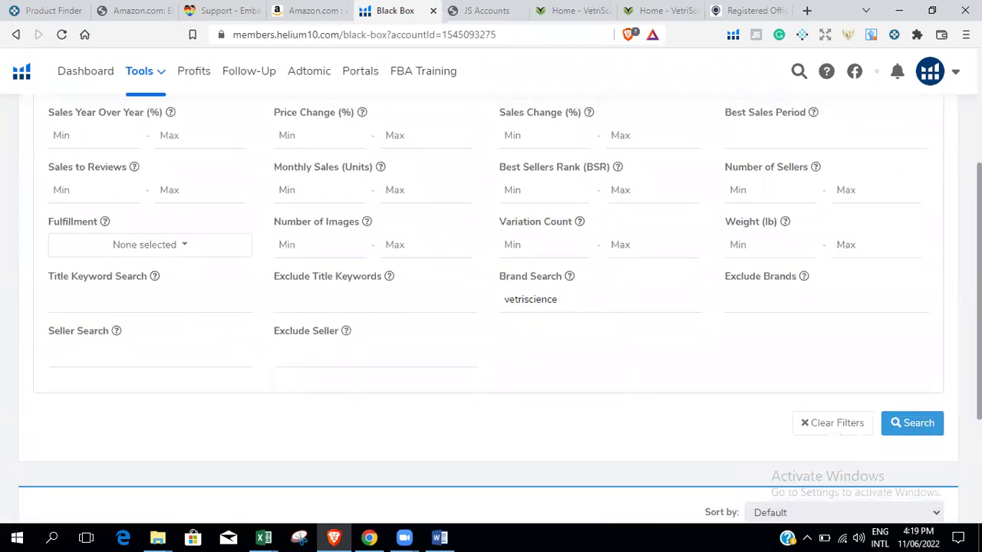
{"action": "scroll", "coordinate": [491, 307], "scroll_direction": "up", "scroll_amount": 1}
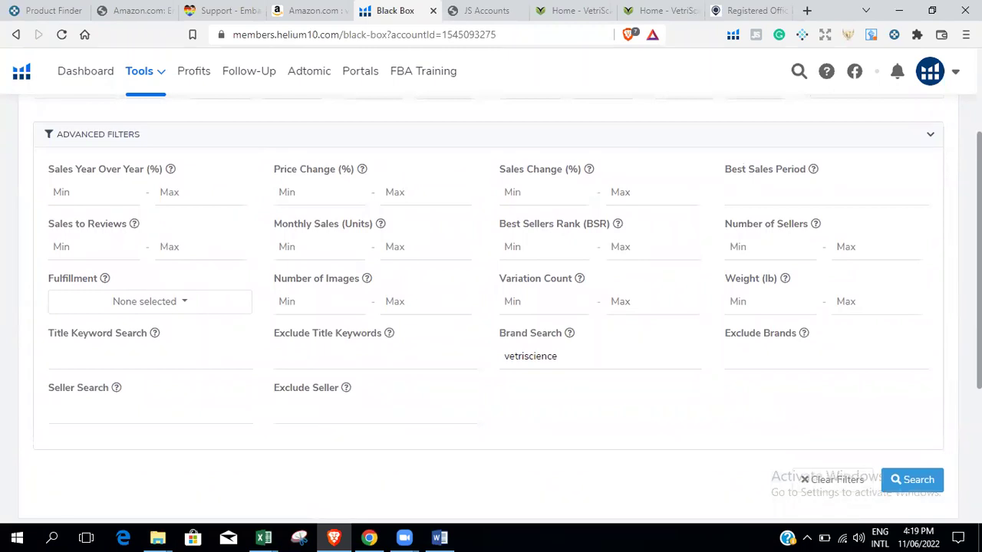
{"action": "scroll", "coordinate": [491, 307], "scroll_direction": "up", "scroll_amount": 3}
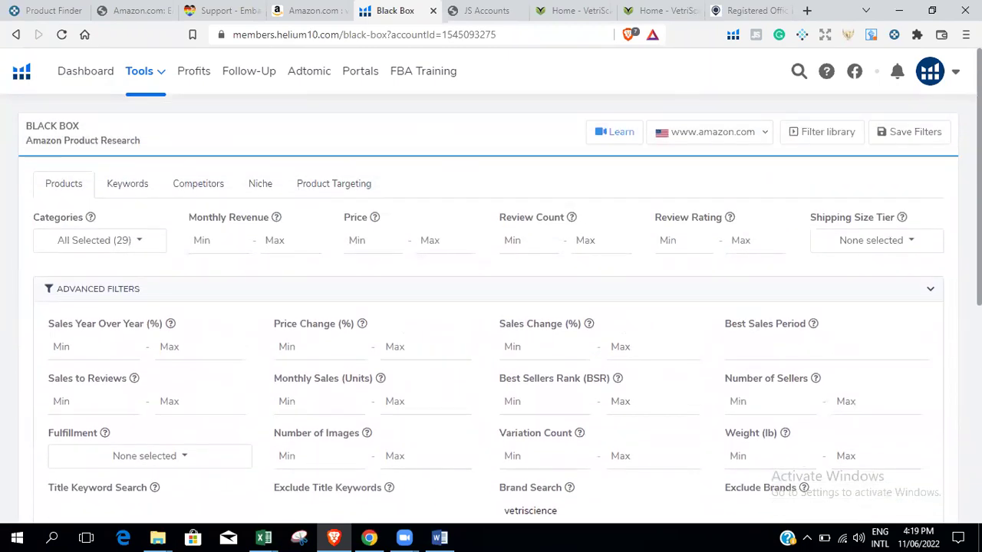
Switch to Keepa and reset the Product Finder to its start page.
{"action": "left_click", "coordinate": [46, 10]}
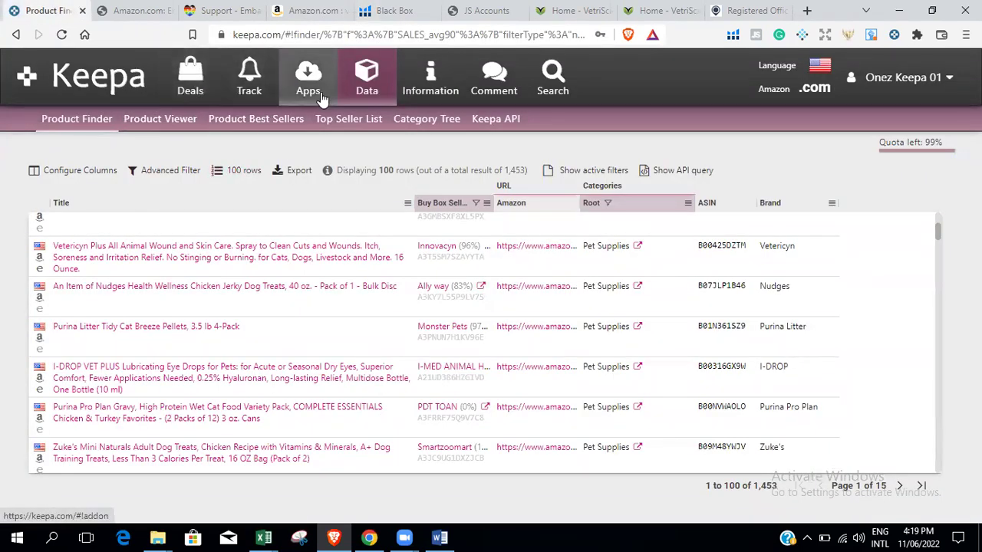
{"action": "left_click", "coordinate": [99, 115]}
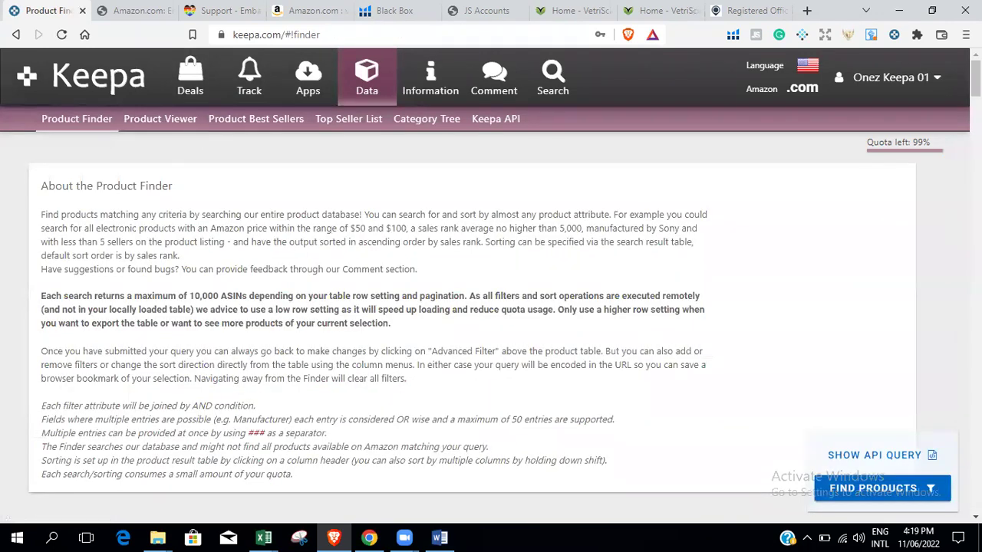
{"action": "scroll", "coordinate": [491, 322], "scroll_direction": "down", "scroll_amount": 15}
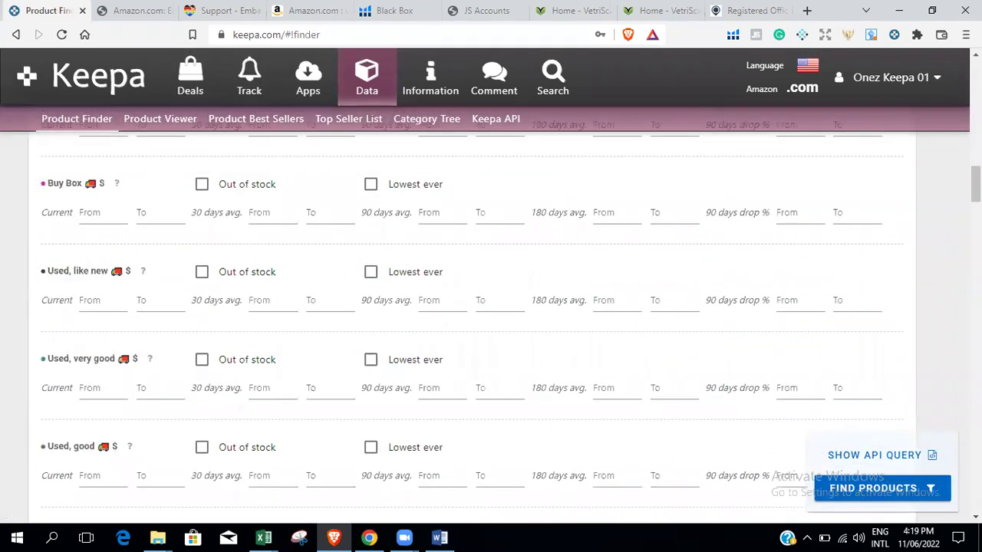
{"action": "scroll", "coordinate": [491, 322], "scroll_direction": "down", "scroll_amount": 7}
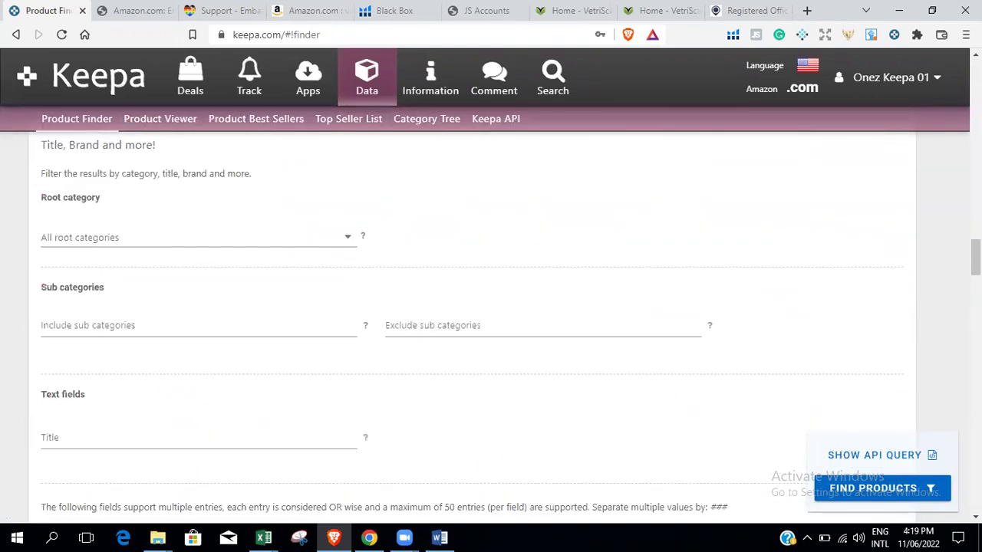
Add VetriScience as the brand filter and run the product search.
{"action": "left_click", "coordinate": [468, 331]}
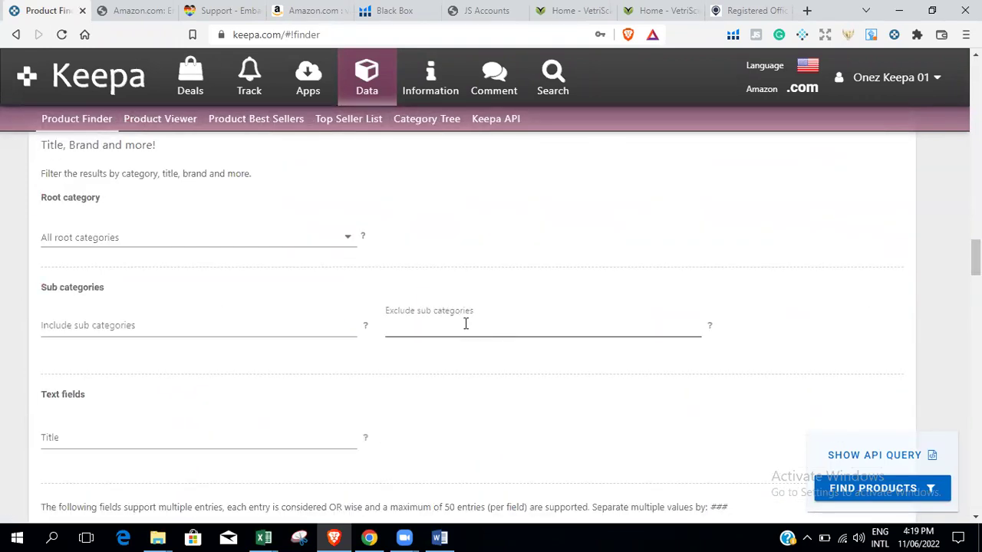
{"action": "scroll", "coordinate": [491, 323], "scroll_direction": "down", "scroll_amount": 4}
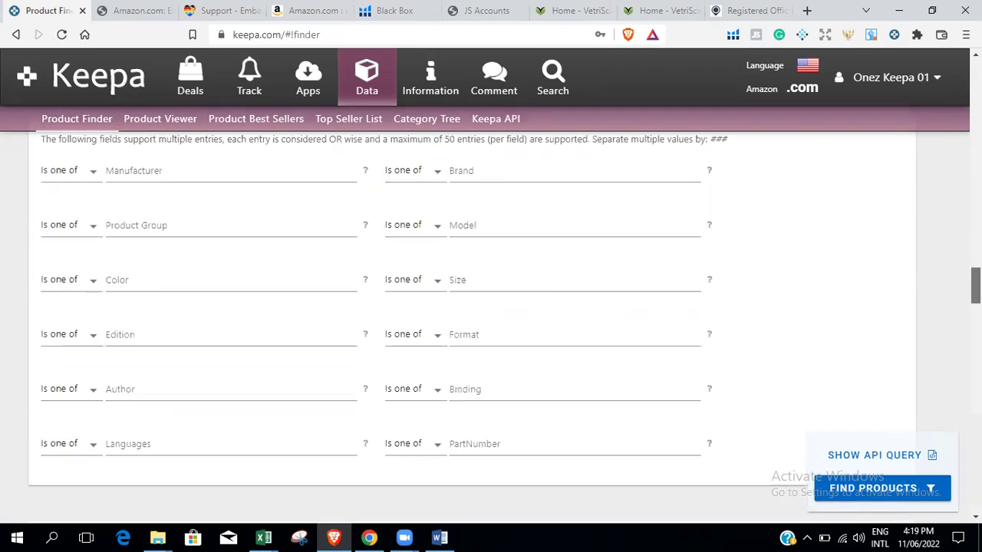
{"action": "left_click", "coordinate": [492, 229]}
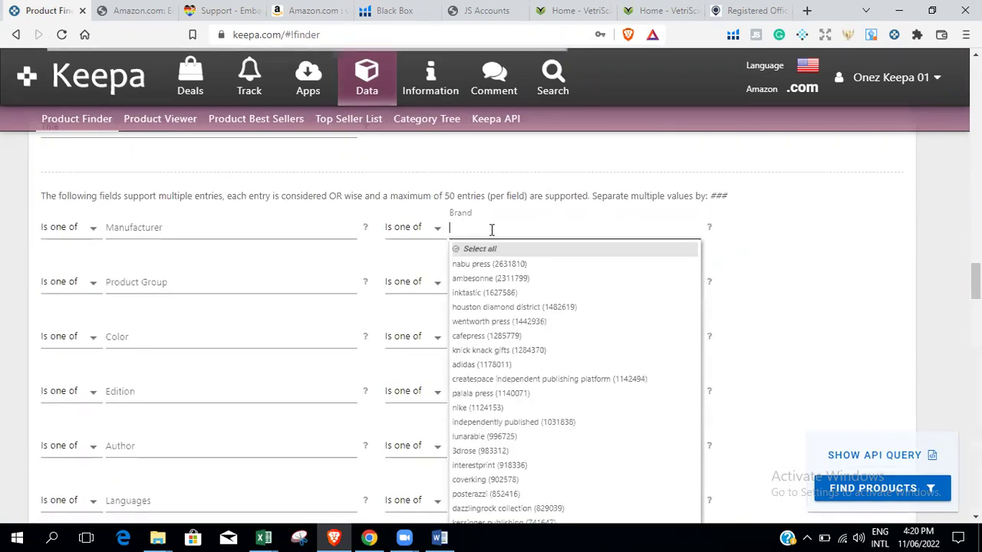
{"action": "type", "text": "vetri"}
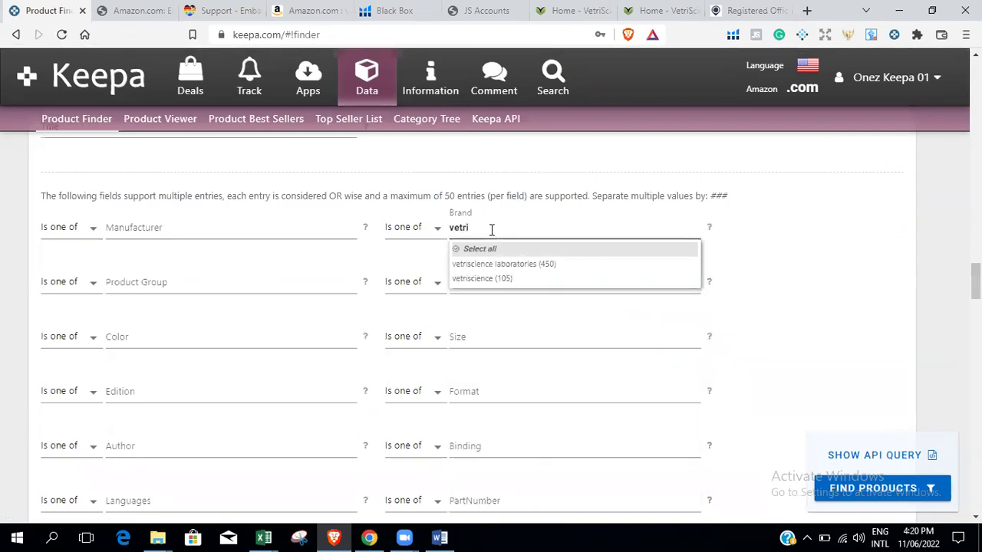
{"action": "left_click", "coordinate": [499, 280]}
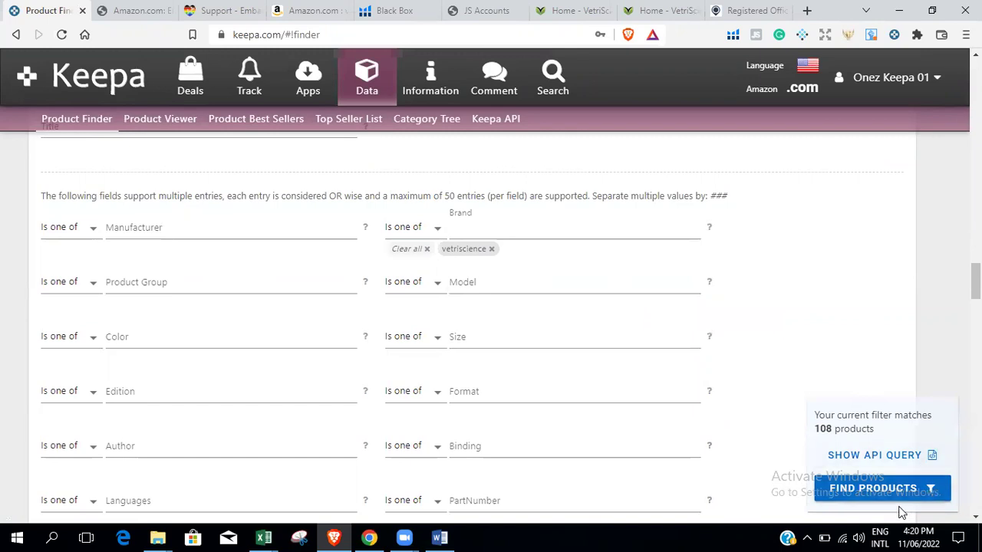
{"action": "left_click", "coordinate": [881, 489]}
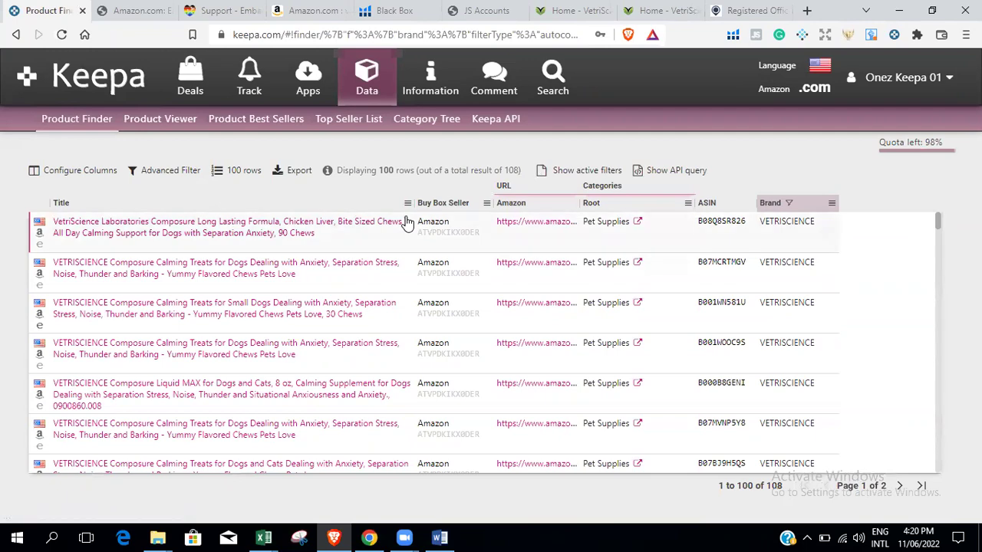
Limit the 90-day average sales rank to 1–50000 and require Amazon out of stock.
{"action": "left_click", "coordinate": [170, 170]}
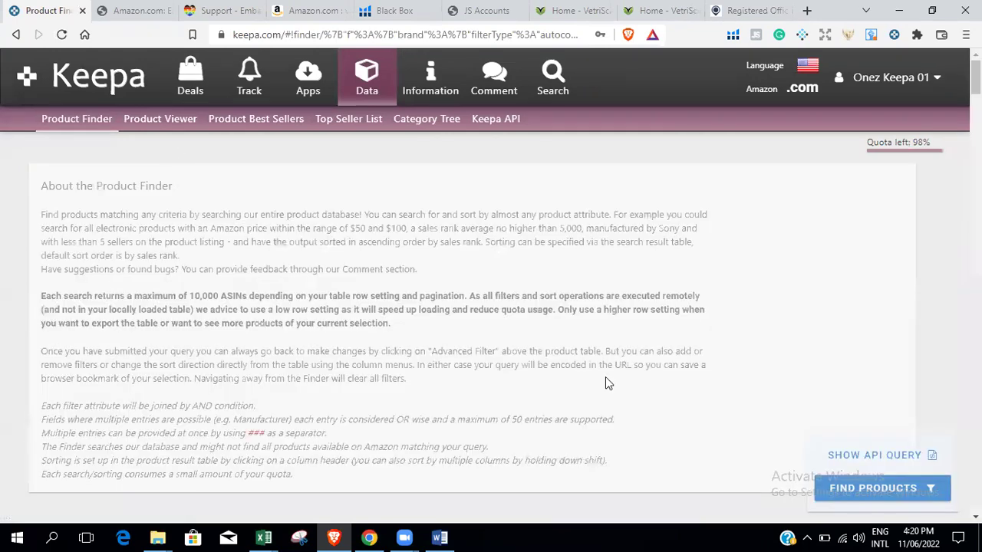
{"action": "scroll", "coordinate": [610, 384], "scroll_direction": "down", "scroll_amount": 10}
{"action": "scroll", "coordinate": [473, 259], "scroll_direction": "up", "scroll_amount": 5}
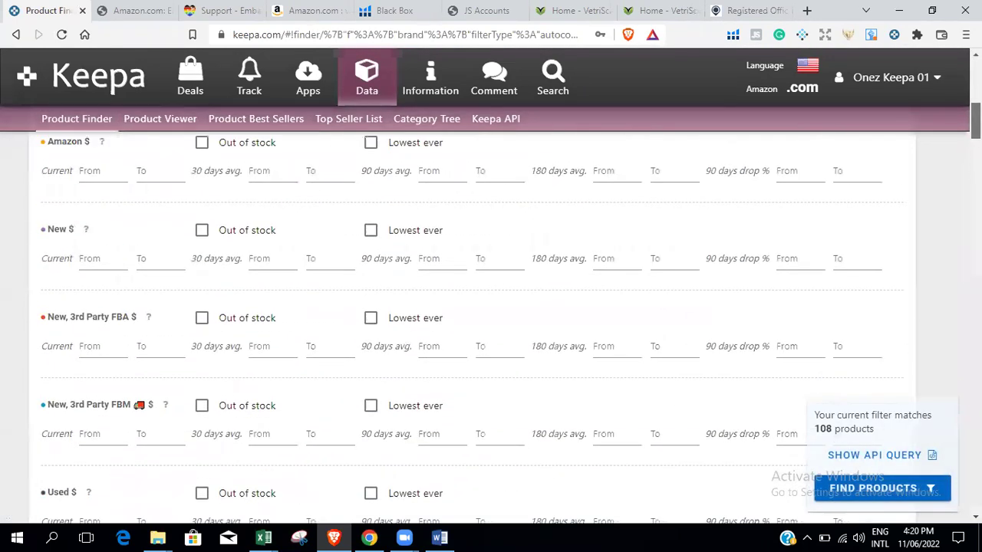
{"action": "left_click", "coordinate": [437, 284]}
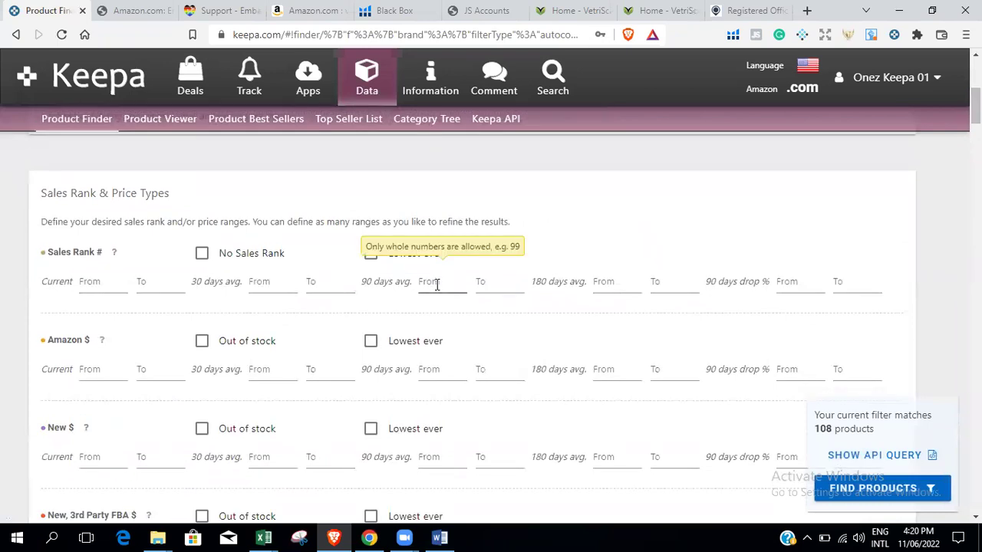
{"action": "type", "text": "1"}
{"action": "key", "text": "Tab"}
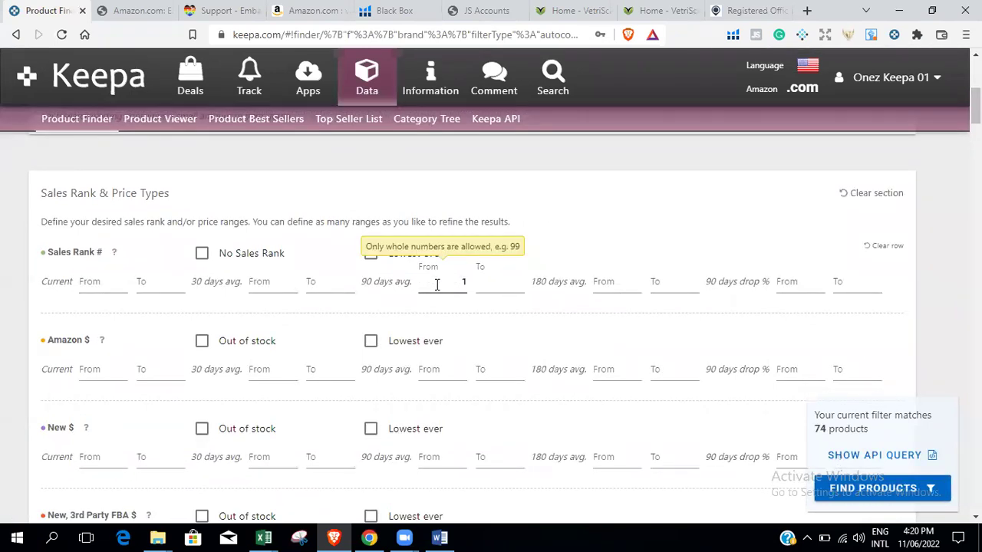
{"action": "type", "text": "50000"}
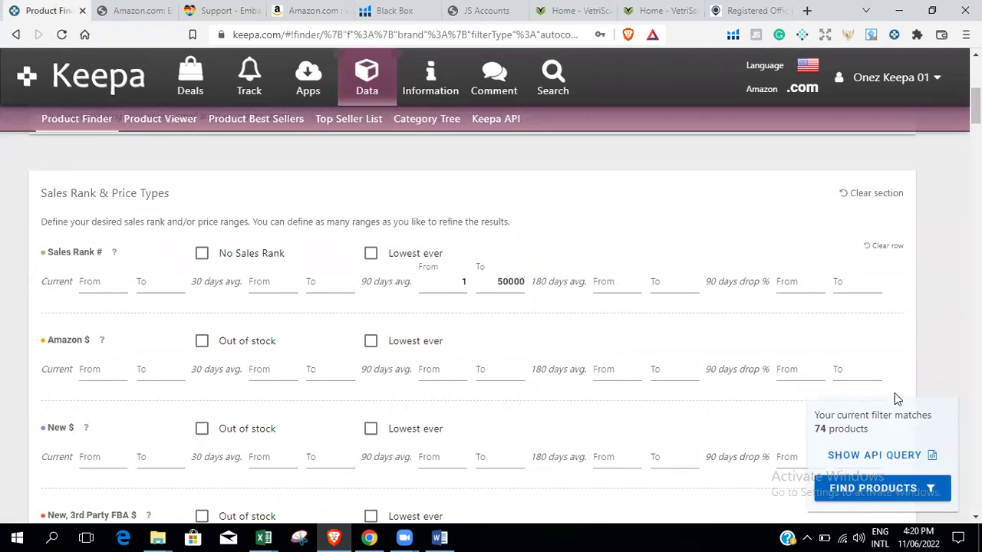
{"action": "left_click", "coordinate": [203, 342]}
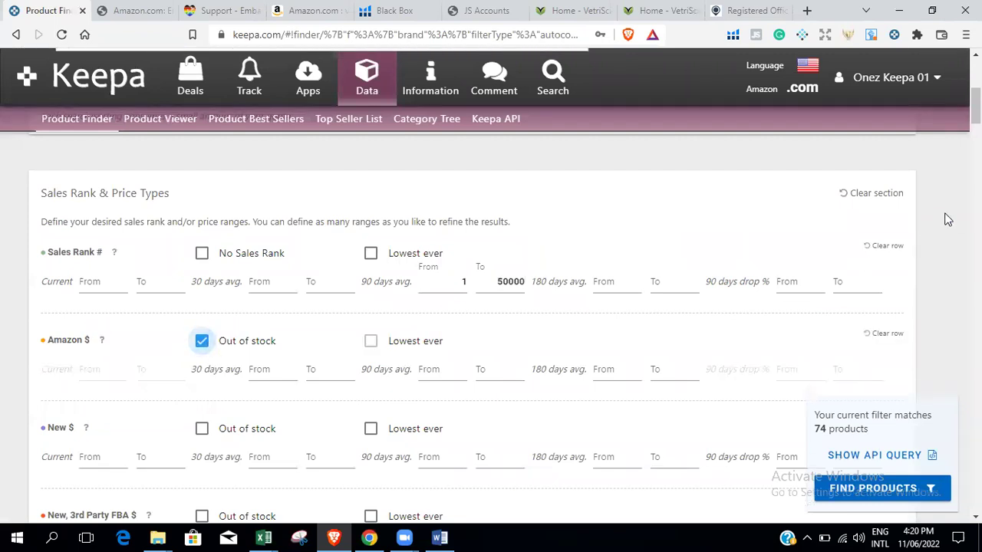
{"action": "scroll", "coordinate": [491, 323], "scroll_direction": "down", "scroll_amount": 9}
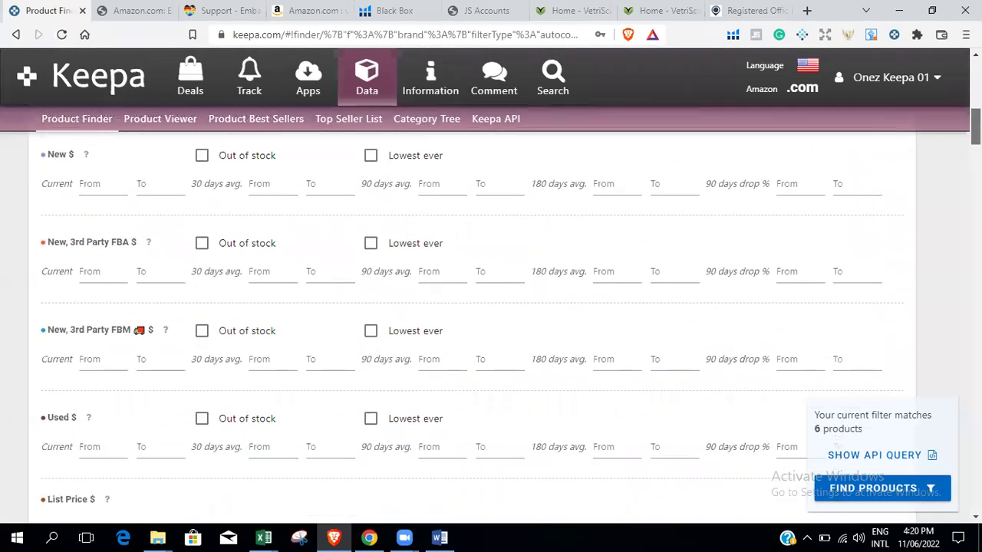
{"action": "scroll", "coordinate": [491, 322], "scroll_direction": "down", "scroll_amount": 3}
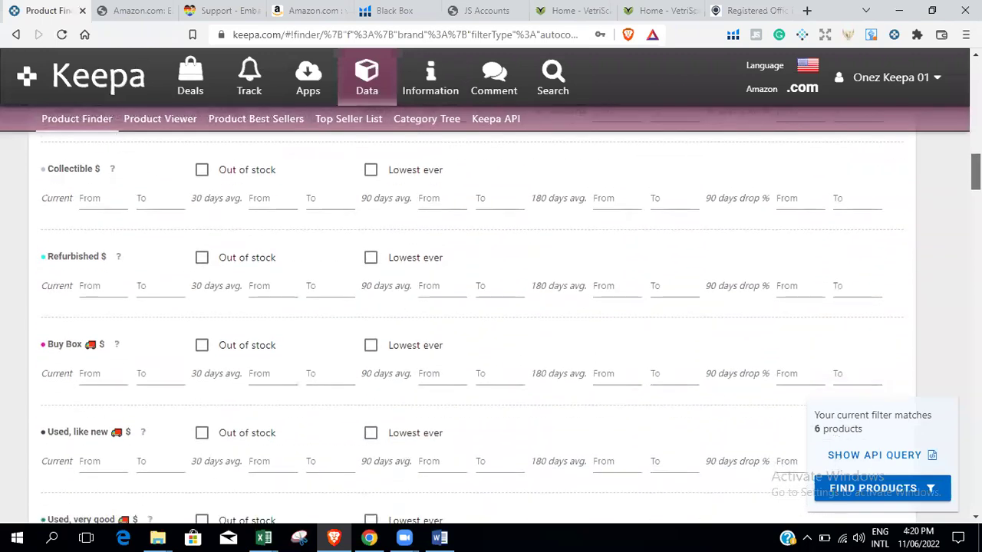
Set the current Buy Box price range to 15–500 and rerun the search.
{"action": "left_click", "coordinate": [101, 380]}
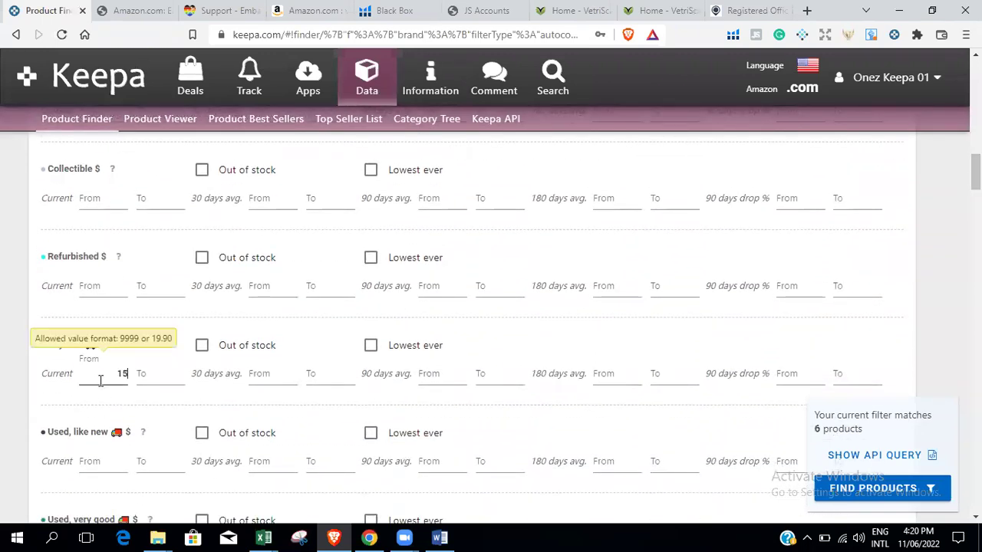
{"action": "type", "text": "15"}
{"action": "left_click", "coordinate": [172, 373]}
{"action": "left_click", "coordinate": [164, 382]}
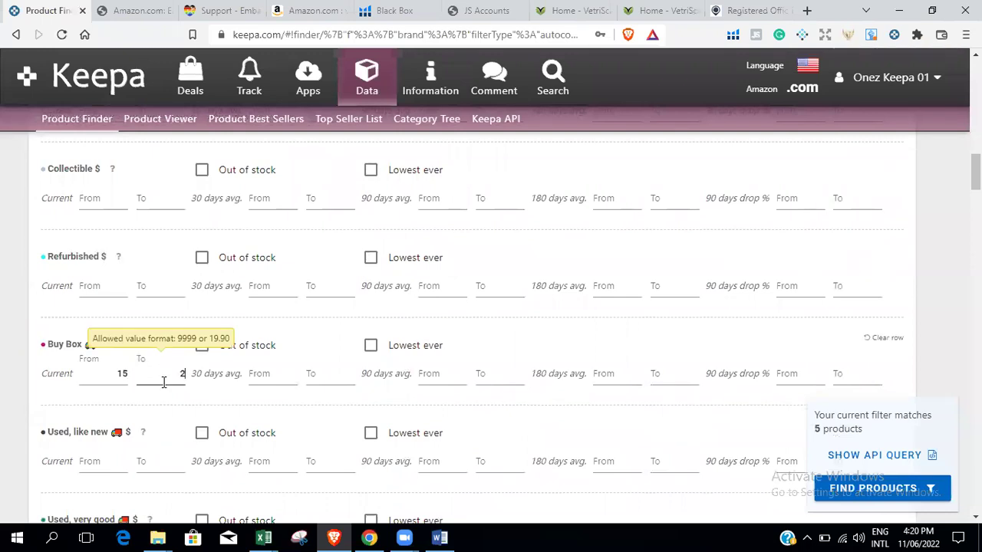
{"action": "key", "text": "Return"}
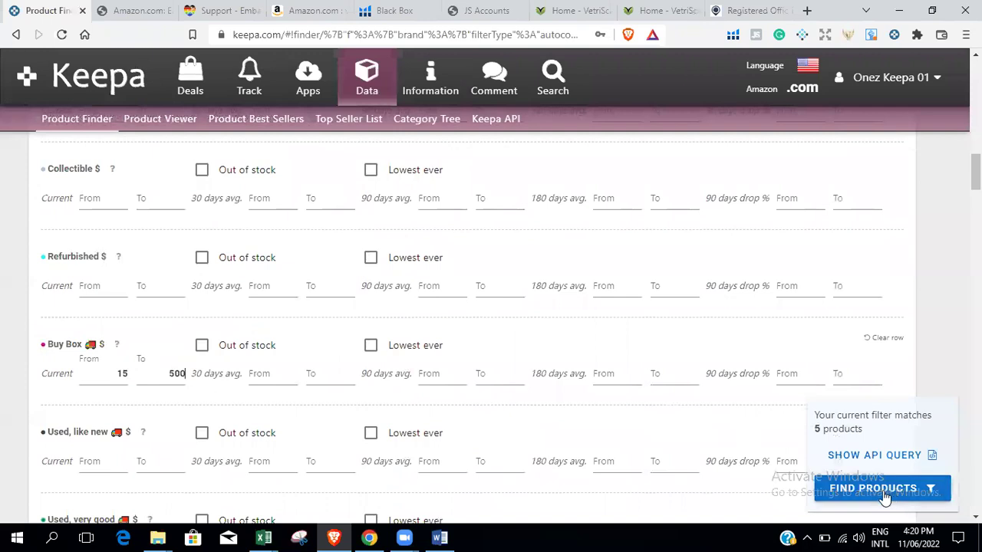
{"action": "scroll", "coordinate": [491, 322], "scroll_direction": "down", "scroll_amount": 12}
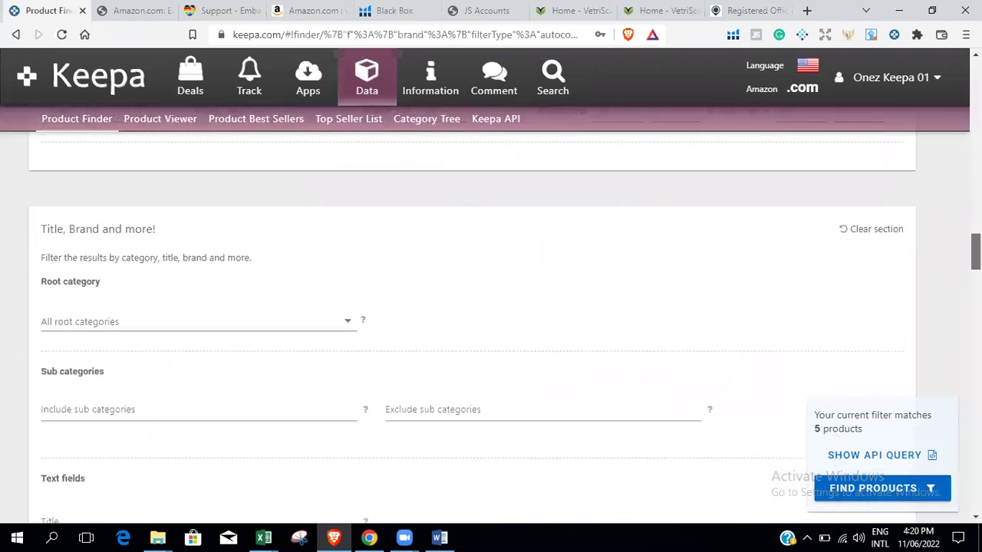
{"action": "scroll", "coordinate": [919, 440], "scroll_direction": "down", "scroll_amount": 5}
{"action": "left_click", "coordinate": [875, 489]}
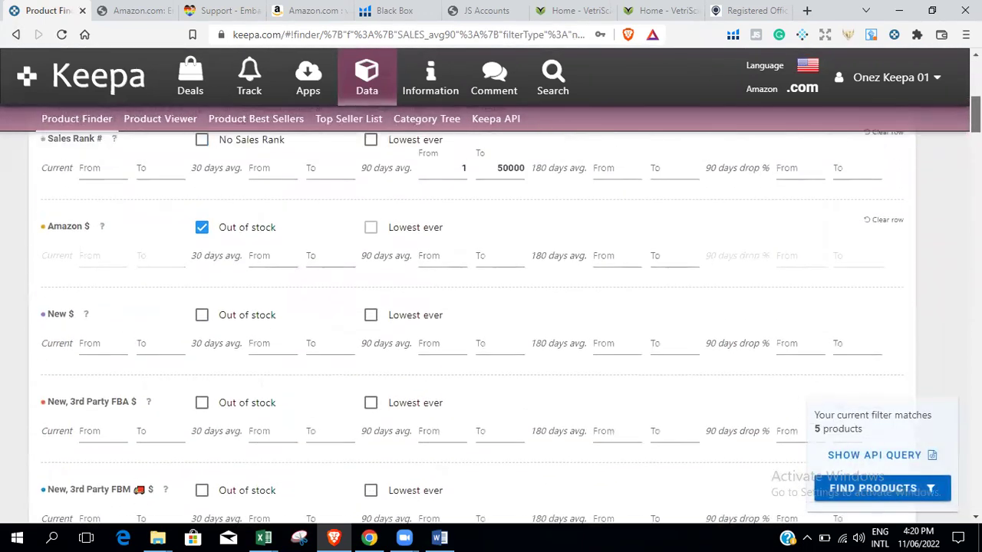
Try the lowest-ever Amazon price condition, revert to Amazon out of stock, and search again.
{"action": "left_click", "coordinate": [203, 235]}
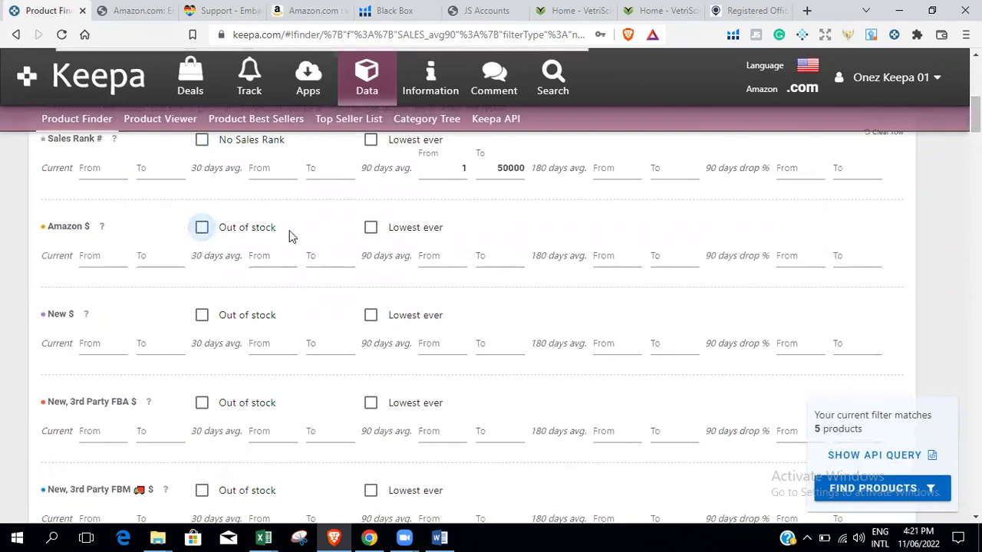
{"action": "left_click", "coordinate": [371, 230]}
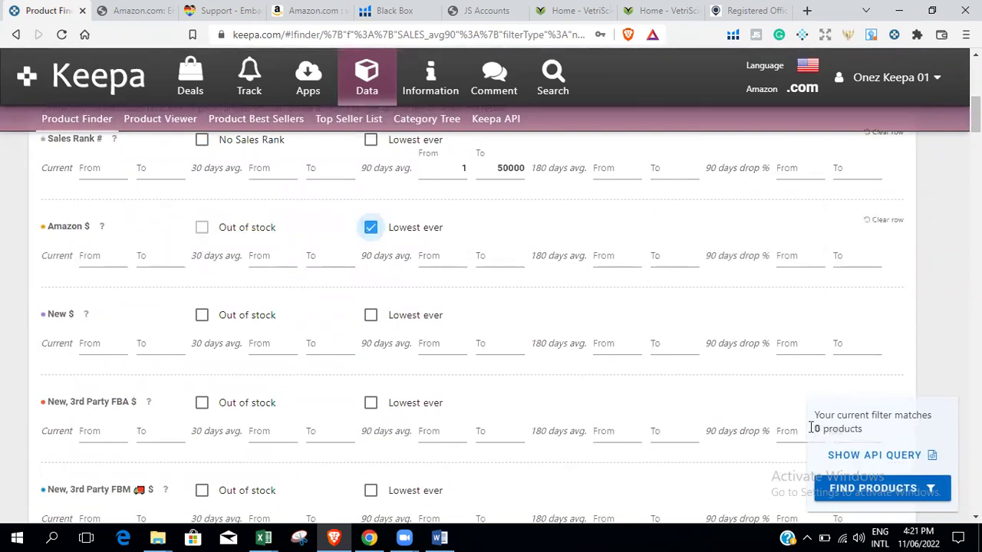
{"action": "left_click", "coordinate": [373, 232]}
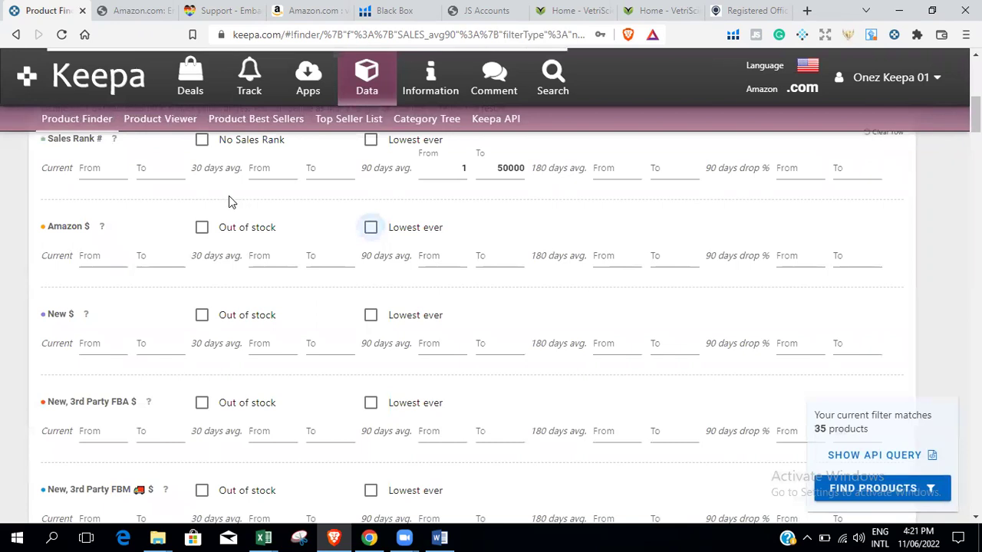
{"action": "left_click", "coordinate": [202, 227]}
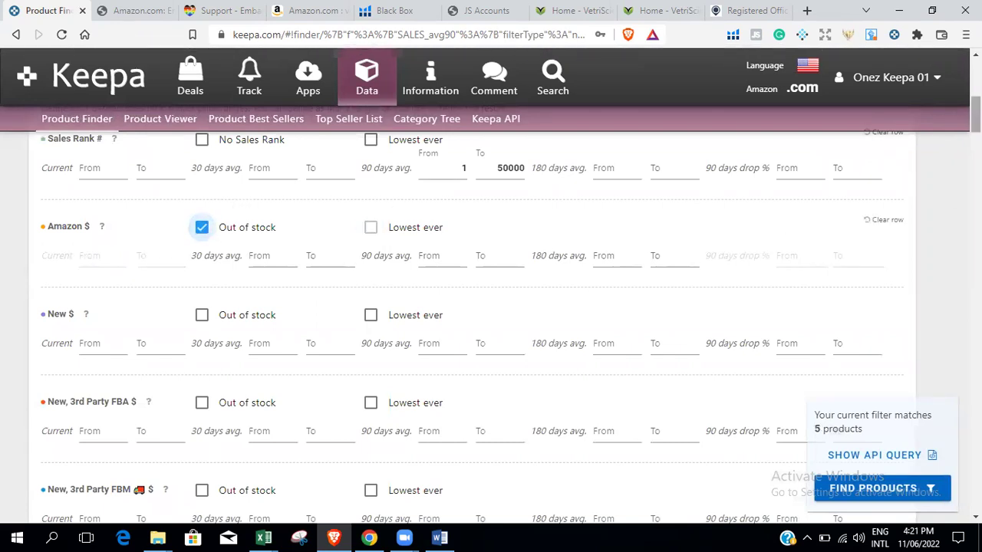
{"action": "scroll", "coordinate": [491, 322], "scroll_direction": "down", "scroll_amount": 20}
{"action": "scroll", "coordinate": [491, 323], "scroll_direction": "up", "scroll_amount": 3}
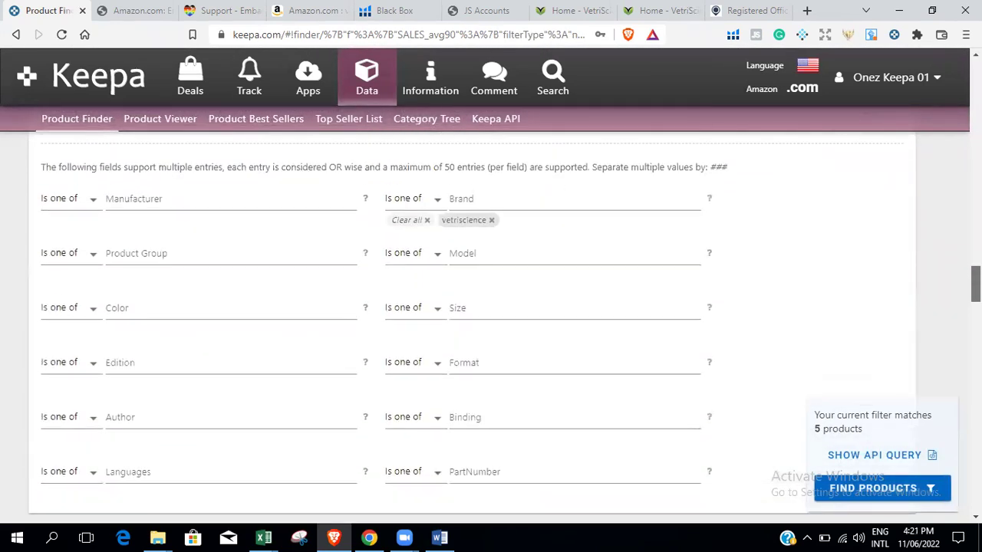
{"action": "scroll", "coordinate": [921, 412], "scroll_direction": "down", "scroll_amount": 5}
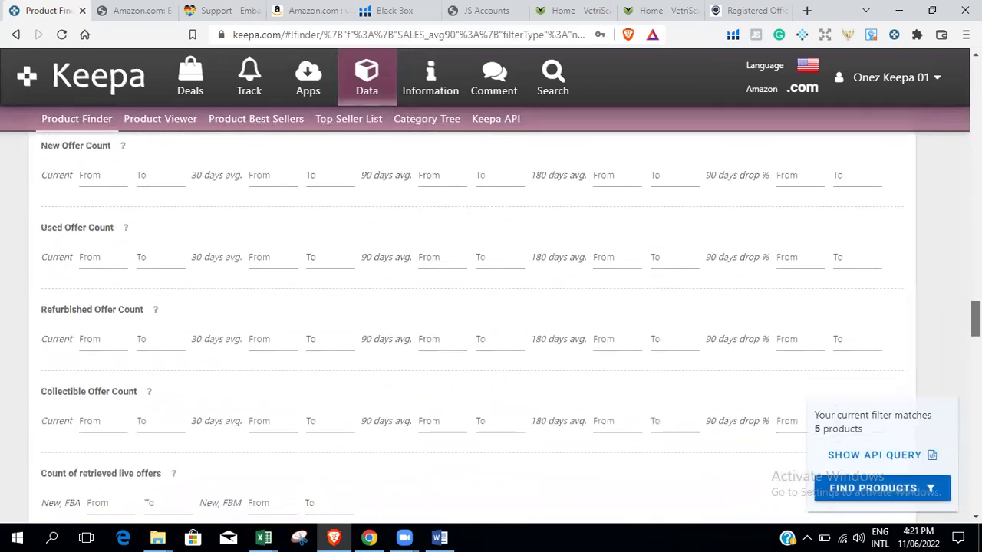
{"action": "left_click", "coordinate": [888, 488]}
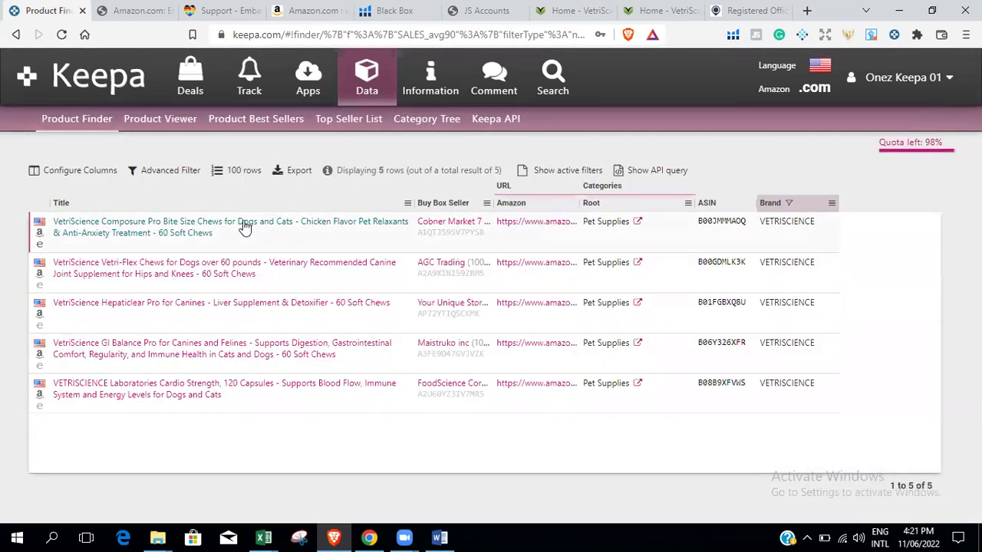
Open the Composure Pro bite size chews listing on Amazon, showing 18 new offers from $30.00.
{"action": "left_click", "coordinate": [40, 234]}
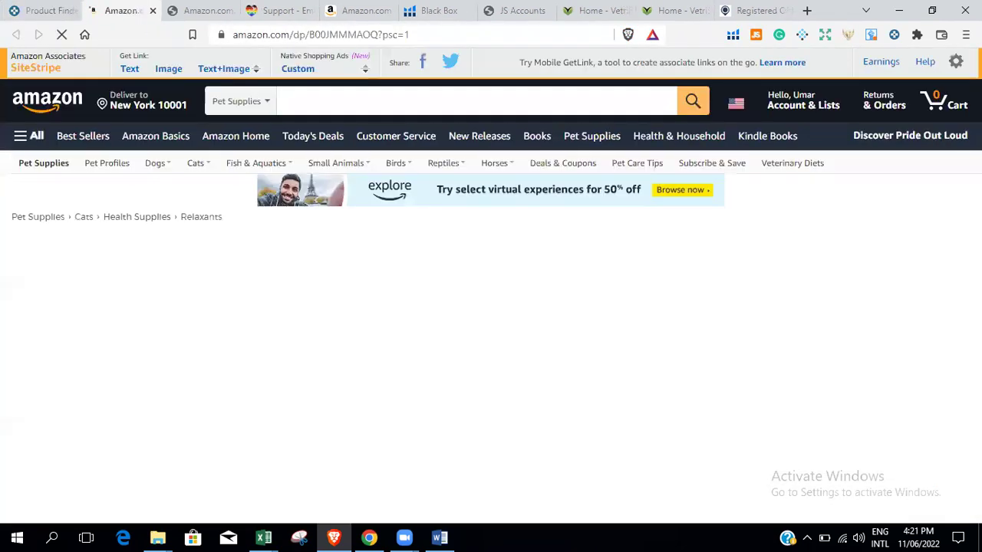
{"action": "scroll", "coordinate": [606, 307], "scroll_direction": "down", "scroll_amount": 5}
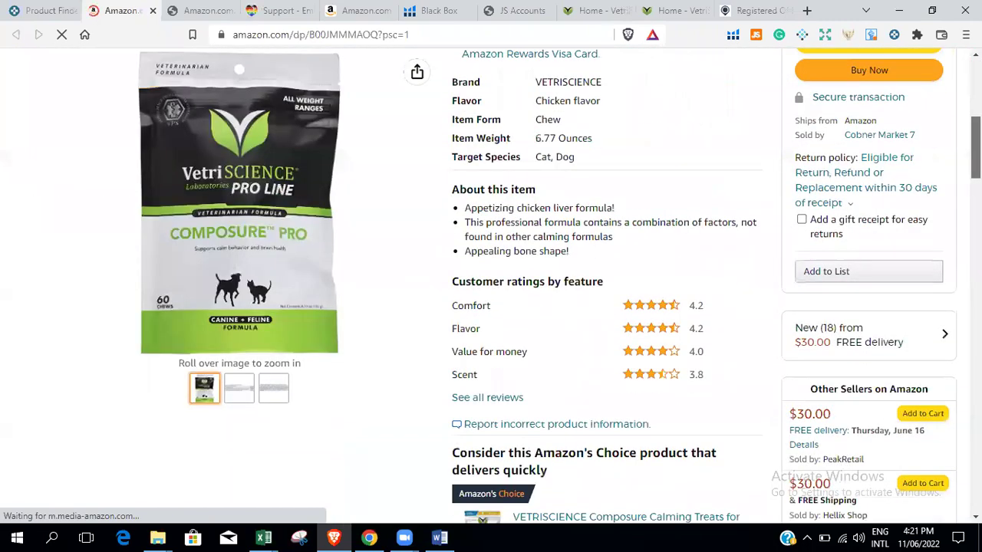
{"action": "scroll", "coordinate": [606, 307], "scroll_direction": "down", "scroll_amount": 12}
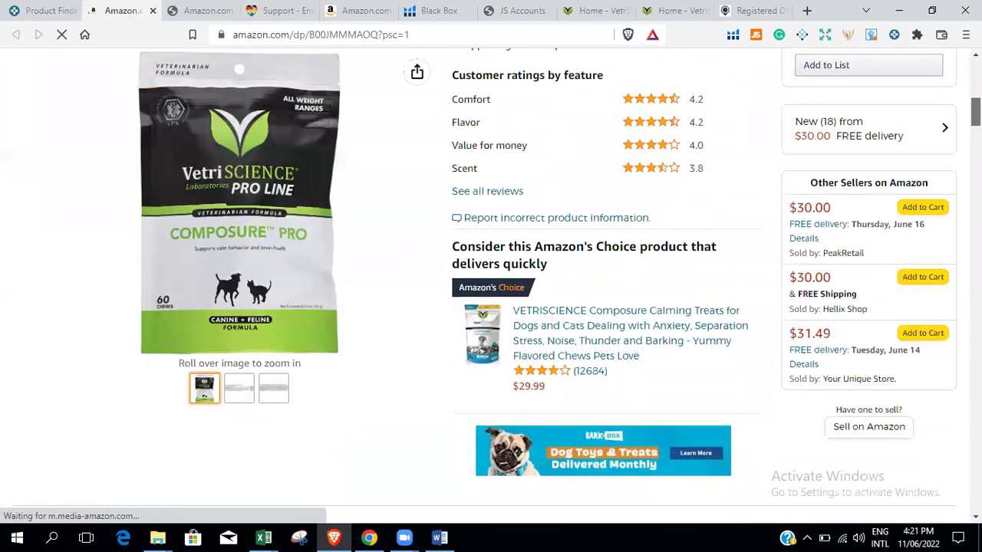
{"action": "scroll", "coordinate": [485, 285], "scroll_direction": "up", "scroll_amount": 9}
{"action": "scroll", "coordinate": [485, 285], "scroll_direction": "down", "scroll_amount": 5}
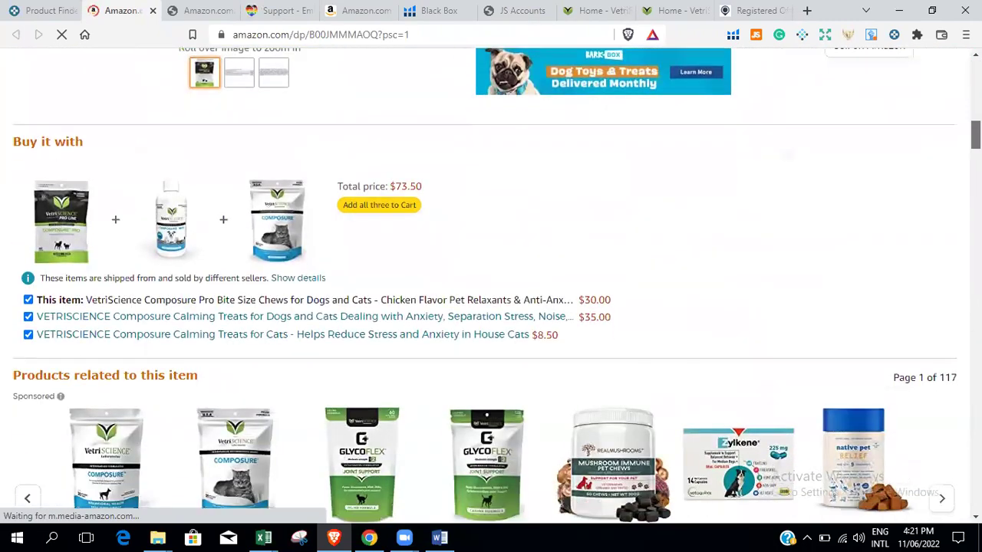
{"action": "scroll", "coordinate": [485, 286], "scroll_direction": "up", "scroll_amount": 2}
{"action": "scroll", "coordinate": [491, 281], "scroll_direction": "down", "scroll_amount": 1}
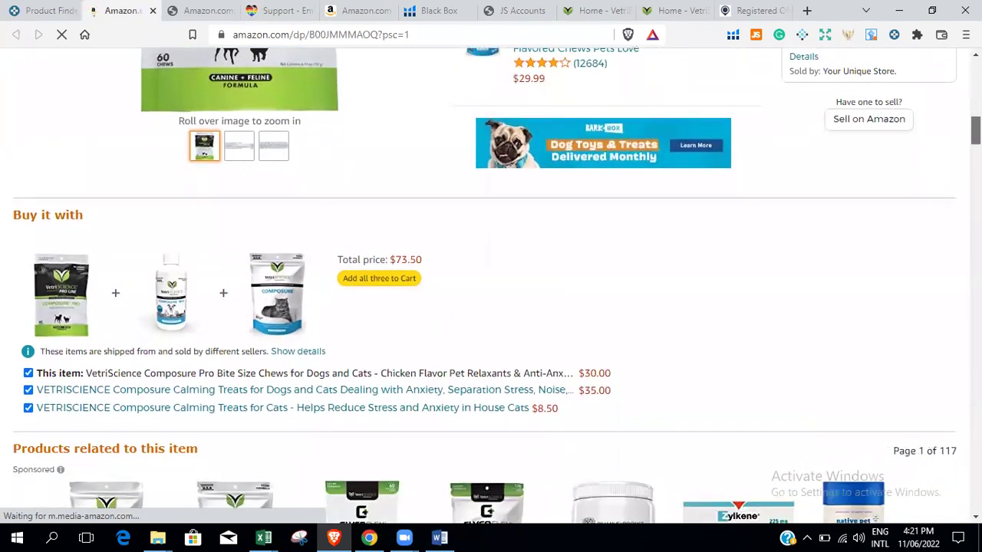
{"action": "scroll", "coordinate": [491, 282], "scroll_direction": "down", "scroll_amount": 1}
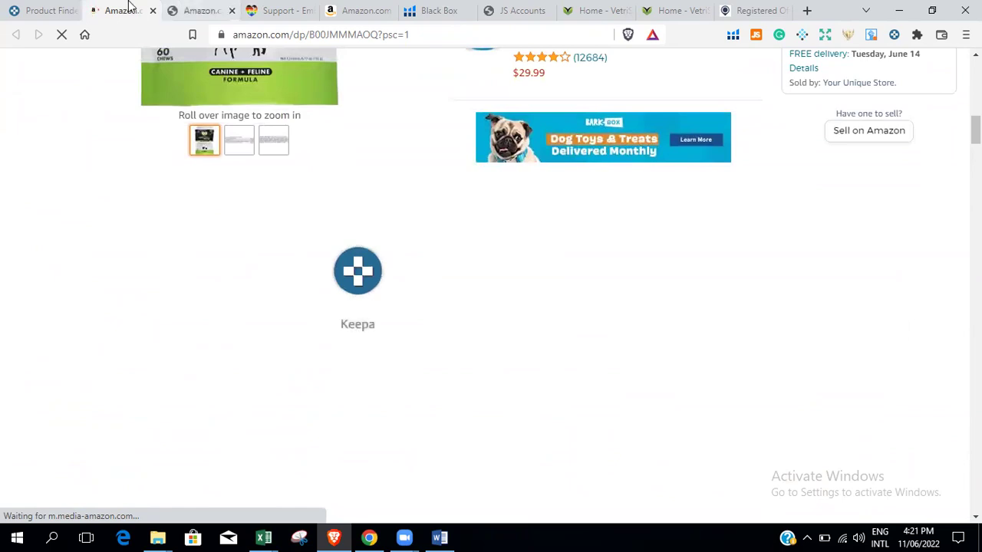
{"action": "left_click", "coordinate": [38, 11]}
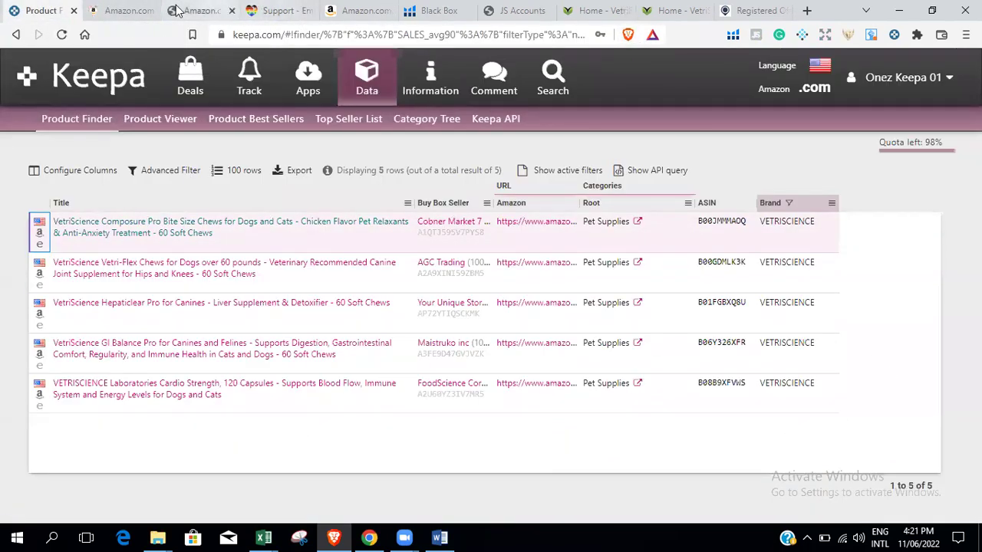
{"action": "left_click", "coordinate": [121, 7]}
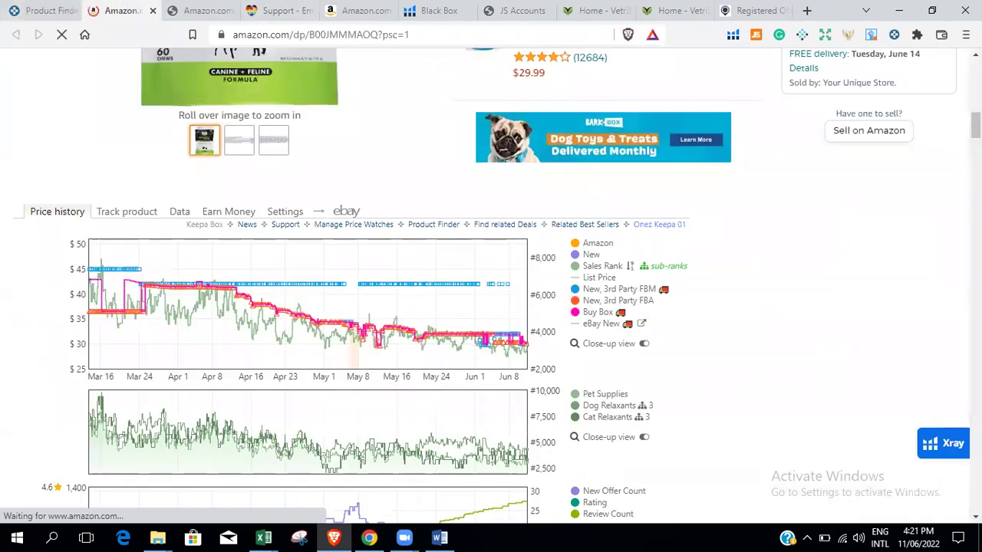
{"action": "scroll", "coordinate": [345, 268], "scroll_direction": "up", "scroll_amount": 4}
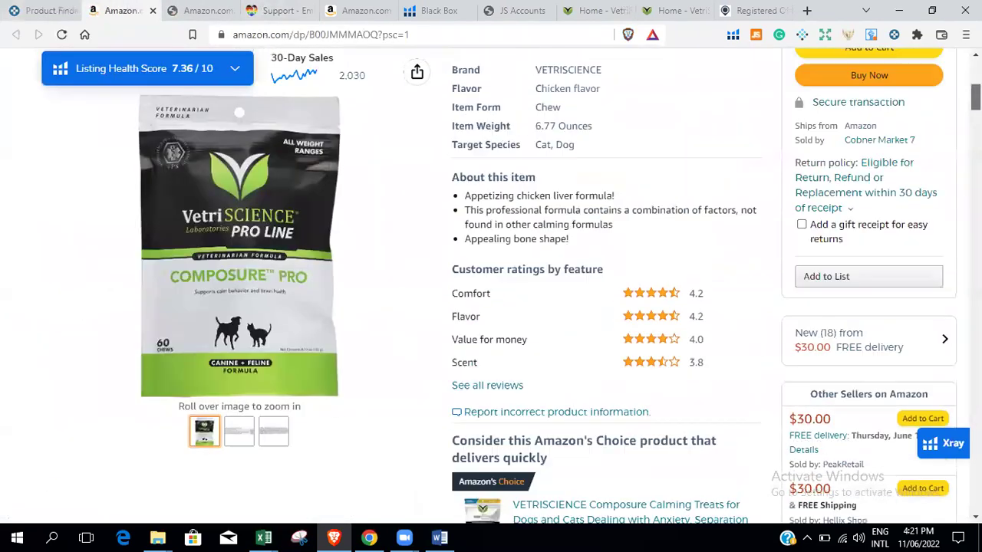
{"action": "scroll", "coordinate": [905, 191], "scroll_direction": "down", "scroll_amount": 4}
{"action": "scroll", "coordinate": [905, 191], "scroll_direction": "up", "scroll_amount": 2}
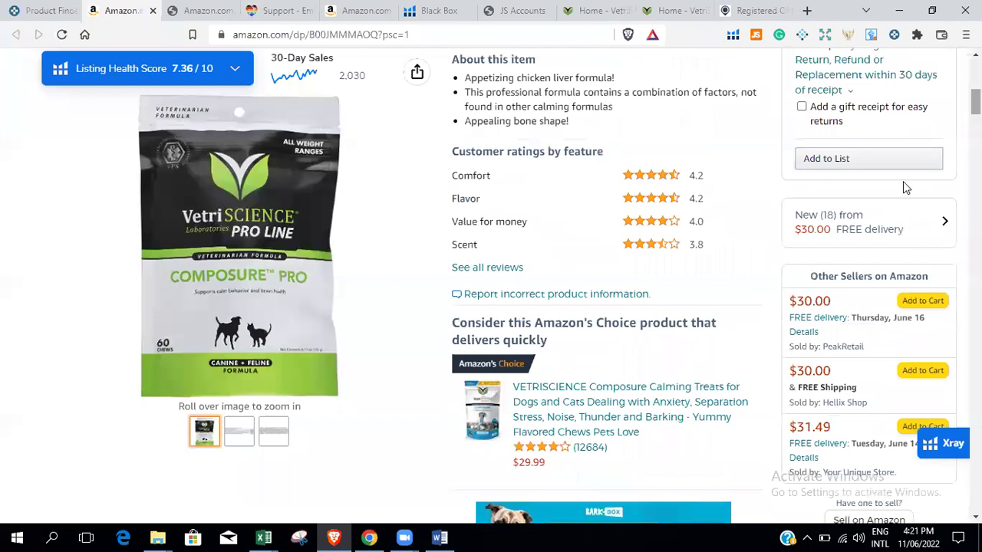
Show the 18 new offers, expand the top offer's details, and filter offers to Prime.
{"action": "left_click", "coordinate": [894, 235]}
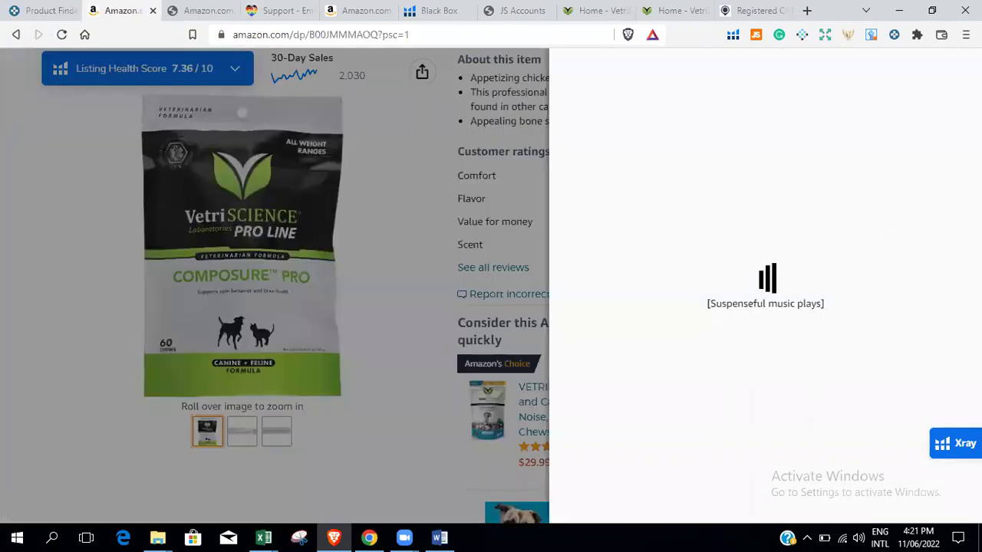
{"action": "scroll", "coordinate": [765, 286], "scroll_direction": "down", "scroll_amount": 1}
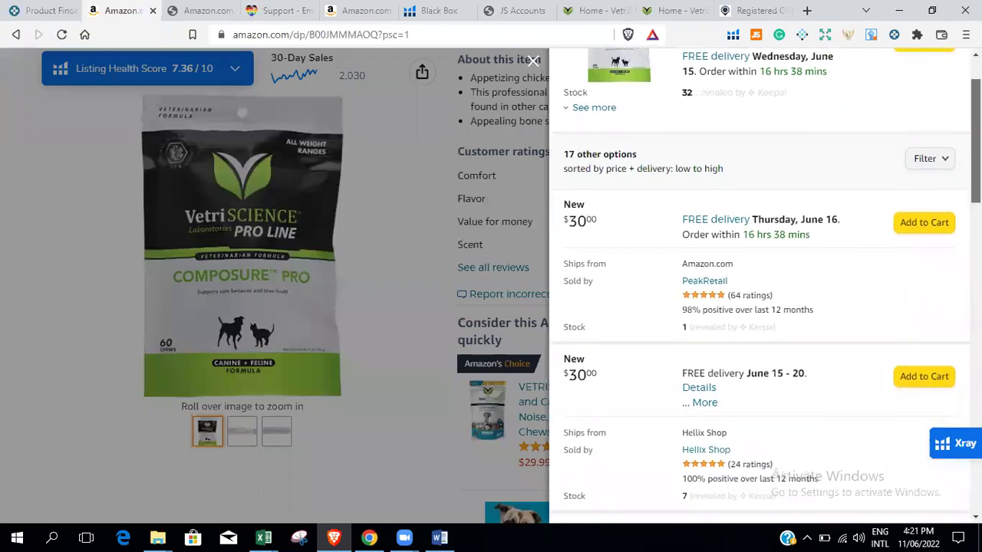
{"action": "scroll", "coordinate": [891, 125], "scroll_direction": "up", "scroll_amount": 1}
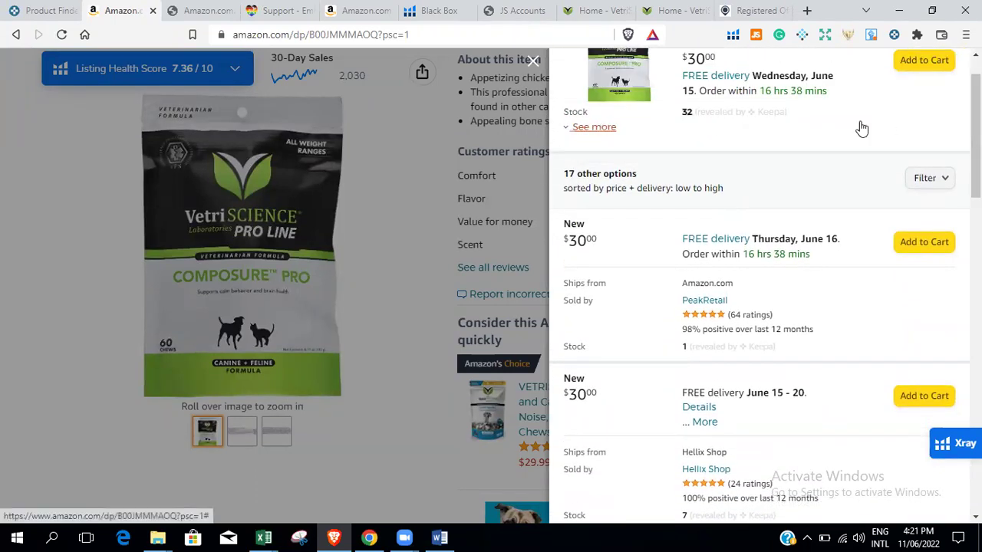
{"action": "left_click", "coordinate": [592, 126]}
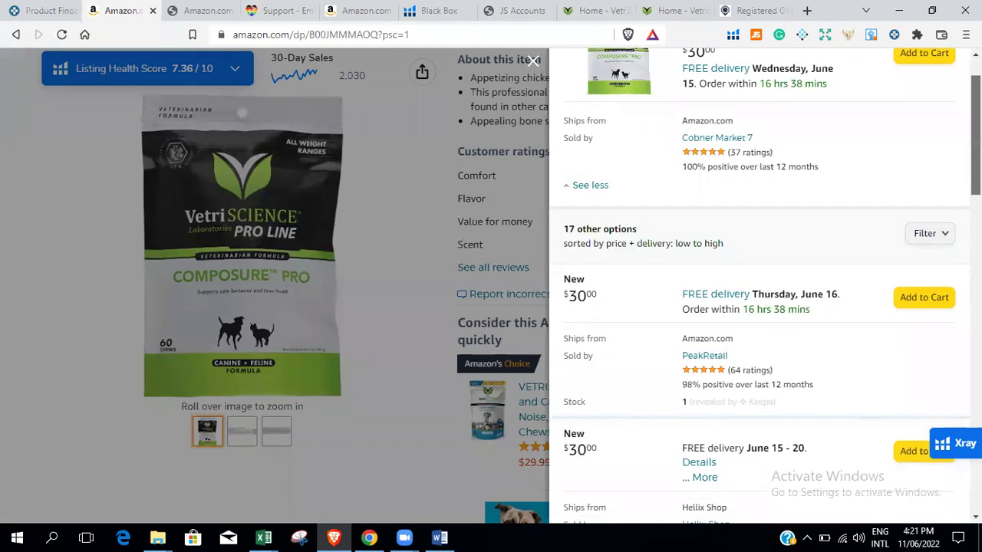
{"action": "scroll", "coordinate": [765, 286], "scroll_direction": "down", "scroll_amount": 3}
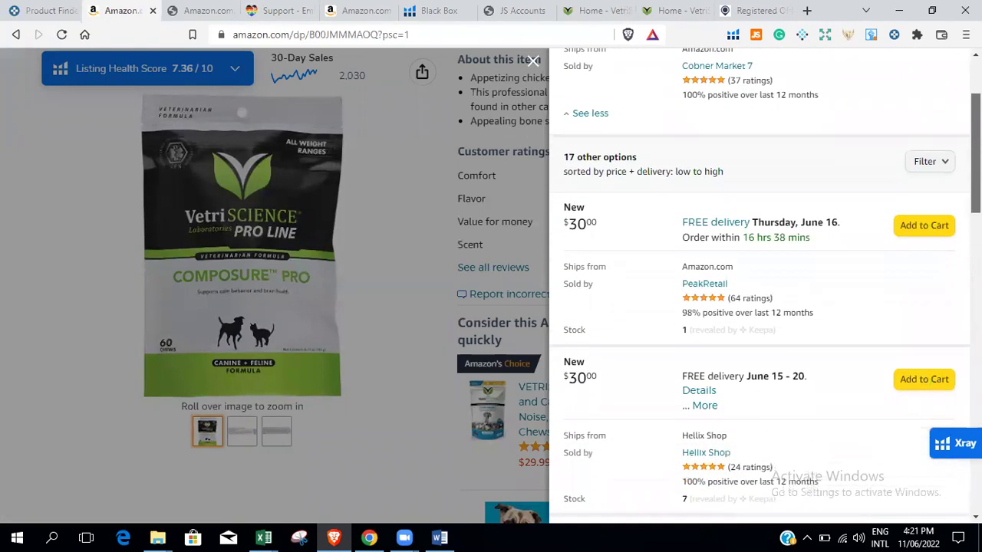
{"action": "scroll", "coordinate": [765, 285], "scroll_direction": "down", "scroll_amount": 1}
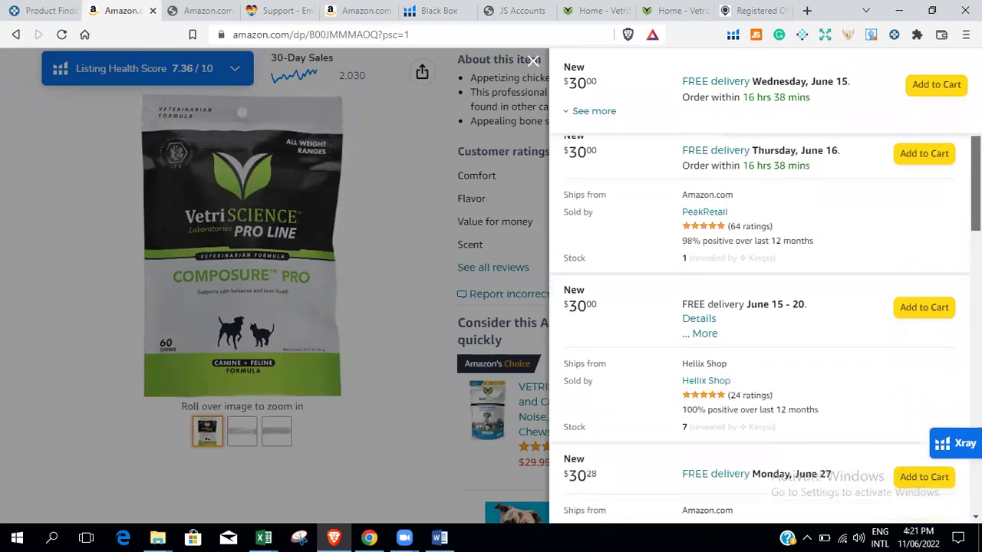
{"action": "scroll", "coordinate": [765, 285], "scroll_direction": "up", "scroll_amount": 3}
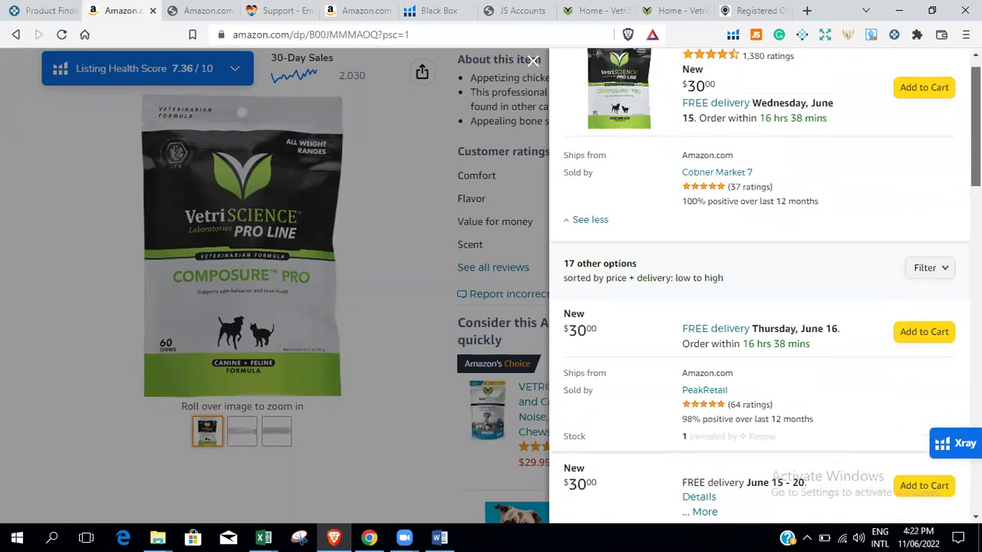
{"action": "scroll", "coordinate": [764, 286], "scroll_direction": "down", "scroll_amount": 2}
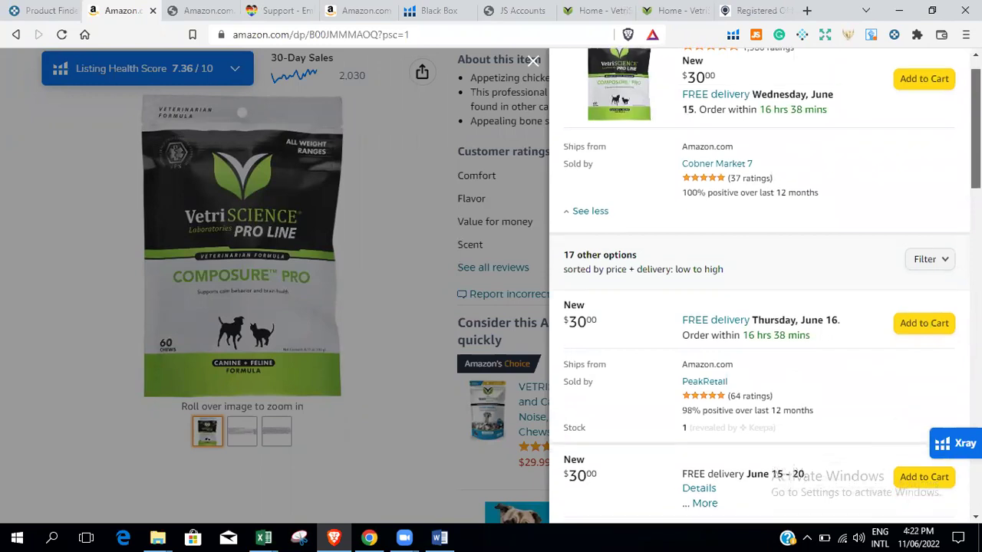
{"action": "left_click", "coordinate": [926, 199]}
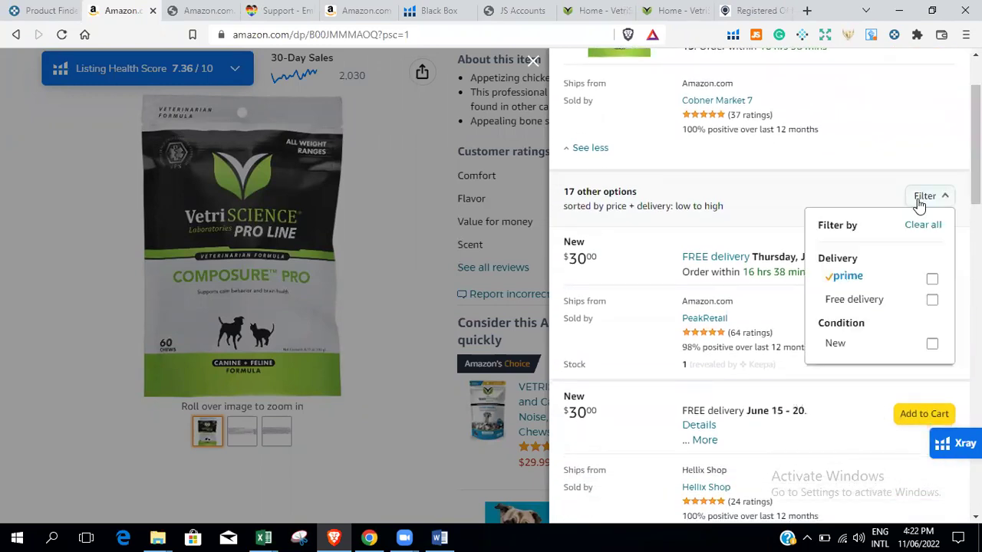
{"action": "left_click", "coordinate": [932, 280]}
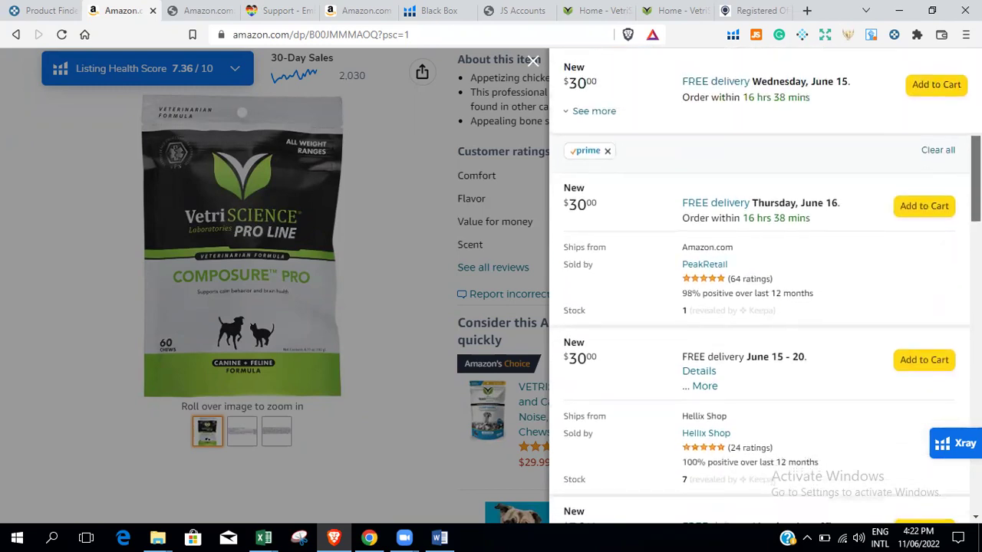
Open the PeakRetail and NextHub seller pages in new tabs.
{"action": "right_click", "coordinate": [706, 269]}
{"action": "left_click", "coordinate": [729, 274]}
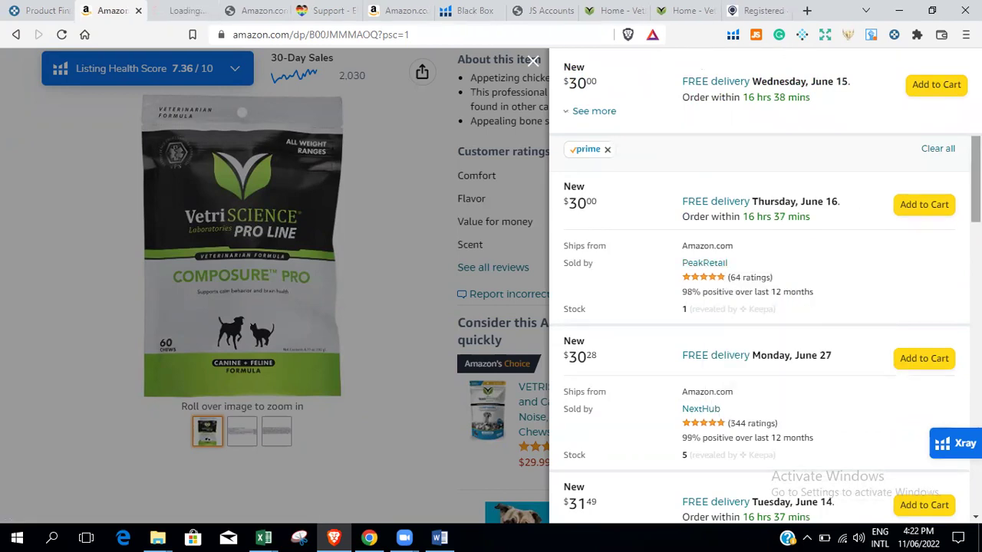
{"action": "scroll", "coordinate": [764, 330], "scroll_direction": "down", "scroll_amount": 2}
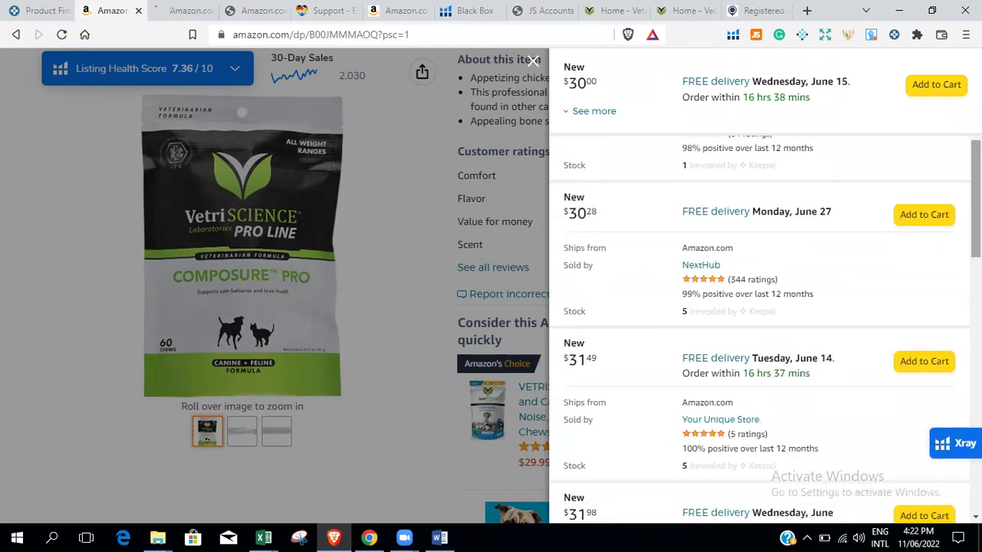
{"action": "right_click", "coordinate": [693, 270]}
{"action": "left_click", "coordinate": [724, 277]}
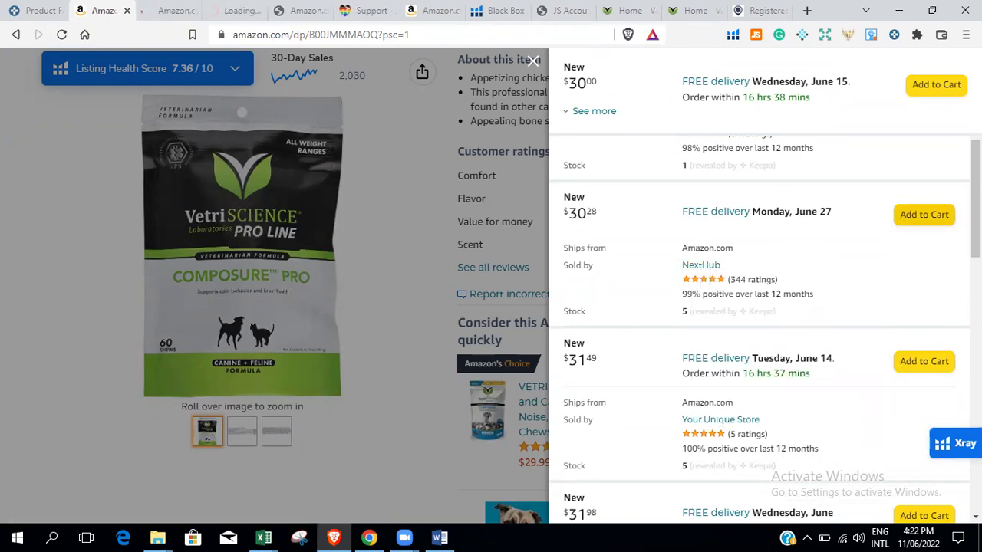
{"action": "scroll", "coordinate": [765, 322], "scroll_direction": "down", "scroll_amount": 1}
{"action": "scroll", "coordinate": [759, 322], "scroll_direction": "down", "scroll_amount": 3}
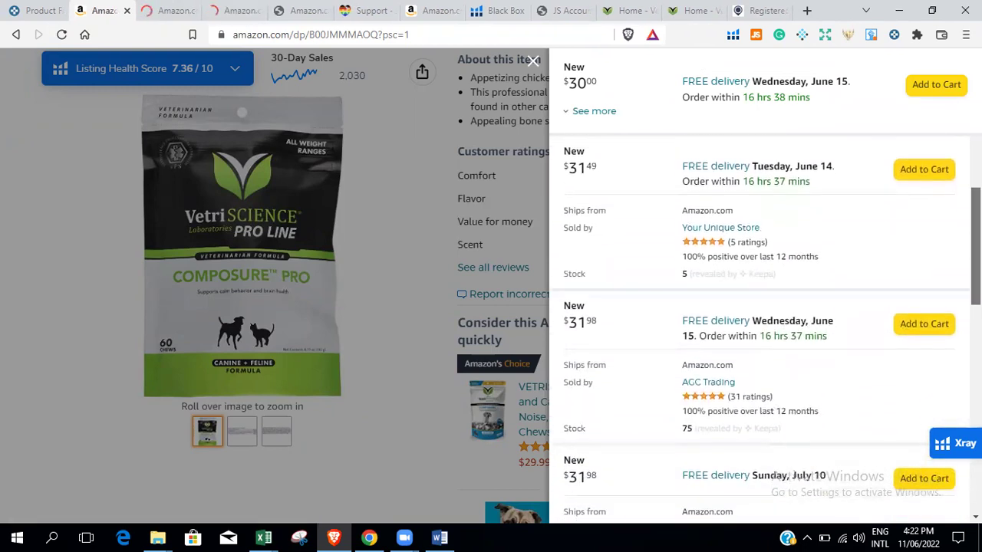
{"action": "scroll", "coordinate": [760, 322], "scroll_direction": "down", "scroll_amount": 2}
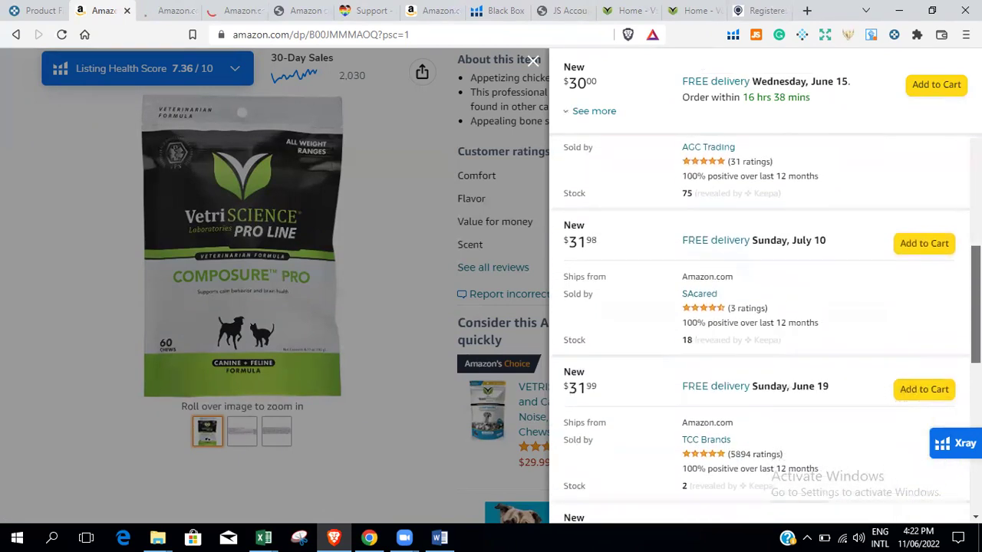